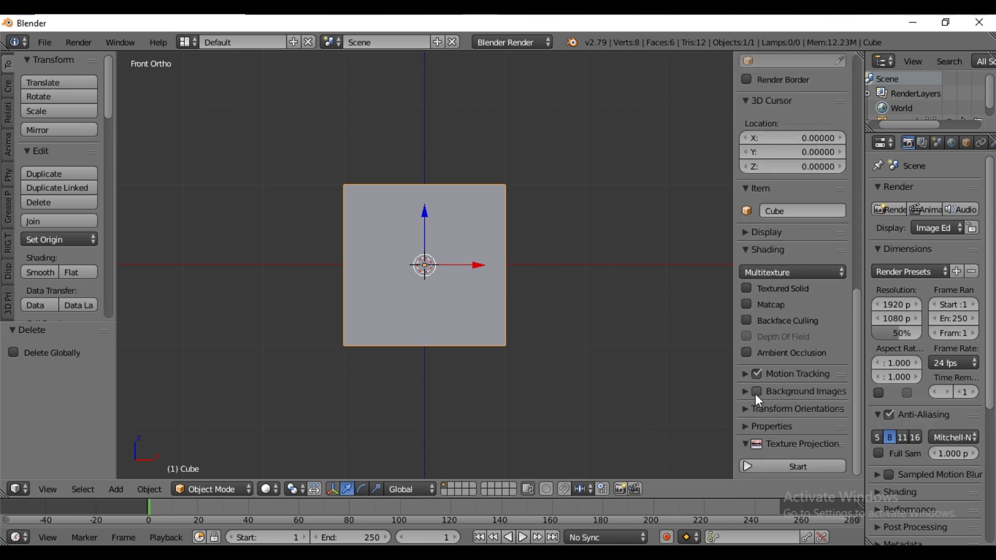
Enable background images for the viewport and load jerry can.png as the first background image.
click(746, 394)
click(779, 415)
scroll(778, 409, down, 5)
click(797, 384)
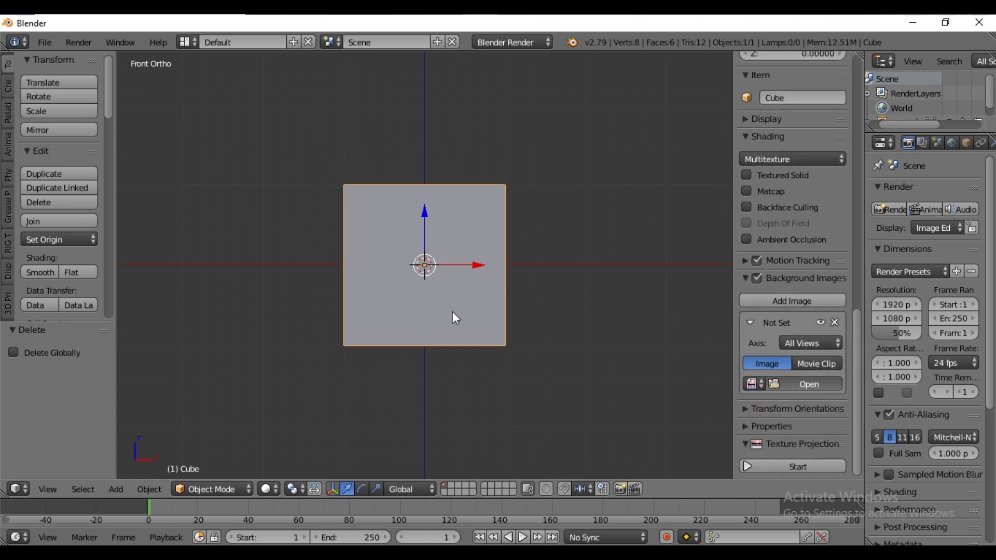
click(73, 192)
click(198, 115)
click(254, 248)
click(232, 132)
click(347, 130)
click(958, 81)
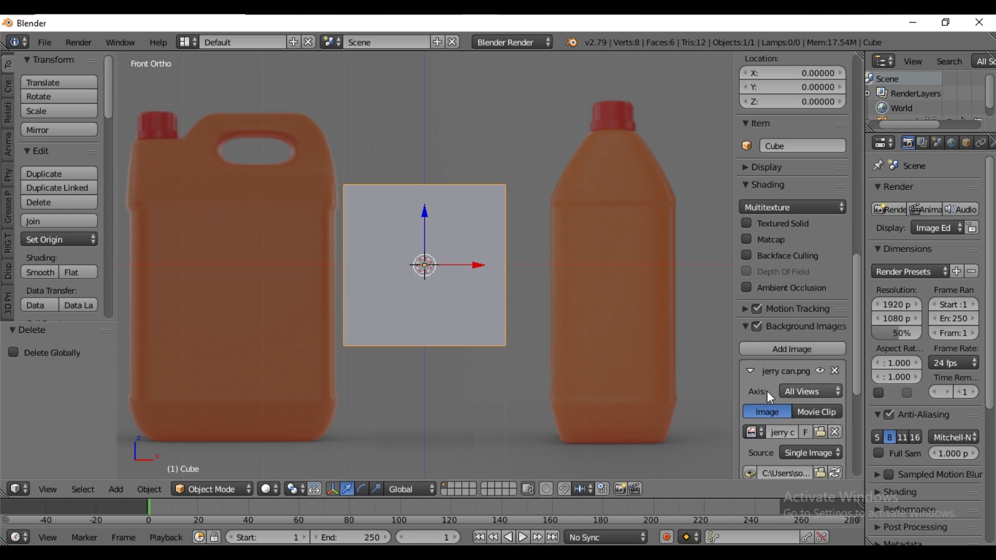
Restrict the jerry can background image to the Front view and set its X offset to 2.40.
scroll(823, 390, down, 4)
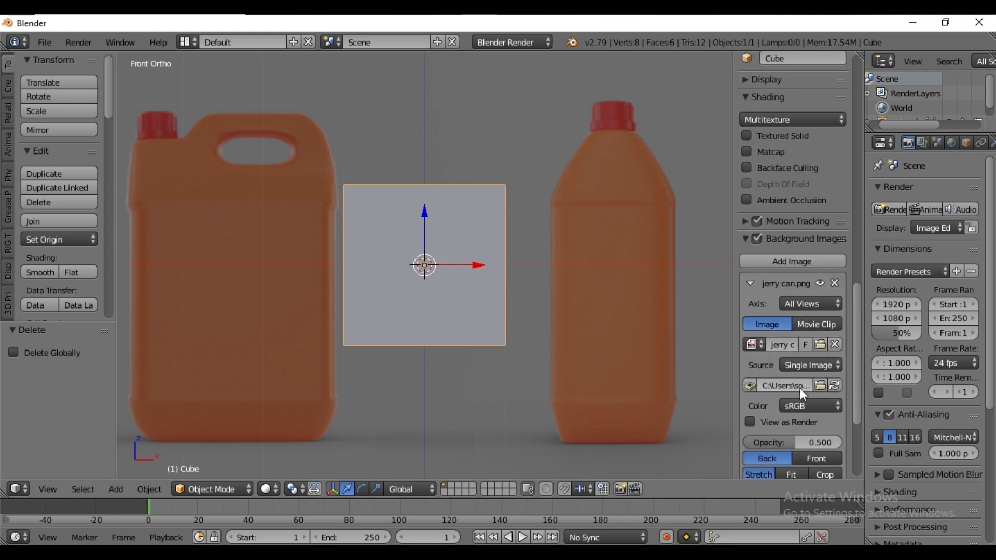
click(806, 303)
click(648, 287)
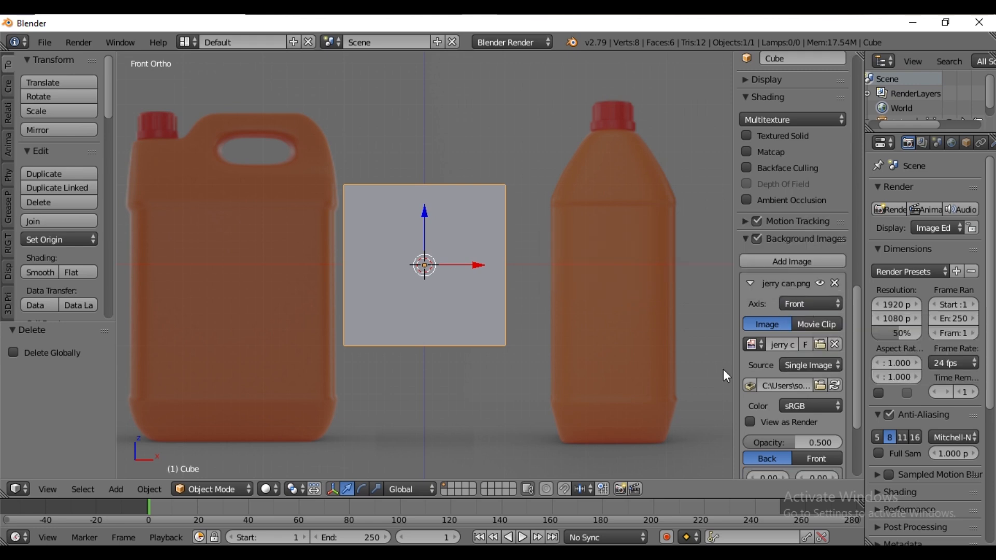
scroll(781, 410, down, 5)
drag(768, 361, 829, 362)
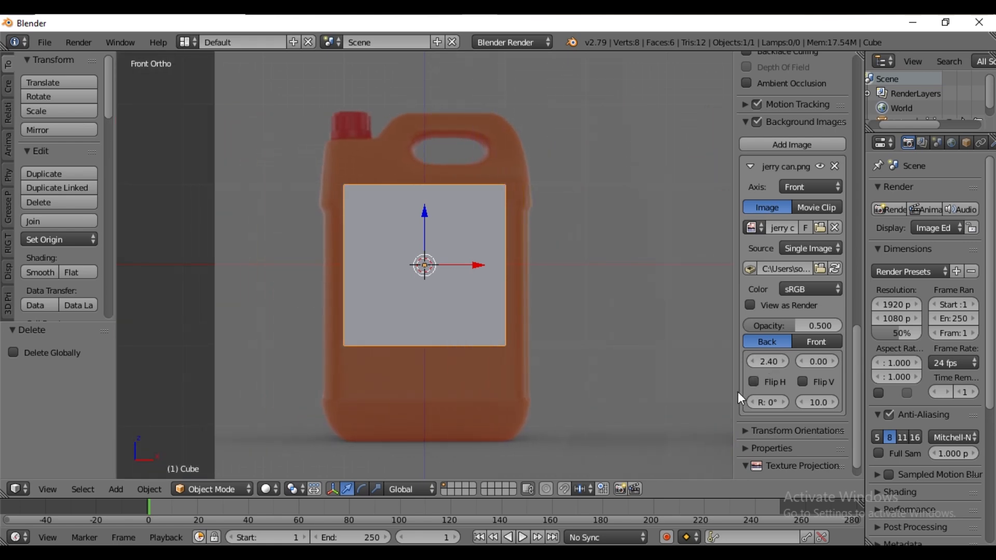
Add a second background image that reuses jerry can.png and assign it to the Right view.
click(784, 147)
scroll(798, 390, down, 5)
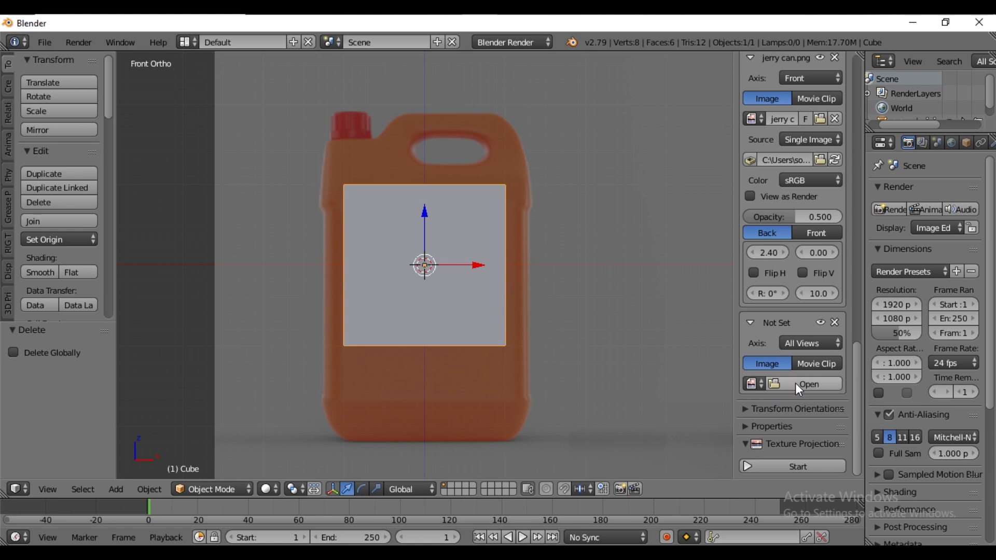
click(757, 386)
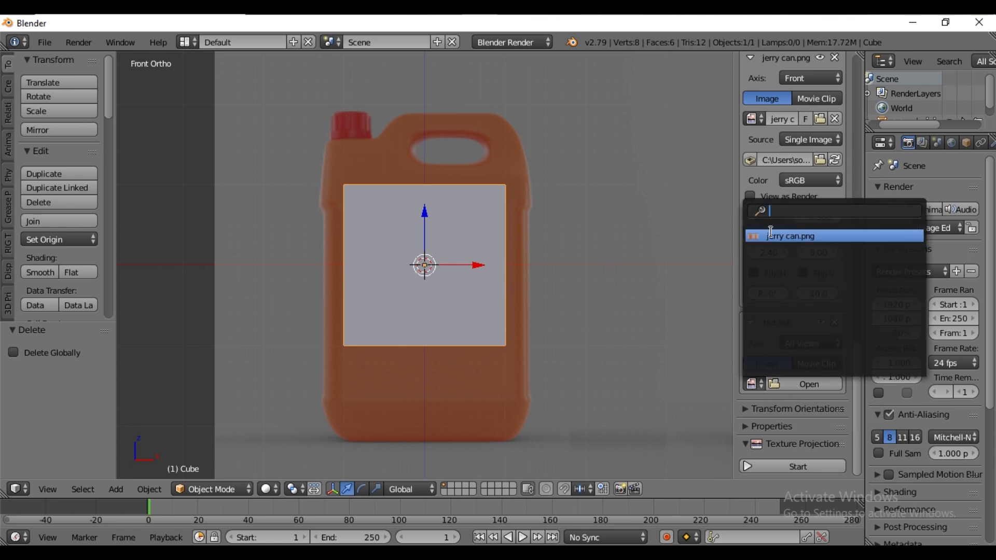
click(757, 236)
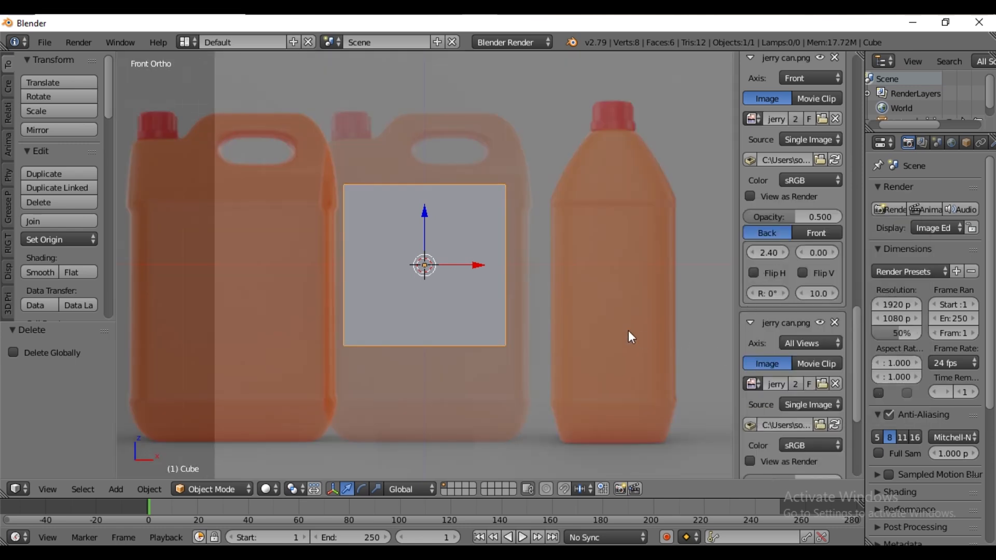
key(KP_3)
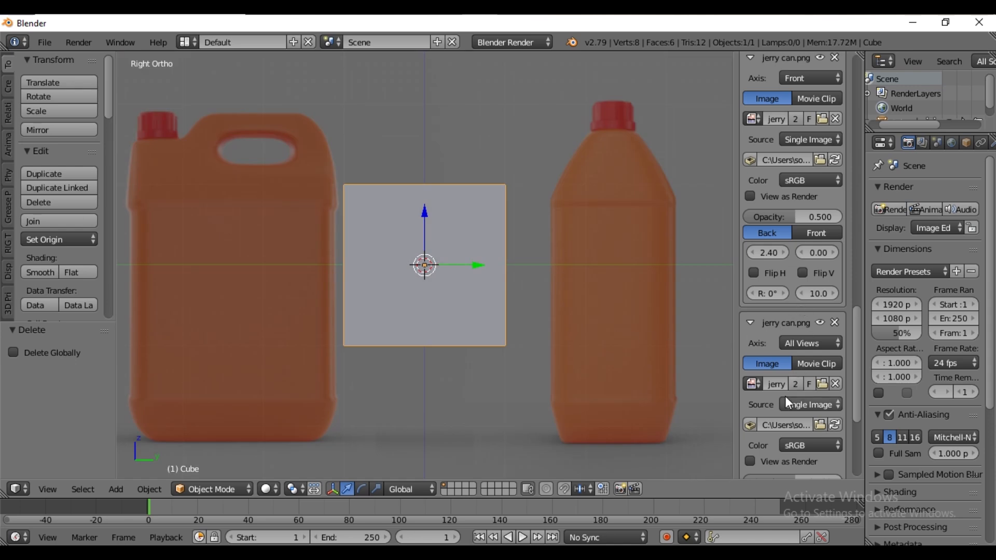
click(802, 345)
click(796, 343)
click(581, 328)
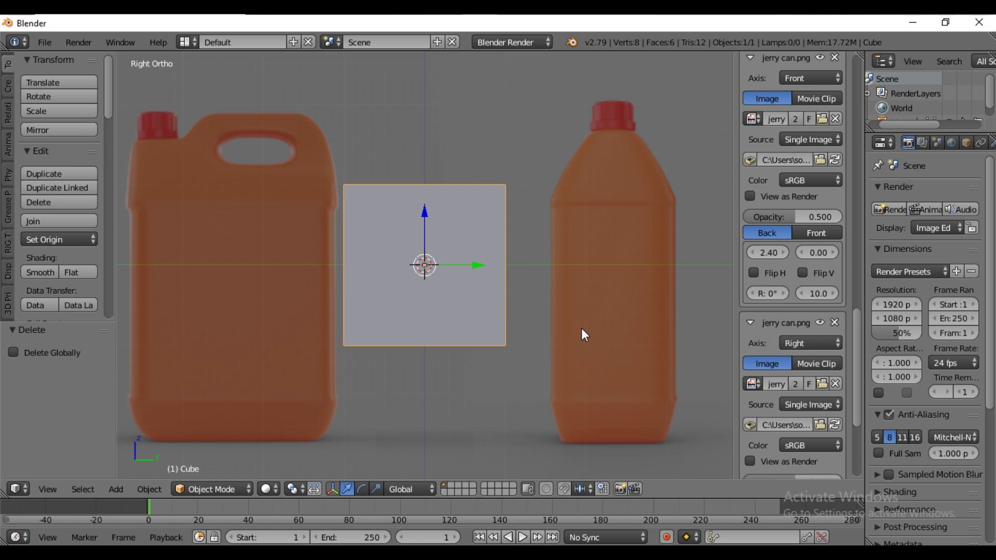
Set the Right-view background image's X offset to -2.30 and its opacity to 0.508.
scroll(760, 442, down, 5)
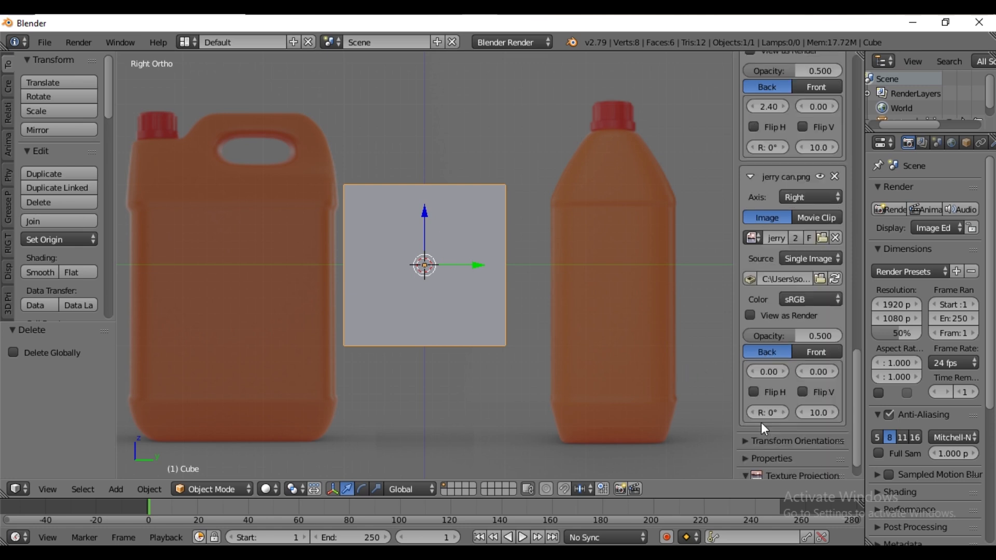
drag(764, 374, 700, 374)
click(752, 373)
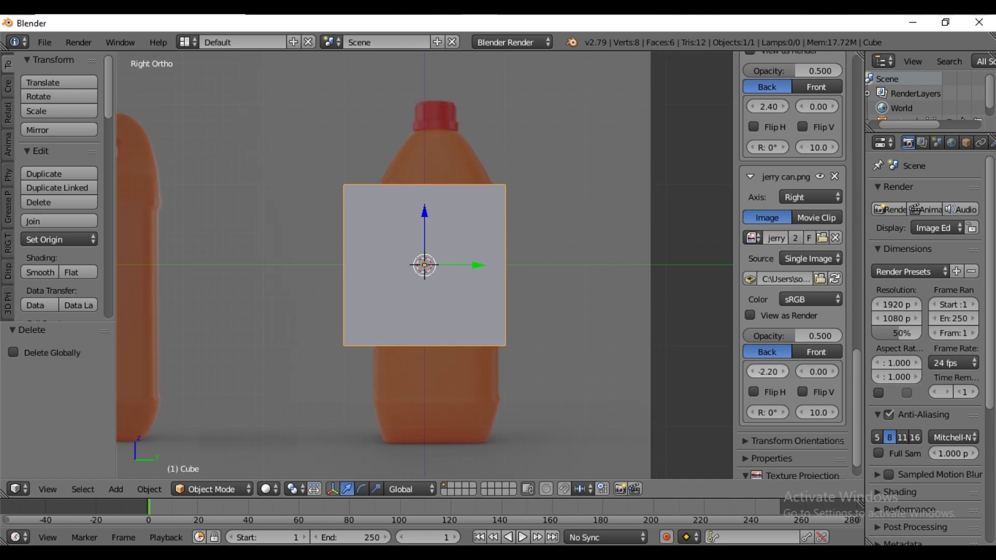
drag(794, 338, 770, 342)
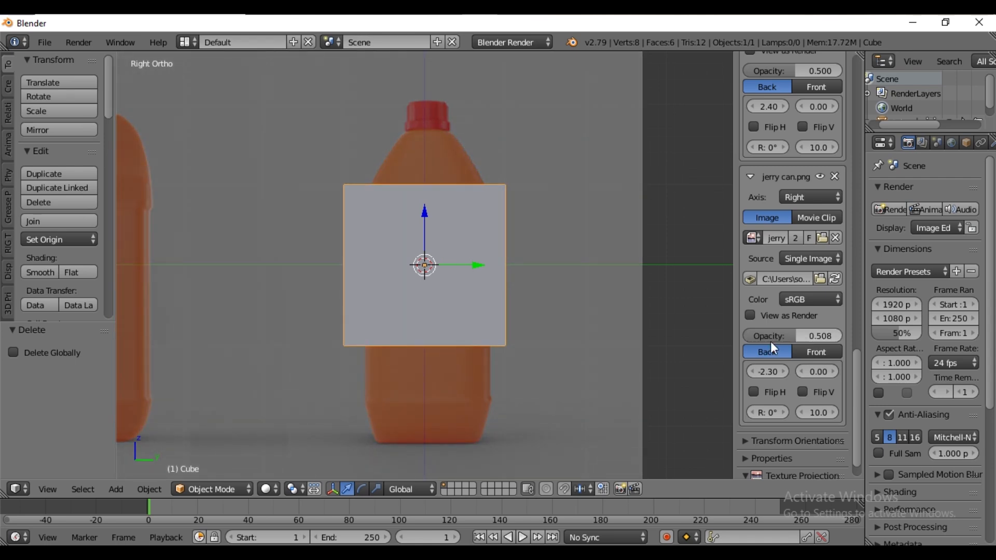
Display the cube in Wireframe shading from the front and enter Edit Mode.
key(KP_1)
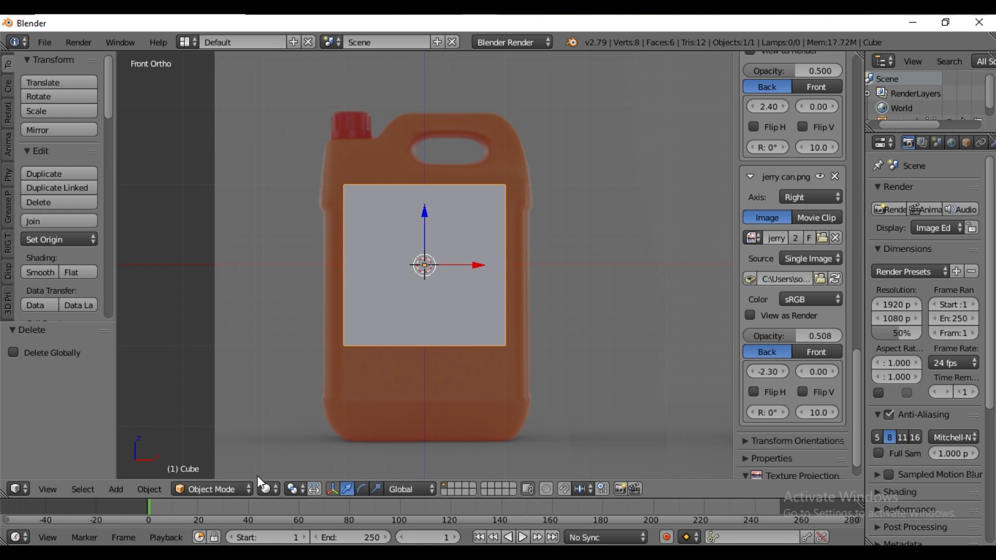
click(268, 488)
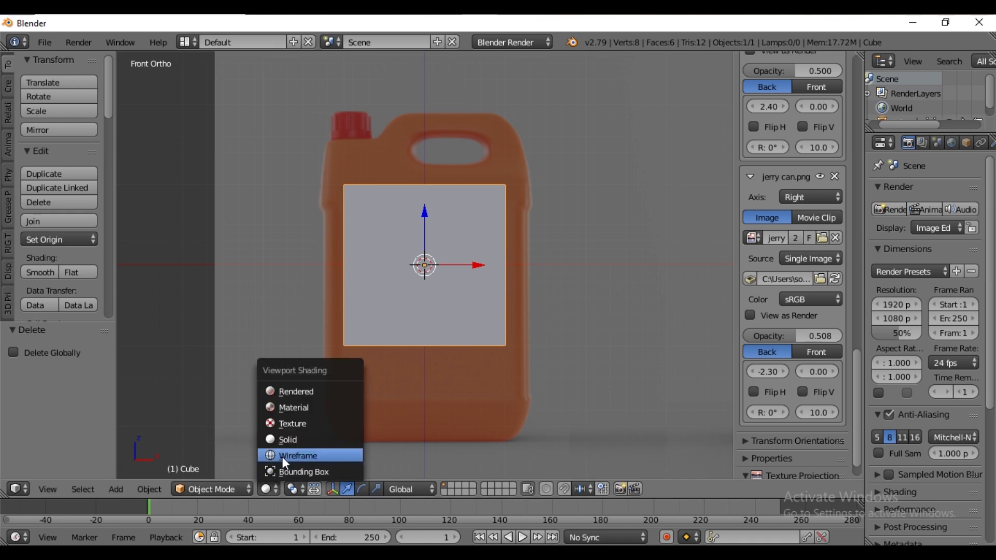
click(284, 457)
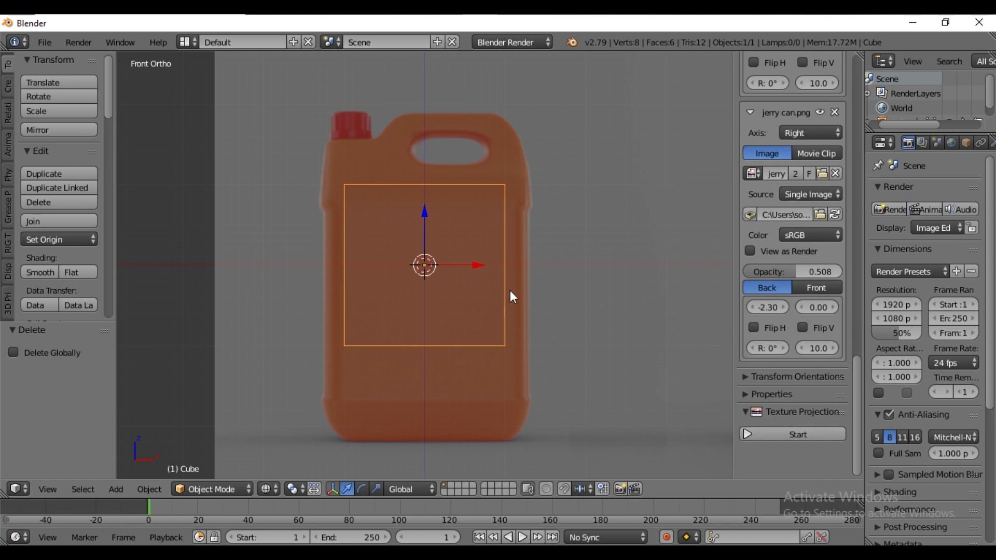
scroll(498, 288, up, 2)
key(Tab)
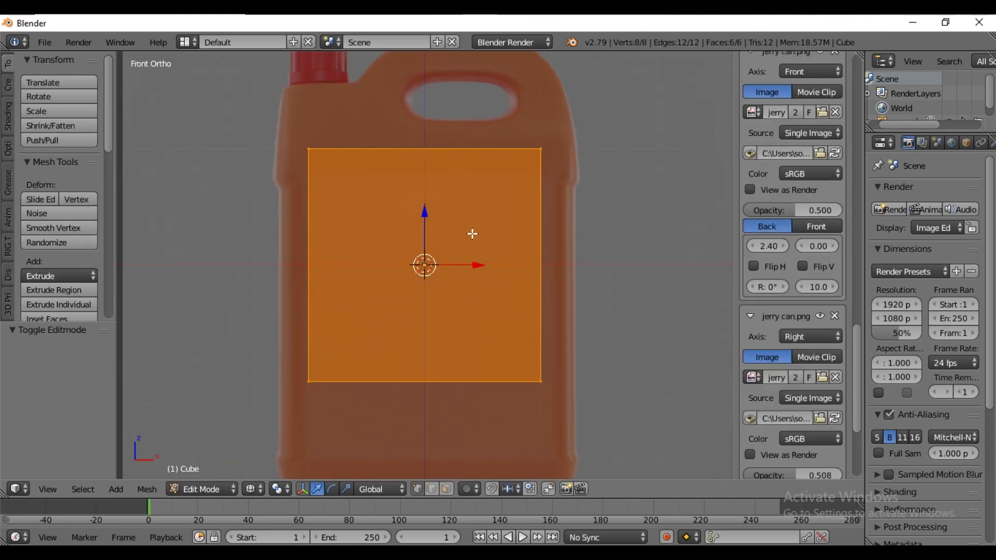
Raise the opacity of the Front background image to 0.791 and the Right one to 0.720.
scroll(379, 369, down, 1)
scroll(377, 371, up, 1)
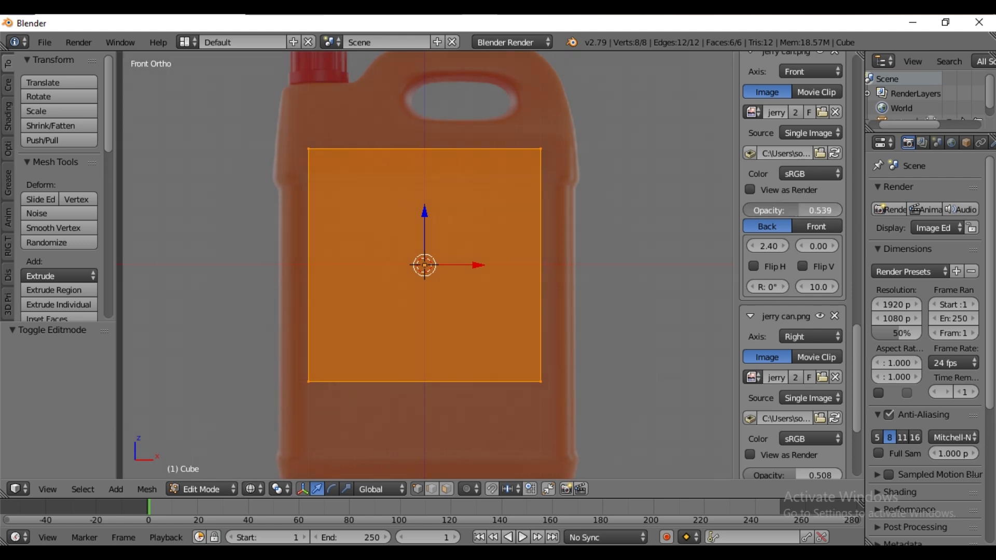
drag(797, 210, 819, 210)
scroll(785, 394, down, 5)
drag(770, 387, 791, 388)
Add one centred loop cut that divides the cube into a front and a back half.
right_click(369, 148)
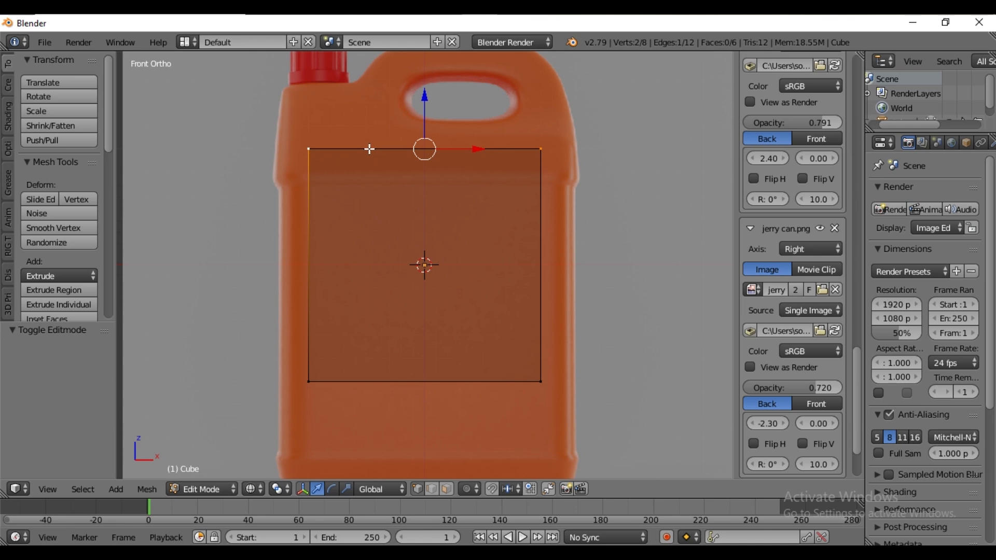
middle_drag(369, 159, 340, 229)
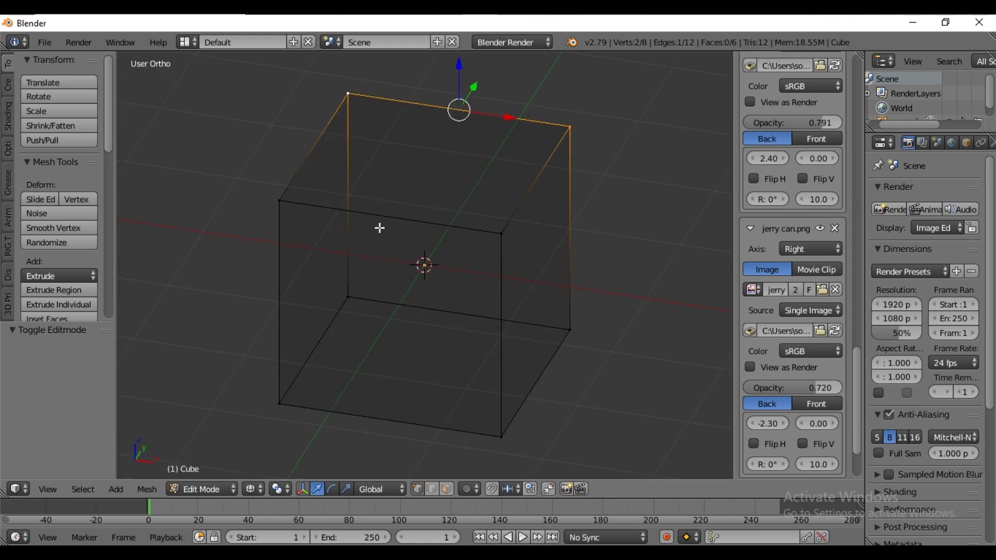
key(ctrl+r)
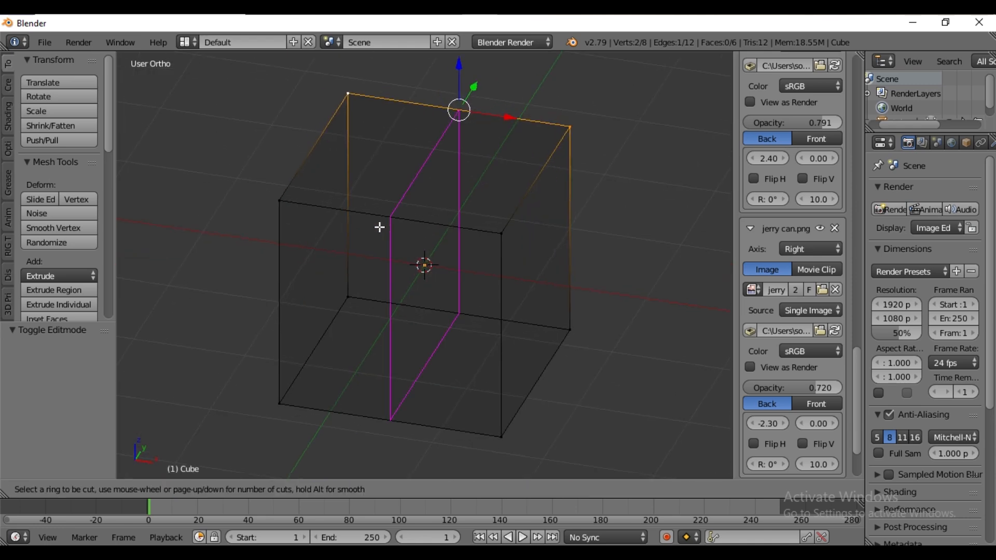
click(314, 150)
right_click(315, 150)
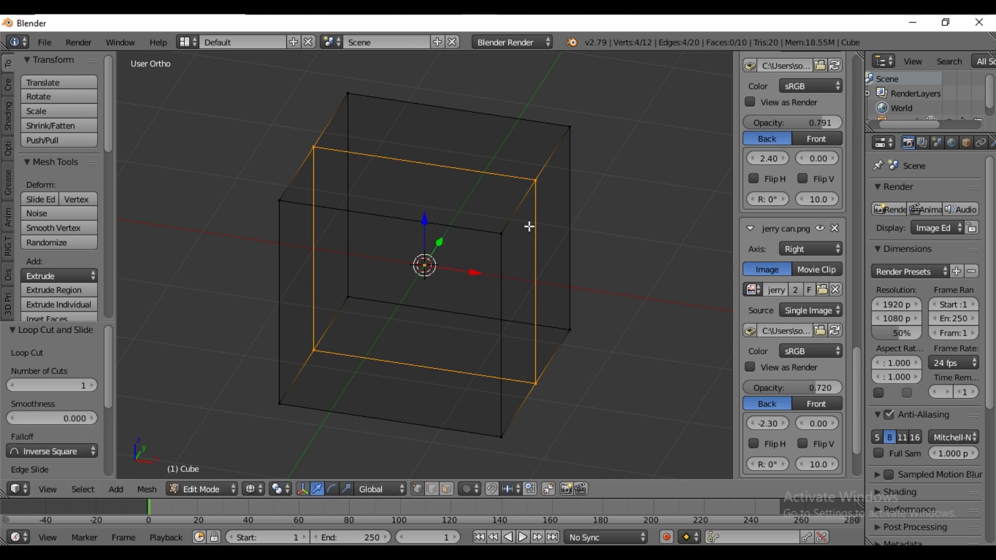
Delete the vertices of the cube's positive-Y half, working in the right view.
key(KP_3)
right_click(529, 157)
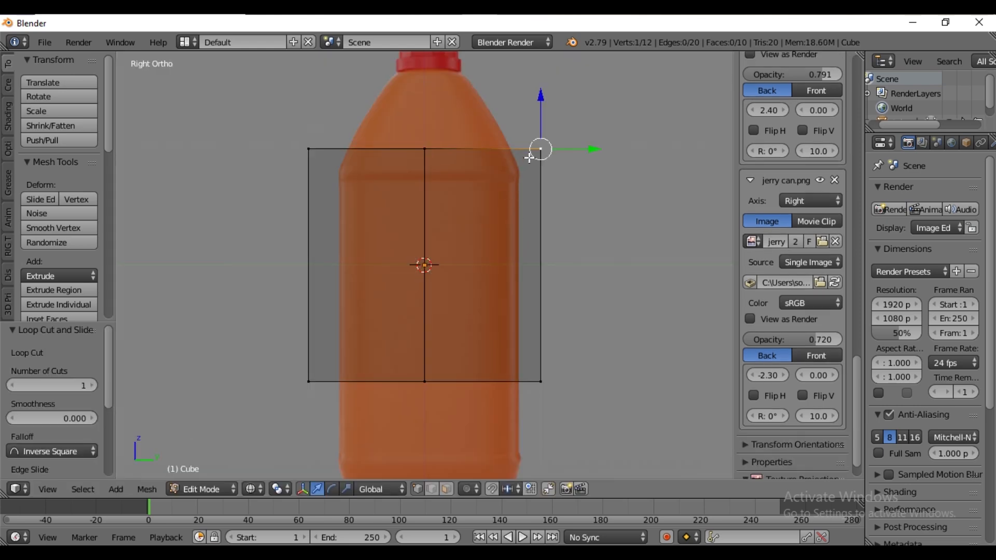
key(b)
drag(623, 103, 463, 443)
key(x)
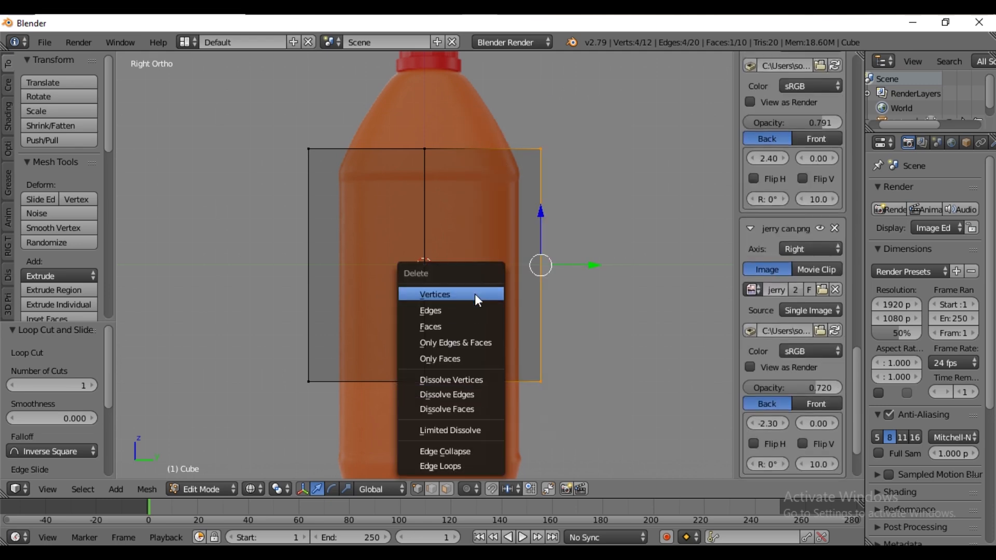
click(475, 293)
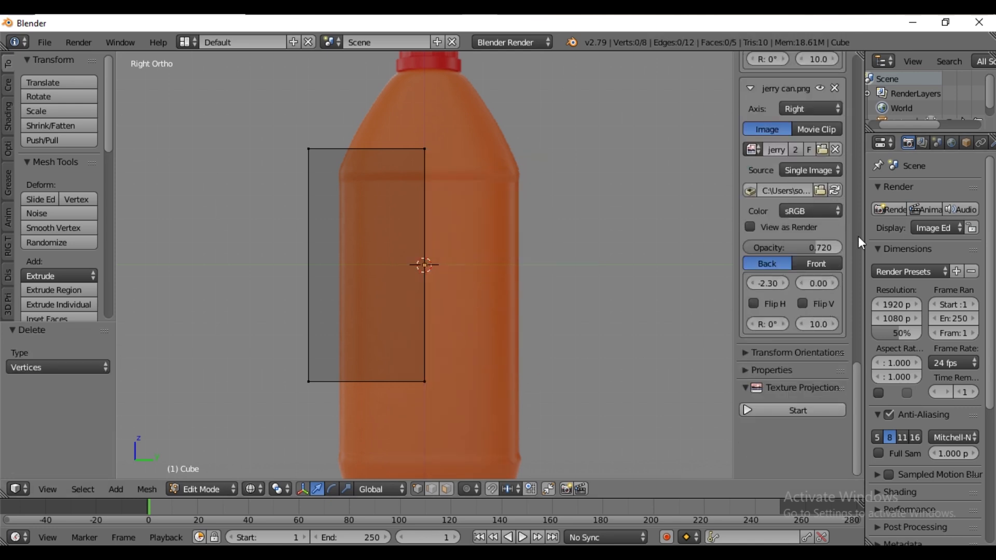
Hide the viewport's background-image sidebar and enlarge the outliner and properties area to show the cube's modifier settings.
key(n)
drag(864, 243, 760, 258)
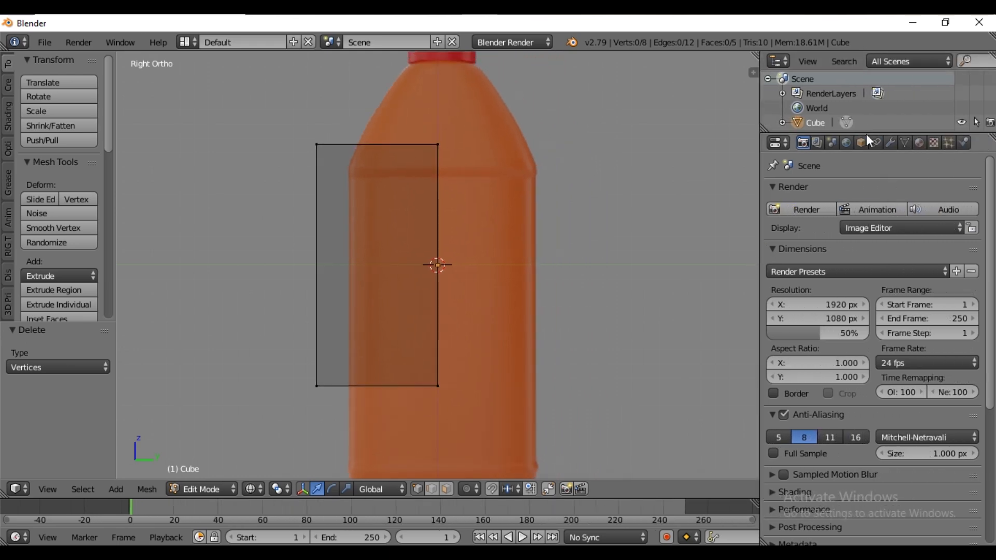
drag(866, 134, 868, 193)
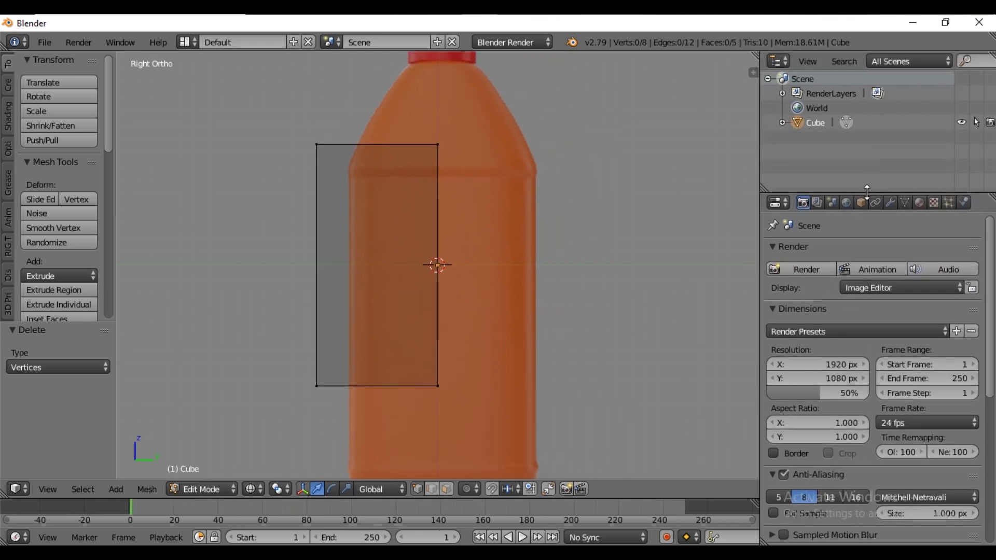
click(889, 203)
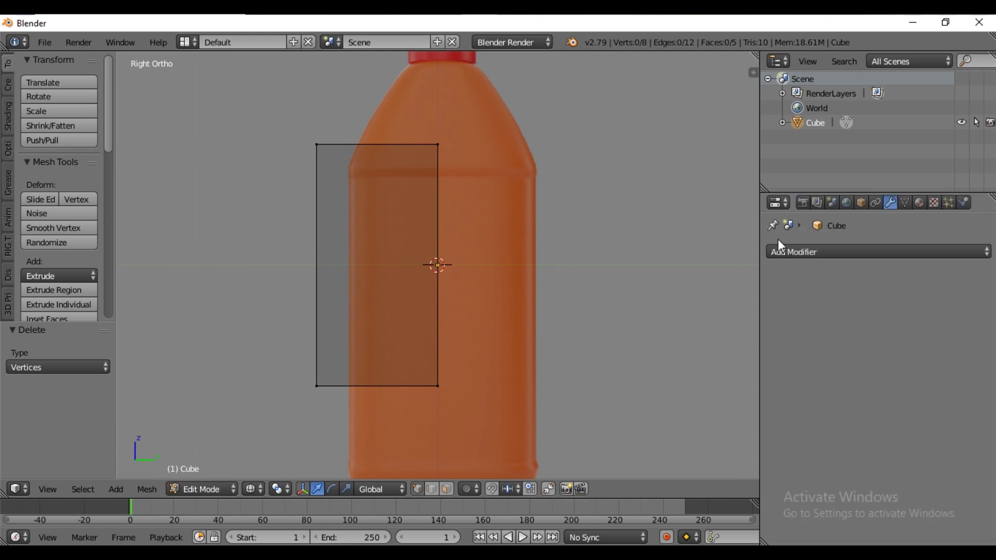
drag(760, 223, 795, 224)
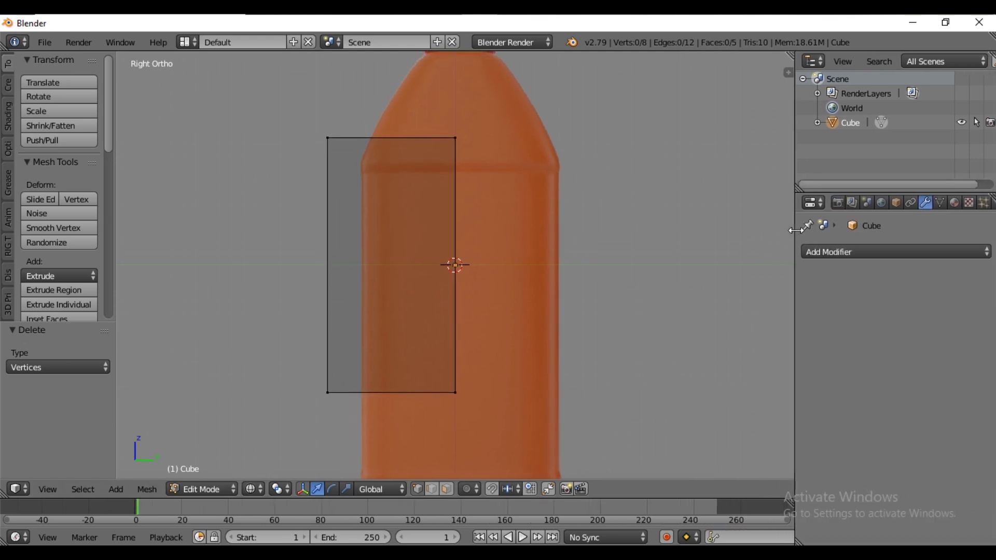
Add a Mirror modifier to the half cube, mirroring only across Y with Clipping enabled.
click(925, 253)
click(718, 400)
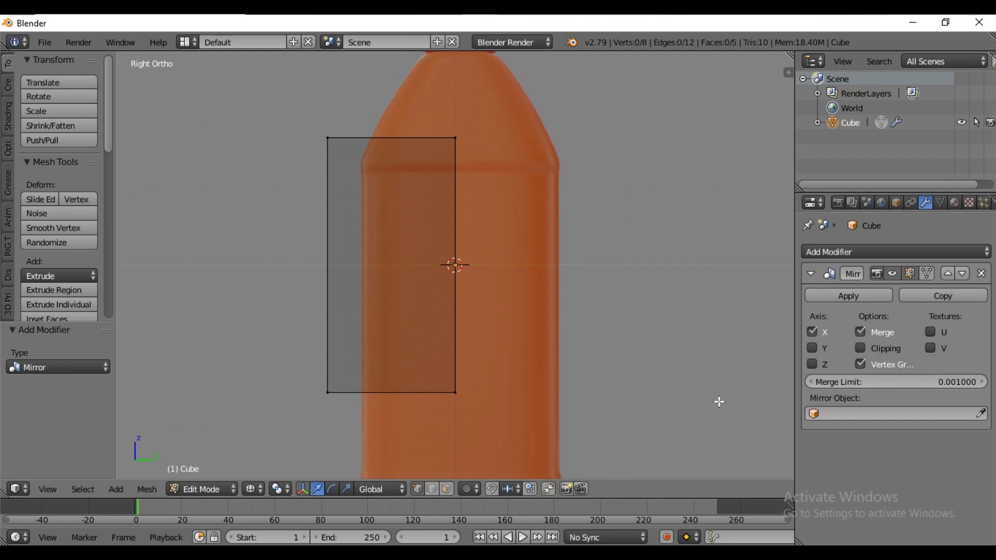
click(812, 347)
click(811, 331)
click(860, 347)
middle_drag(454, 242, 483, 287)
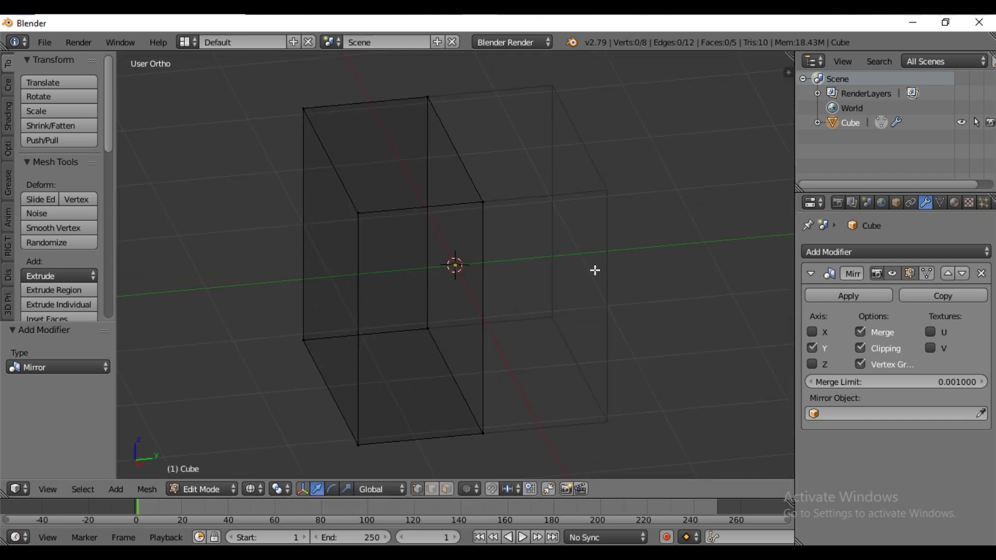
In the front view, lower the cube's upper vertices along Z by about 0.28 toward the can's shoulder line.
key(KP_1)
right_click(583, 138)
key(b)
drag(665, 82, 294, 192)
key(g)
key(z)
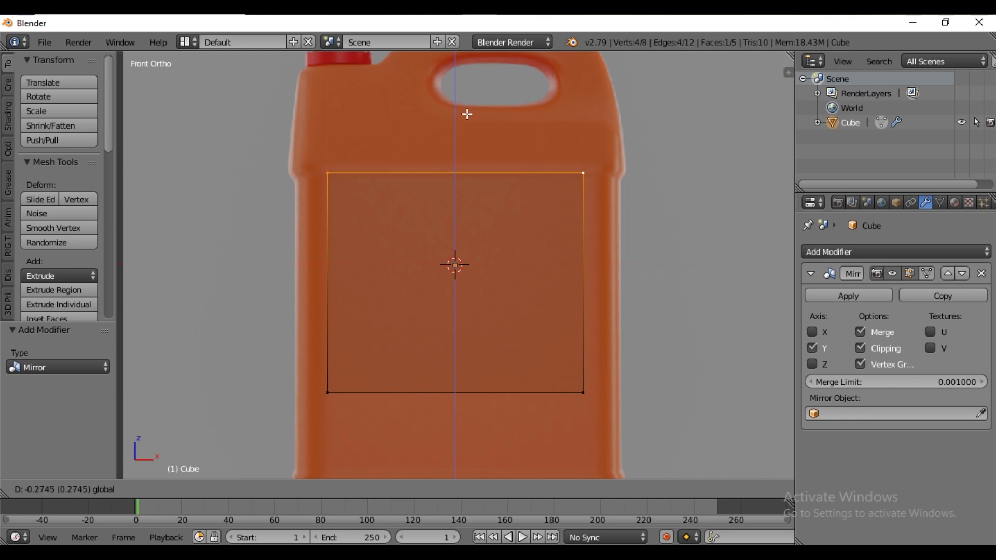
click(467, 114)
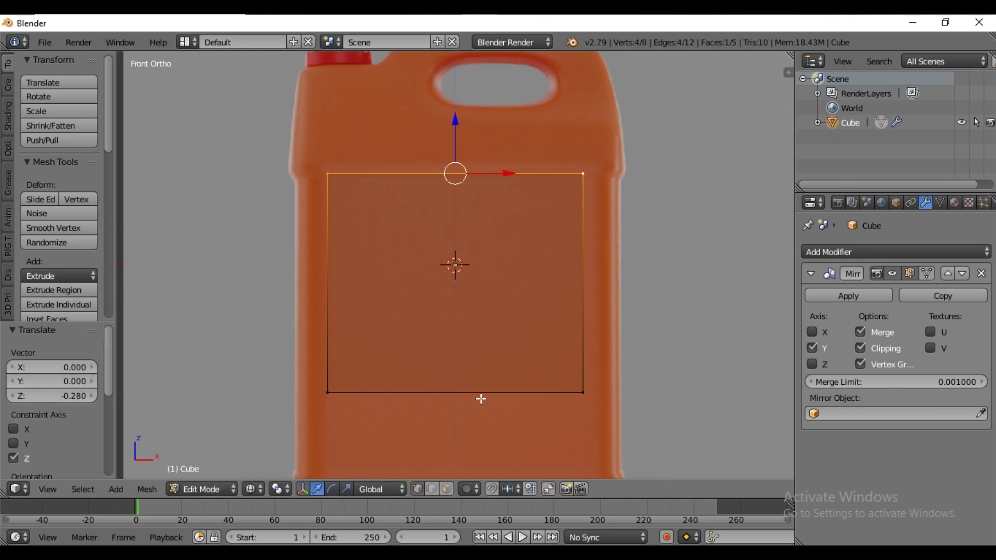
Lower the cube's bottom vertices along Z by about 0.631 toward the can's lower ridge.
right_click(583, 393)
key(b)
drag(671, 339, 265, 439)
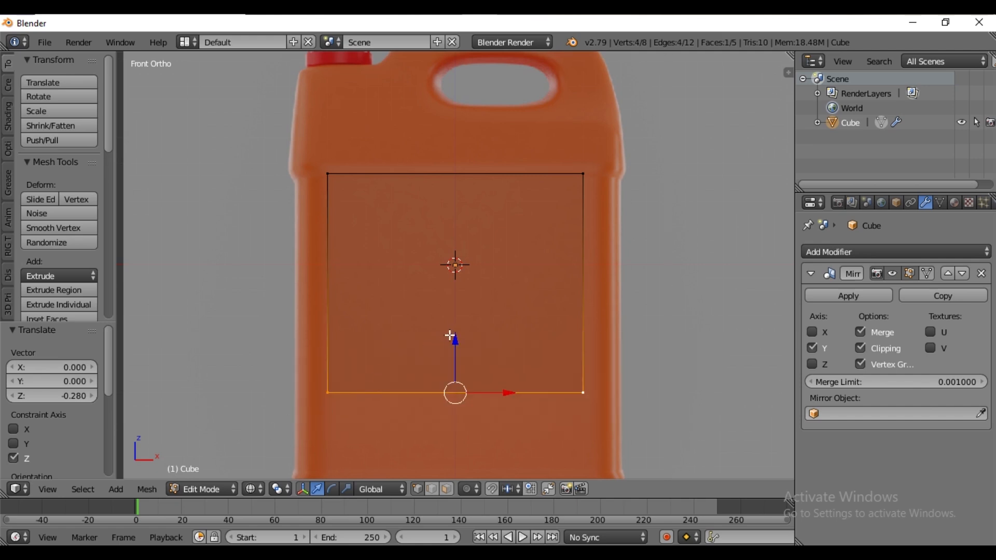
scroll(485, 355, down, 1)
drag(454, 313, 467, 382)
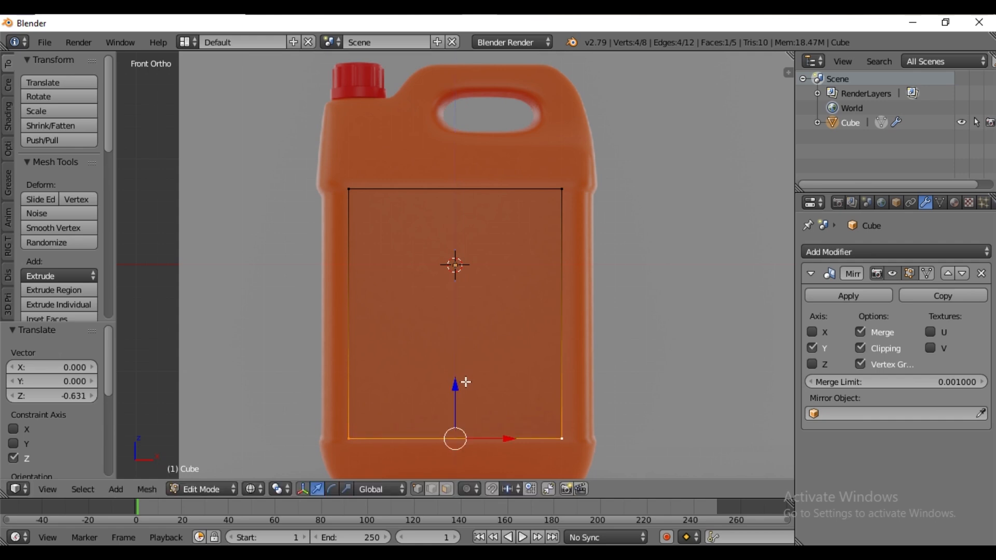
Widen the cube to the can's side walls by moving both vertical sides outward along X, the right one by about 0.274.
right_click(350, 206)
key(b)
drag(378, 126, 280, 470)
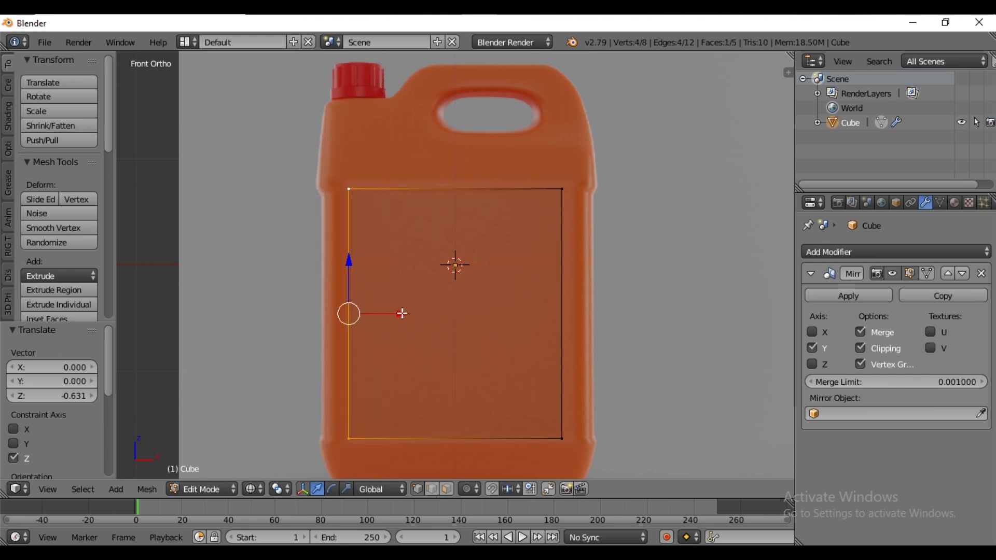
drag(404, 315, 378, 322)
right_click(562, 189)
key(b)
drag(569, 150, 506, 421)
drag(613, 311, 638, 320)
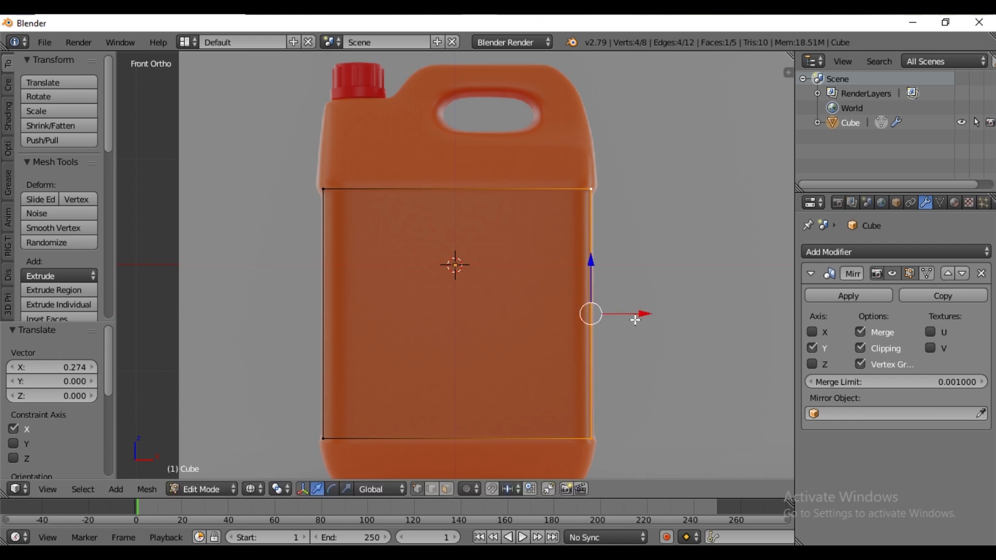
Extrude the cube's top face upward by about 0.06 at the can's shoulder line.
right_click(592, 188)
key(b)
drag(665, 141, 337, 223)
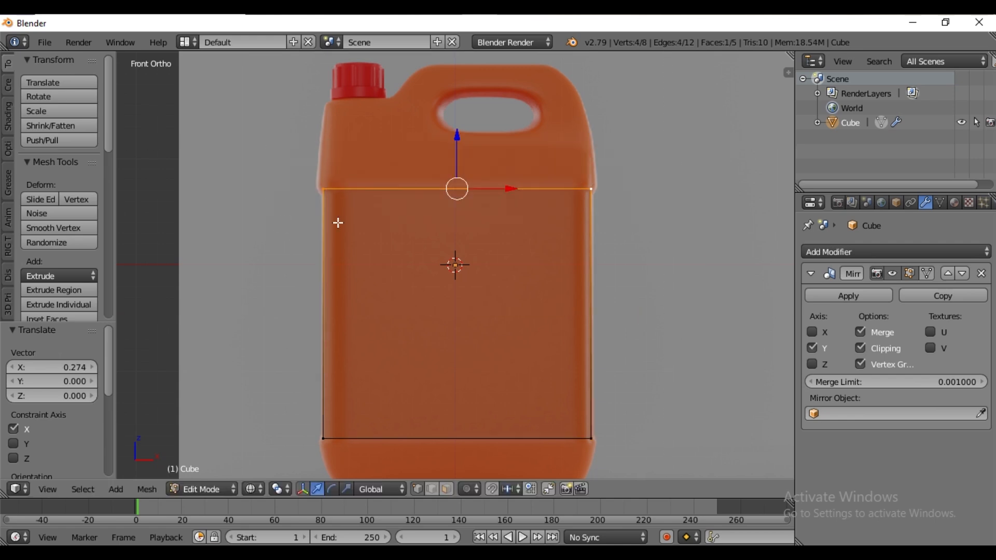
key(ctrl+r)
click(375, 228)
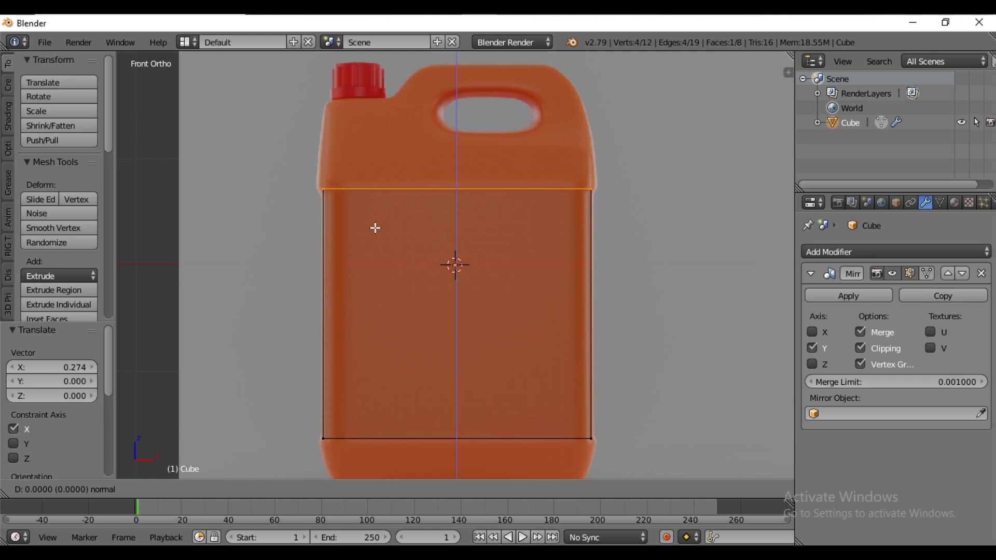
right_click(374, 228)
key(e)
click(378, 219)
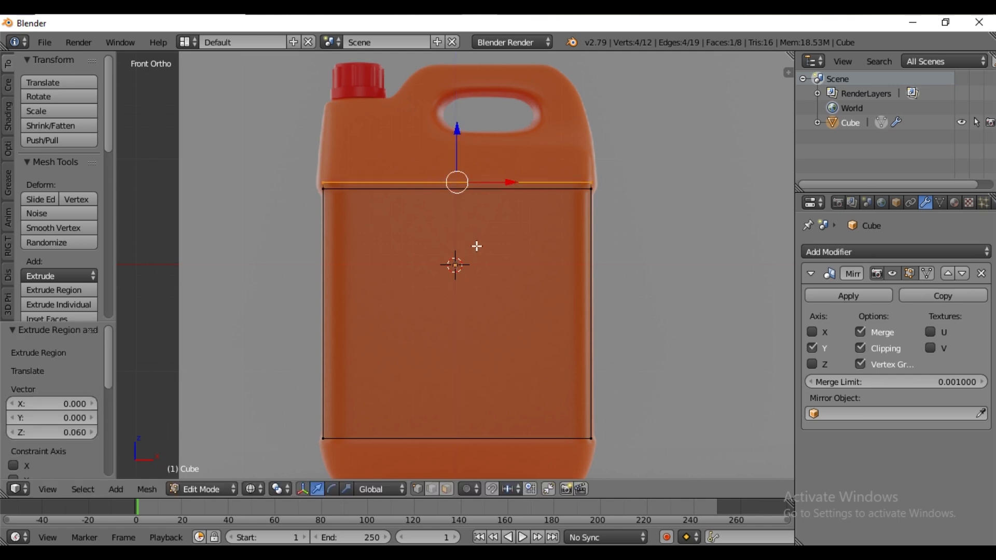
Scale the extruded shoulder face by 1.05, and extrude it upward about 0.796 to the base of the red cap.
key(s)
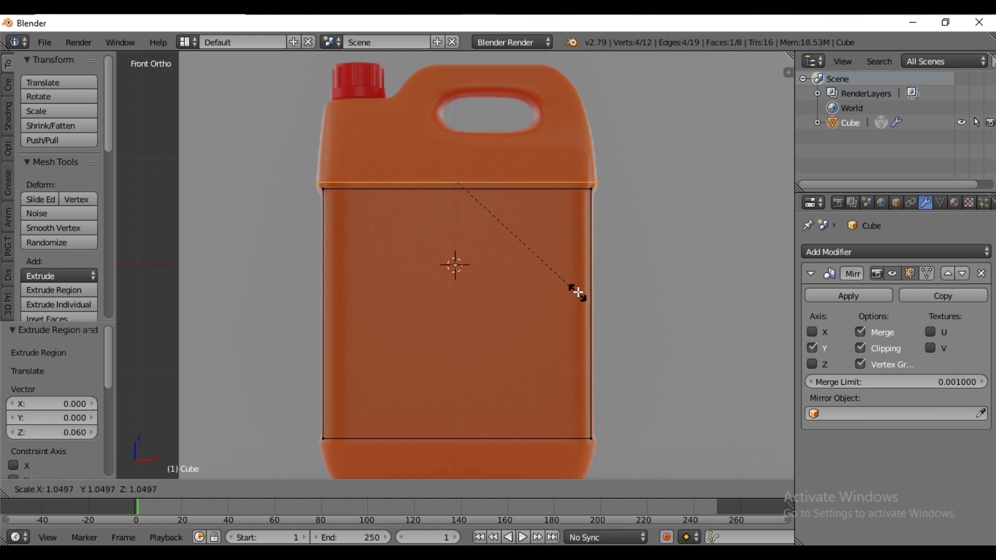
text(1.05)
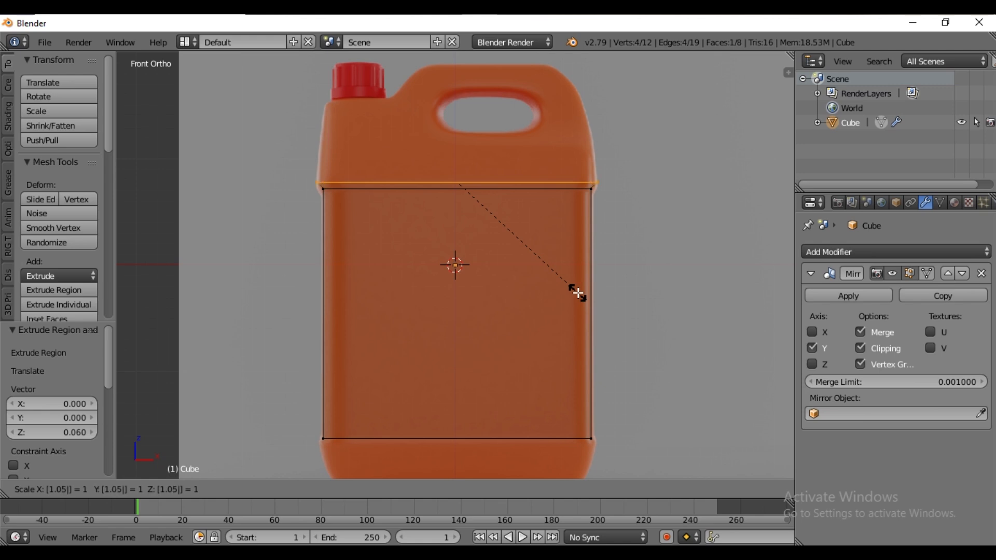
key(Return)
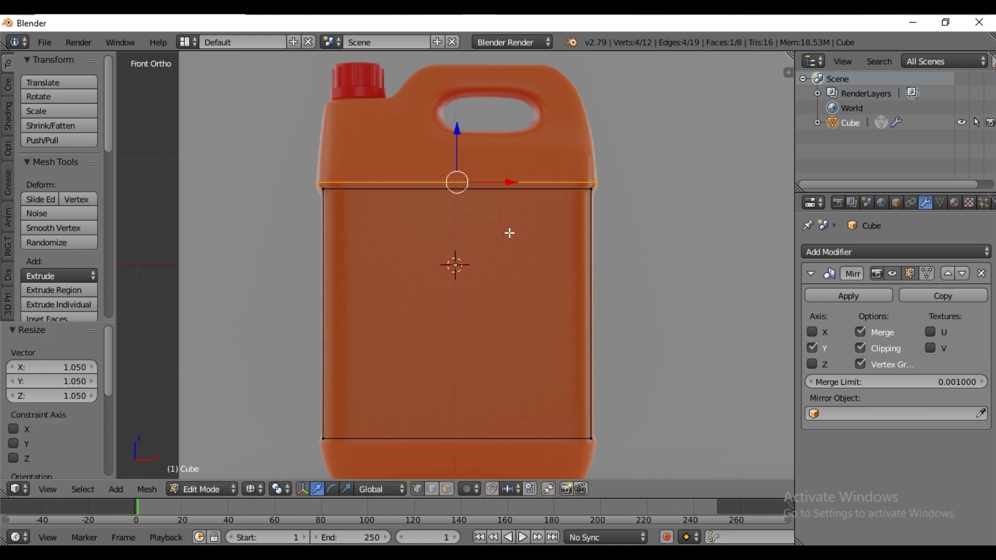
key(e)
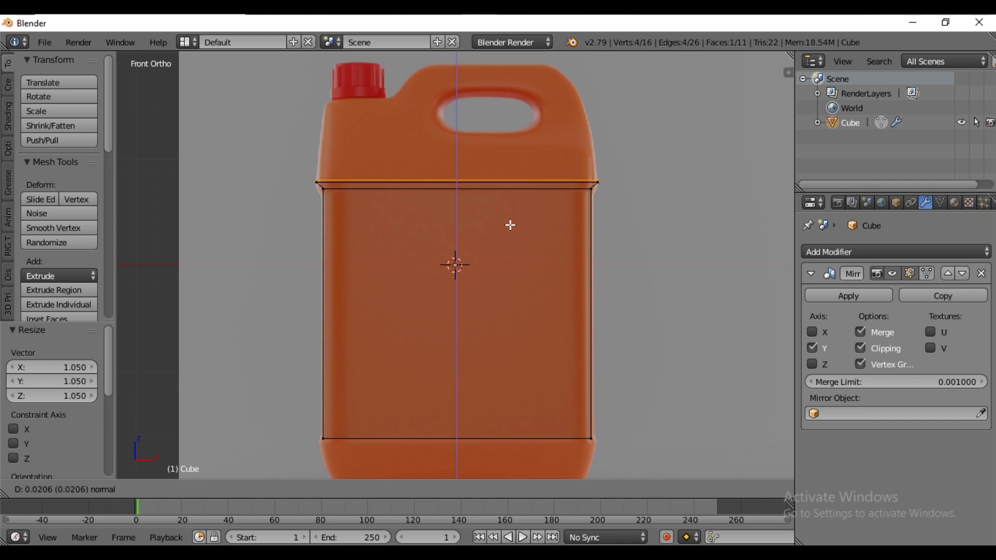
click(514, 149)
Extrude the cube's bottom face downward by 0.06 at the lower ridge and scale it by 1.05.
right_click(554, 429)
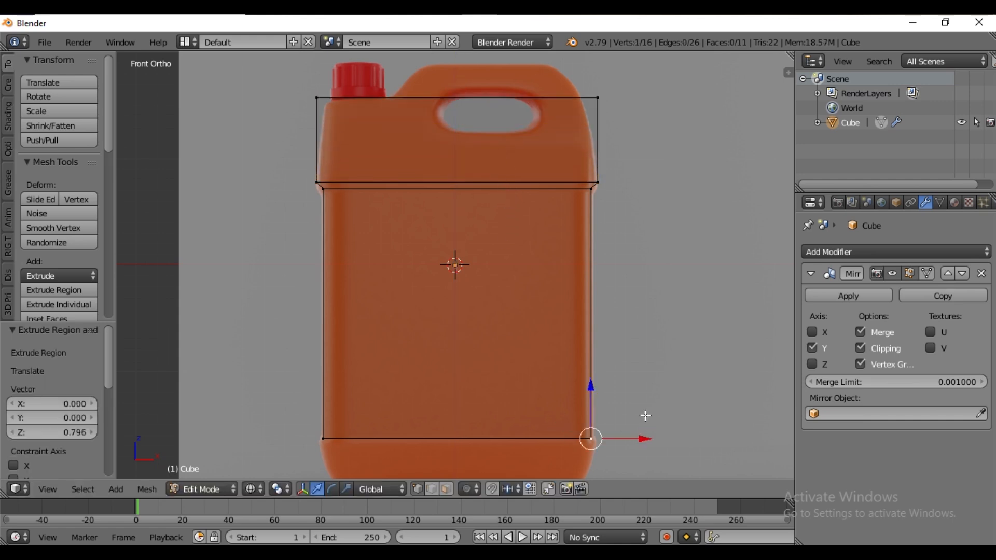
shift+middle_drag(645, 415, 629, 313)
key(b)
drag(595, 305, 307, 406)
text(e0.06)
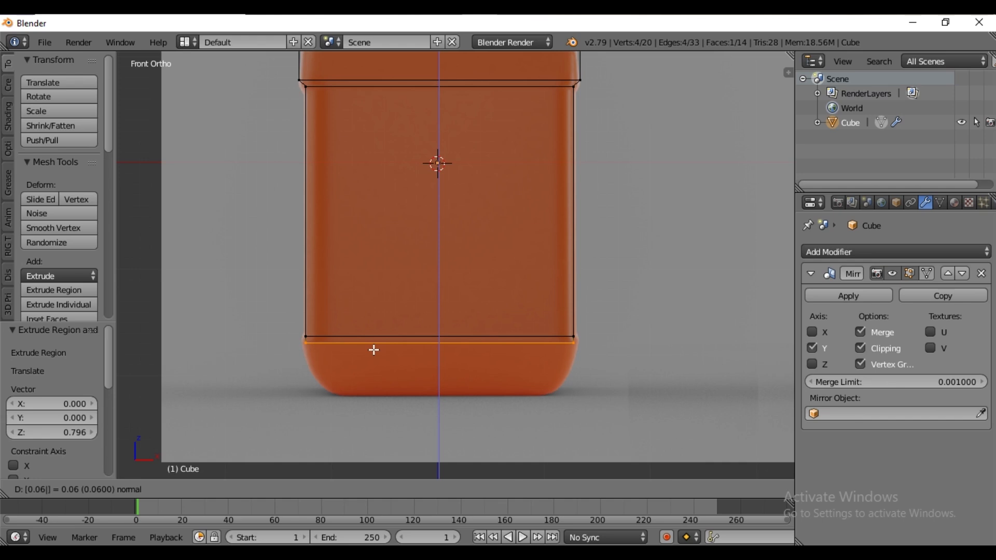
key(Return)
text(s1.05)
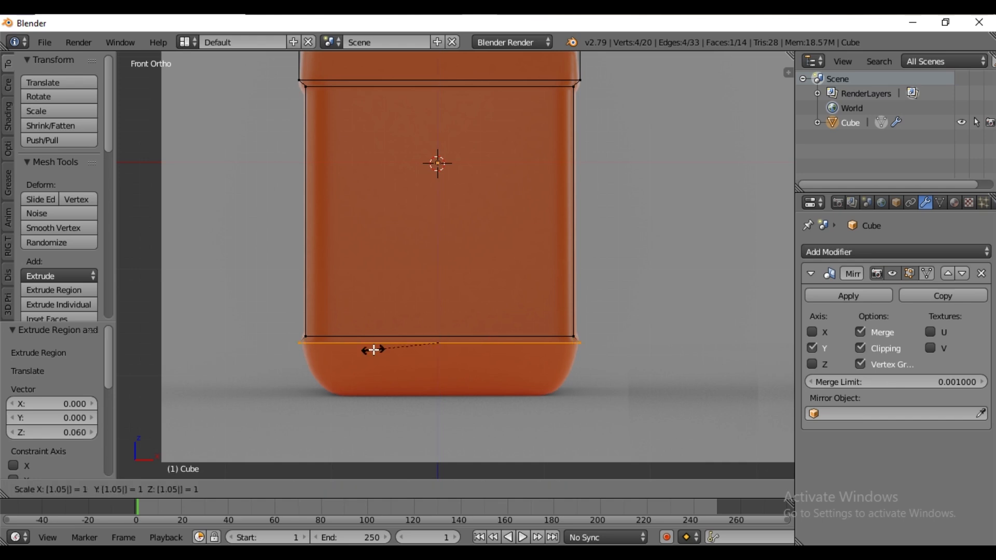
key(Return)
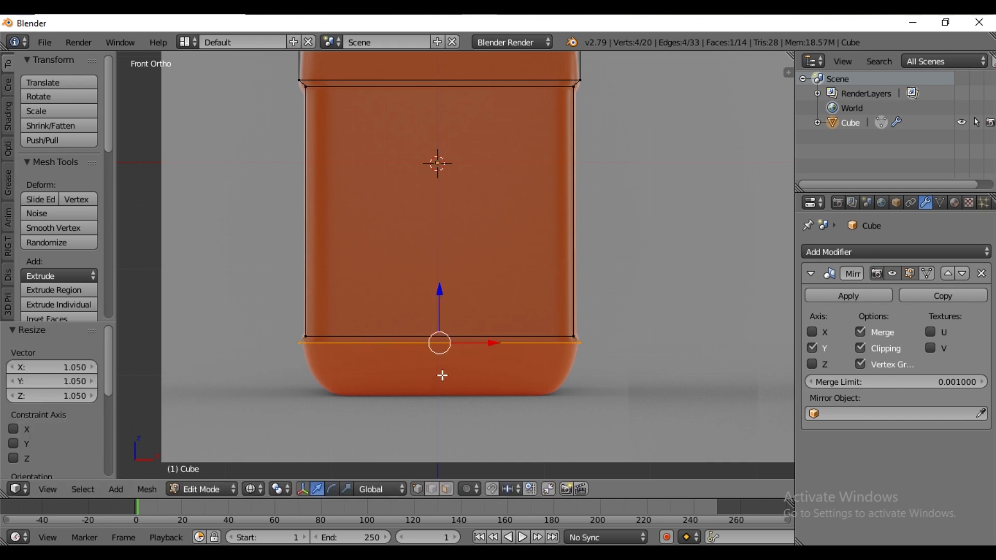
Extrude the bottom face about 0.501 down to the can's base and narrow it along X to the flat bottom's width.
key(e)
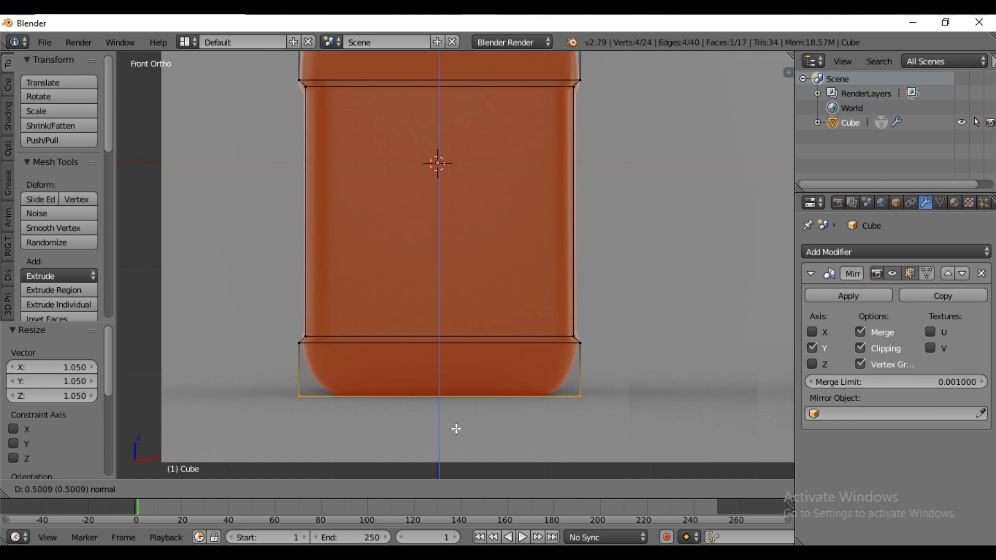
click(457, 428)
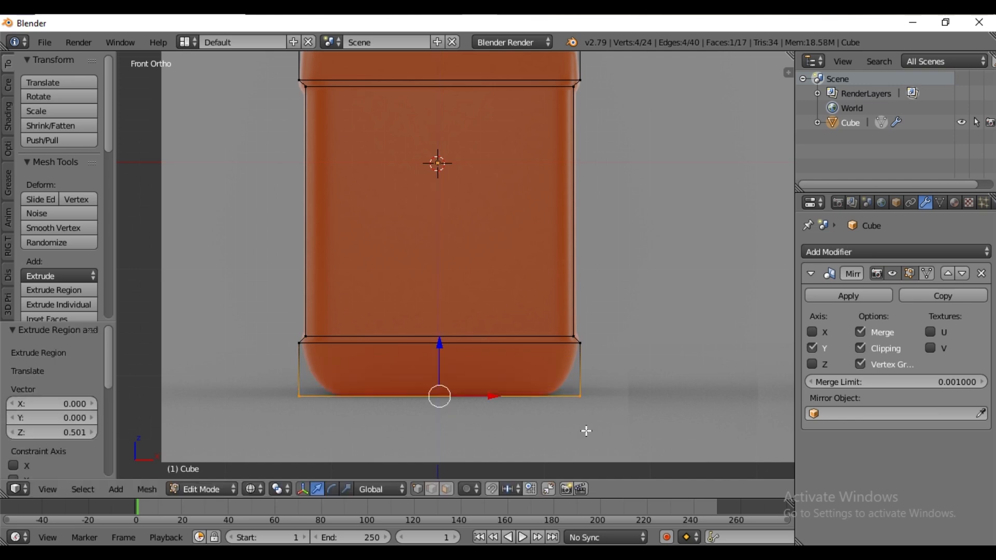
key(s)
key(x)
click(566, 418)
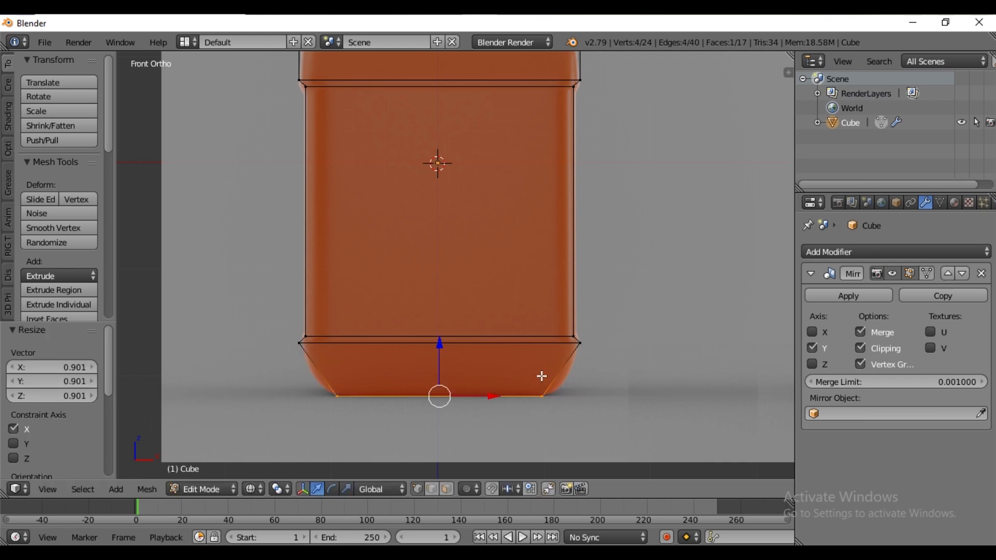
Add a loop cut around the base section, widen it along X by about 1.063, and edge-slide it upward with factor 0.323.
key(ctrl+r)
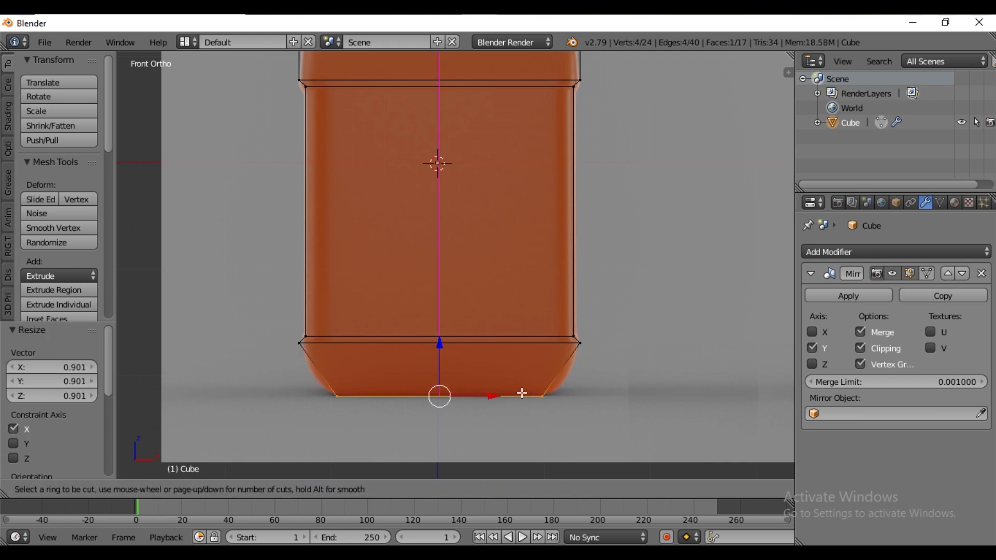
click(325, 382)
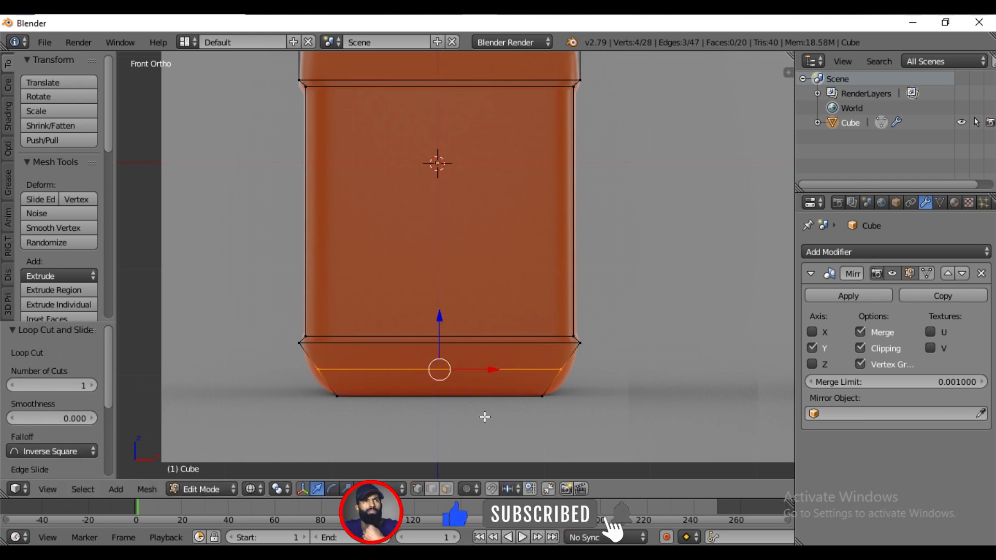
key(s)
key(x)
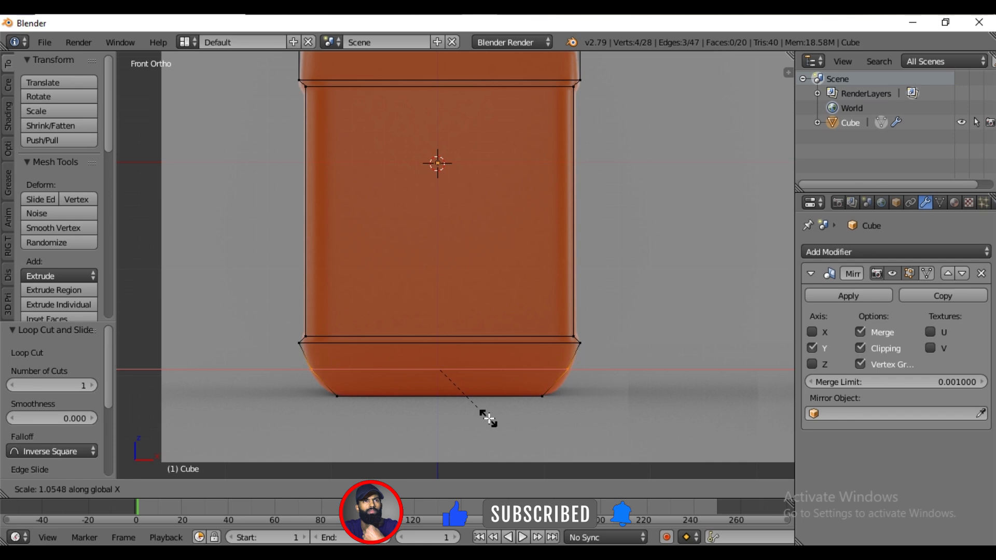
click(488, 418)
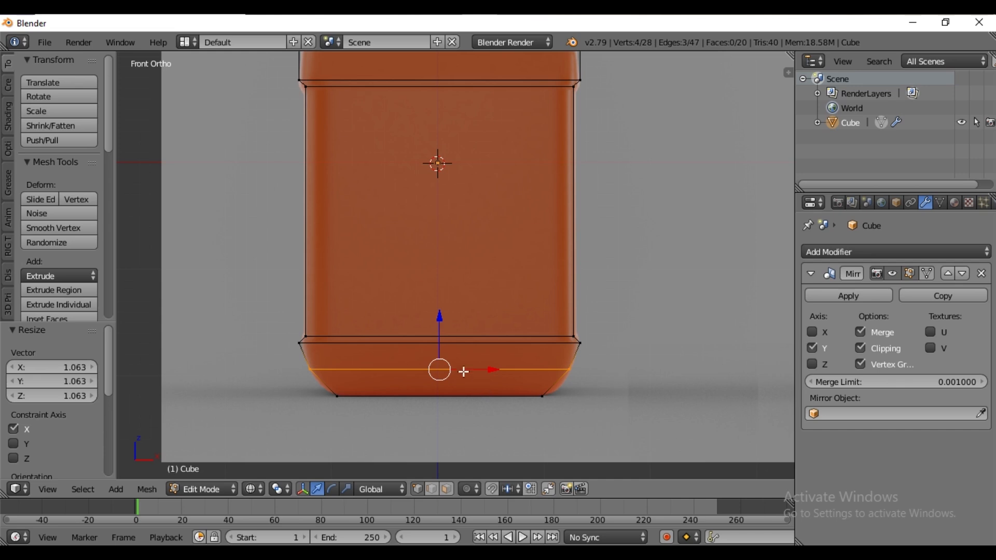
key(g)
key(g)
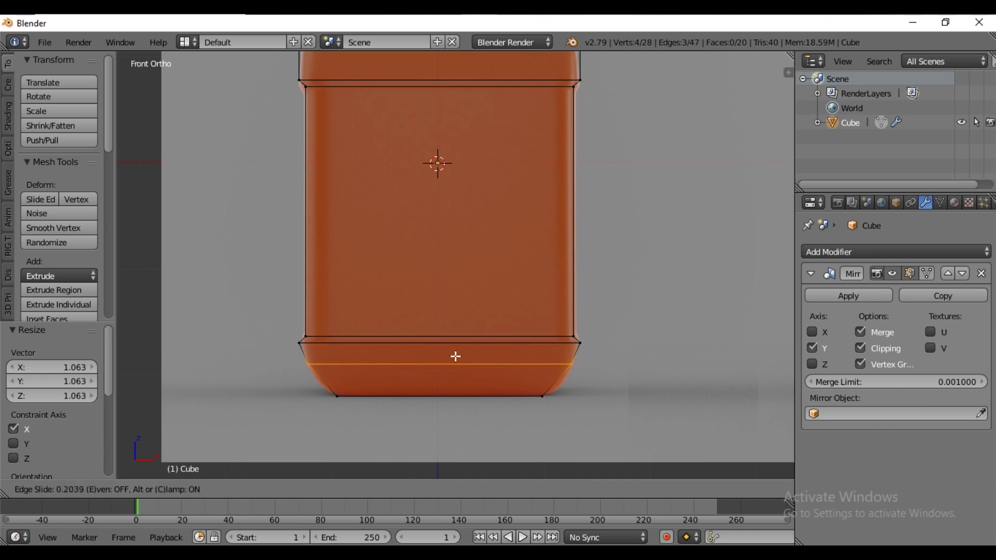
click(454, 352)
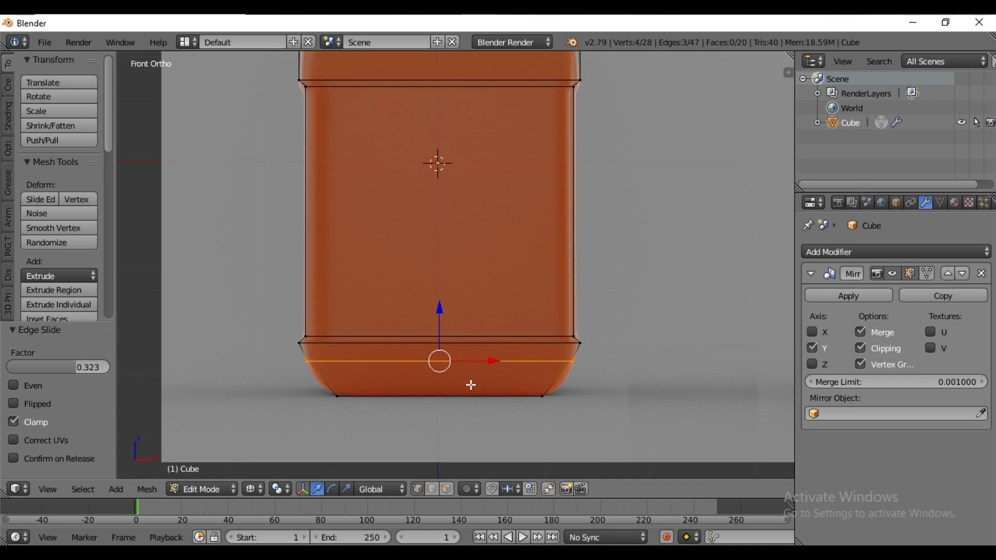
Add a second centred loop cut just above the can's bottom and scale it along X by about 1.059.
key(ctrl+r)
click(312, 381)
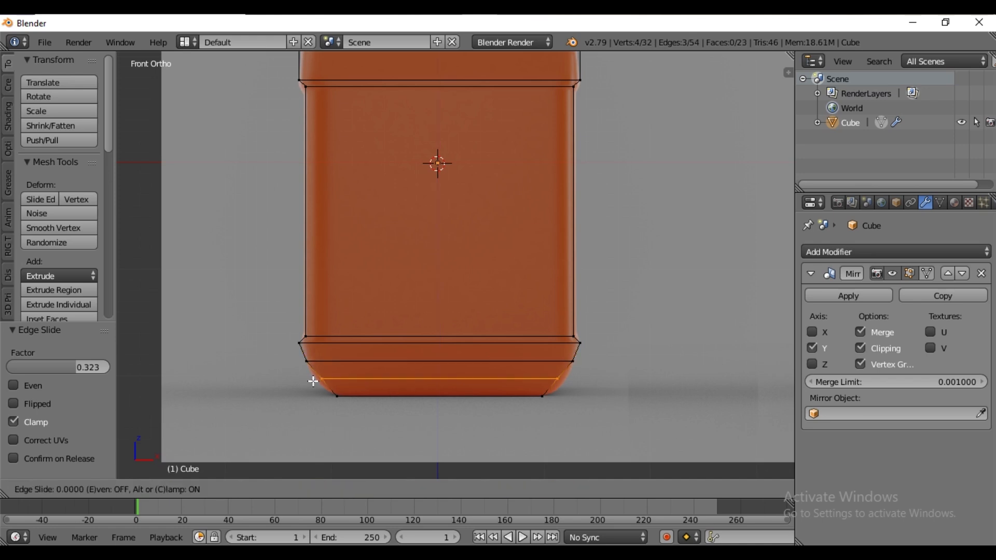
right_click(404, 396)
key(s)
key(x)
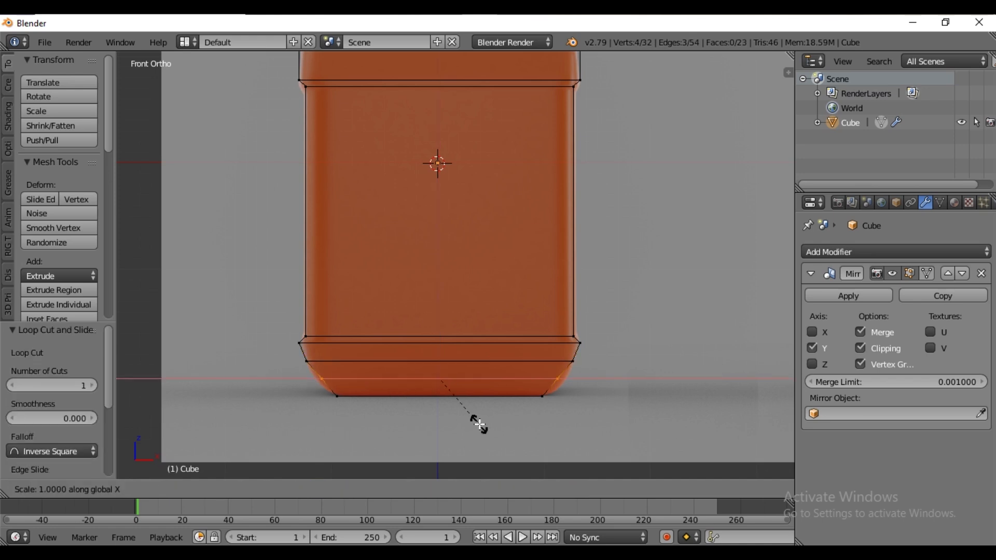
click(482, 426)
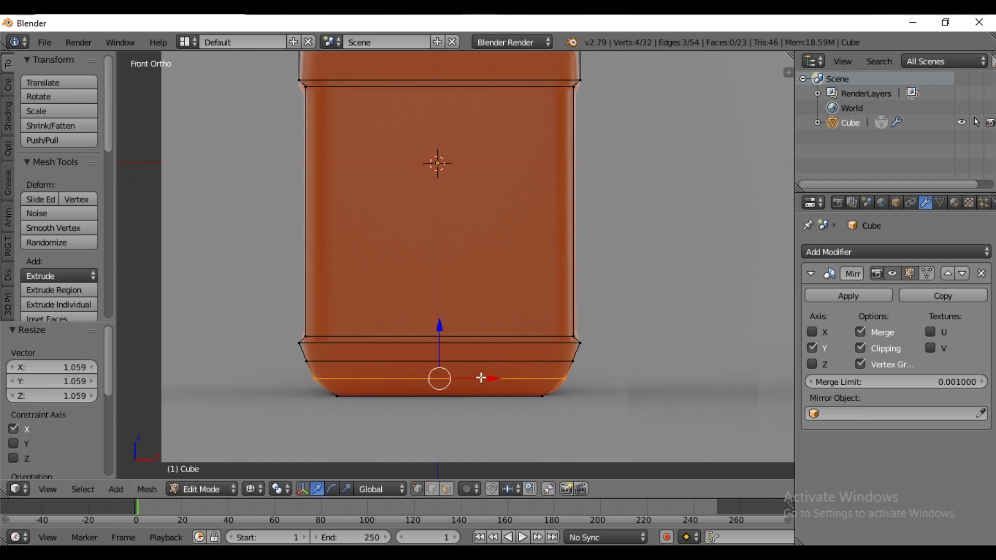
In the right view, move all outer side vertices inward along Y to match the can's side profile width.
shift+middle_drag(484, 318, 493, 377)
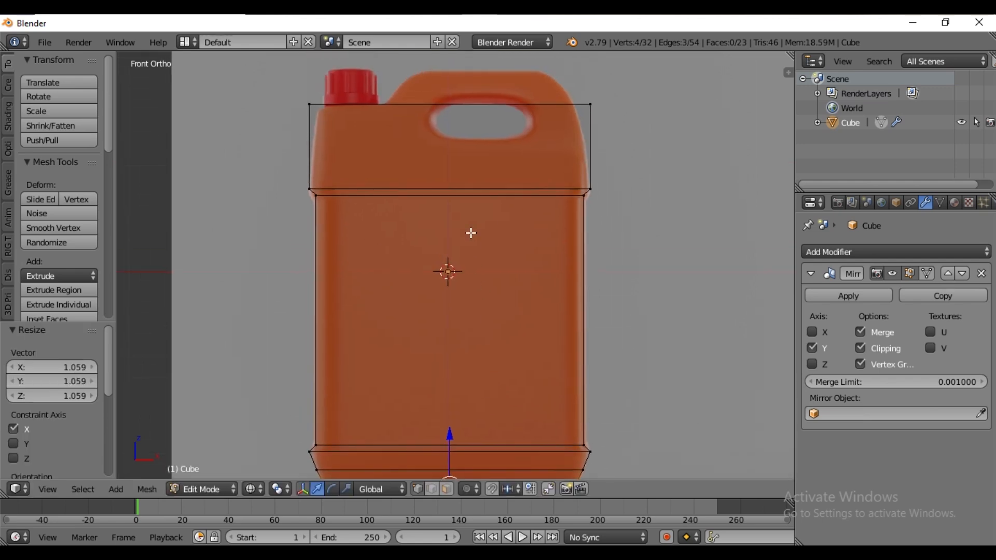
shift+middle_drag(470, 233, 468, 257)
key(KP_3)
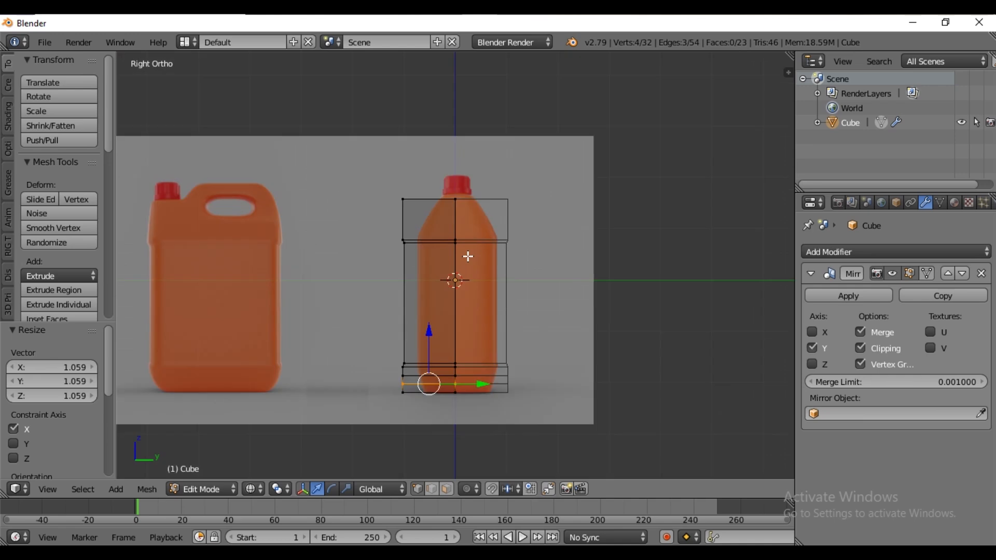
right_click(384, 251)
key(b)
drag(396, 141, 317, 469)
scroll(389, 386, up, 3)
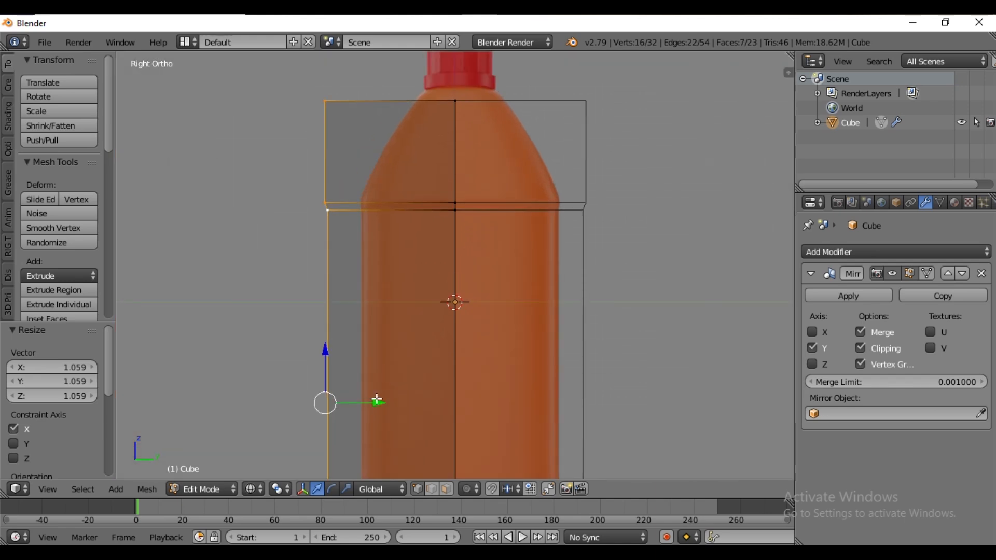
drag(376, 404, 408, 407)
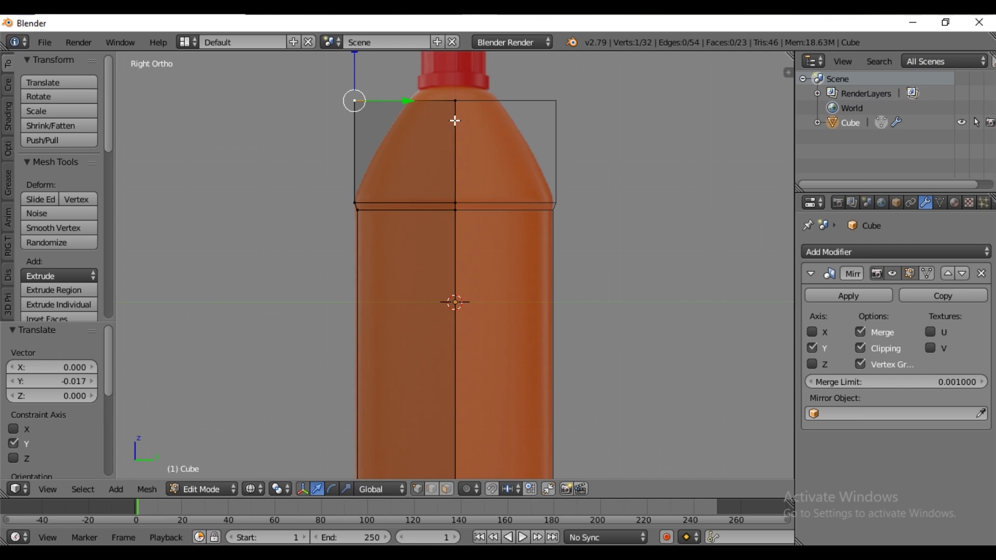
Select the block between shoulder and top, set the pivot point to Active Element, and return to the right view.
middle_drag(455, 120, 398, 138)
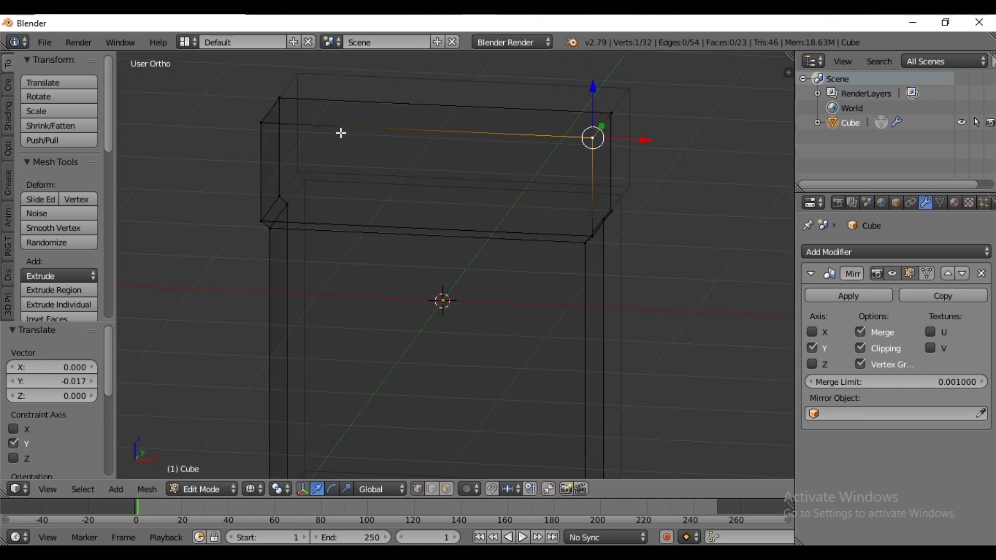
key(KP_1)
key(b)
drag(250, 61, 674, 137)
middle_drag(677, 148, 409, 218)
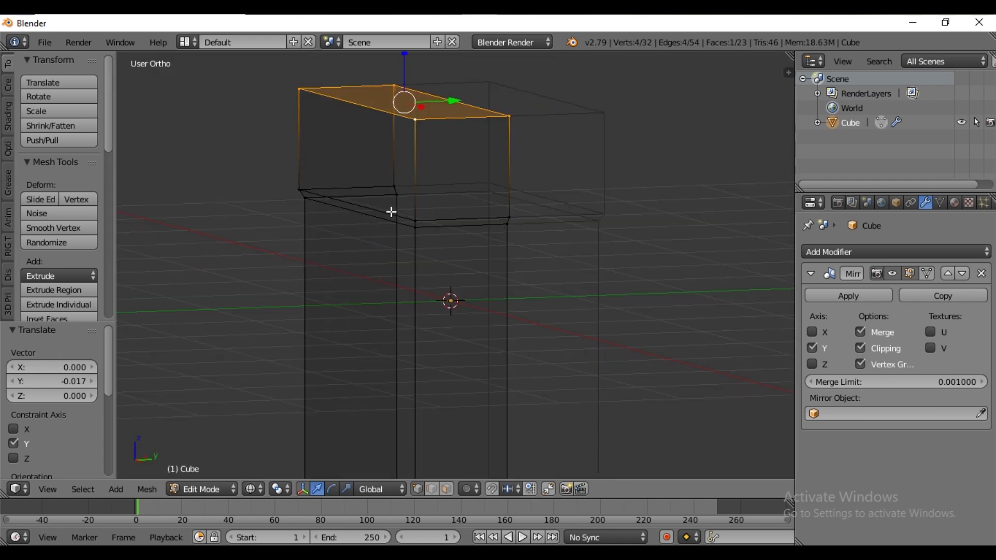
key(ctrl+KP_Add)
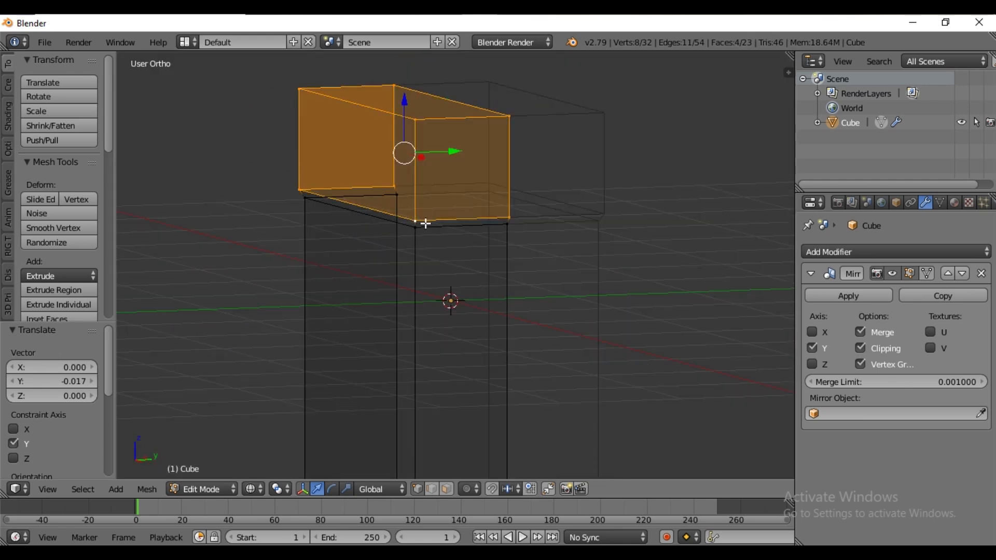
click(277, 489)
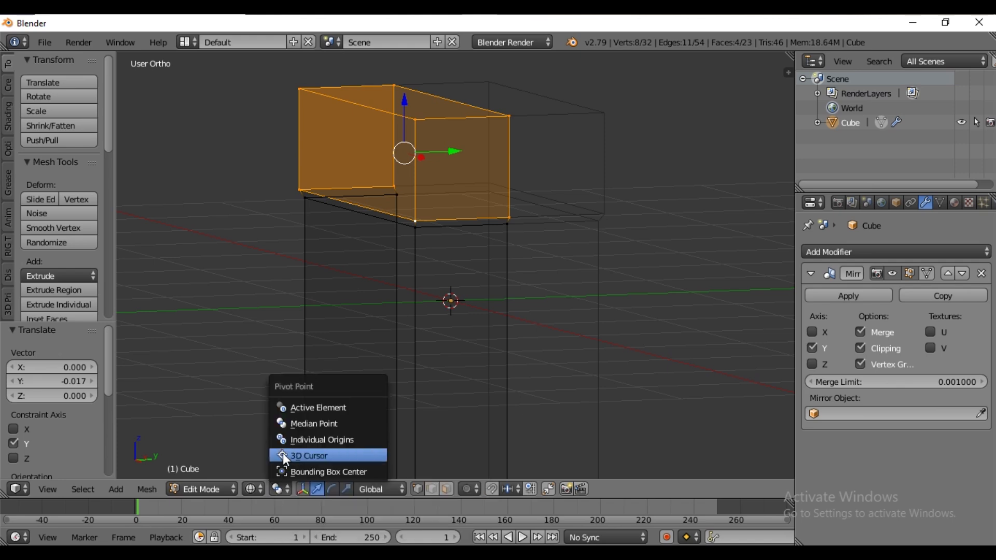
click(312, 408)
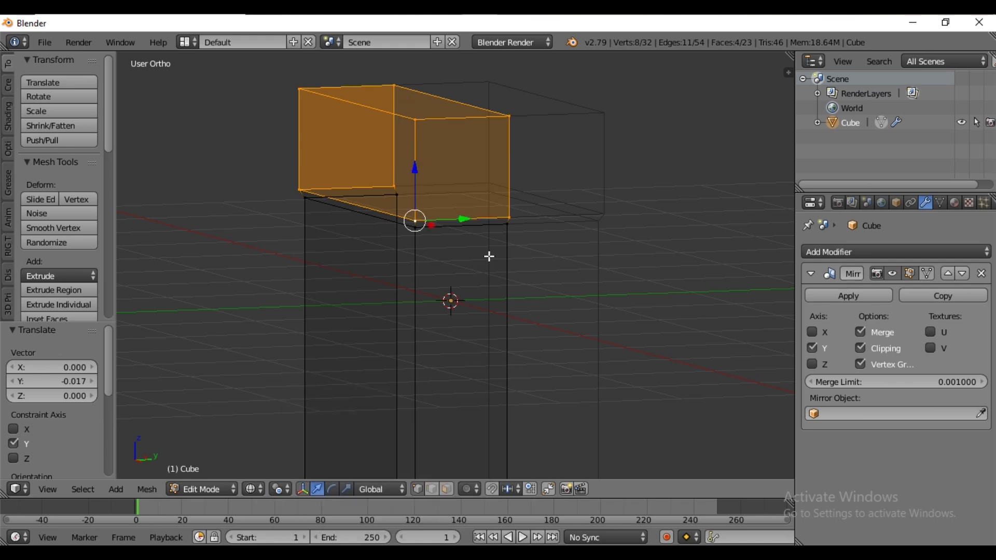
key(KP_3)
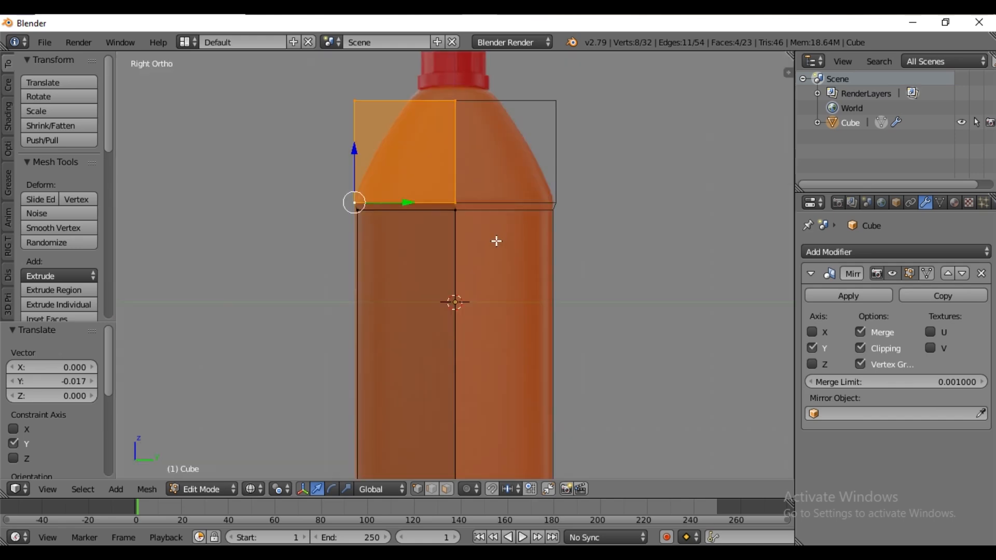
Rotate the long front face of the block above the shoulder by -25° about X around its lower shoulder edge.
right_click(455, 116)
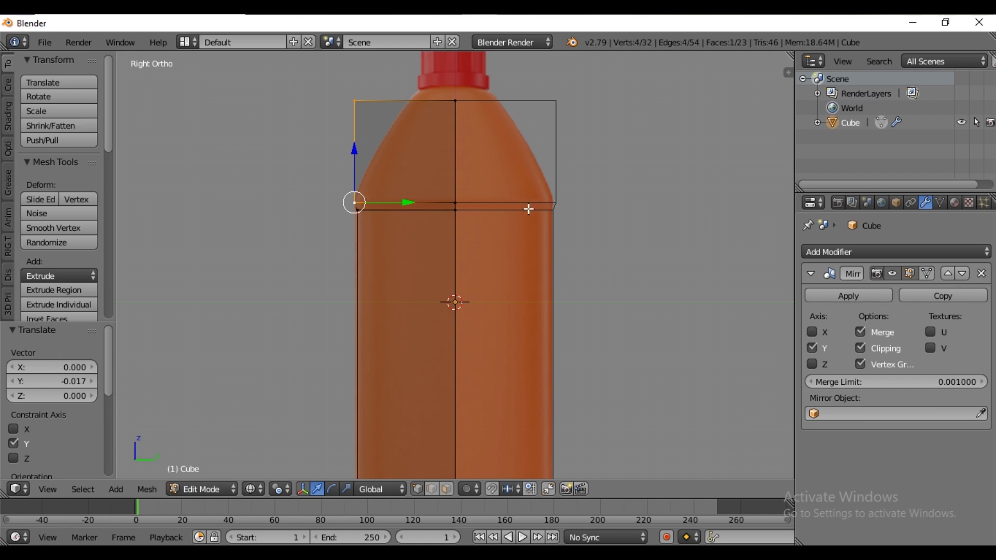
key(r)
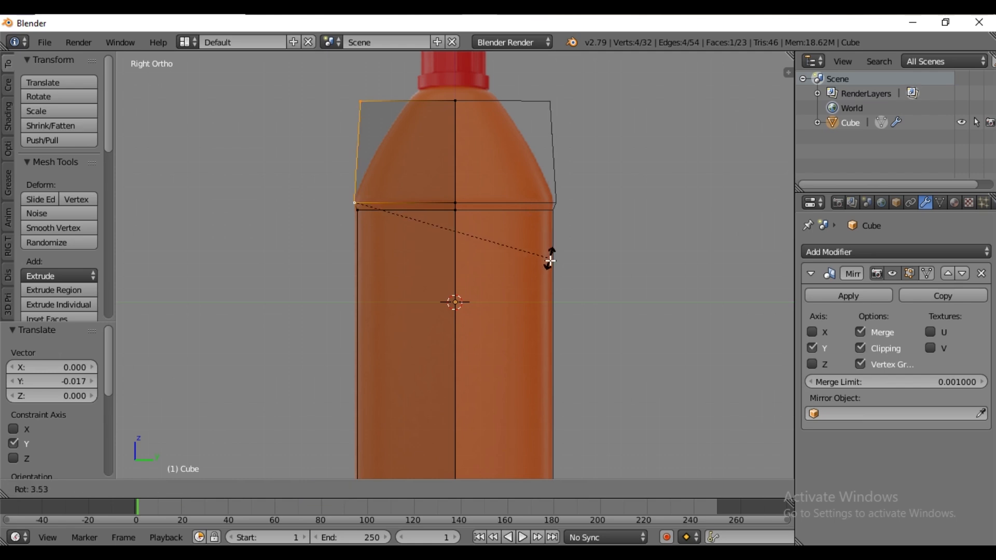
key(x)
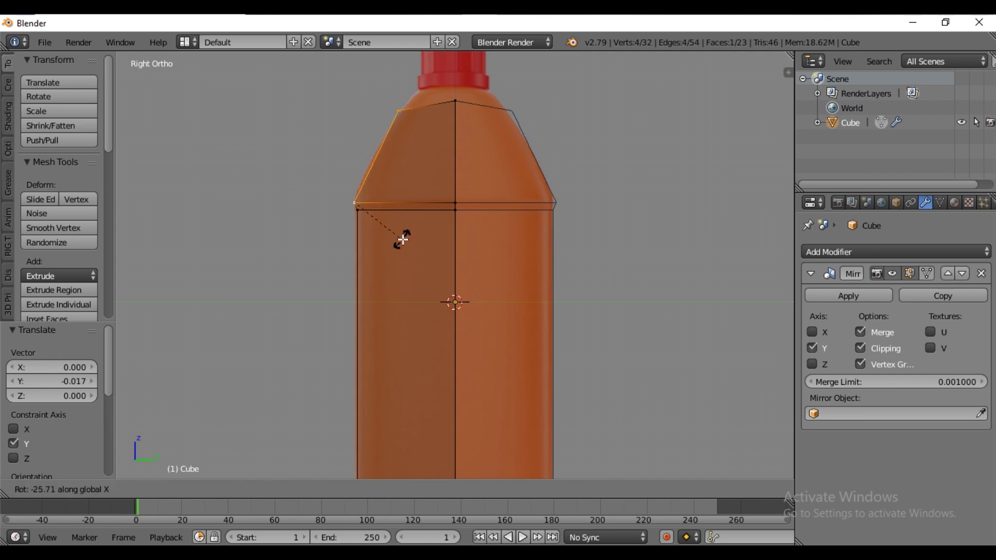
text(-25)
key(Return)
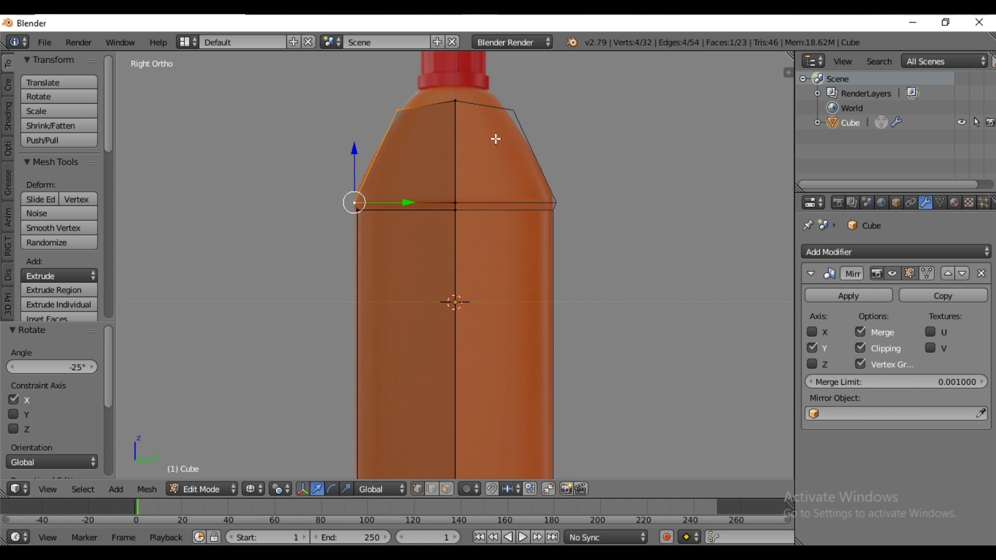
In the front view, move the top corner vertices at both ends inward along X, by about 0.074 on the cap side, to match the reference taper.
key(KP_1)
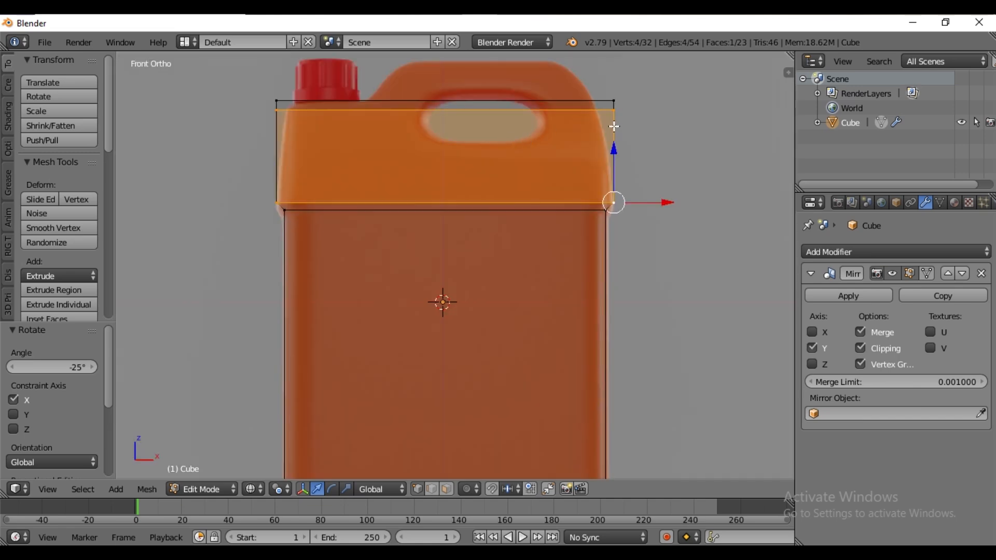
right_click(614, 99)
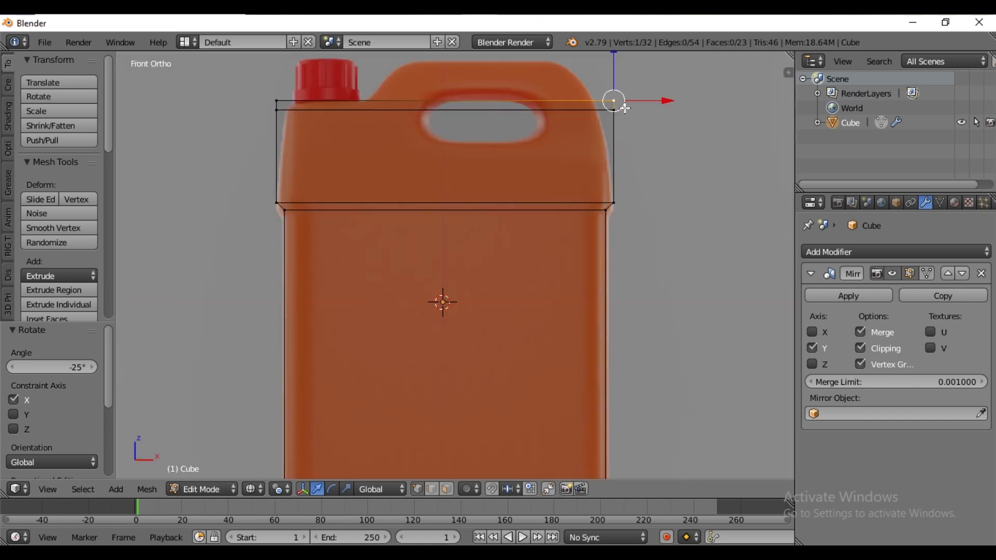
shift+right_click(613, 108)
key(g)
key(x)
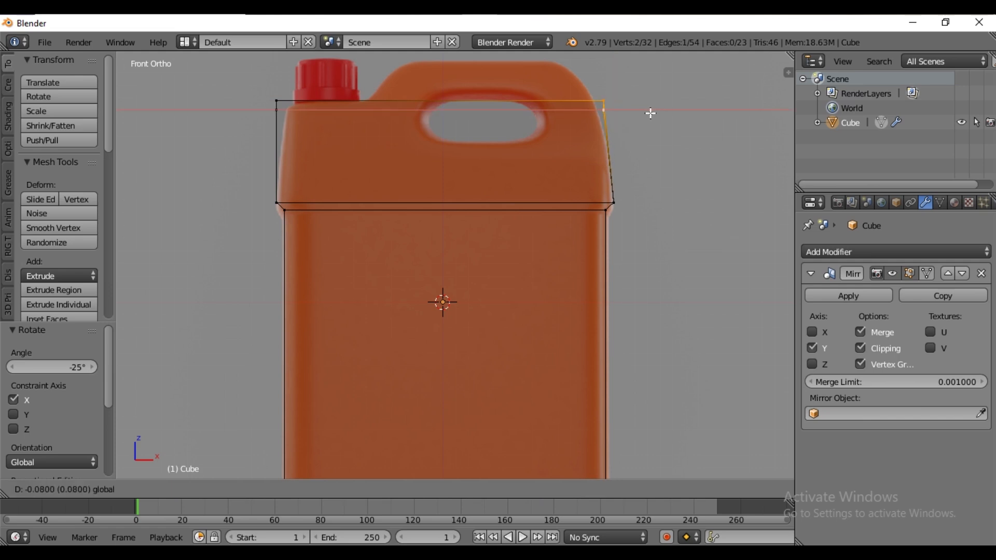
click(645, 113)
right_click(273, 110)
shift+right_click(277, 102)
drag(328, 101, 338, 102)
shift+middle_drag(407, 114, 412, 195)
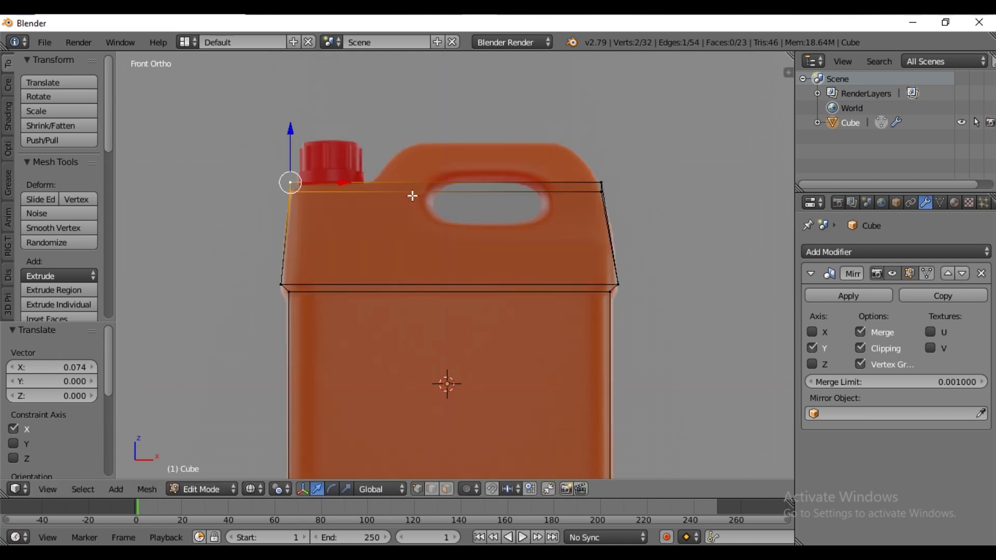
Add a vertical loop cut just beside the cap, flatten it with X scale 0, and shift it about -0.041 along X.
key(ctrl+r)
click(392, 266)
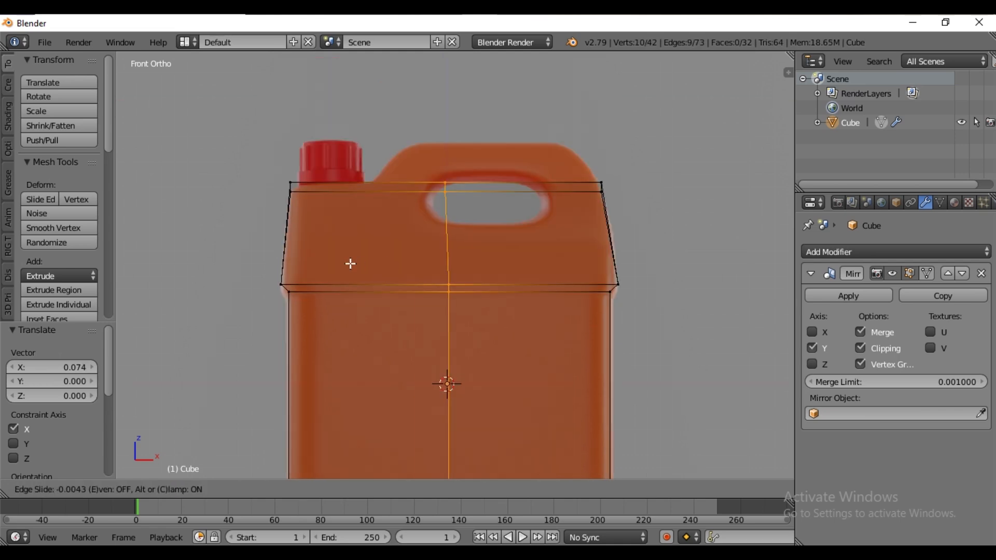
click(309, 263)
text(sx)
text(0)
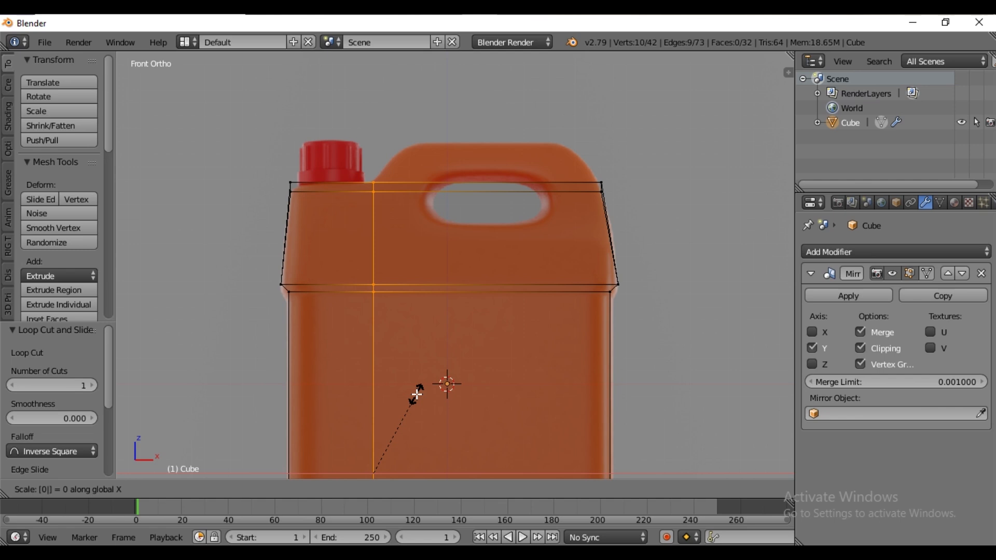
key(Return)
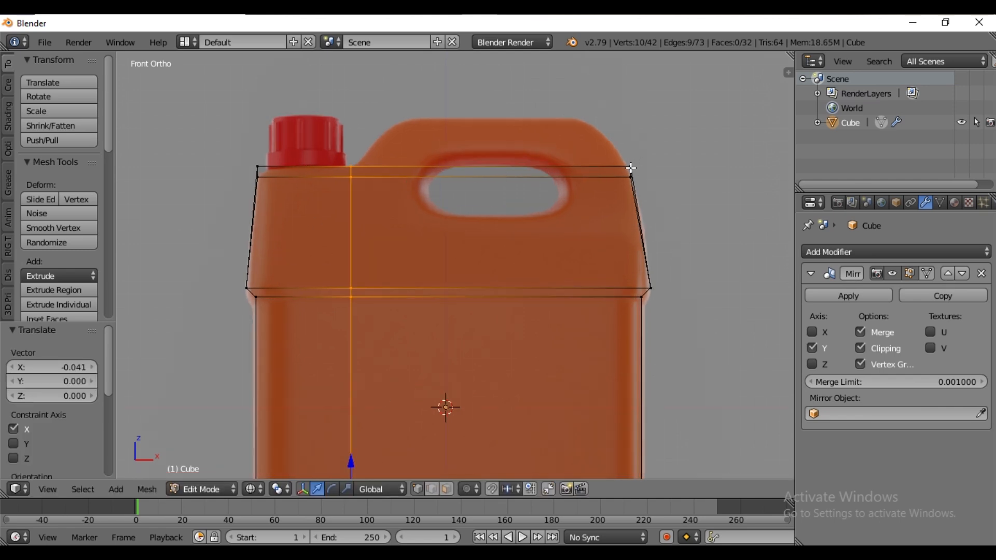
Select the top face on the handle side of the new loop and extrude it upward about 0.314 to the handle's top.
key(a)
key(z)
mouse_move(492, 212)
middle_down()
mouse_move(502, 236)
mouse_move(486, 200)
middle_up()
right_click(486, 200)
key(KP_1)
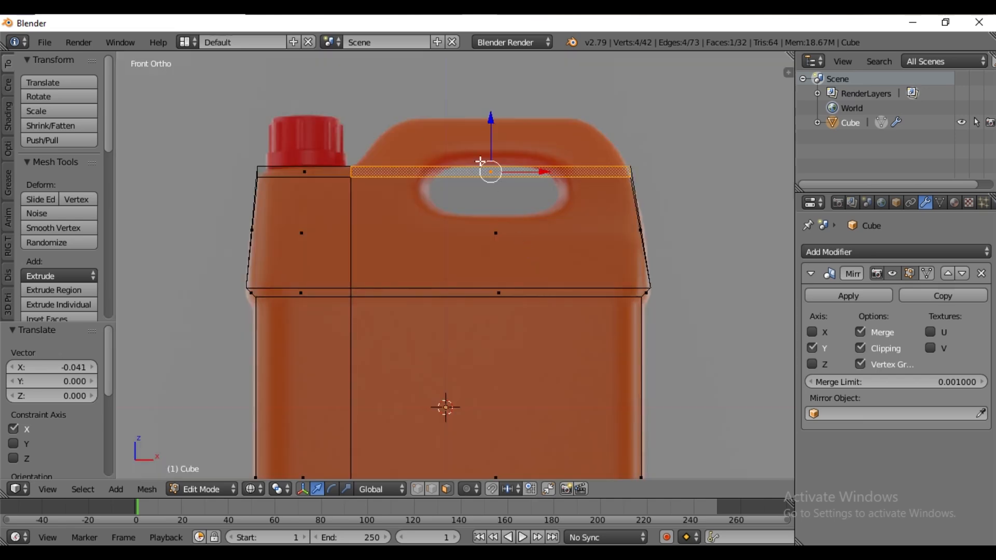
key(e)
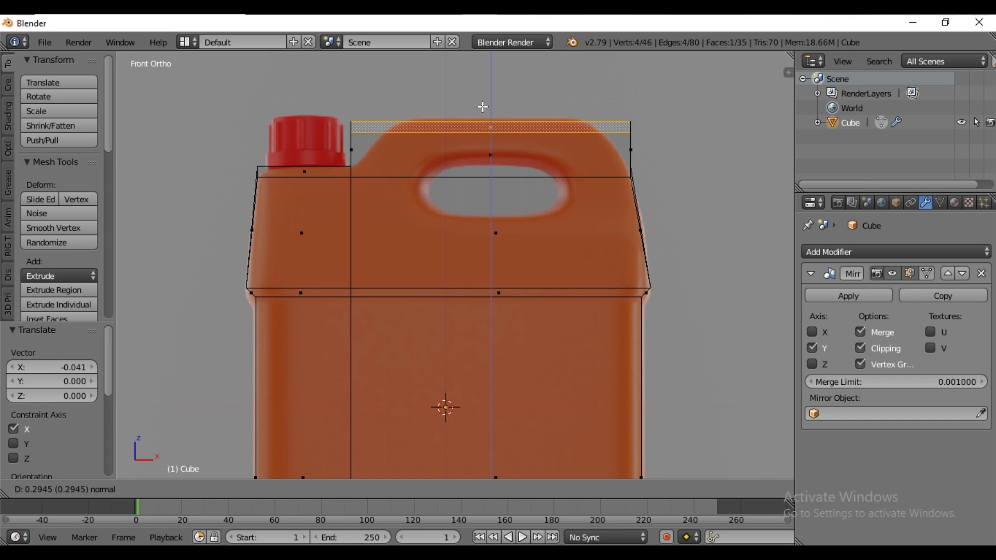
click(482, 106)
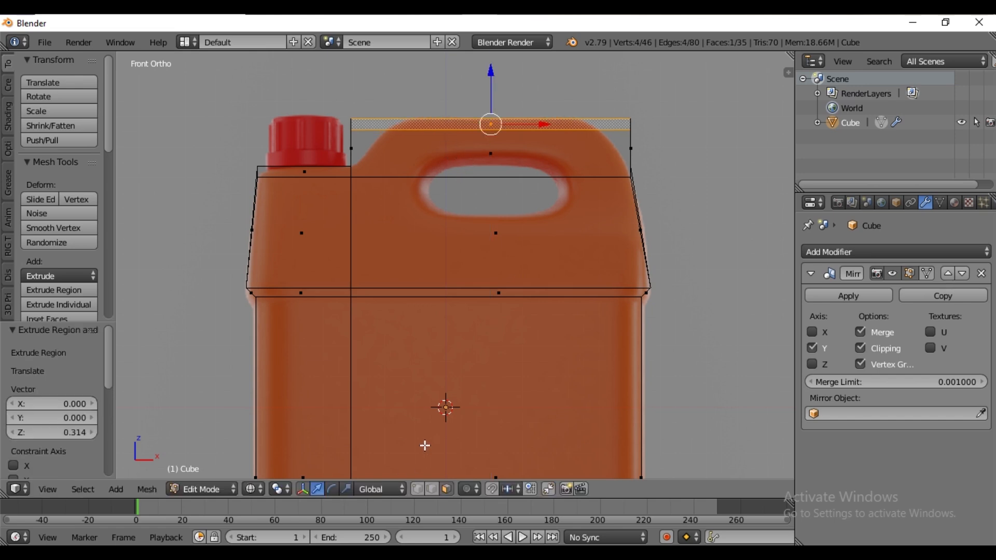
Scale the extruded handle top face along X to about 0.663 so its ends slope like the reference.
key(s)
key(x)
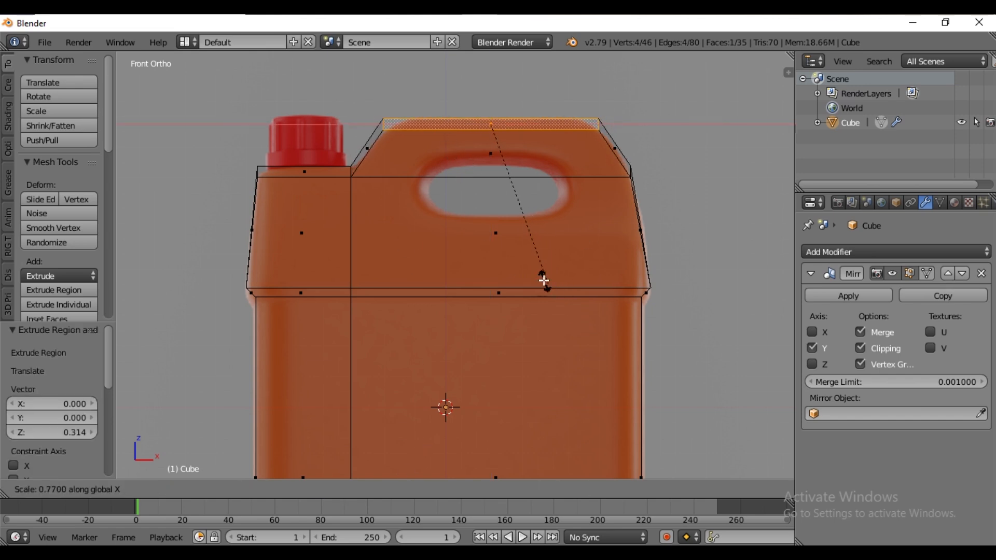
click(528, 263)
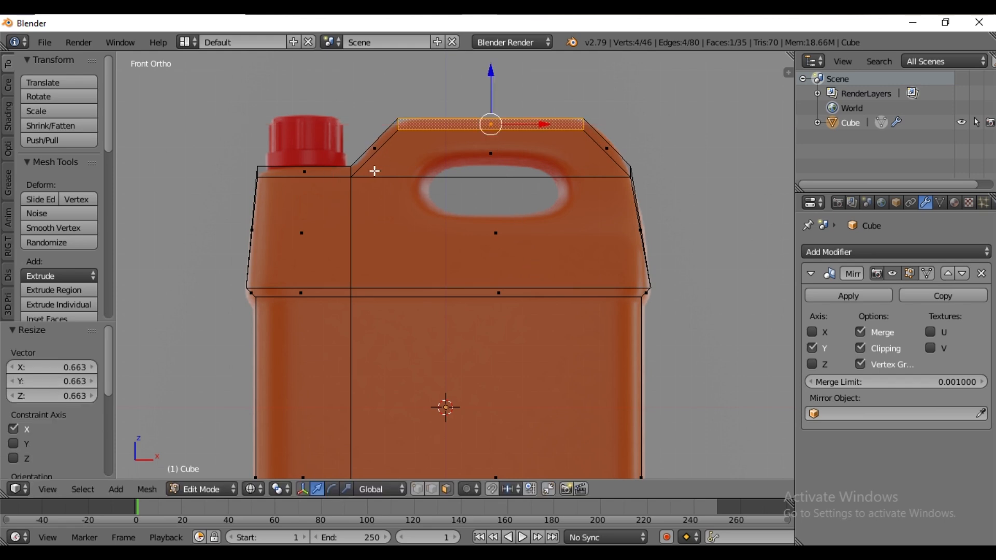
Delete the top face beneath the cap to open the can's mouth.
middle_drag(374, 170, 384, 212)
right_click(300, 191)
key(x)
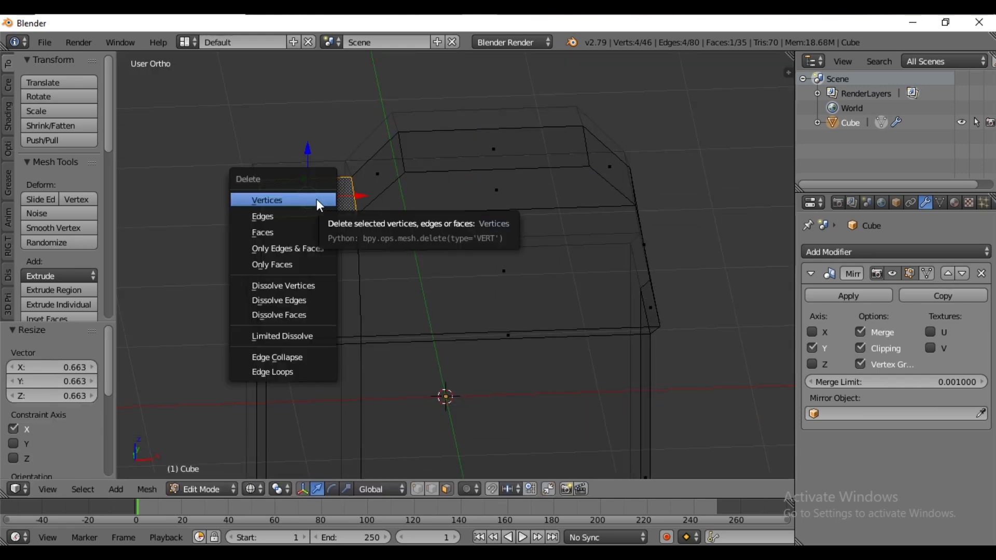
click(293, 231)
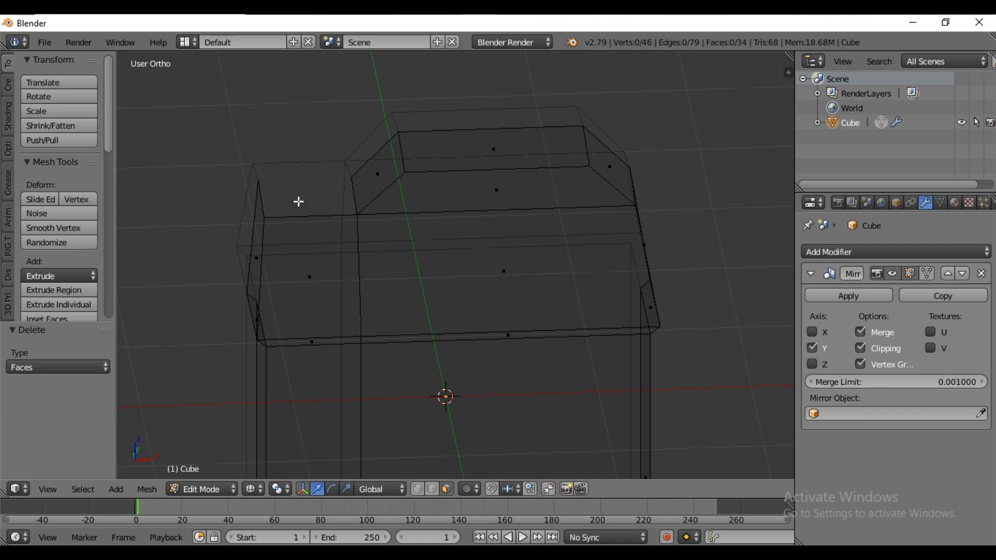
Examine the mouth opening and raised handle block in solid shading from several angles and the right view.
click(254, 489)
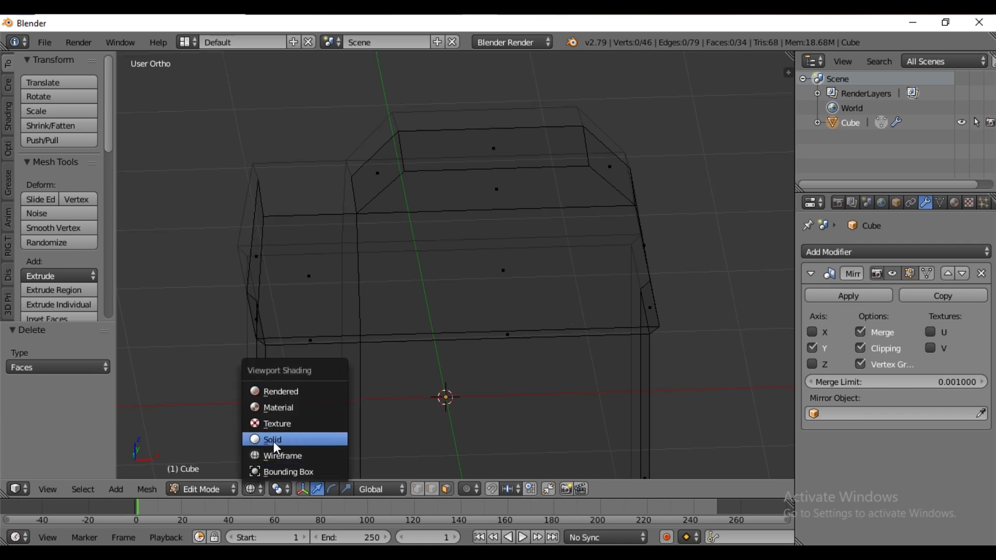
click(277, 438)
mouse_move(358, 254)
middle_down()
mouse_move(451, 280)
mouse_move(507, 226)
mouse_move(304, 240)
middle_up()
scroll(358, 253, down, 5)
middle_drag(422, 264, 546, 282)
scroll(547, 282, up, 3)
key(KP_3)
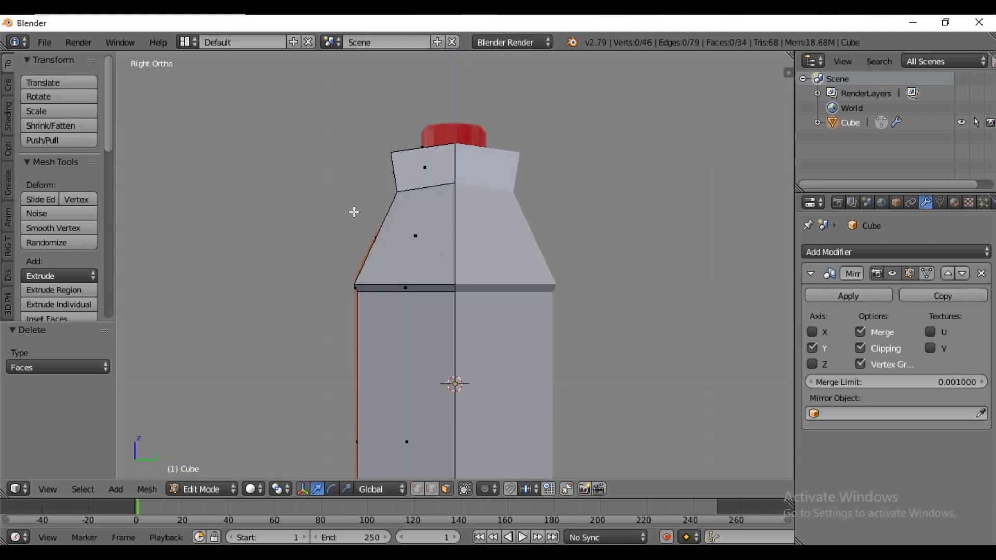
Show the mesh over the reference in wireframe and move the handle top's outer vertices inward along Y to narrow its profile.
click(253, 489)
click(299, 390)
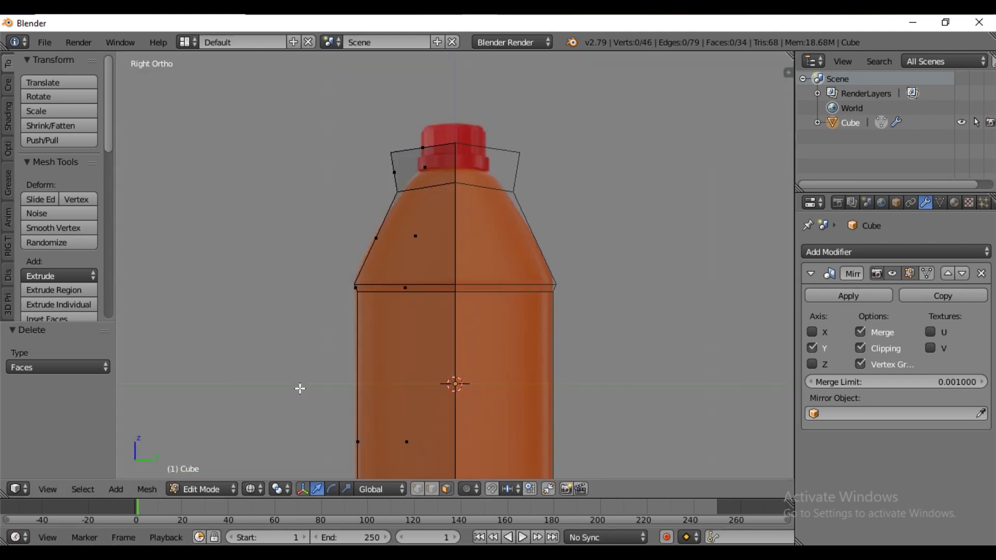
right_click(383, 170)
key(b)
drag(411, 121, 365, 176)
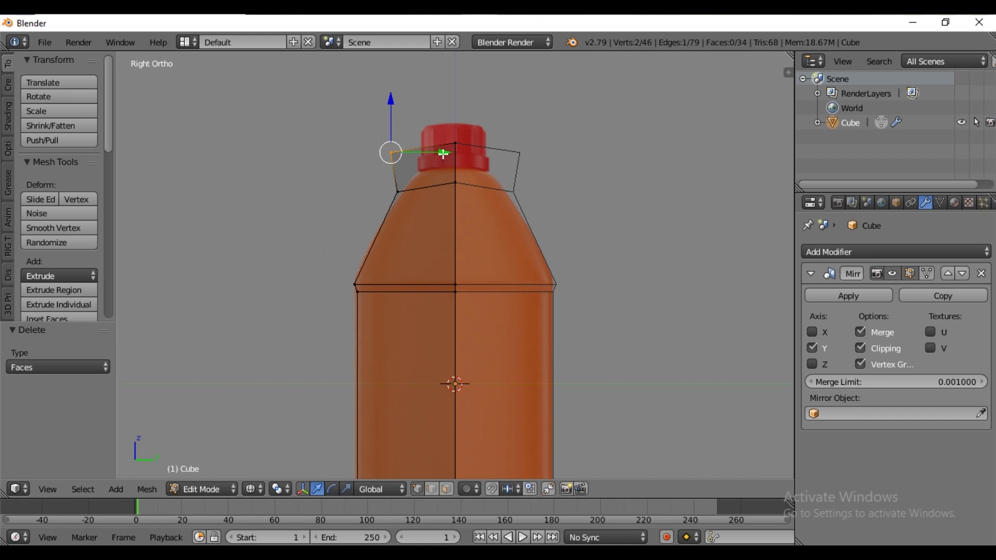
drag(446, 153, 473, 151)
Return to Object Mode and display the whole can in solid shading from a perspective angle.
key(z)
middle_drag(345, 231, 420, 330)
key(Tab)
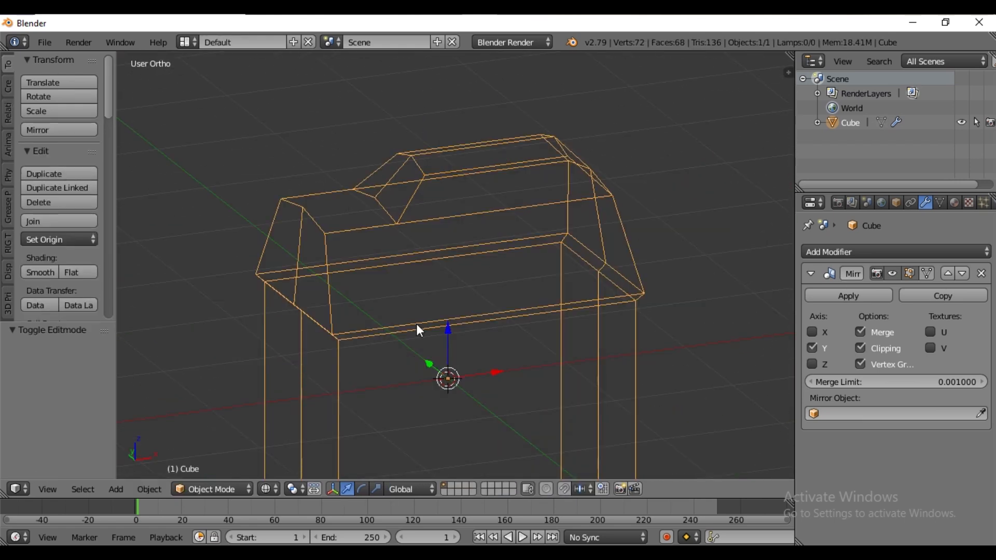
click(283, 486)
click(282, 437)
mouse_move(505, 242)
middle_down()
mouse_move(428, 261)
mouse_move(436, 280)
mouse_move(542, 237)
mouse_move(574, 203)
mouse_move(555, 164)
mouse_move(562, 256)
mouse_move(490, 284)
middle_up()
scroll(428, 261, down, 4)
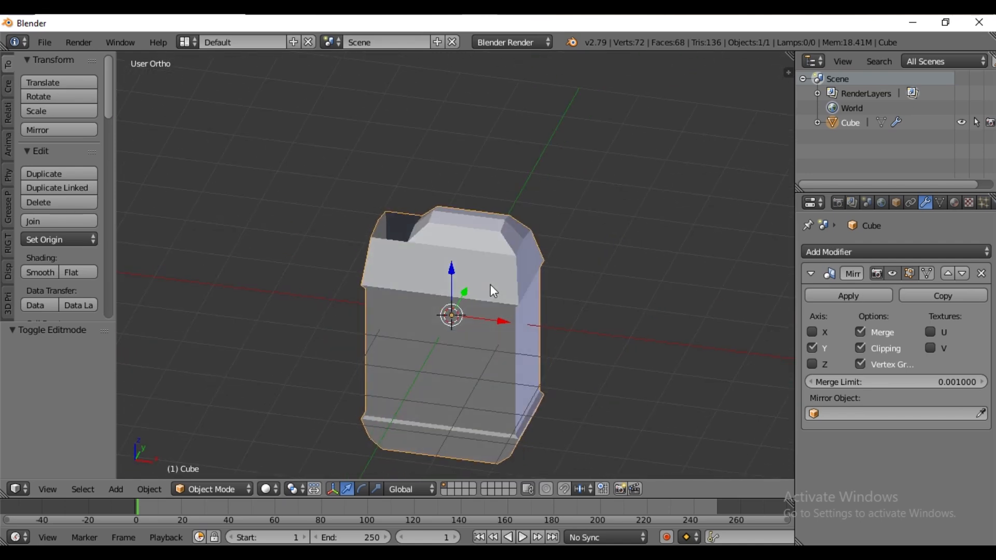
Add a Subdivision Surface modifier to the can and set its View subdivisions to 2.
click(932, 252)
click(730, 493)
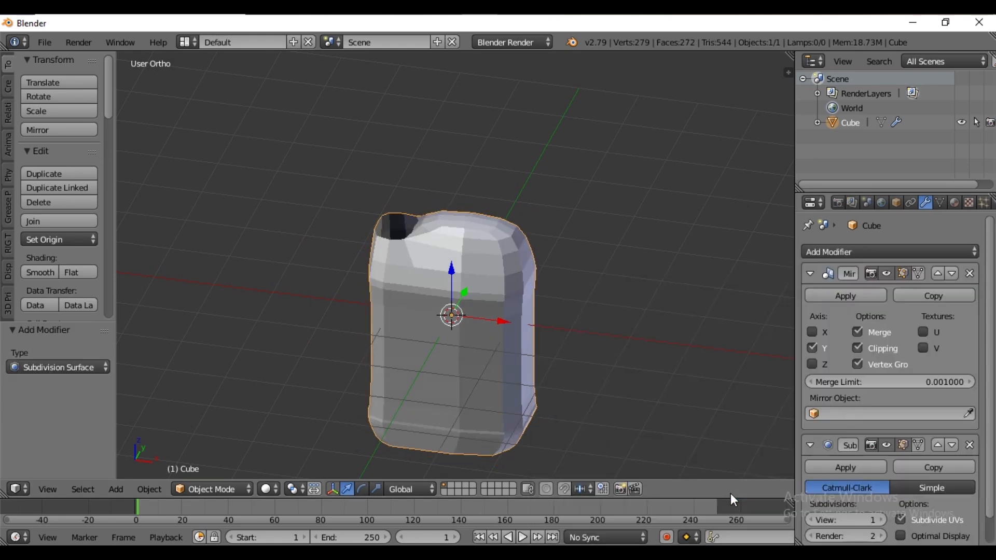
scroll(989, 413, down, 1)
click(881, 491)
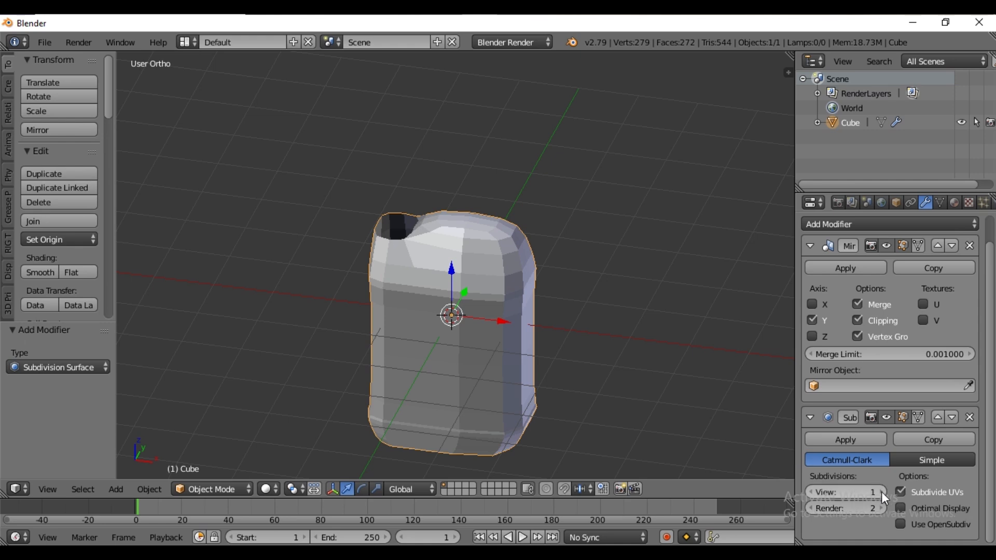
In the front wireframe view, enter Edit Mode and fit the edit cage to the Subdivision Surface result.
middle_drag(409, 273, 449, 248)
key(KP_1)
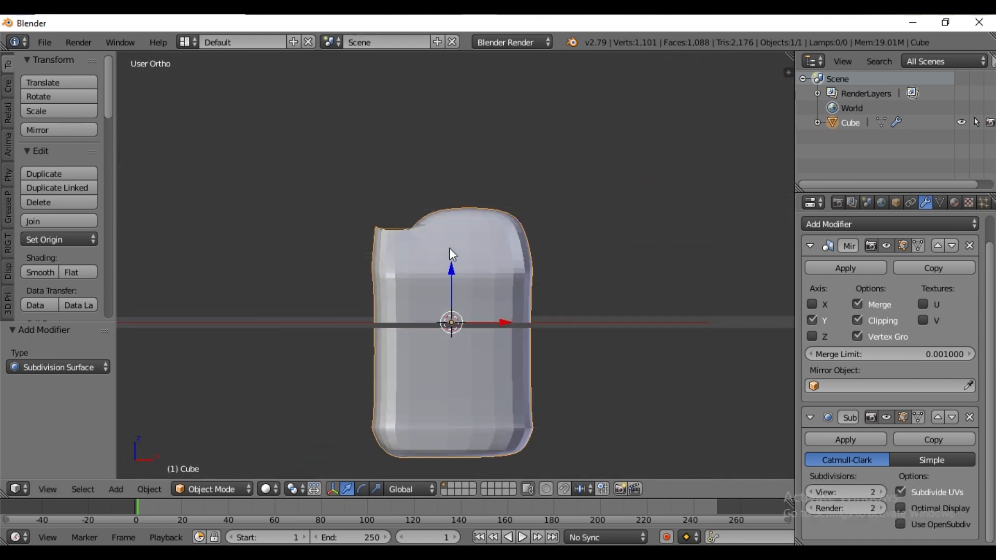
click(268, 489)
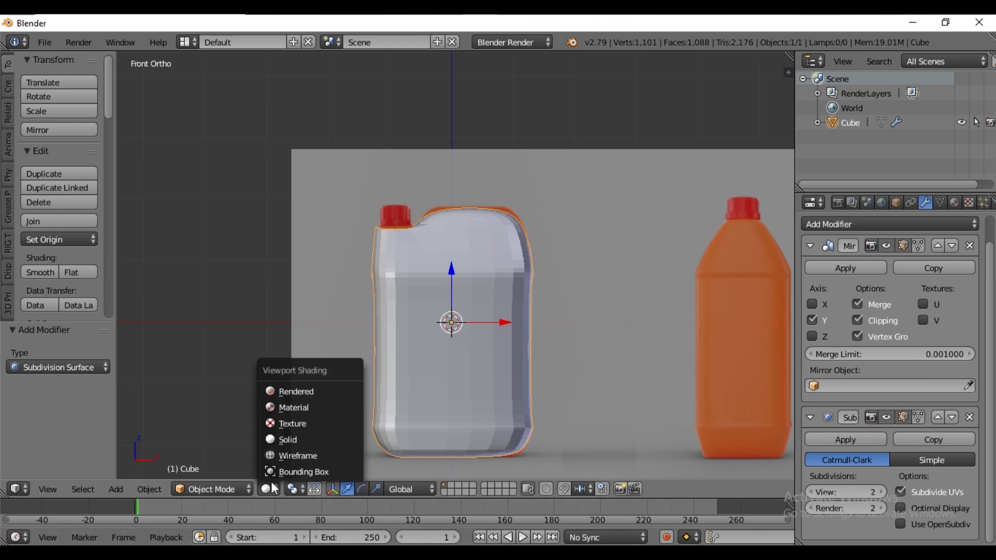
click(283, 456)
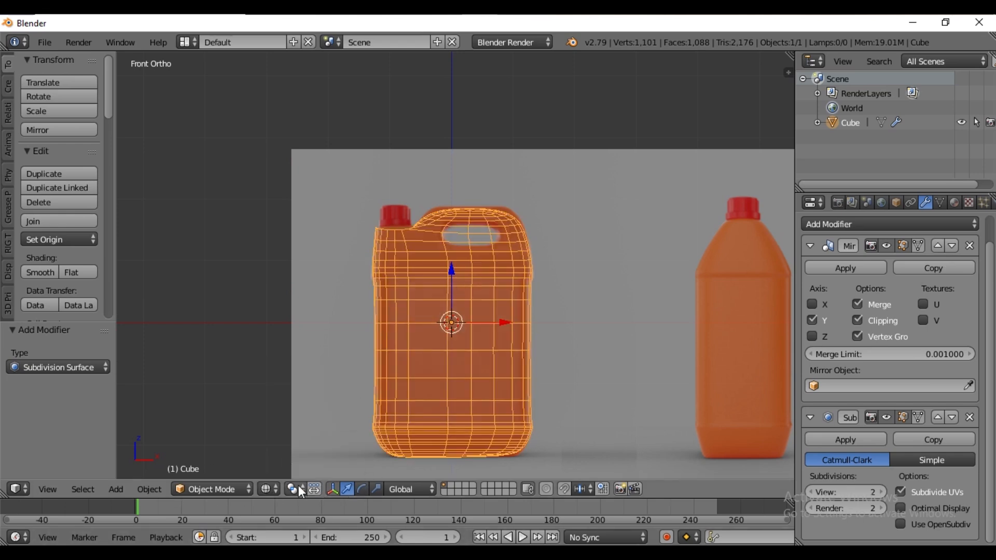
scroll(470, 318, up, 6)
key(Tab)
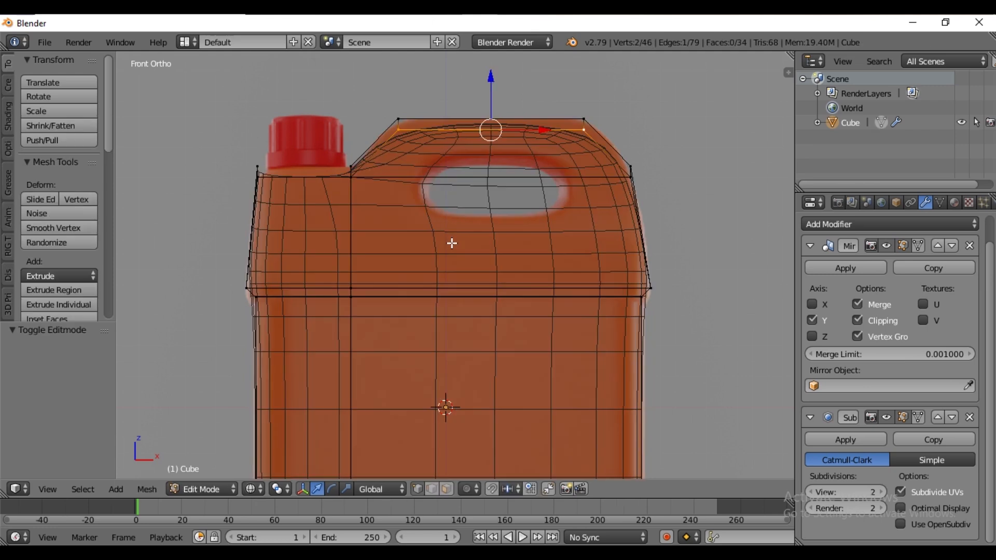
click(917, 417)
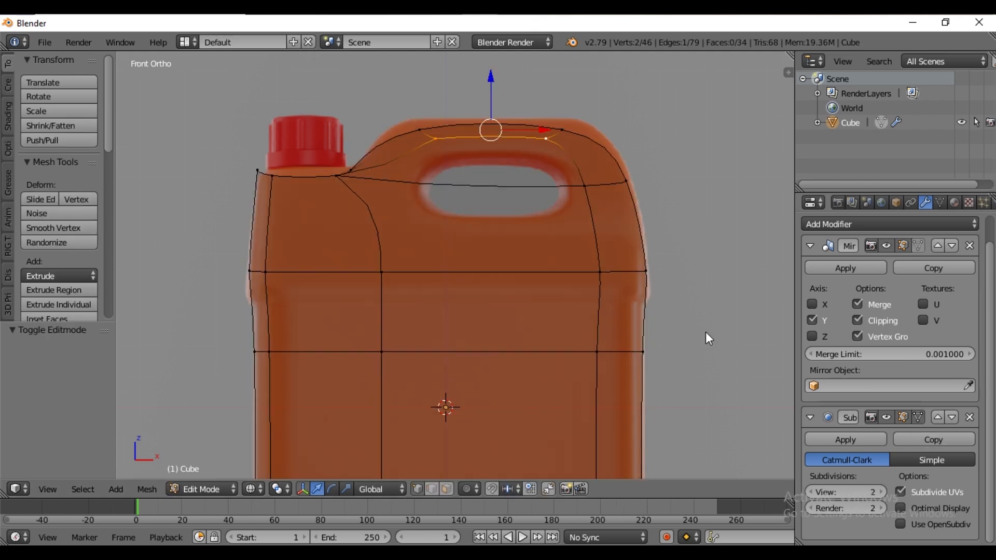
Select the four vertices of the handle's top face and raise them about 0.033 along Z to meet the reference.
shift+right_click(424, 126)
shift+right_click(542, 124)
shift+right_click(545, 138)
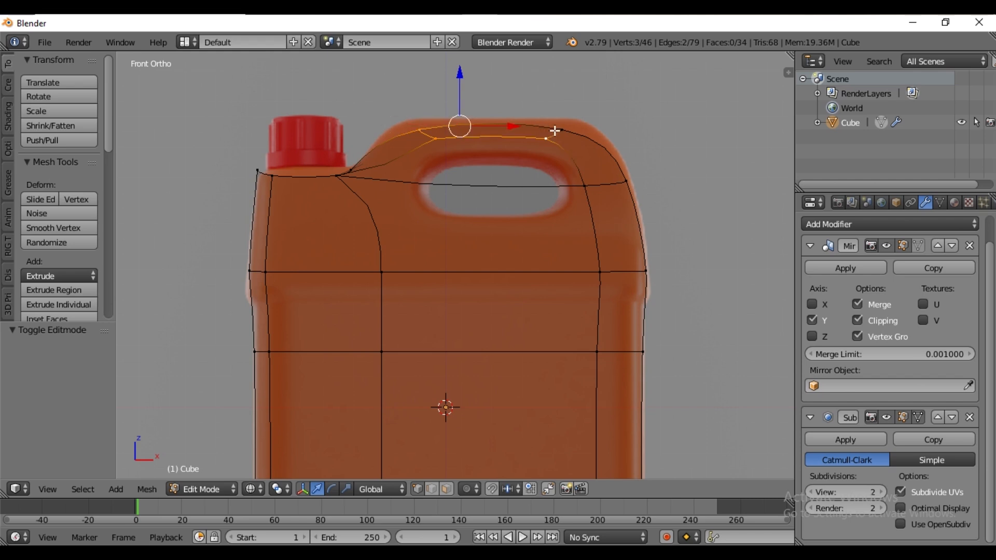
shift+right_click(555, 130)
drag(490, 97, 489, 98)
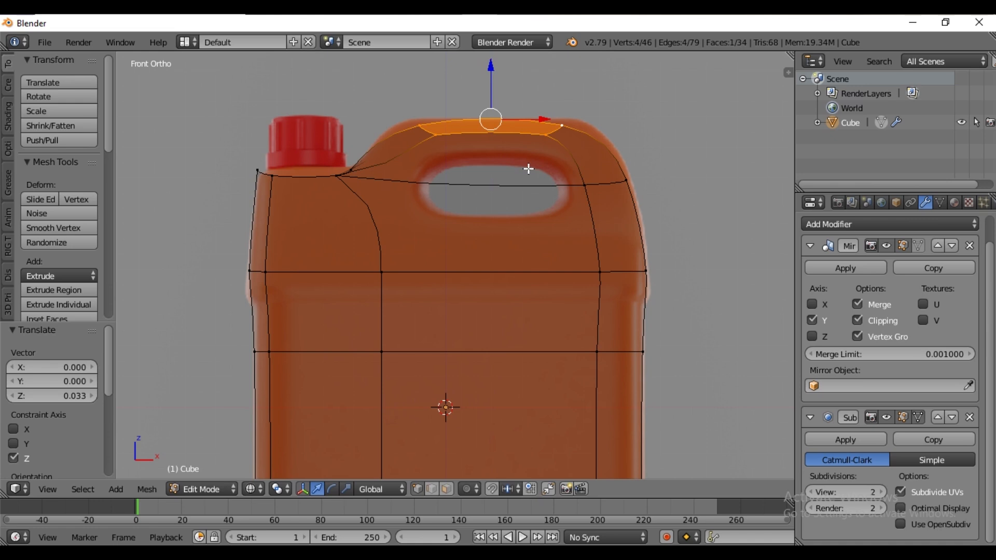
Add a centred horizontal loop cut around the raised handle block, between its top face and its base.
key(ctrl+r)
click(390, 156)
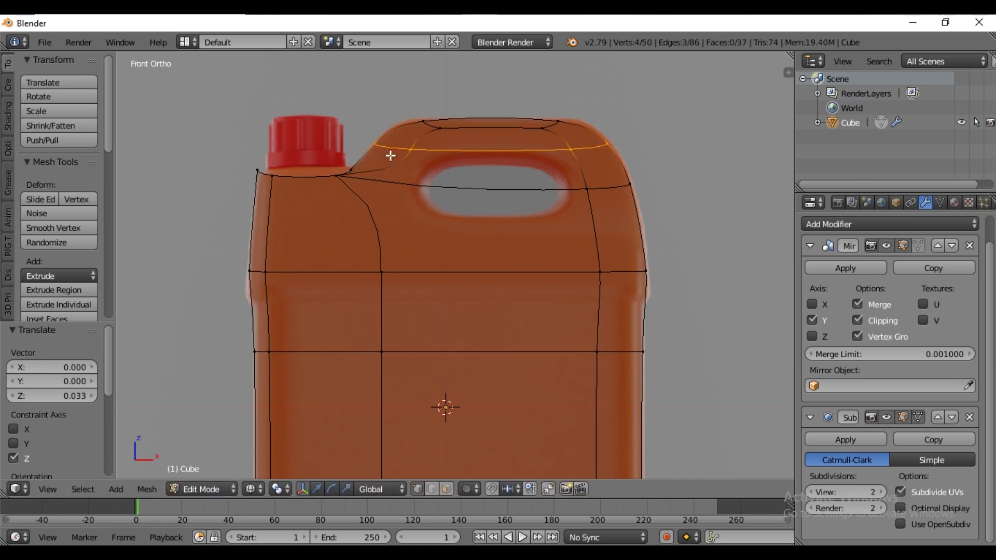
click(390, 156)
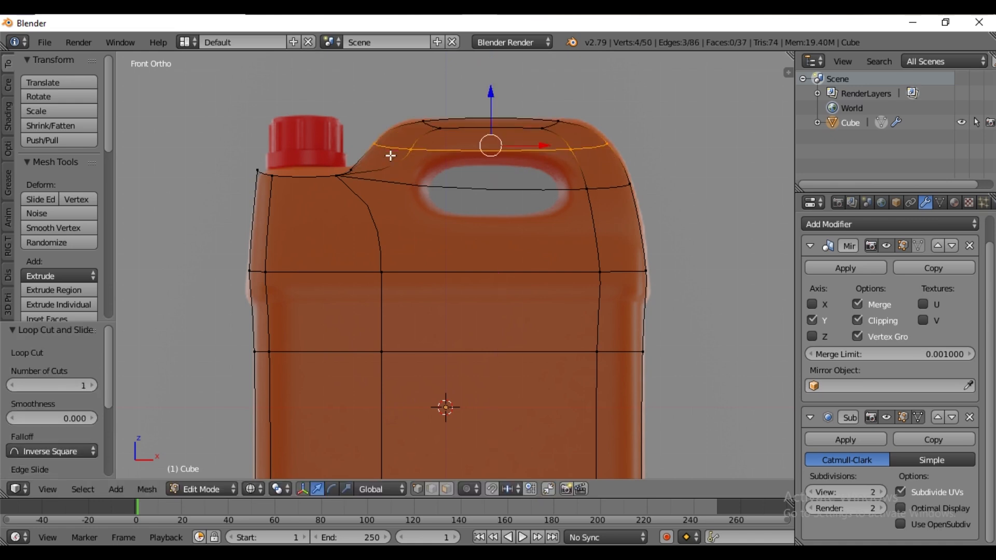
Adjust the handle block's corner vertices on the +X side so its rounded outline follows the front reference.
right_click(603, 143)
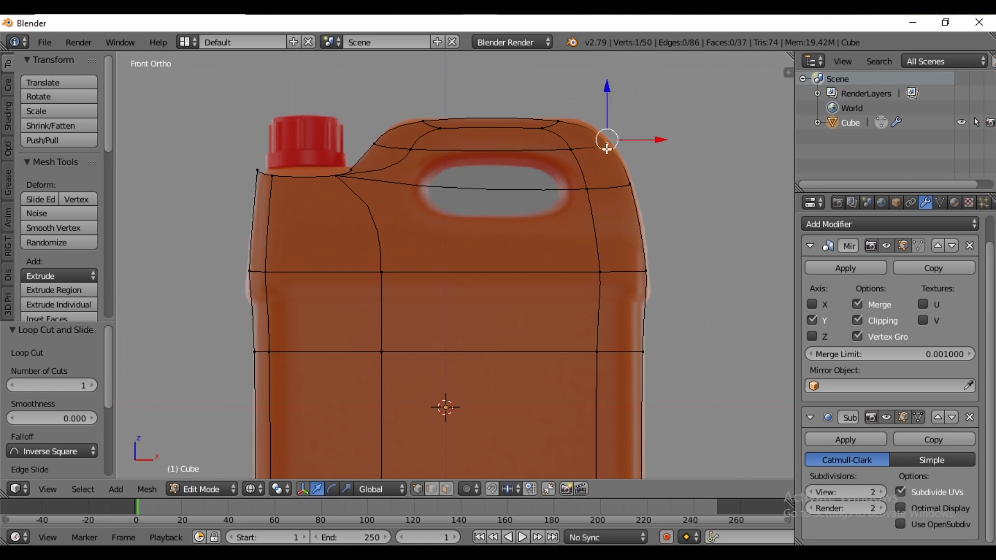
drag(642, 140, 626, 114)
right_click(490, 131)
right_click(542, 128)
shift+right_click(565, 117)
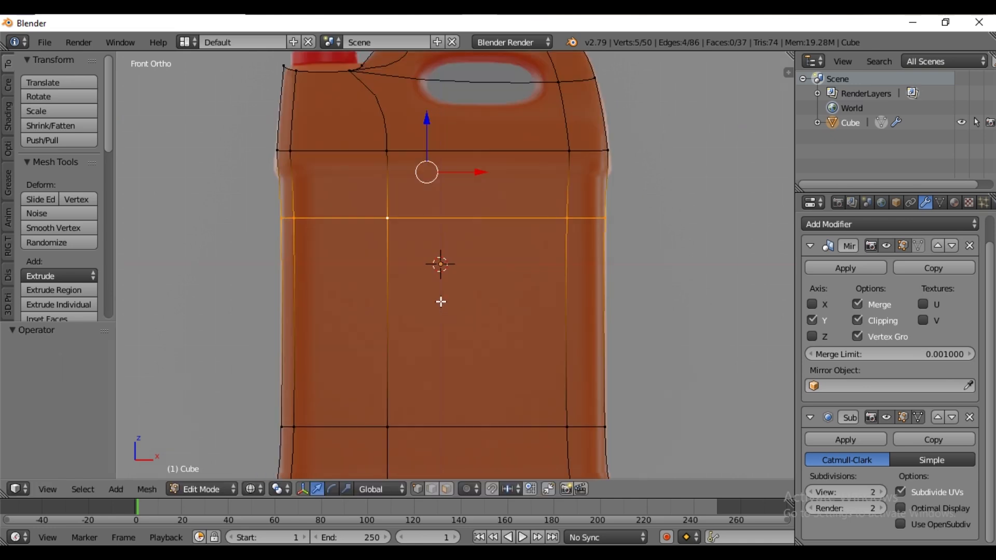
Add one loop cut below and one above the shoulder ridge, sliding each close to the ridge.
key(ctrl+r)
click(440, 297)
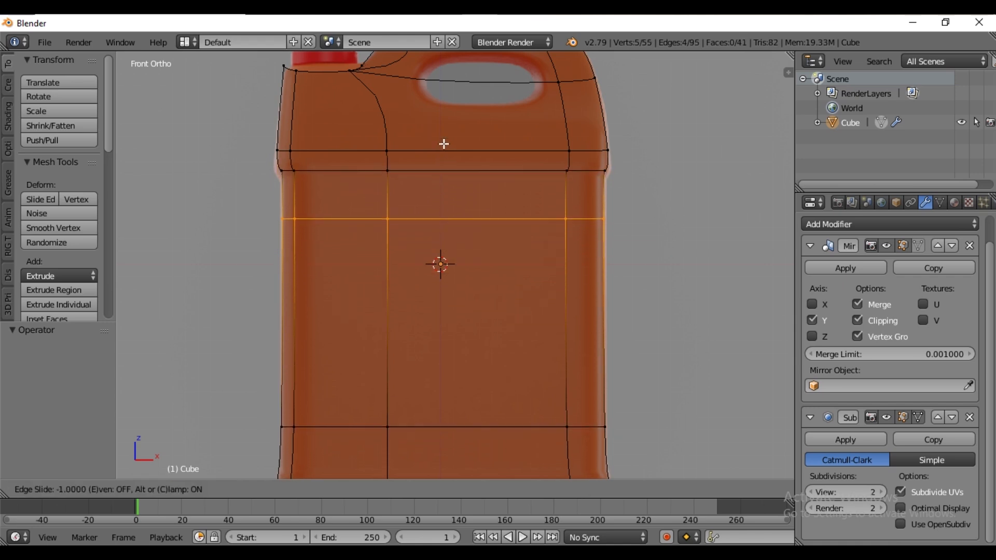
click(439, 107)
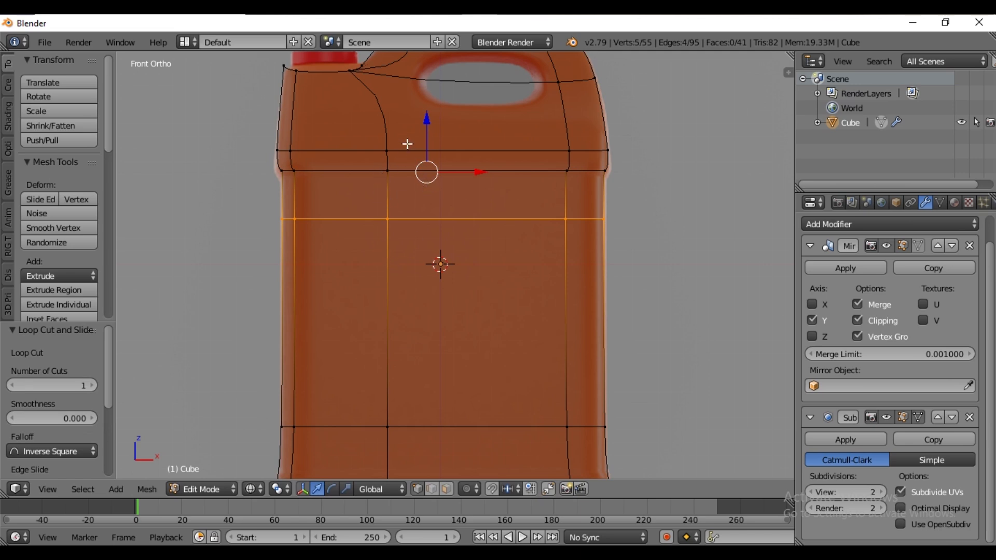
key(ctrl+r)
click(353, 116)
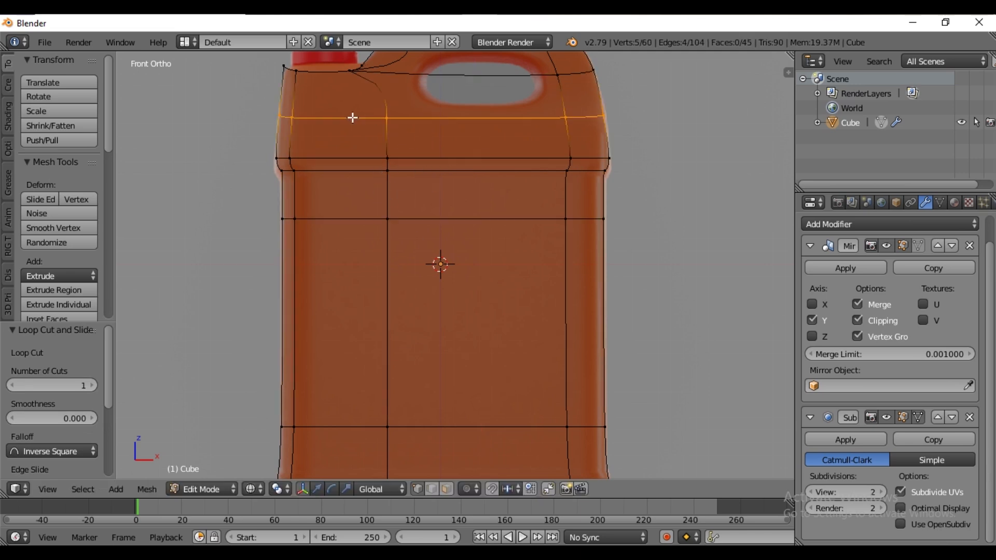
click(358, 150)
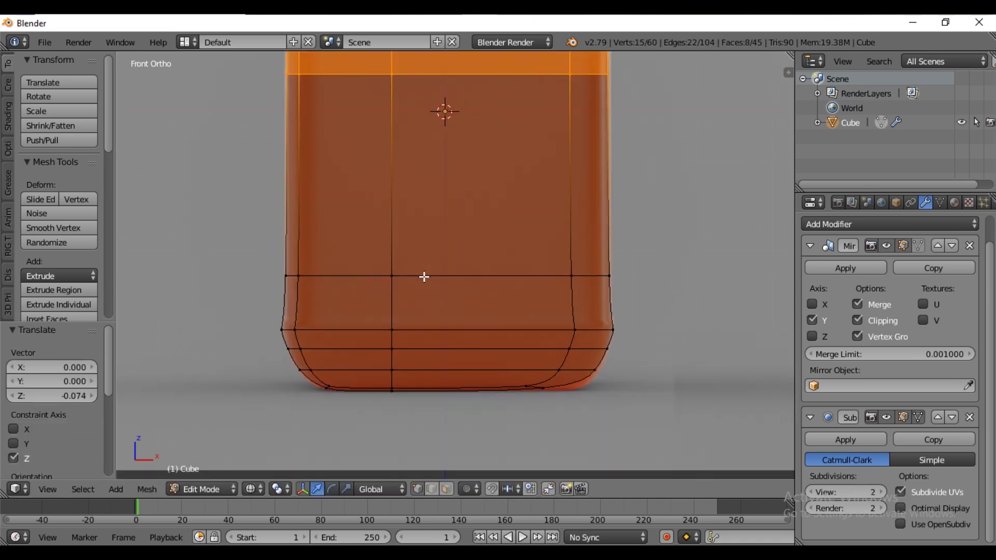
Add a loop cut around the lower body and slide it down to just above the base ridge.
alt+right_click(425, 276)
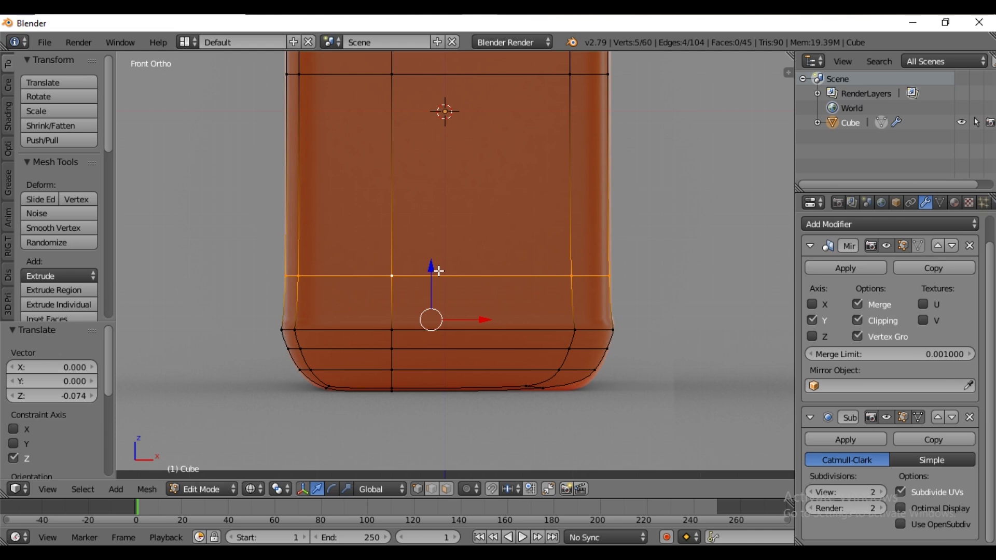
key(ctrl+r)
click(371, 223)
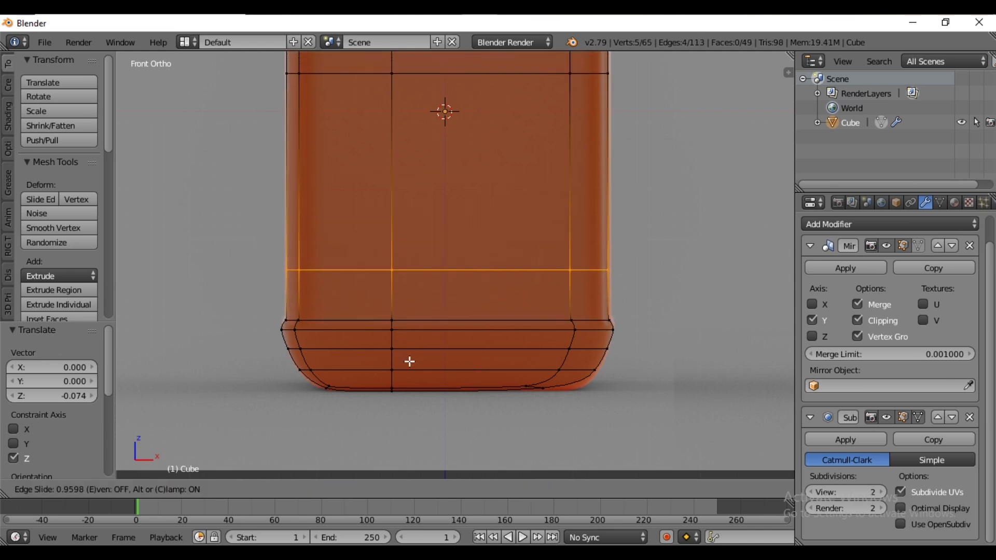
click(409, 381)
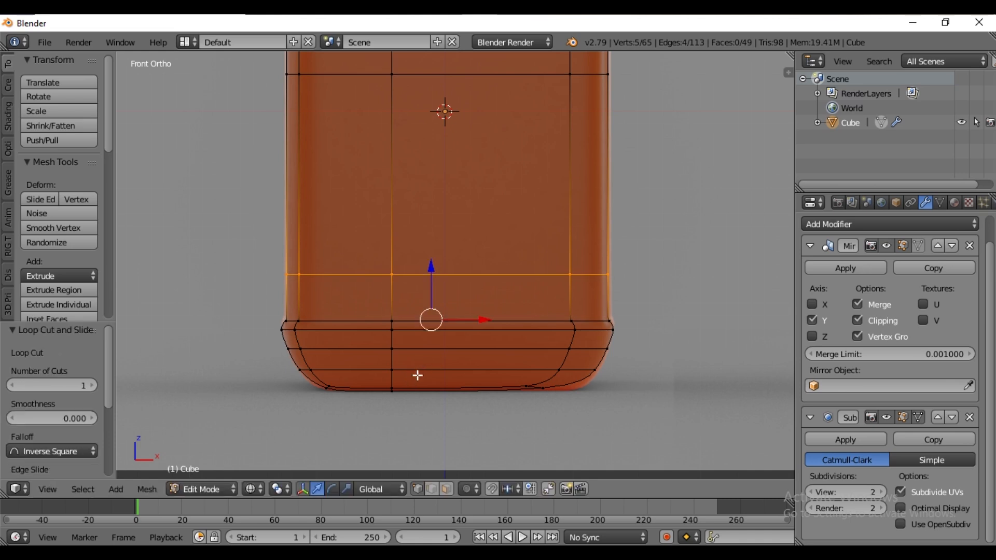
Examine the subdivided can in Object Mode with solid shading, checking its ridges and outline against the front reference.
key(Tab)
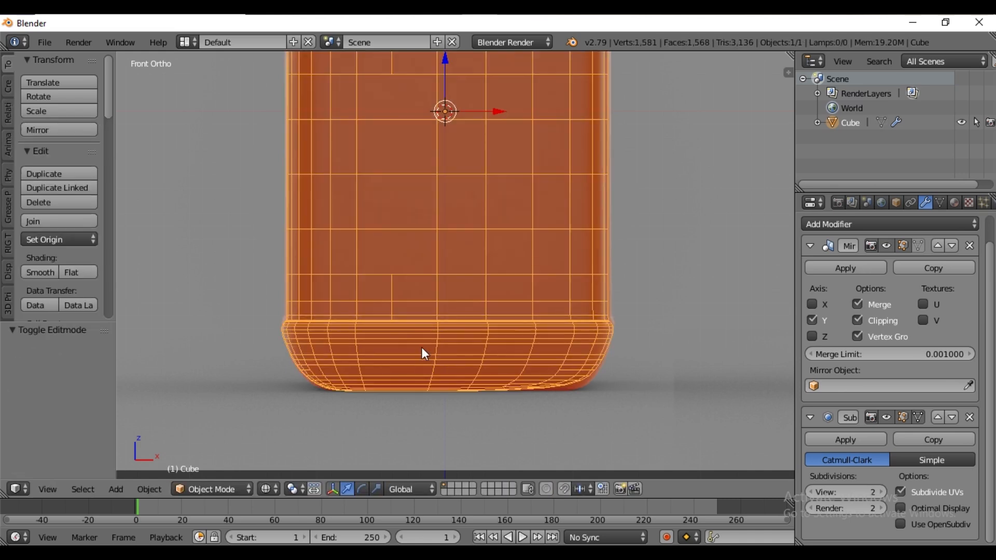
scroll(387, 433, down, 1)
click(268, 489)
click(285, 439)
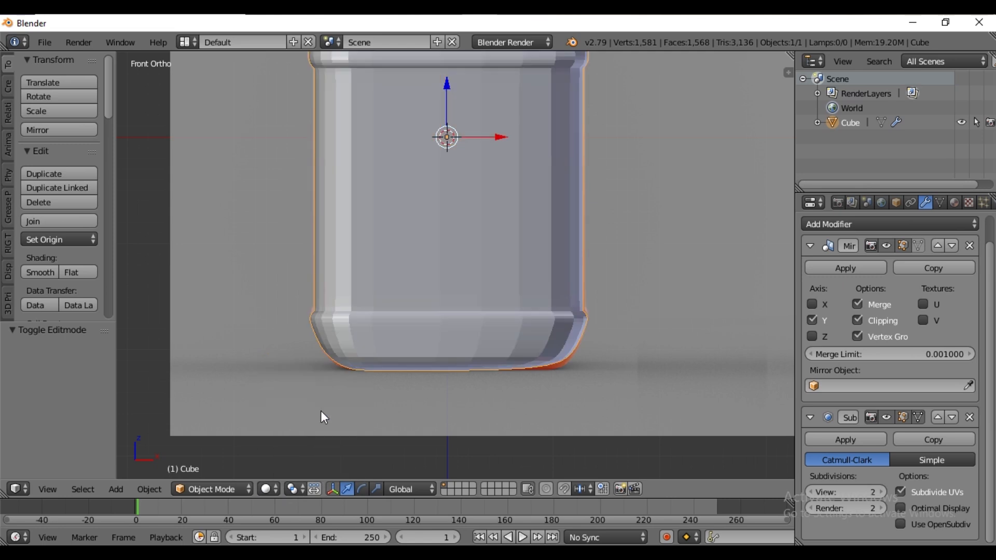
scroll(456, 262, down, 3)
middle_drag(473, 263, 497, 279)
key(KP_1)
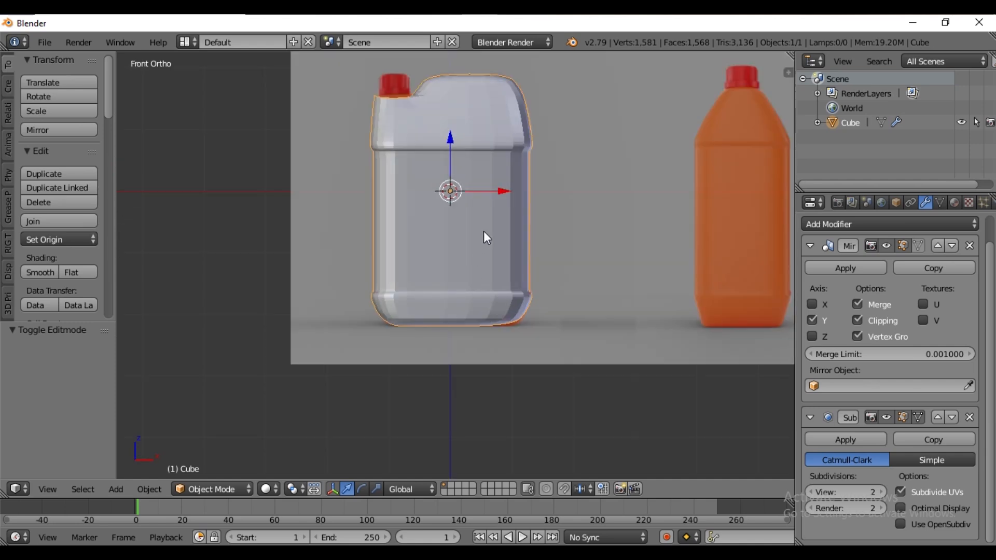
shift+middle_drag(482, 223, 437, 329)
scroll(408, 257, up, 2)
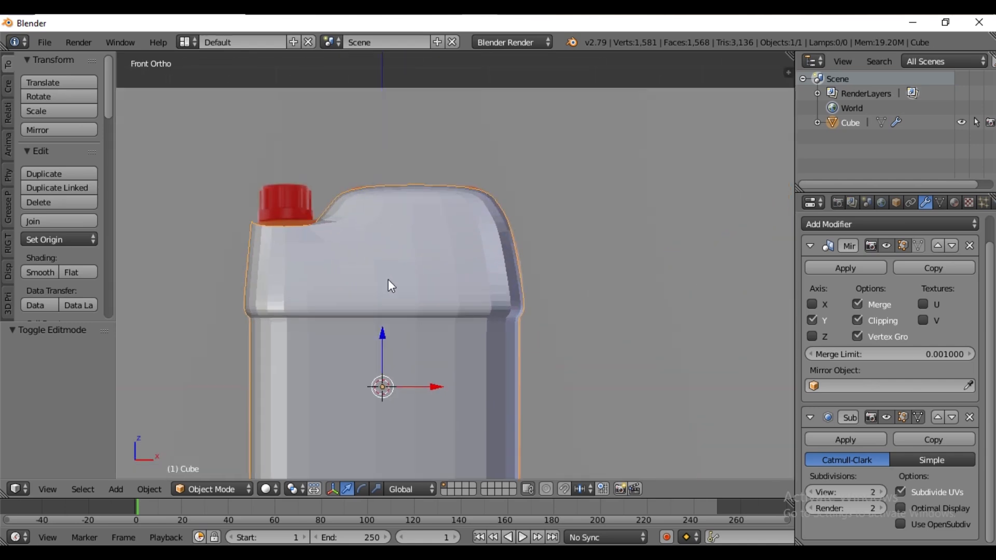
Return to wireframe Edit Mode and add three evenly spaced vertical loop cuts through the middle of the body and handle.
click(267, 488)
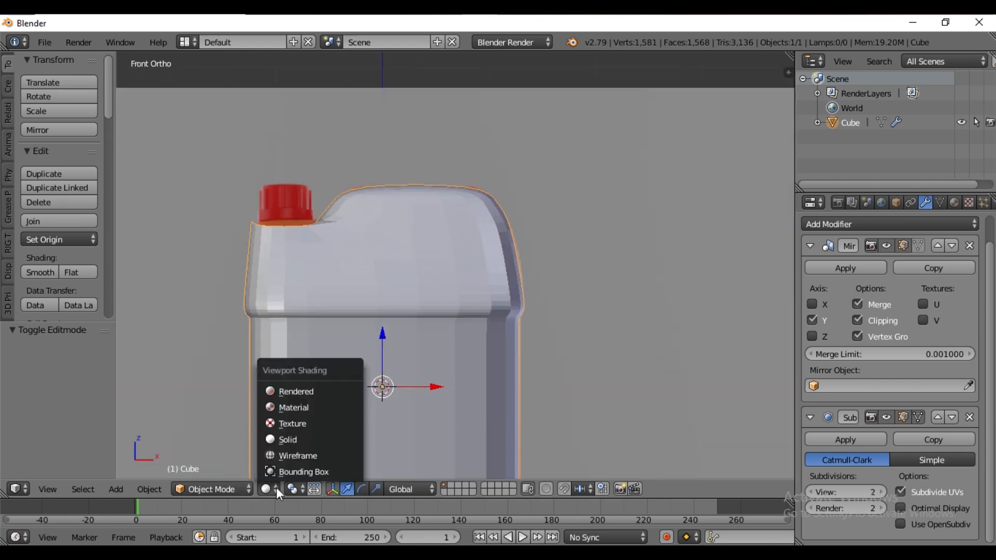
click(286, 456)
key(Tab)
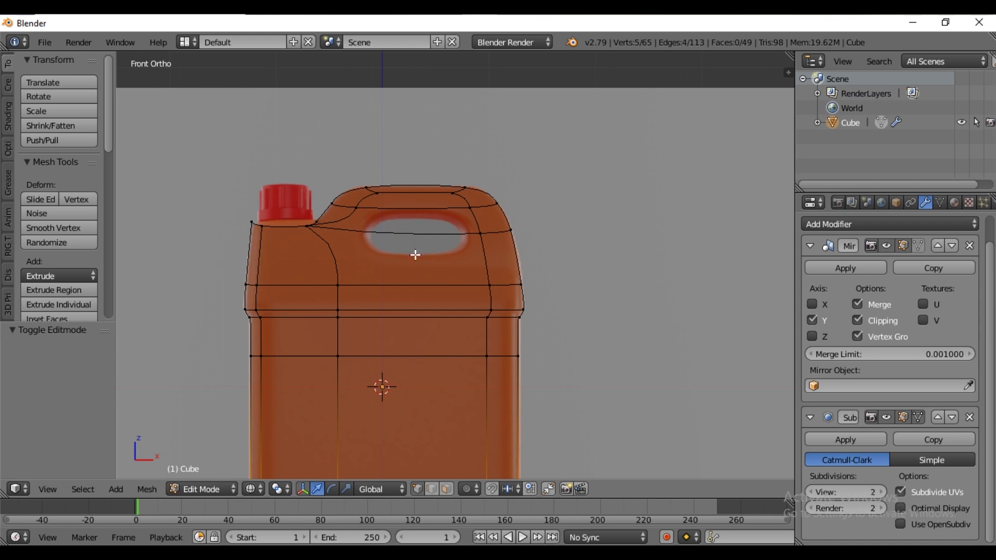
key(ctrl+r)
scroll(415, 253, up, 1)
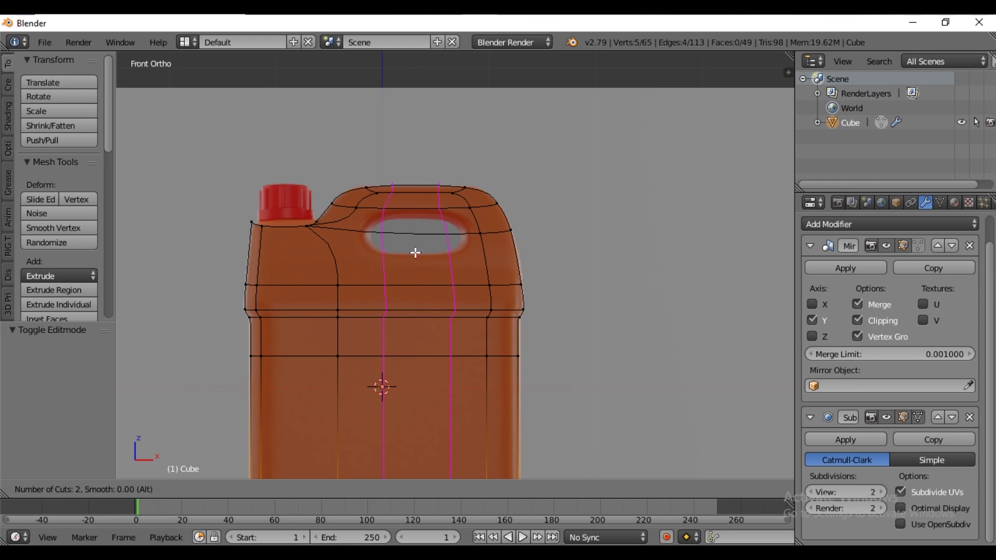
click(415, 253)
right_click(415, 252)
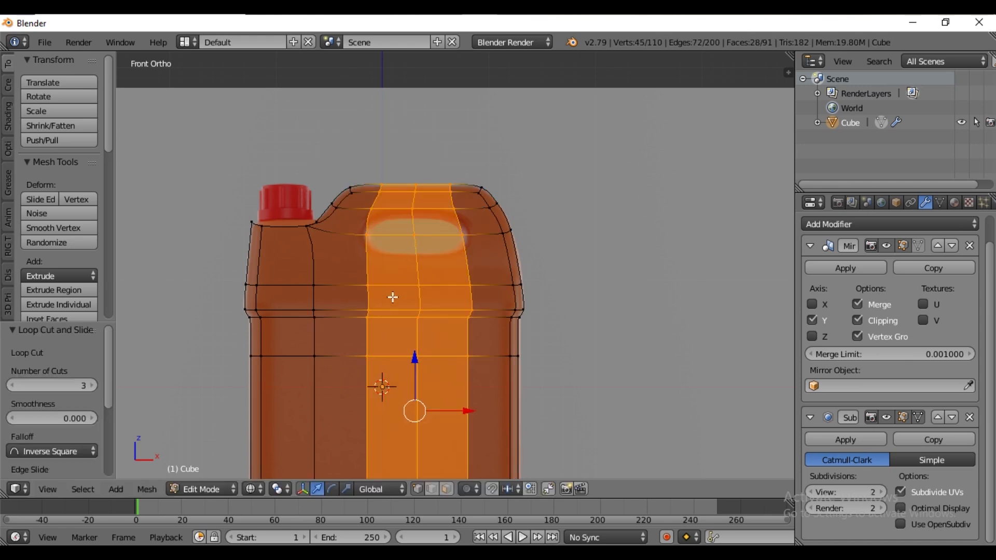
Add a centred horizontal loop cut around the can, just below the handle opening in the reference.
right_click(416, 239)
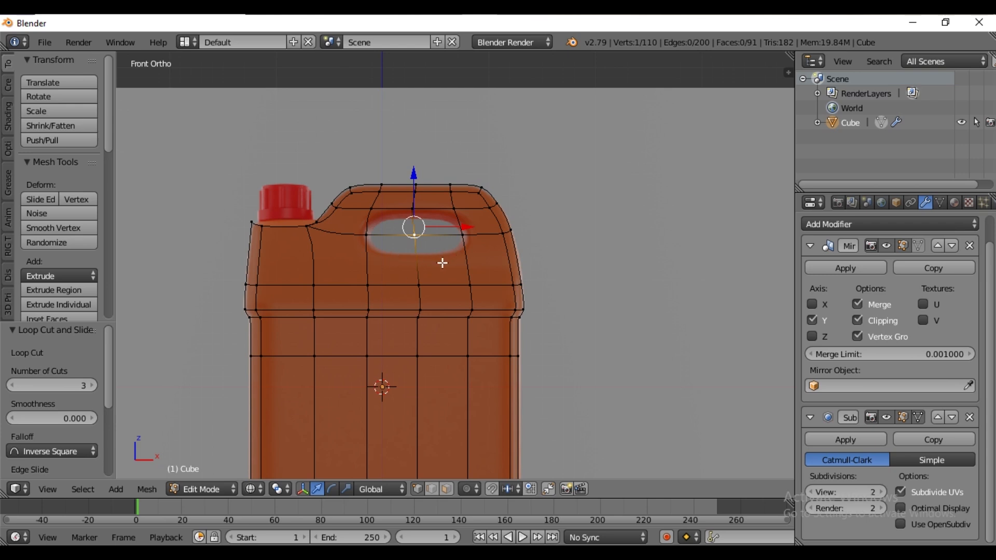
key(ctrl+r)
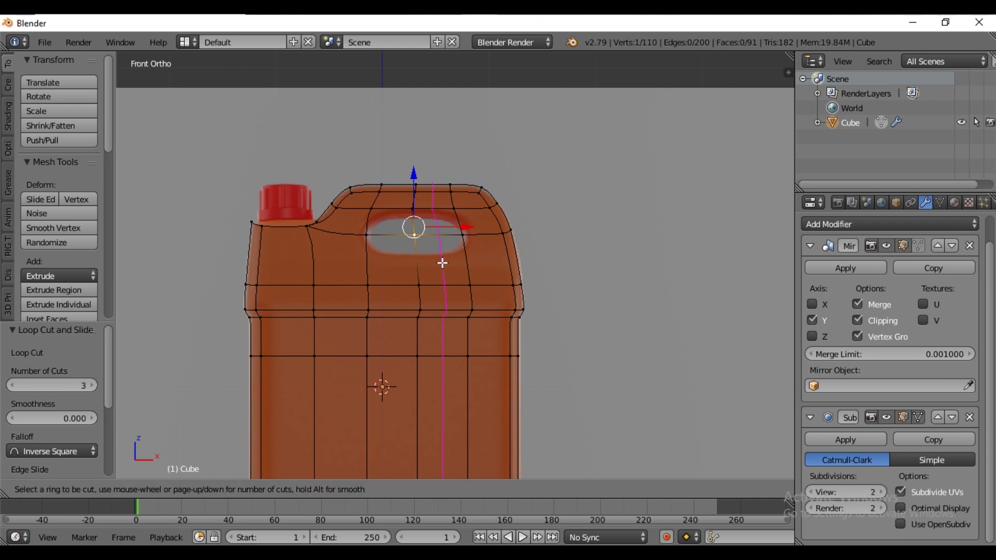
click(417, 255)
right_click(417, 255)
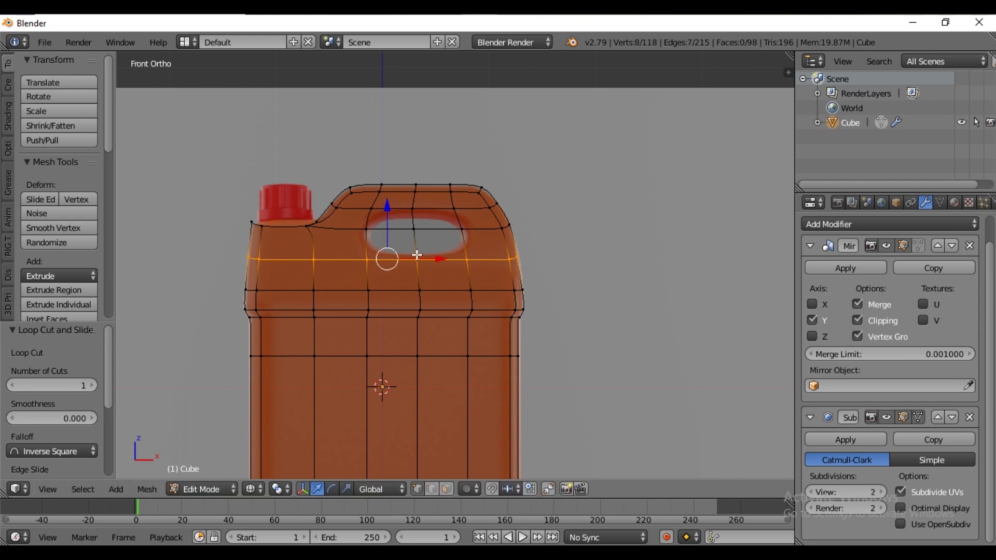
Delete the vertex at the centre of the handle opening to cut the hole.
right_click(414, 234)
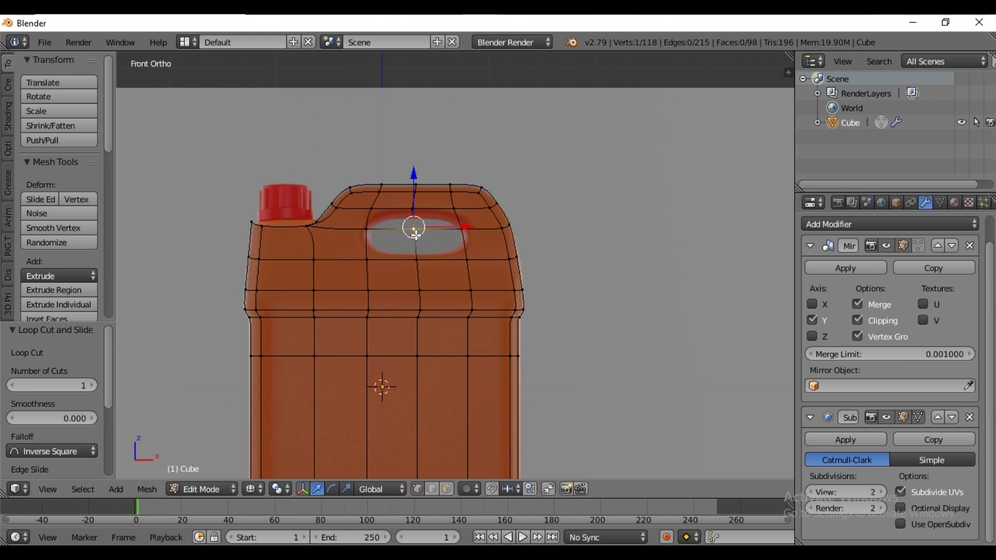
key(x)
click(394, 204)
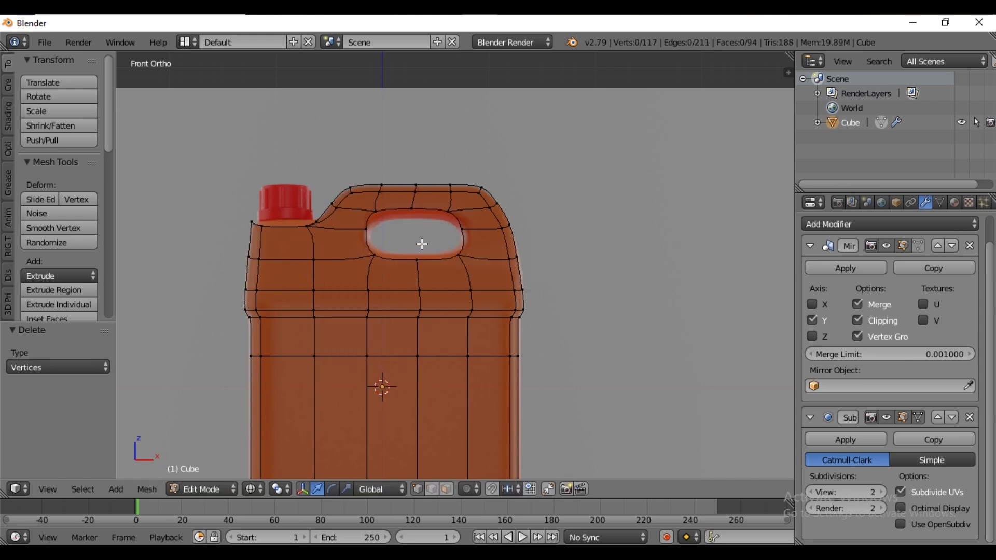
Scale the handle hole's edge loop by 0.999 along Z and its two end vertices by about 1.212 along X.
alt+right_click(394, 213)
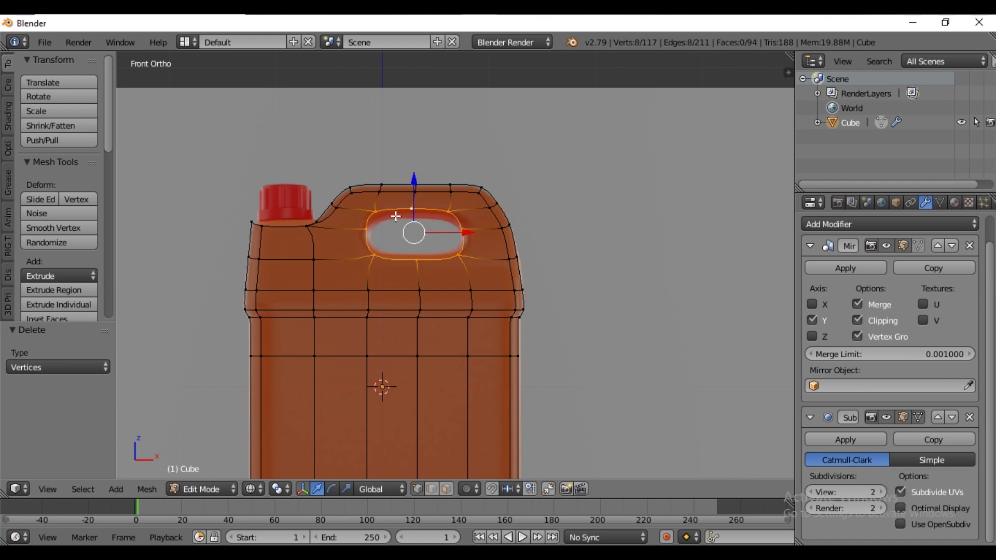
click(346, 489)
drag(419, 177, 415, 173)
right_click(367, 231)
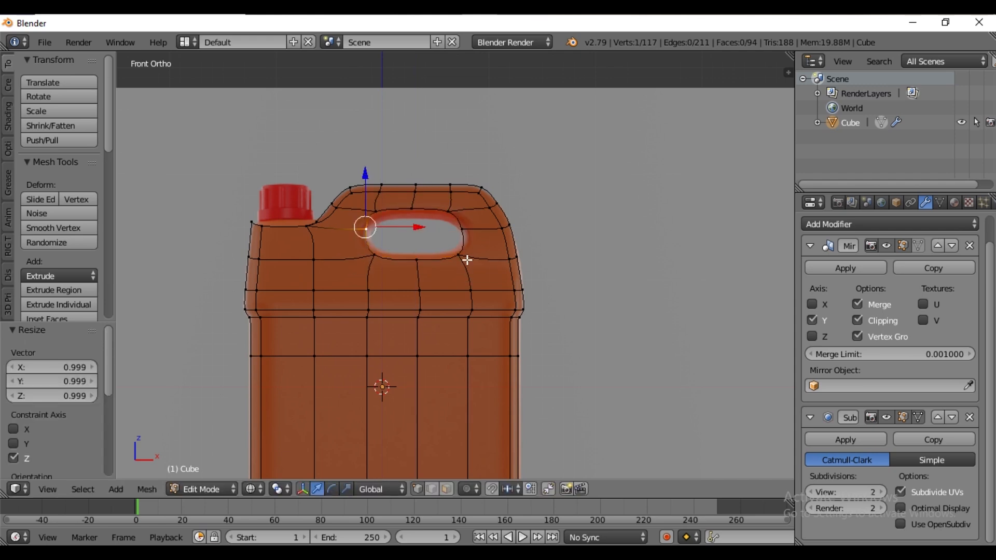
shift+right_click(463, 228)
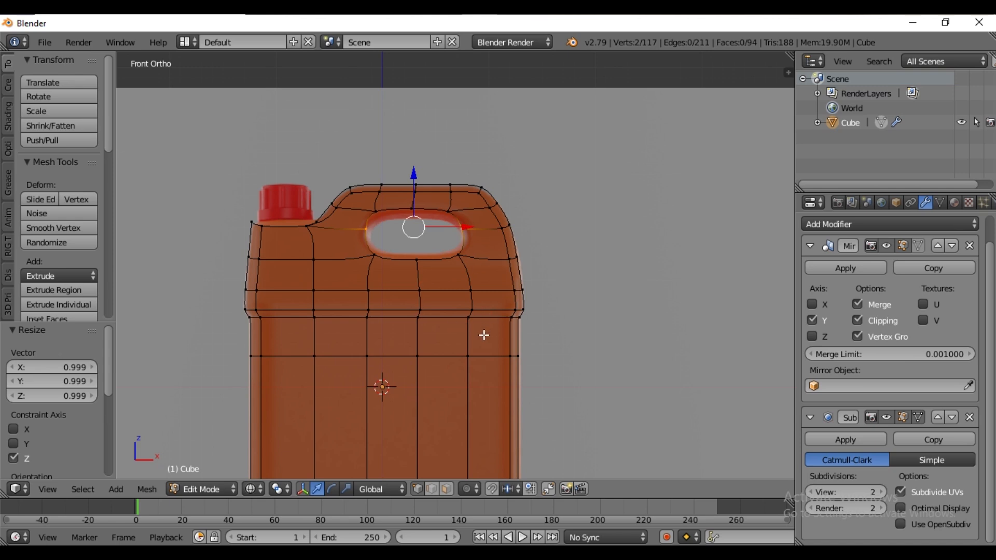
key(s)
key(x)
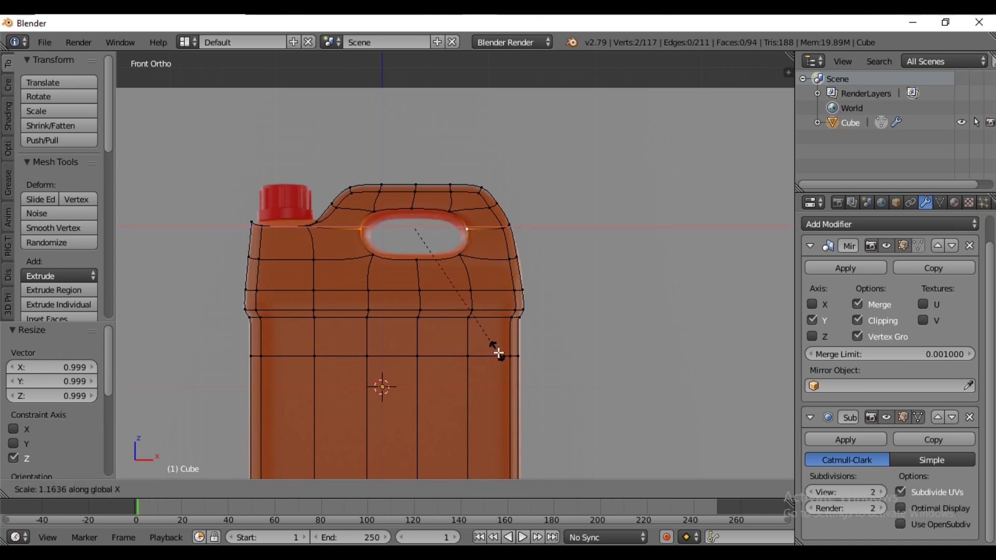
click(502, 355)
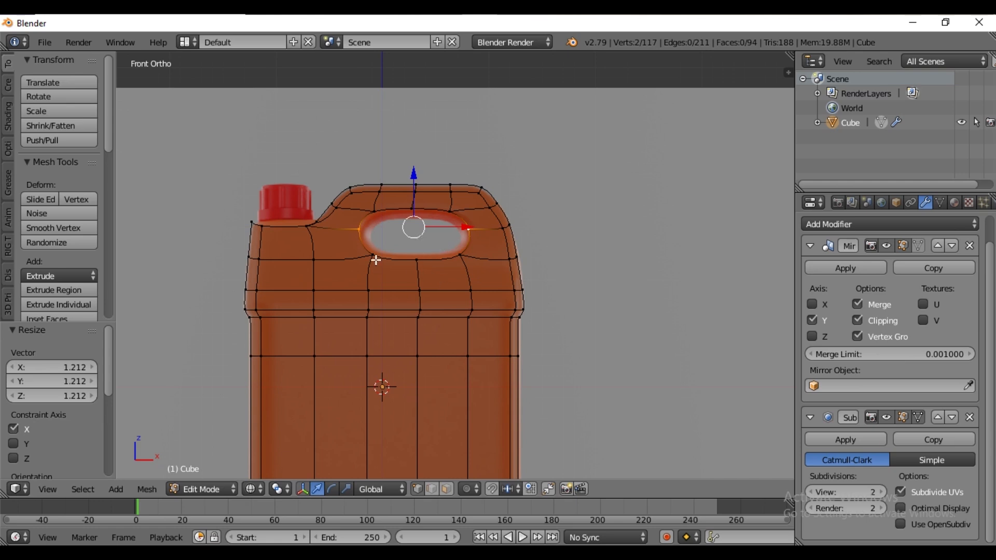
In the right wireframe view, box-select the side vertices of the loop above the shoulder ridge and move them about -0.040 along Y.
key(z)
middle_drag(420, 227, 466, 262)
key(KP_3)
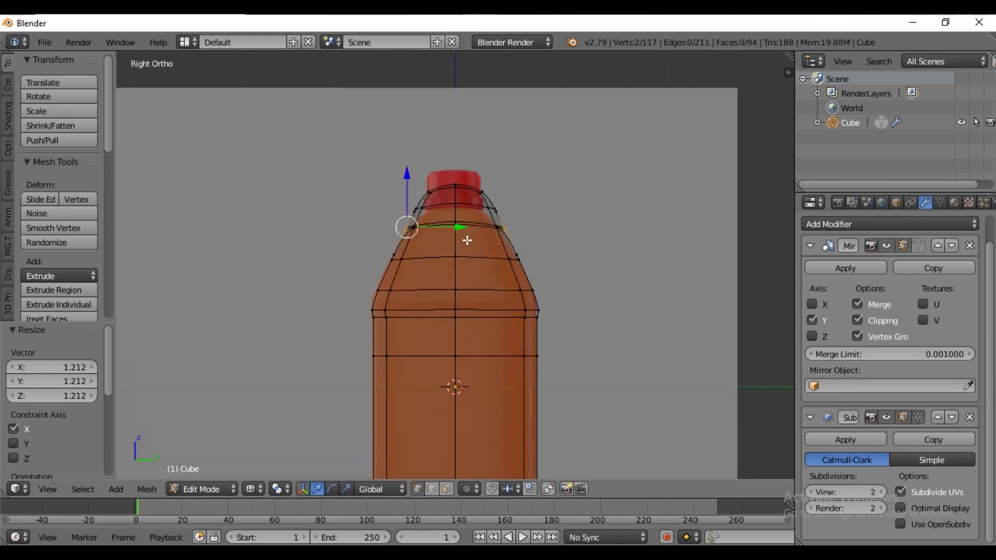
scroll(437, 251, up, 1)
right_click(418, 139)
key(b)
drag(426, 111, 362, 177)
drag(444, 152, 451, 158)
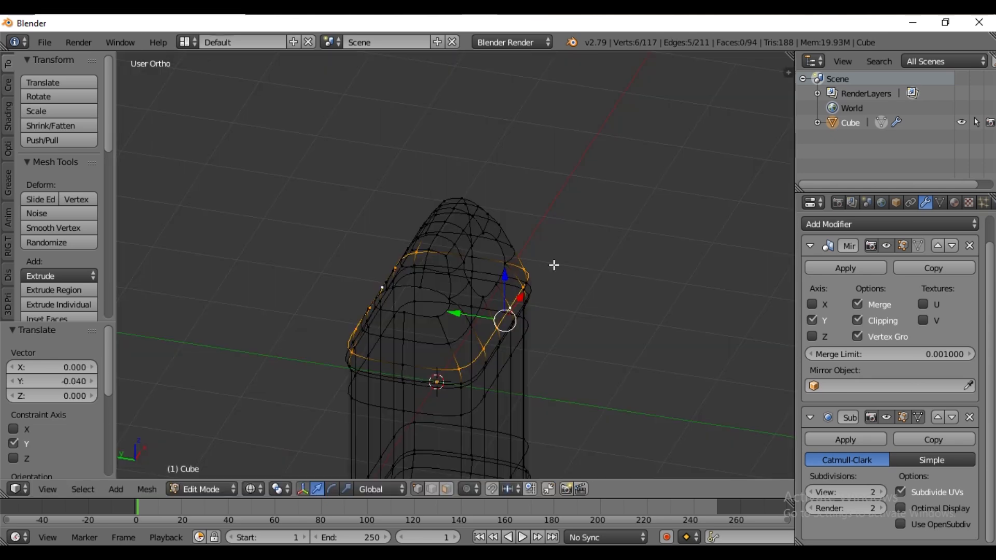
In solid shading, select the four inner vertices along the underside's centre line and delete them.
mouse_move(446, 249)
middle_down()
mouse_move(461, 282)
mouse_move(456, 167)
mouse_move(451, 304)
middle_up()
click(253, 488)
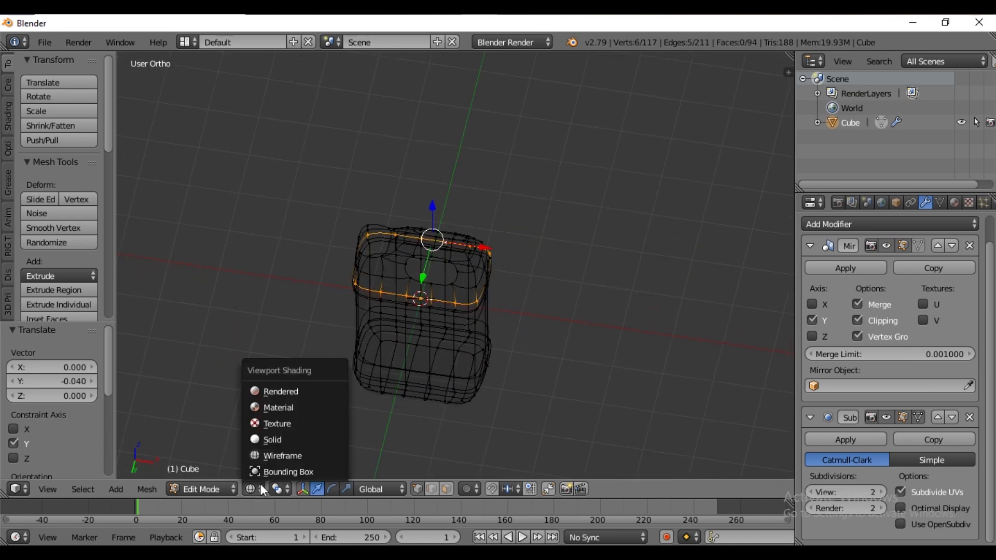
click(272, 439)
scroll(455, 400, up, 4)
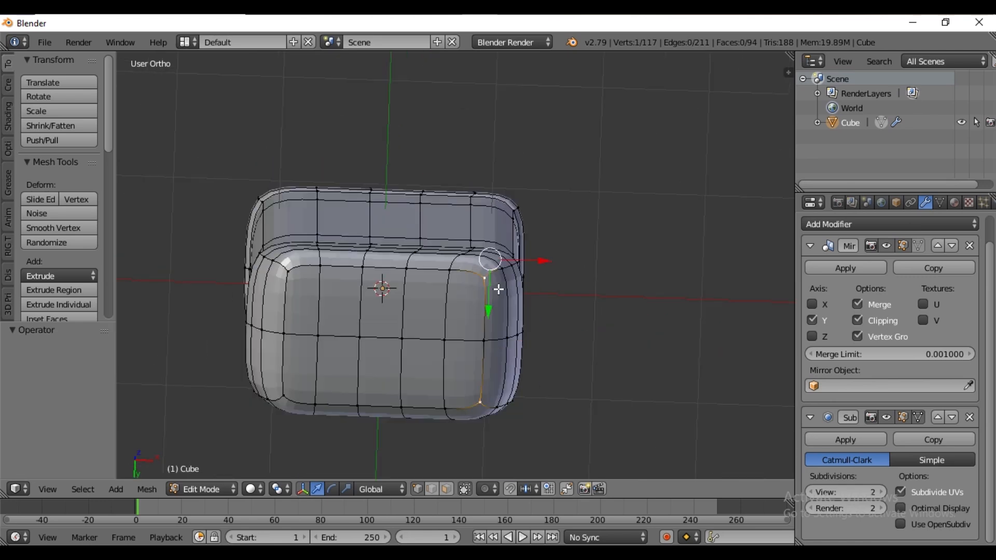
middle_drag(468, 378, 478, 353)
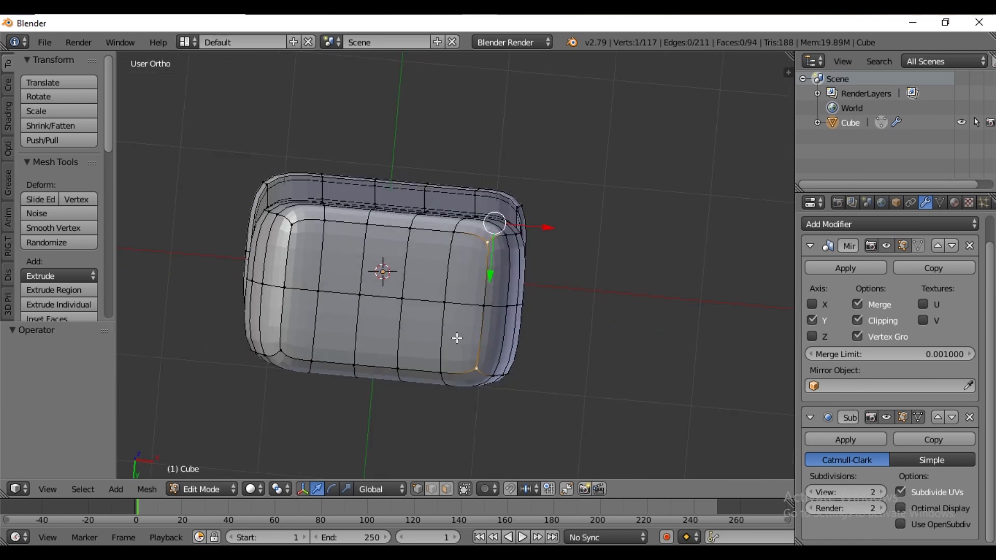
right_click(446, 303)
shift+right_click(400, 298)
shift+right_click(359, 295)
shift+right_click(317, 291)
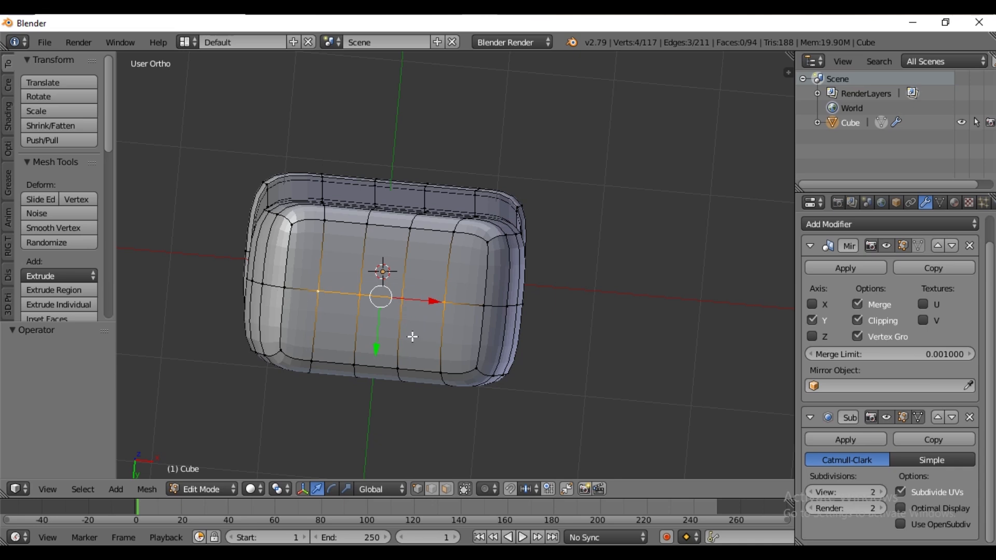
key(x)
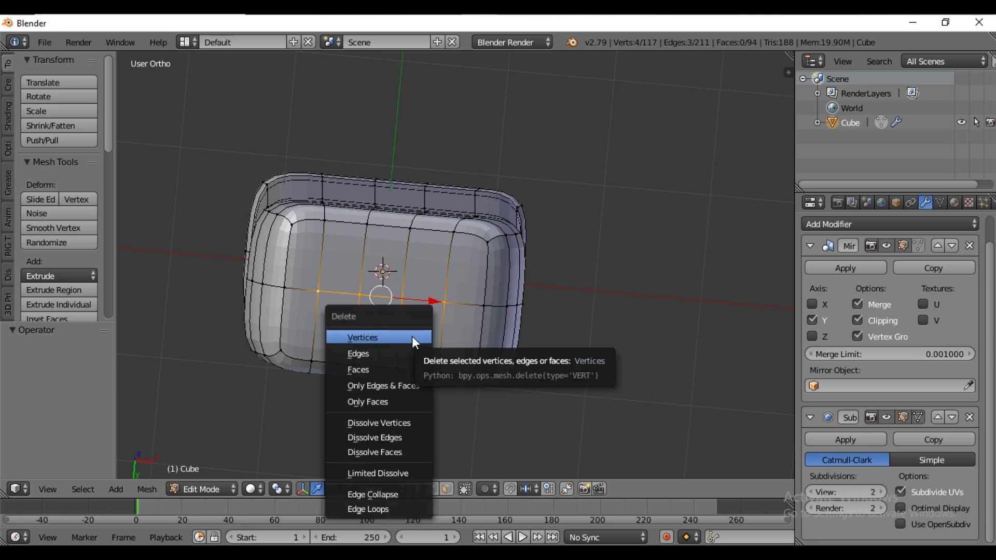
click(412, 336)
Select the underside opening's edge loop, extrude it inward at a scale of 0.877, and scale it by 0.281 along Y.
middle_drag(463, 354, 528, 325)
alt+right_click(480, 195)
key(e)
key(s)
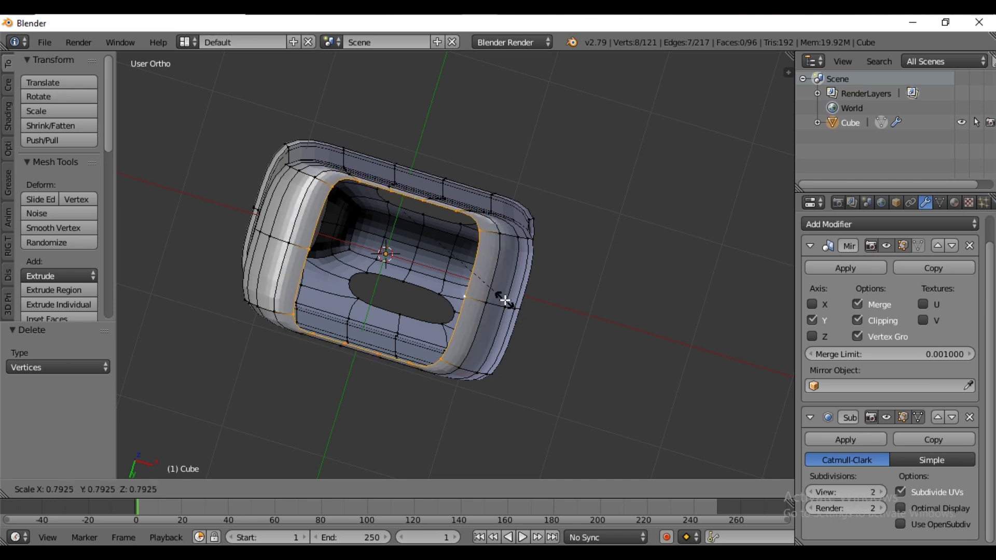
click(511, 314)
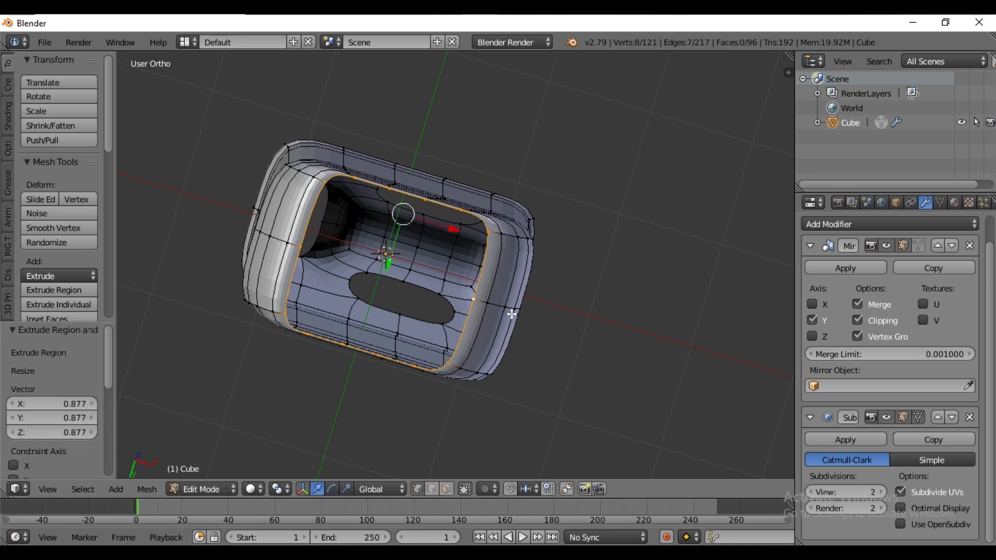
key(s)
key(y)
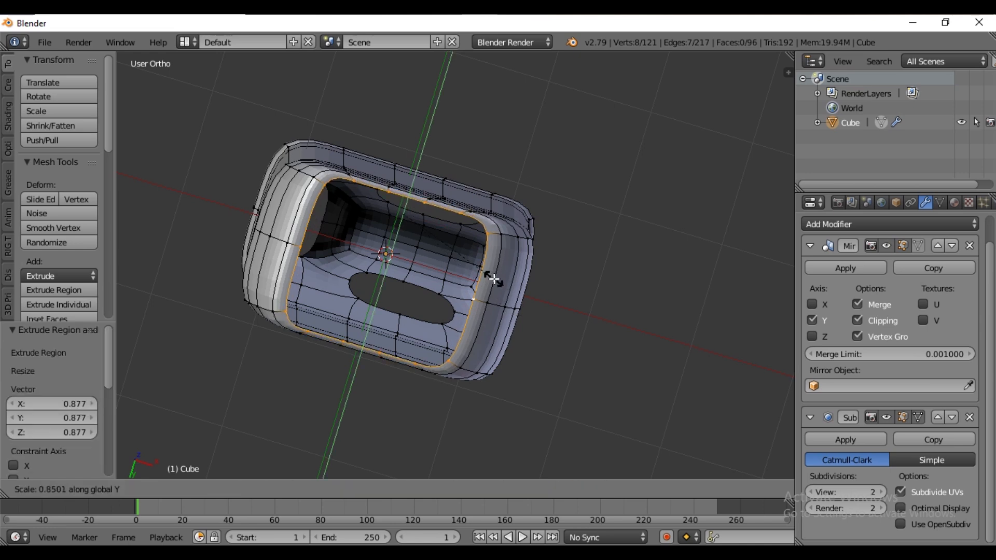
click(420, 247)
middle_drag(463, 311, 485, 301)
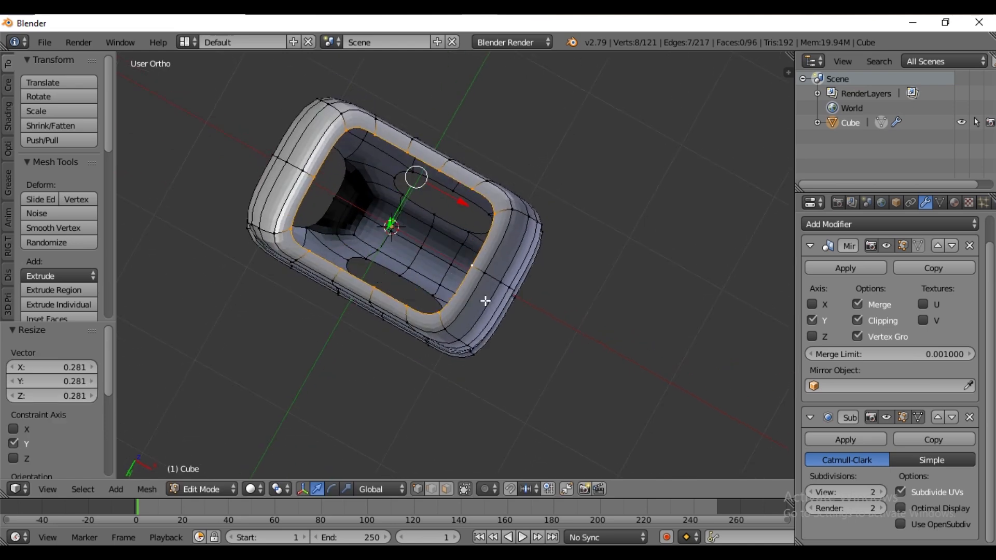
Extrude the underside opening's edge loop in place and move the new loop 0.088 along Z.
key(e)
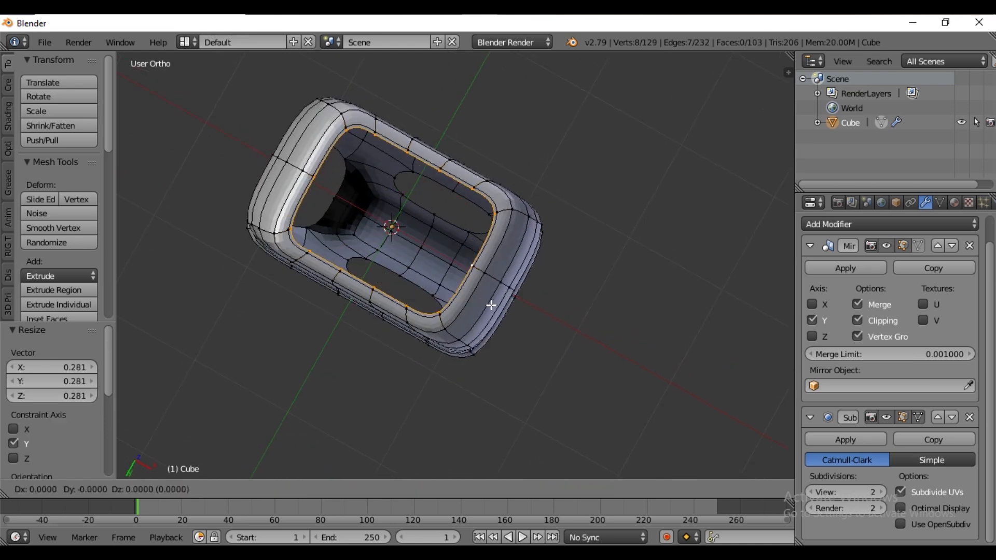
right_click(491, 305)
middle_drag(431, 215, 452, 151)
drag(409, 129, 409, 130)
middle_drag(408, 129, 423, 291)
scroll(419, 296, up, 4)
middle_drag(396, 328, 406, 314)
Extrude the recessed underside loop inward at a scale of 0.748 and scale it by -0.259 along Y.
key(e)
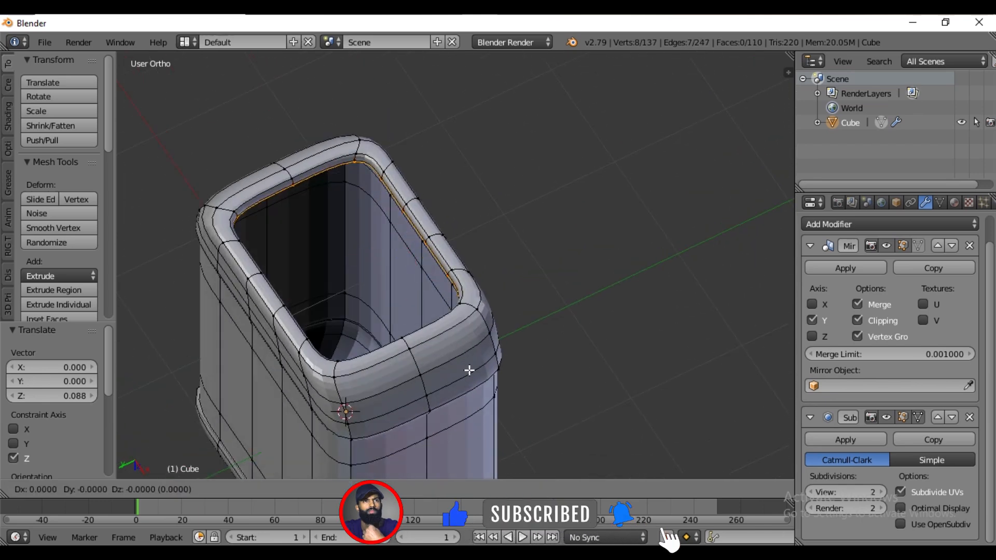
key(s)
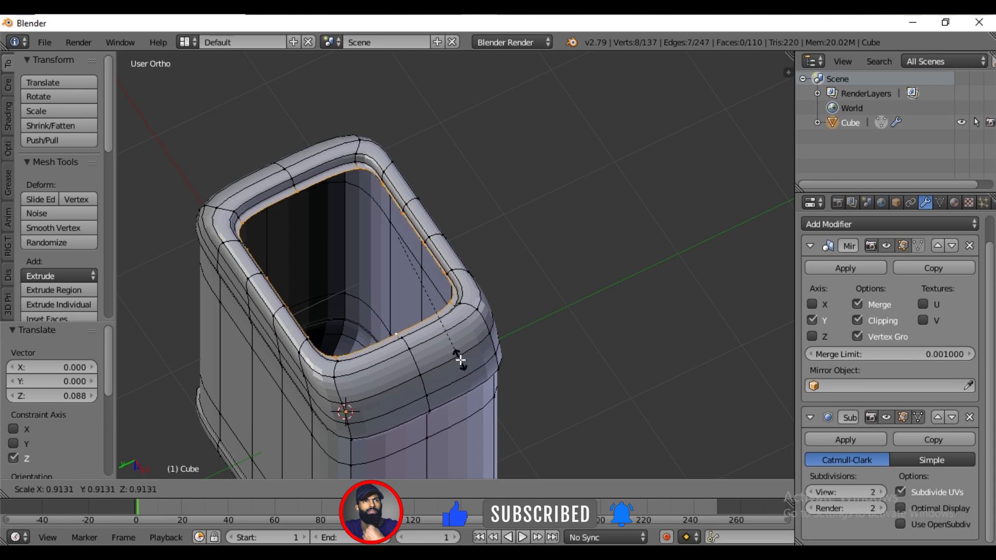
click(442, 341)
key(s)
key(y)
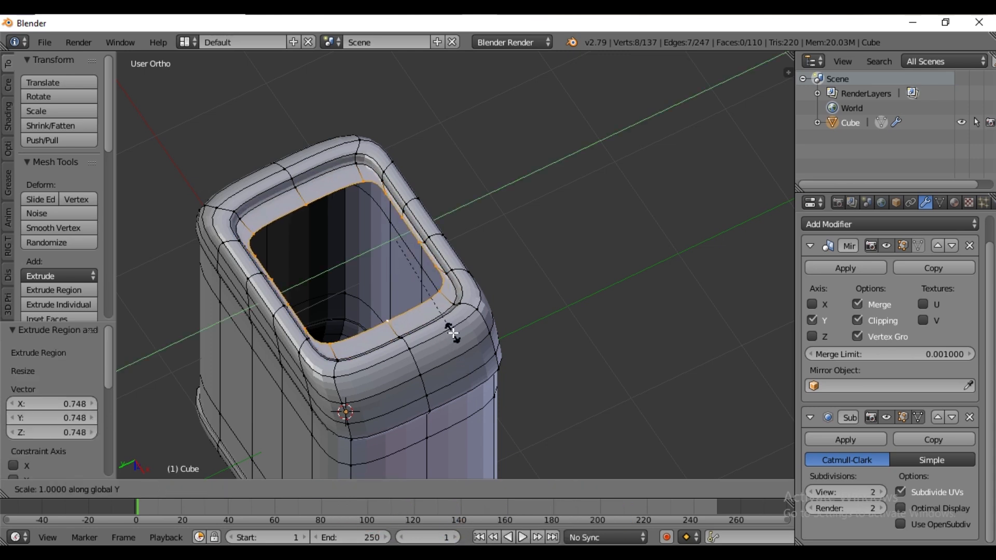
click(368, 245)
middle_drag(370, 246, 388, 308)
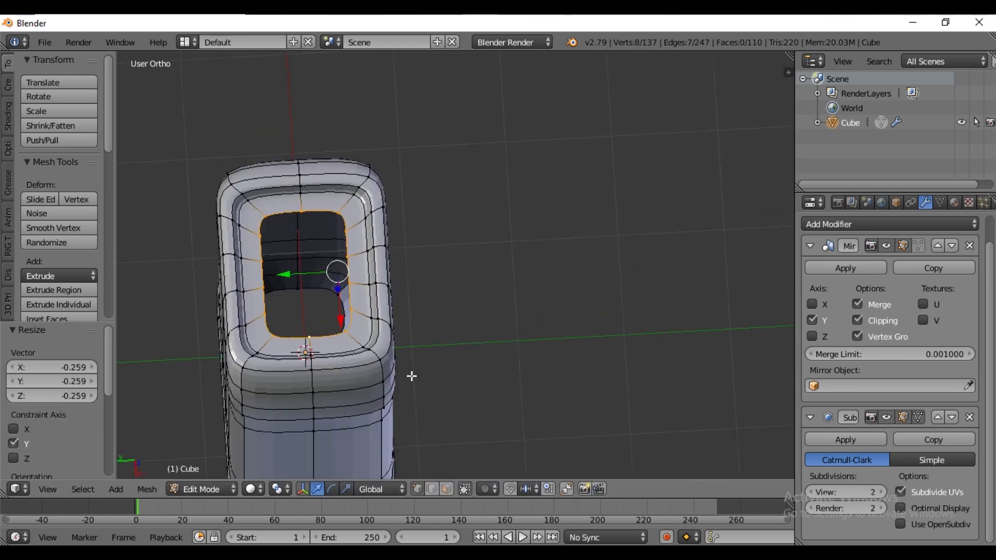
Extrude the underside loop further inward at a scale of about 0.46 and adjust its scale along Y.
key(e)
key(s)
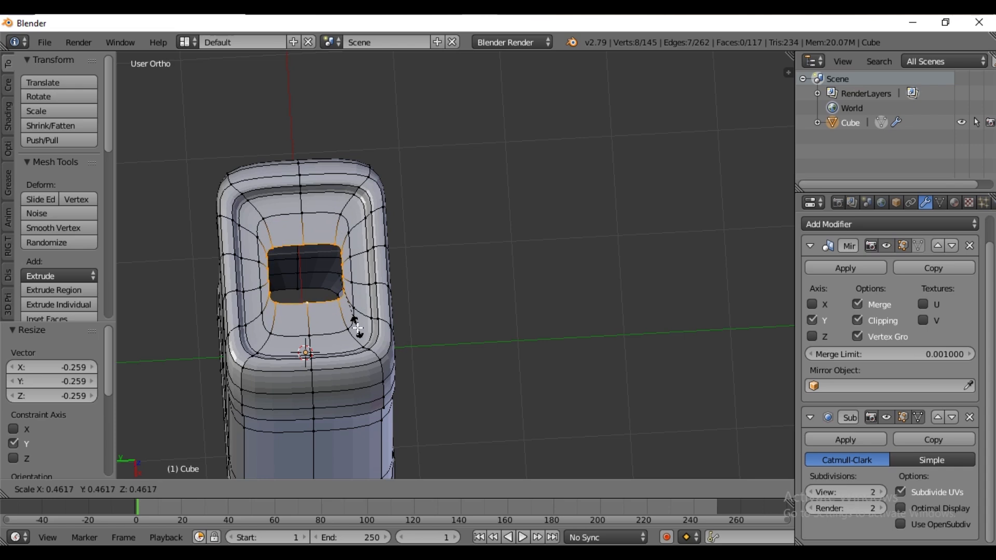
click(357, 328)
key(s)
key(y)
click(318, 276)
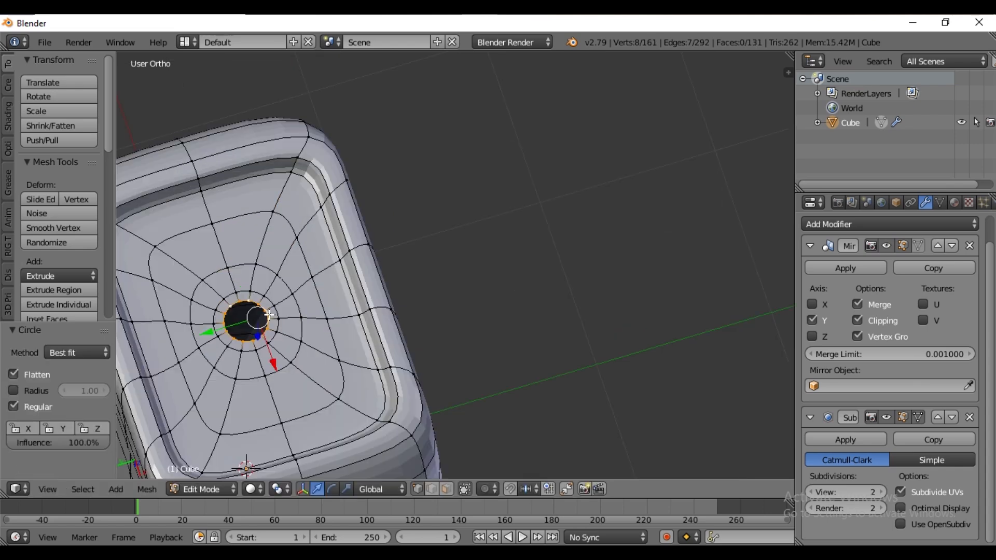
Fill the small round hole at the underside's centre with a face and leave Edit Mode.
key(f)
middle_drag(287, 302, 424, 325)
scroll(425, 324, down, 1)
key(Tab)
scroll(449, 288, down, 3)
middle_drag(449, 288, 493, 308)
scroll(496, 294, up, 3)
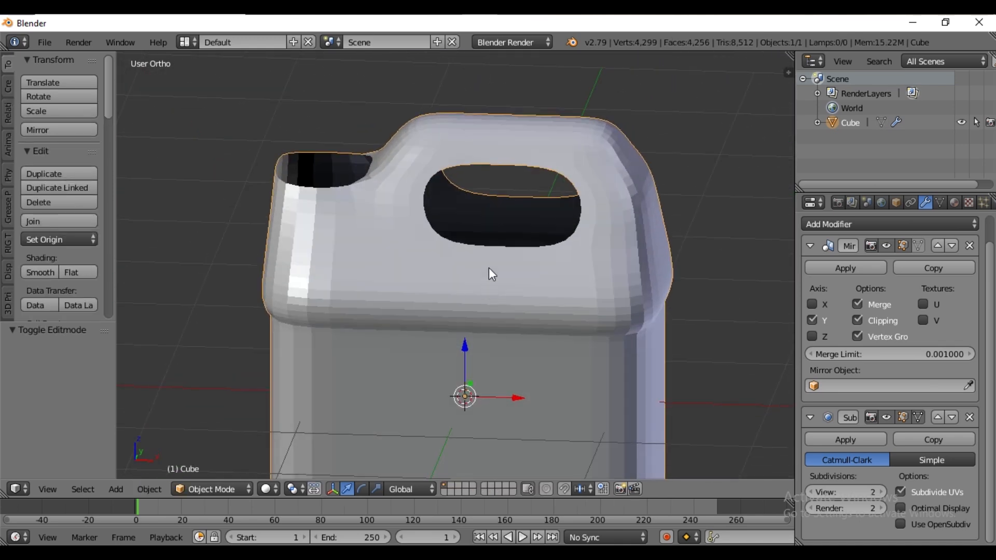
In Edit Mode, select the handle hole's edge loop and extrude it 0.351 along Y into the body.
key(Tab)
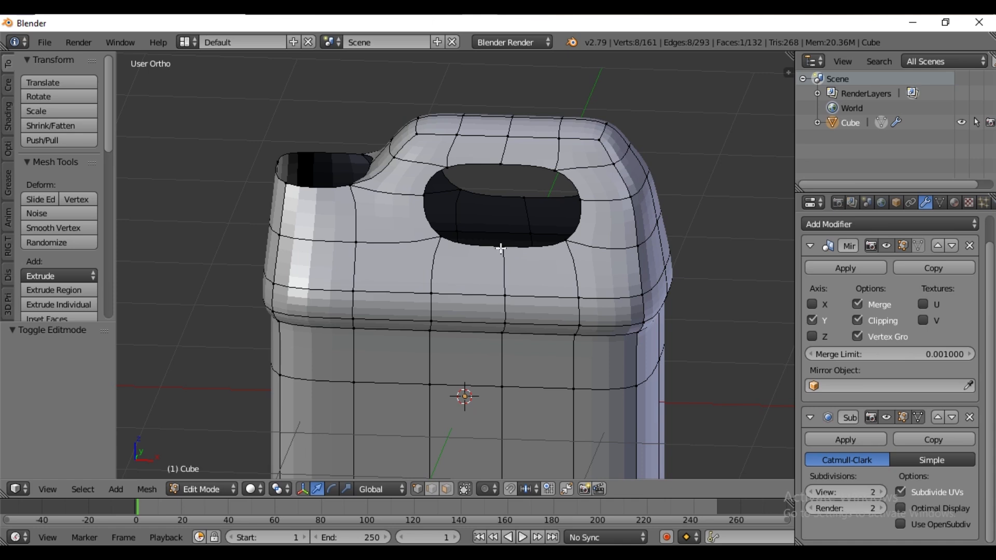
right_click(510, 249)
middle_drag(511, 249, 542, 254)
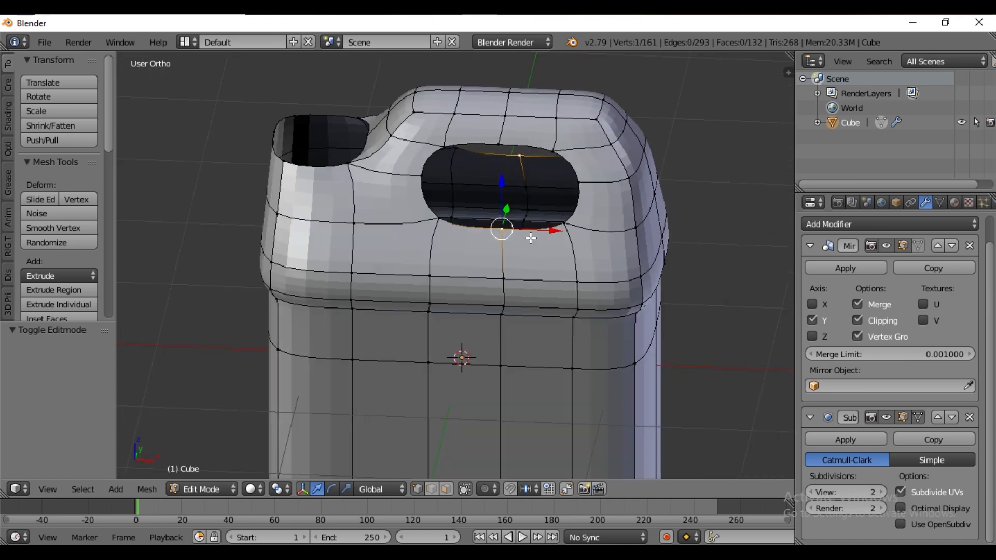
alt+right_click(530, 236)
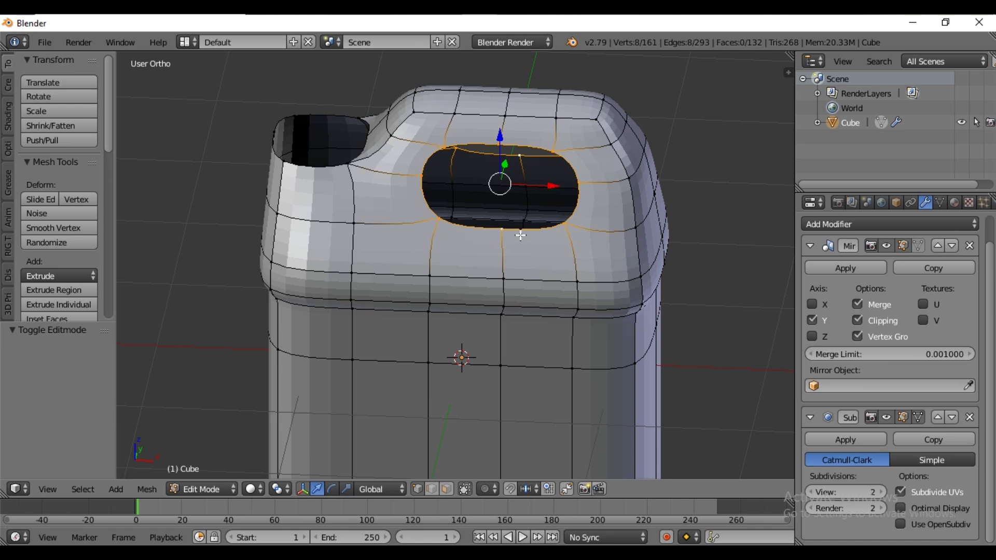
key(e)
key(y)
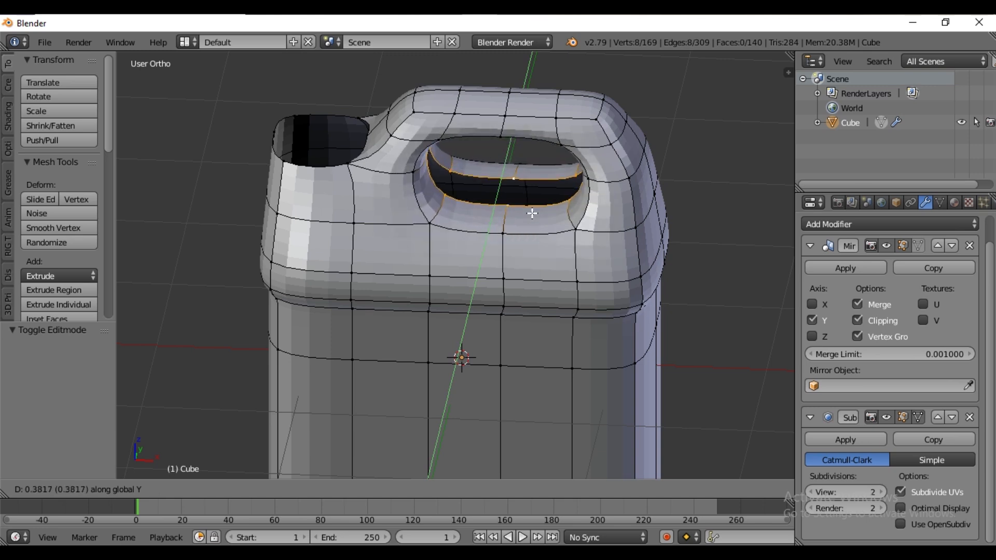
click(532, 215)
middle_drag(532, 215, 495, 219)
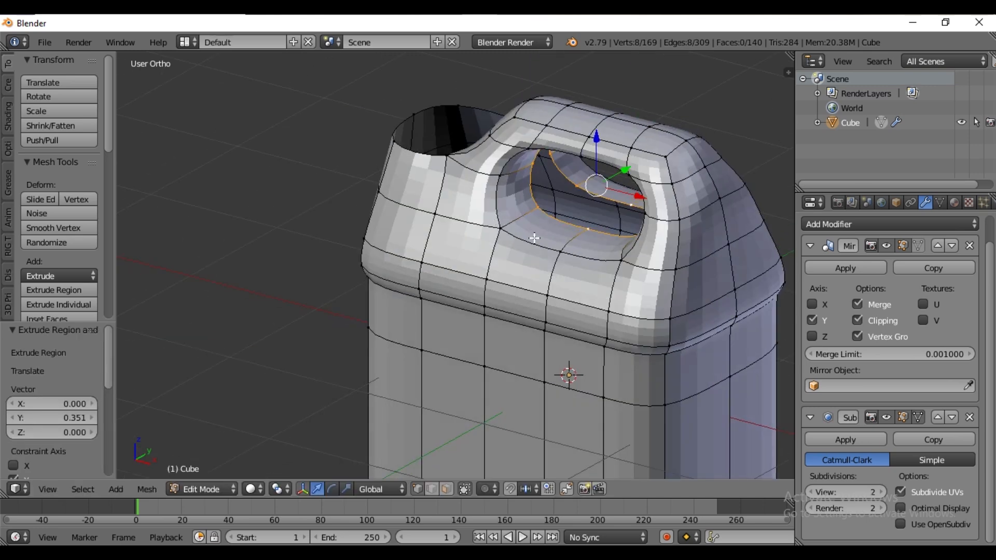
Try to extrude the handle hole's inner loop another 0.856 along Y to the mirror plane.
key(e)
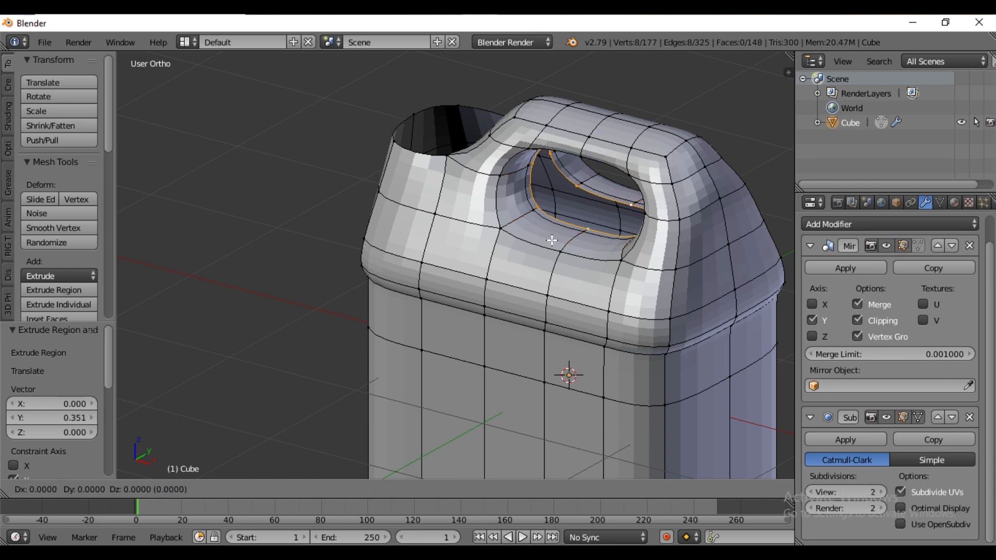
key(y)
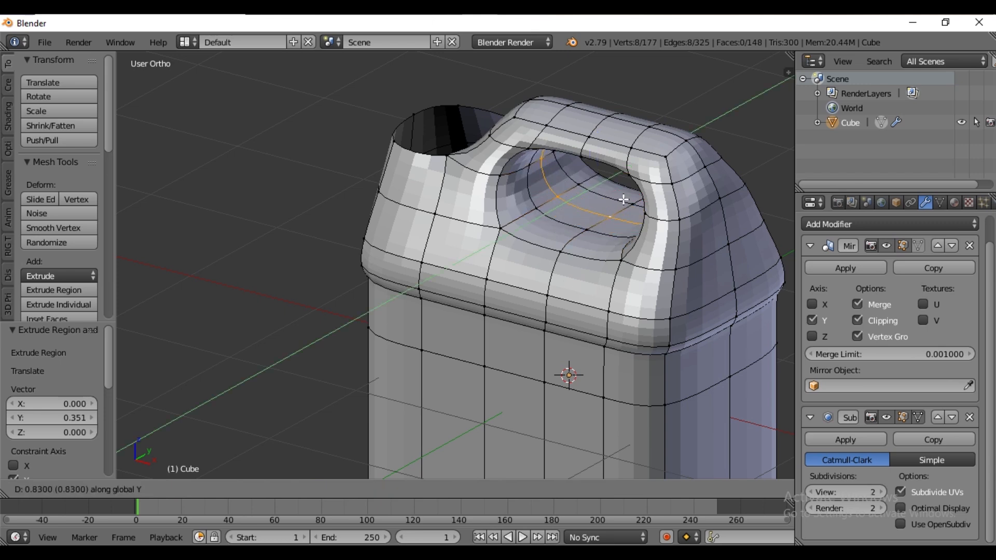
click(623, 200)
middle_drag(625, 245, 694, 222)
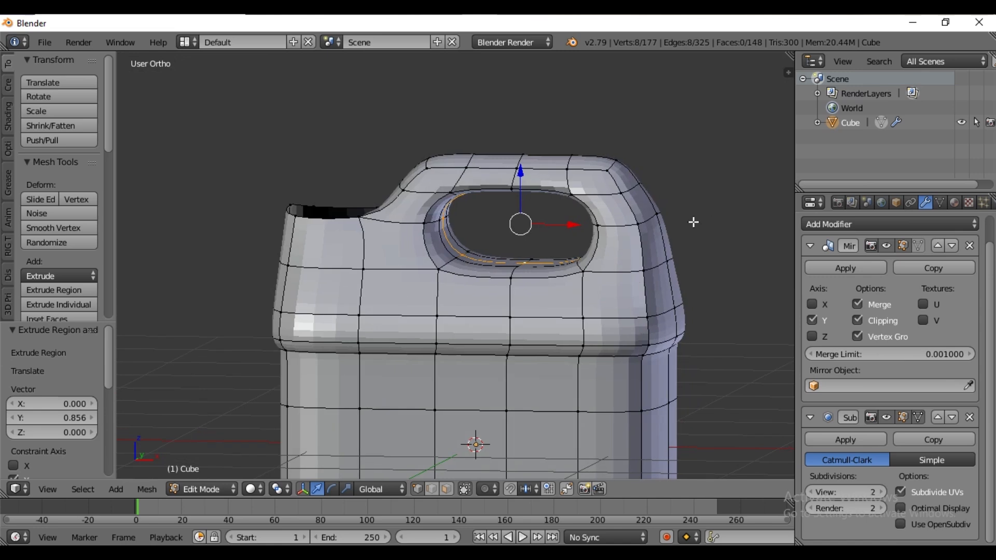
In Object Mode, set the Subdivision modifier's view level to 3 and apply smooth shading to the can.
key(Tab)
scroll(571, 265, down, 3)
mouse_move(538, 284)
middle_down()
mouse_move(611, 316)
mouse_move(484, 326)
mouse_move(580, 285)
mouse_move(303, 274)
middle_up()
scroll(303, 273, up, 2)
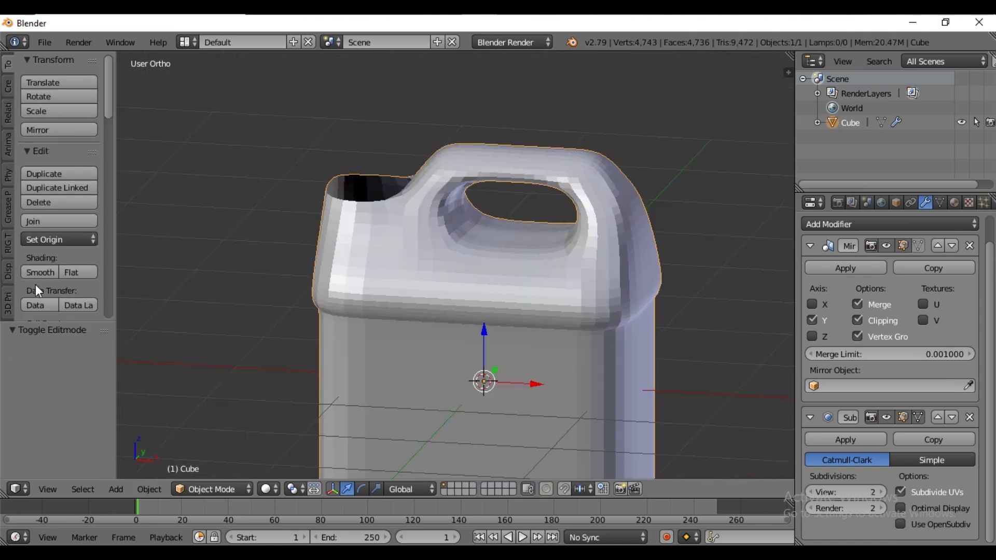
click(881, 492)
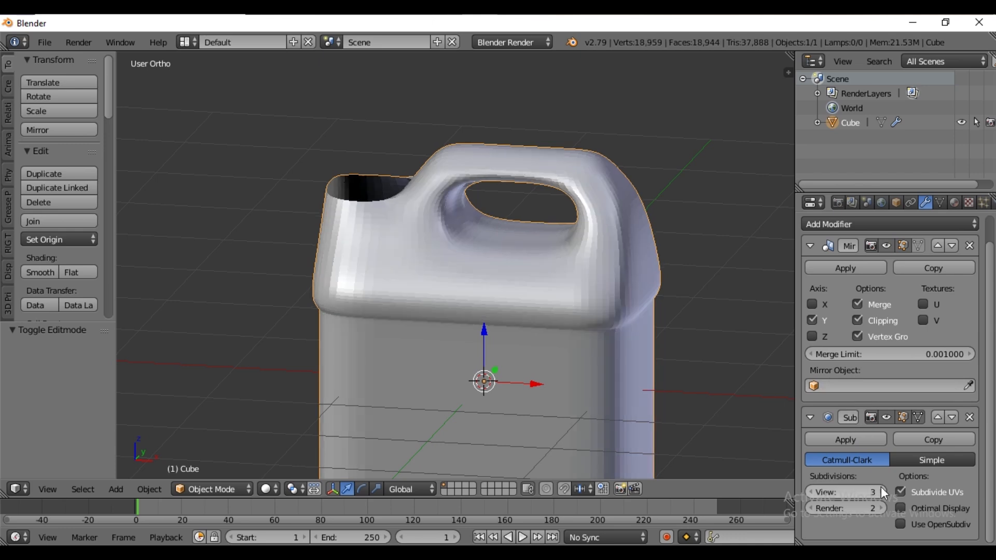
scroll(508, 294, down, 2)
middle_drag(493, 264, 456, 291)
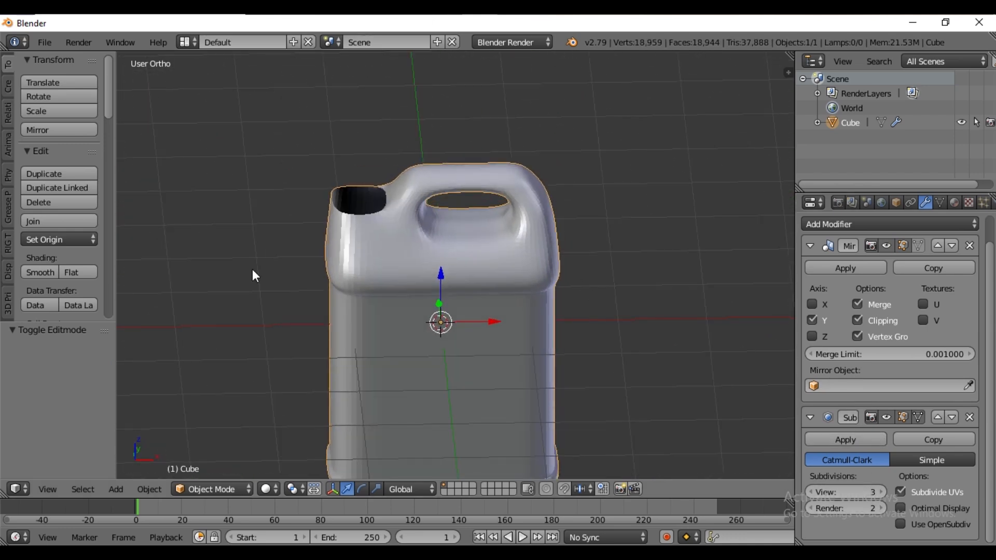
click(44, 273)
middle_drag(539, 248, 567, 245)
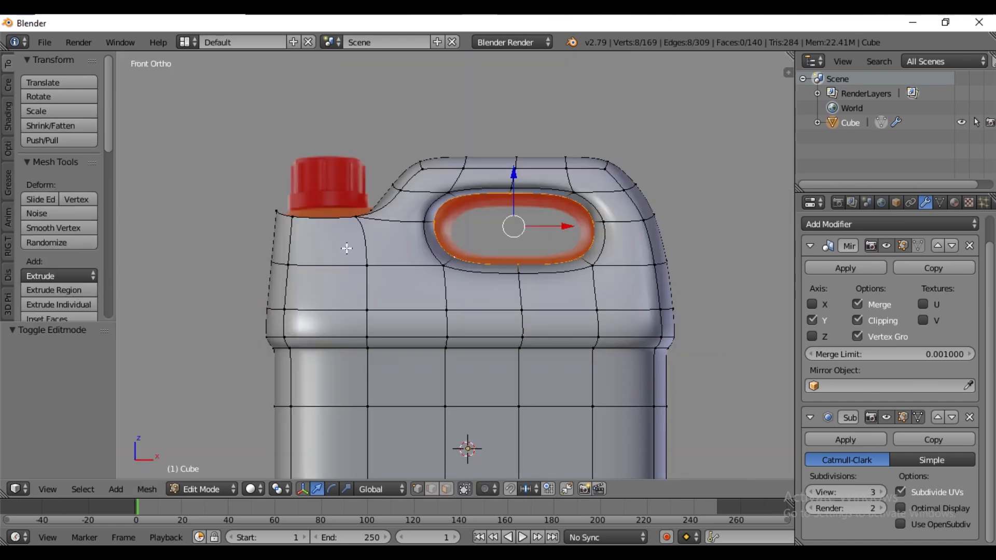
In the front wireframe view, select the spout opening's edge loop and extrude it inward at a scale of 0.656.
click(259, 490)
click(268, 452)
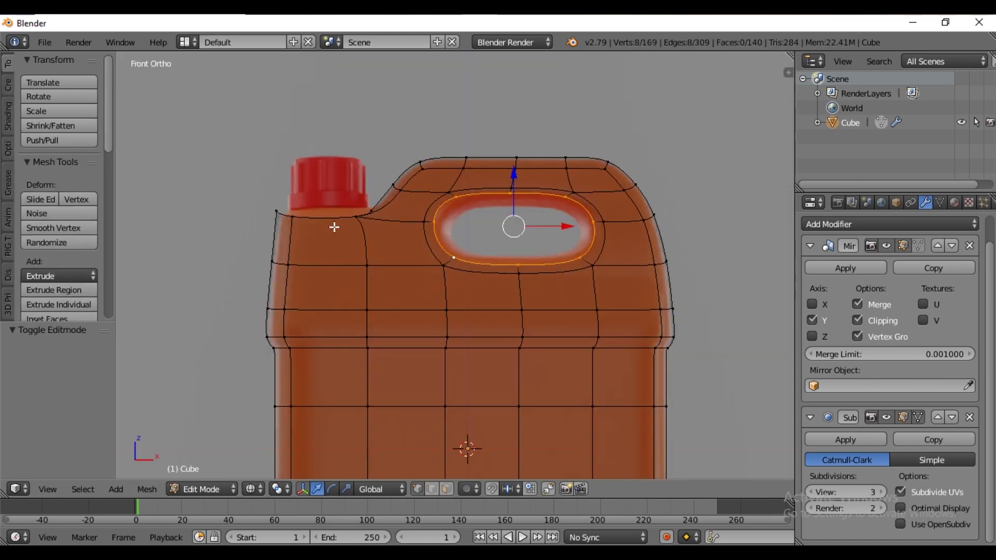
alt+right_click(320, 217)
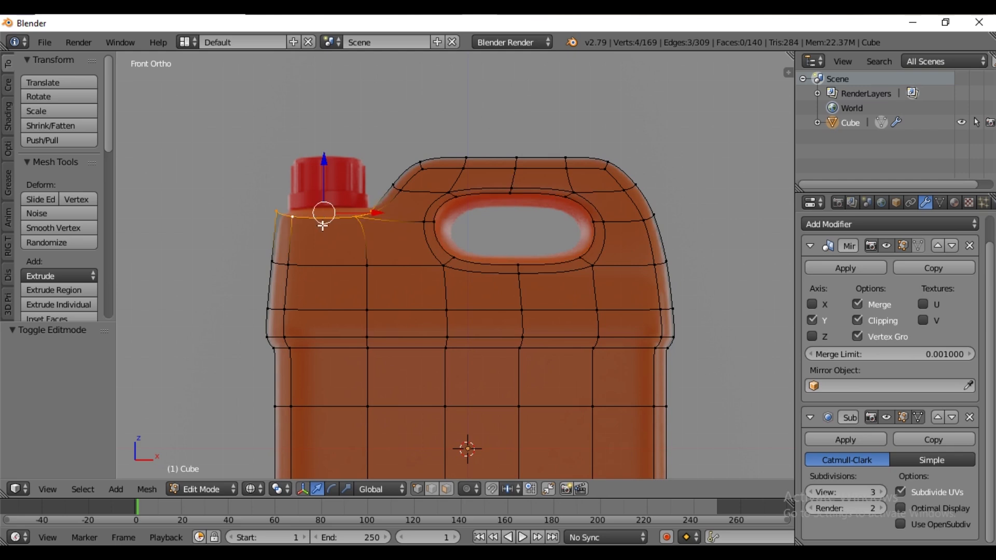
key(z)
middle_drag(322, 226, 322, 230)
key(z)
key(KP_1)
key(e)
key(s)
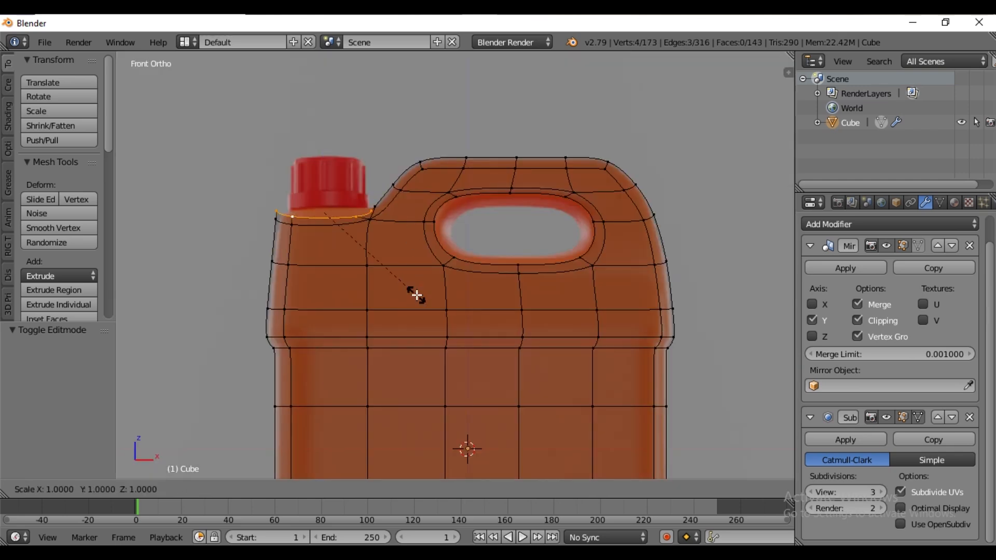
click(382, 271)
key(z)
mouse_move(382, 271)
middle_down()
mouse_move(414, 284)
mouse_move(389, 292)
middle_up()
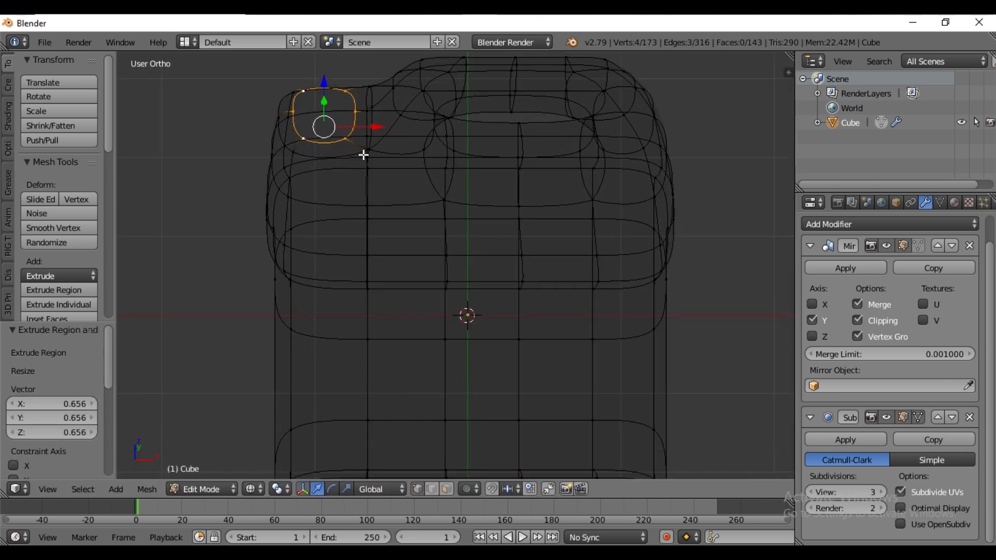
In solid shading from the top view, scale the spout opening's inner loop by 1.254.
key(KP_7)
click(253, 489)
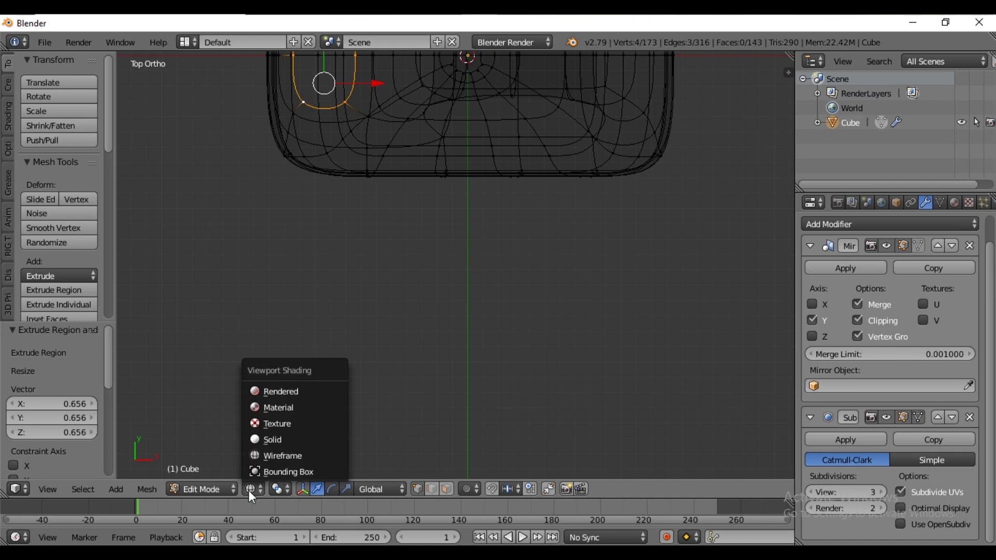
click(267, 441)
mouse_move(437, 207)
shift+middle_down()
mouse_move(485, 312)
mouse_move(508, 335)
shift+middle_up()
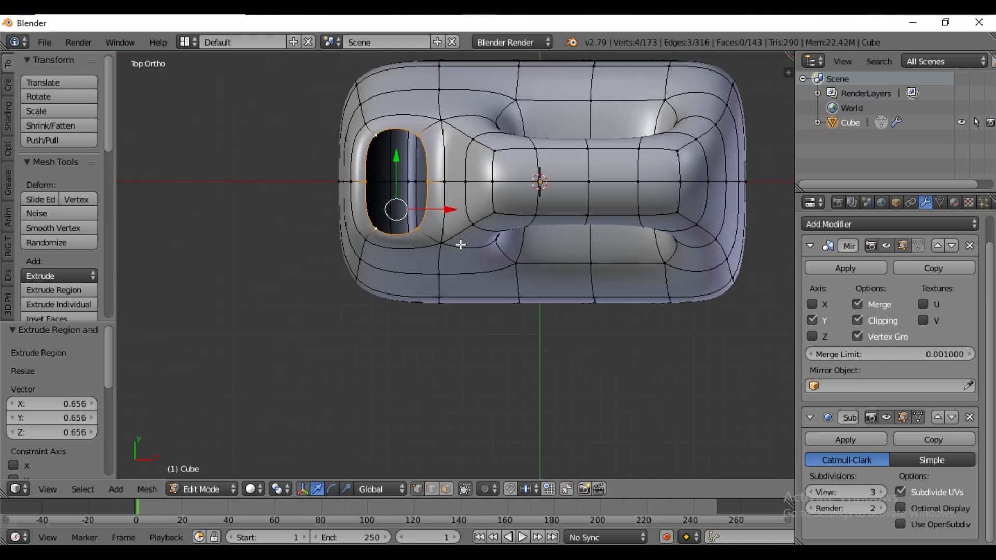
shift+middle_drag(452, 232, 474, 276)
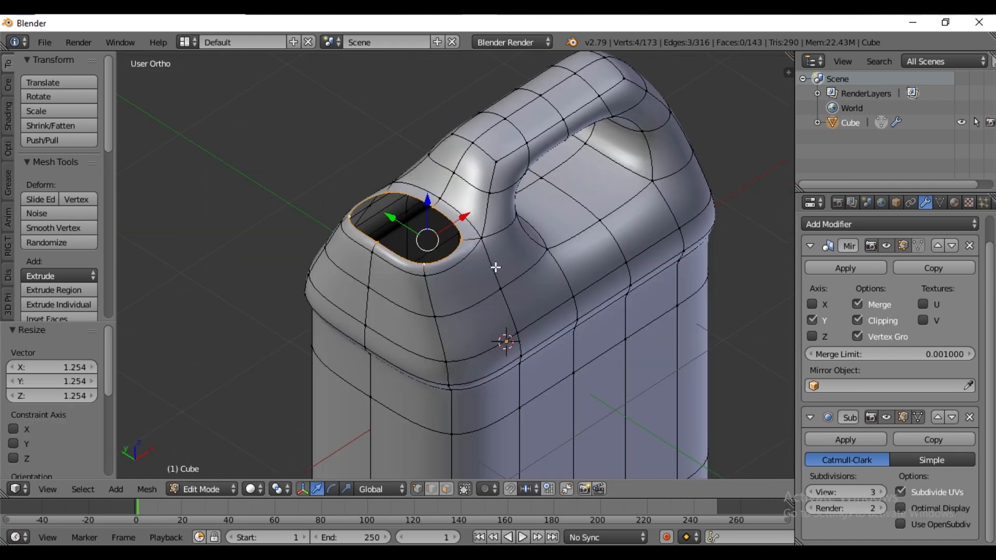
Extrude the spout opening's inner loop and raise the new loop 0.014 along Z.
key(s)
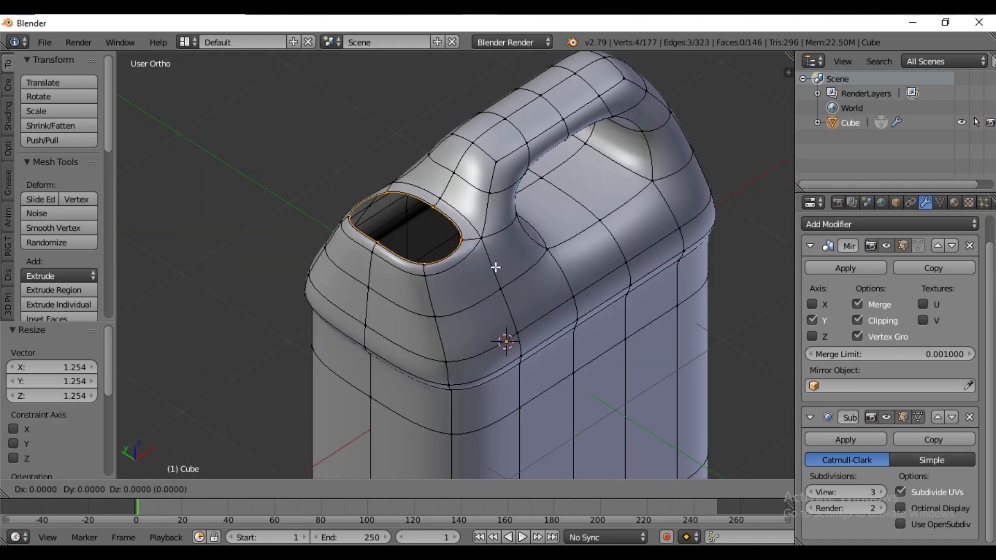
click(481, 261)
middle_drag(481, 255, 466, 251)
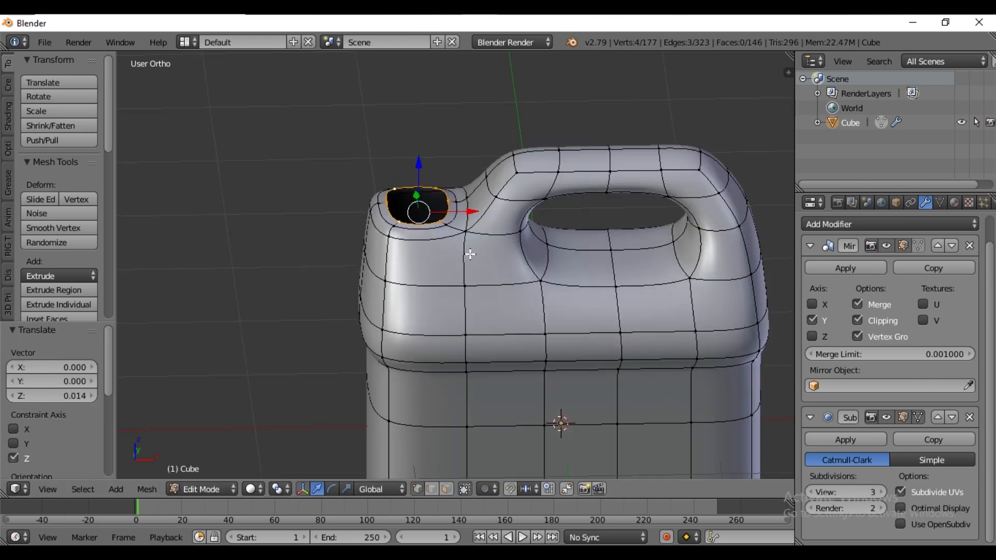
Round the spout opening's inner edge loop with the LoopTools Circle operation.
key(w)
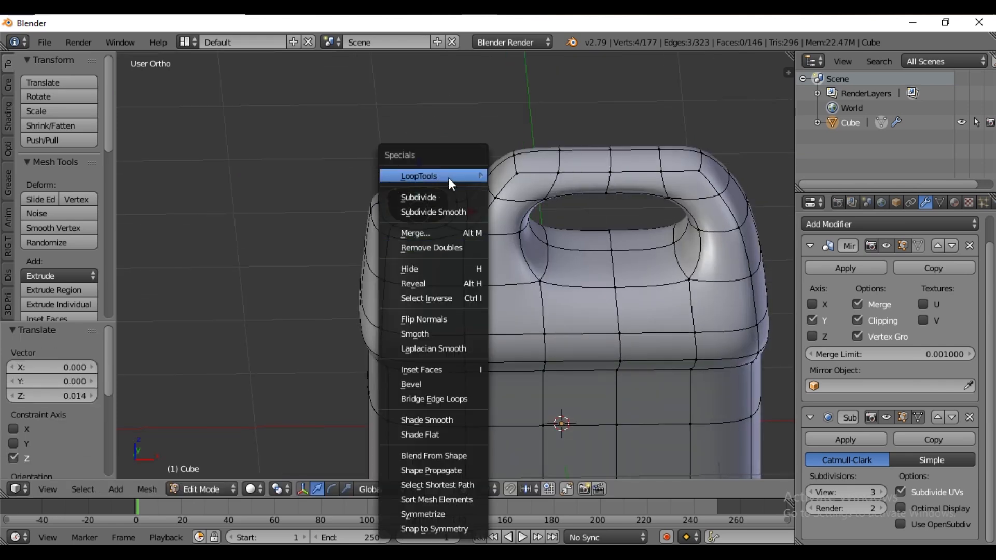
mouse_move(449, 179)
click(537, 190)
middle_drag(450, 225, 458, 290)
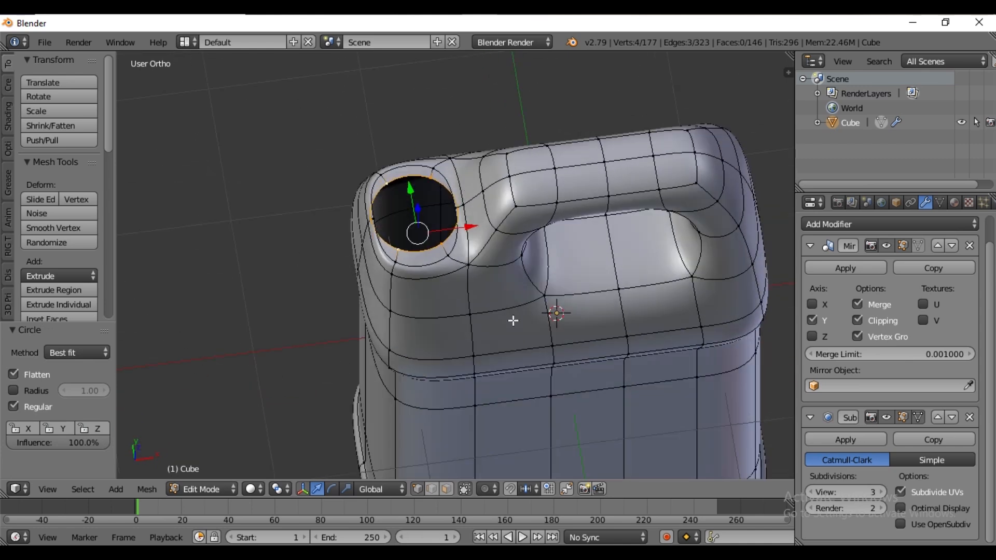
Scale the spout opening's inner loop by 0.770 and apply the Mirror modifier to the can.
key(s)
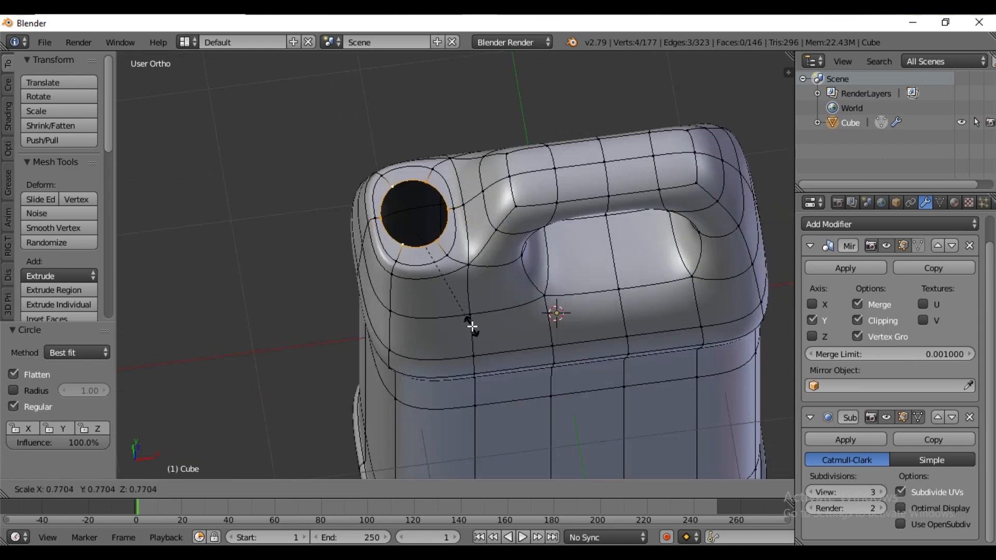
click(472, 326)
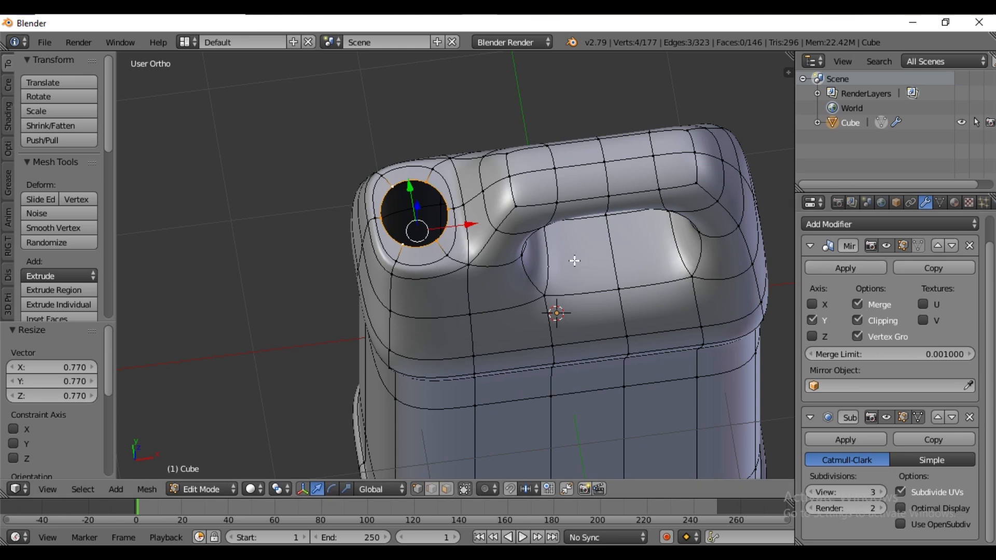
key(Tab)
click(840, 268)
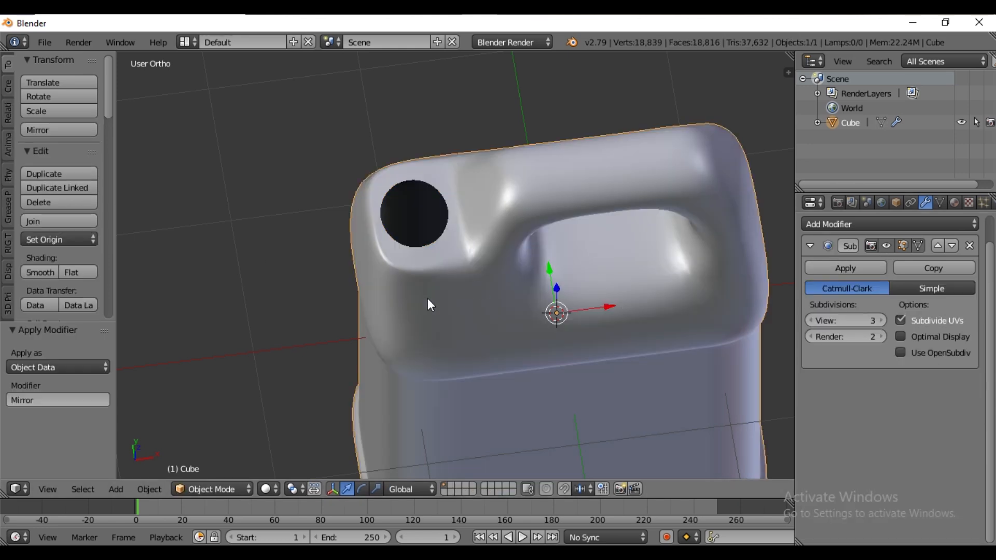
Round the full spout opening loop of the now unmirrored mesh with the LoopTools Circle operation.
key(Tab)
key(w)
click(427, 256)
In the front wireframe view, extrude the spout opening's loop and raise the new loop 0.080 along Z.
middle_drag(427, 257, 444, 214)
key(KP_1)
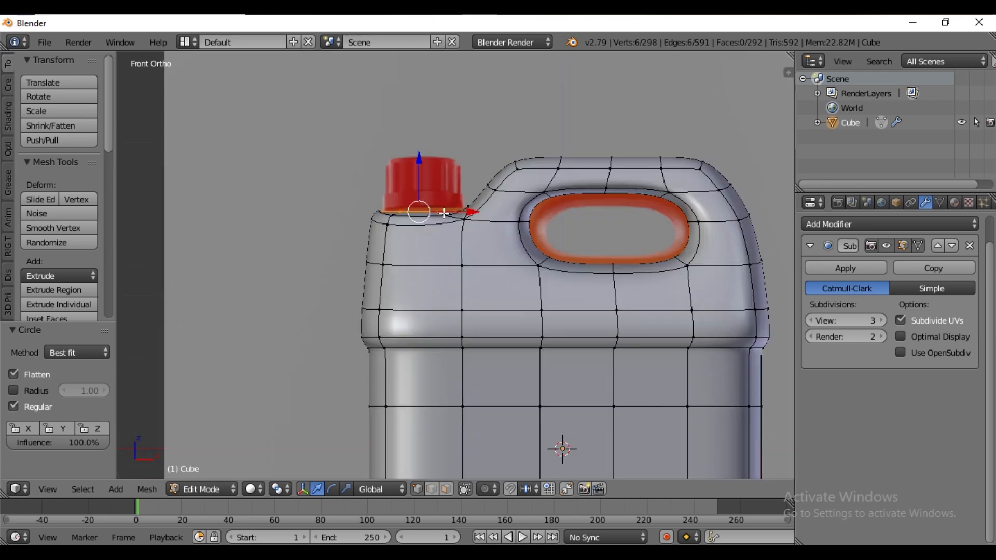
scroll(441, 234, up, 1)
click(253, 489)
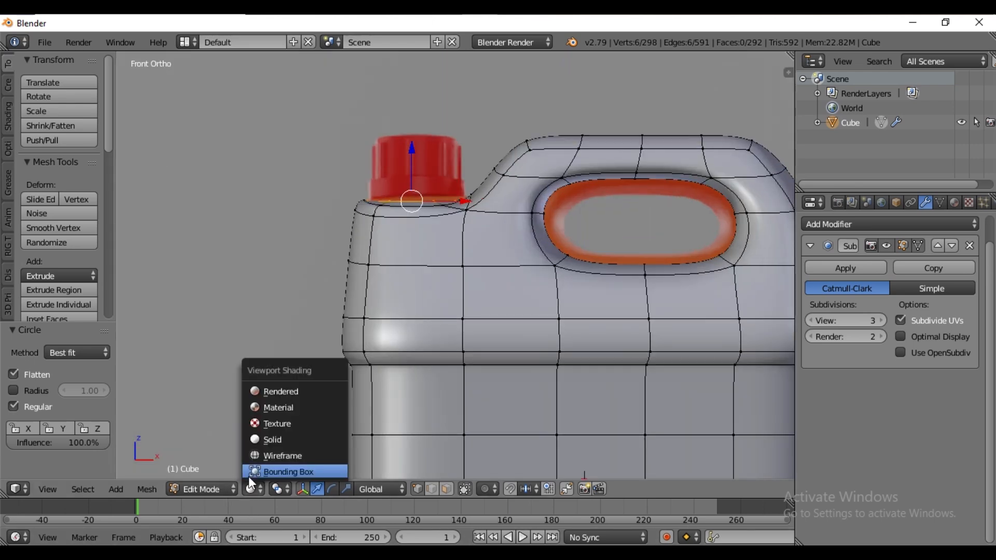
click(285, 405)
scroll(421, 206, up, 2)
key(e)
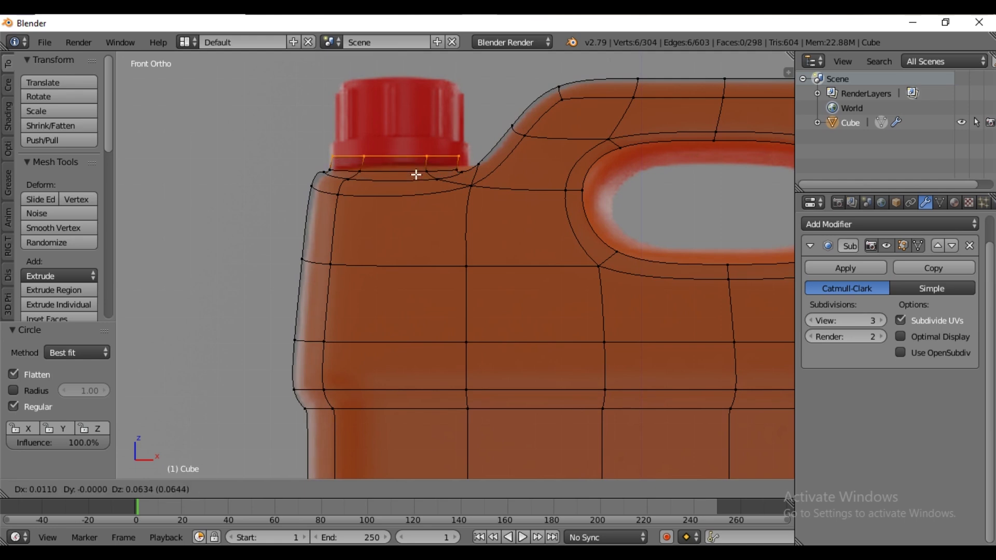
right_click(413, 167)
key(g)
key(z)
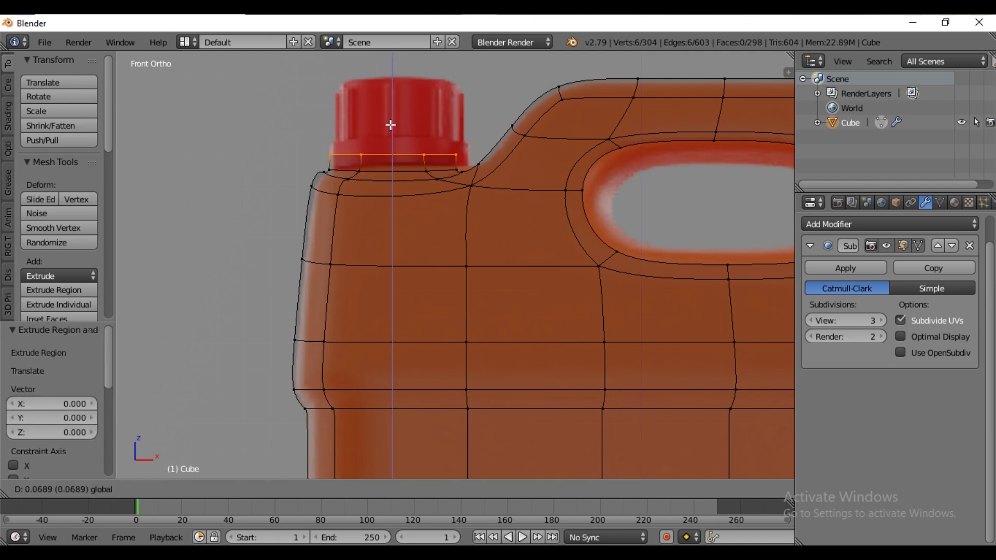
click(390, 125)
Extrude the spout collar's top loop inward at a scale of about 0.797 and extrude it upward along Z into a narrower neck.
key(e)
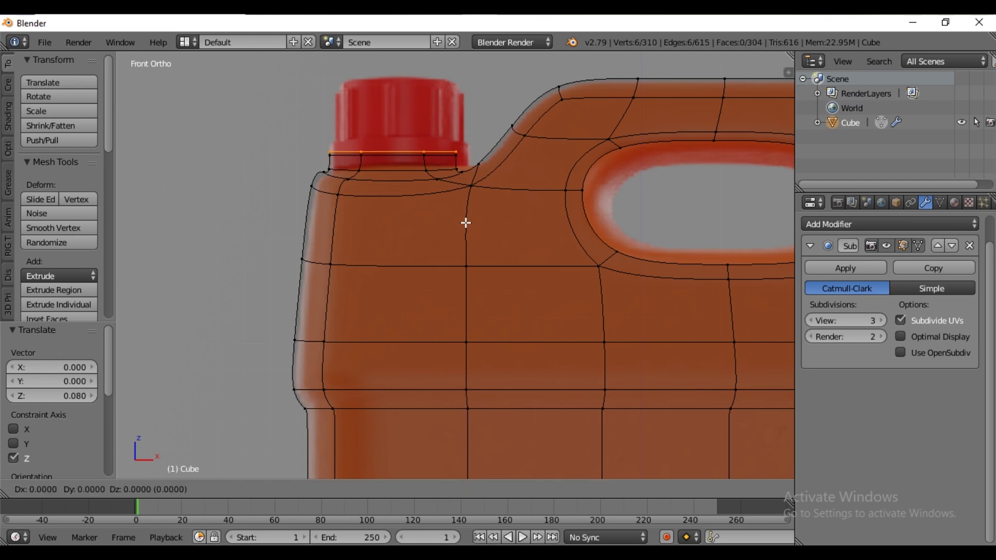
key(s)
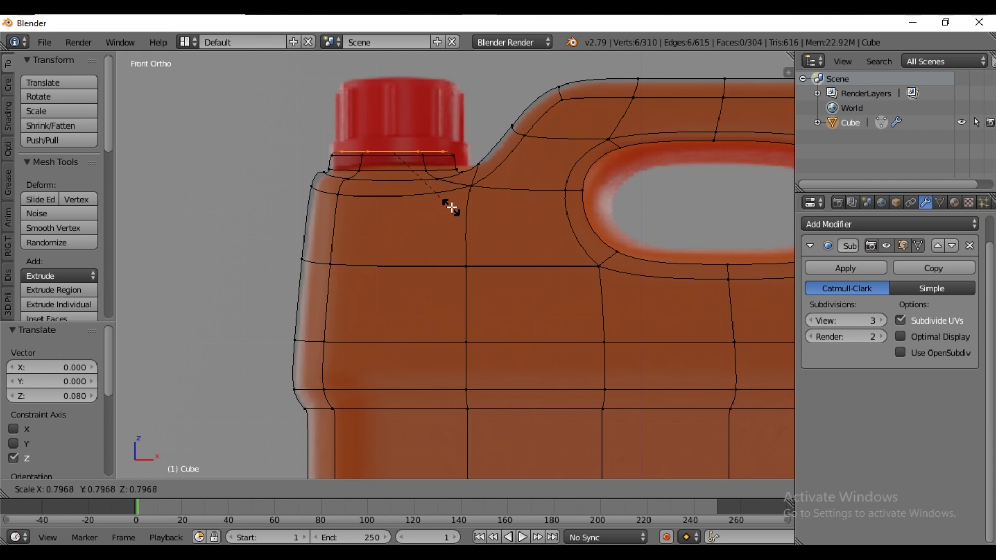
click(451, 207)
key(e)
right_click(452, 208)
drag(389, 128, 392, 88)
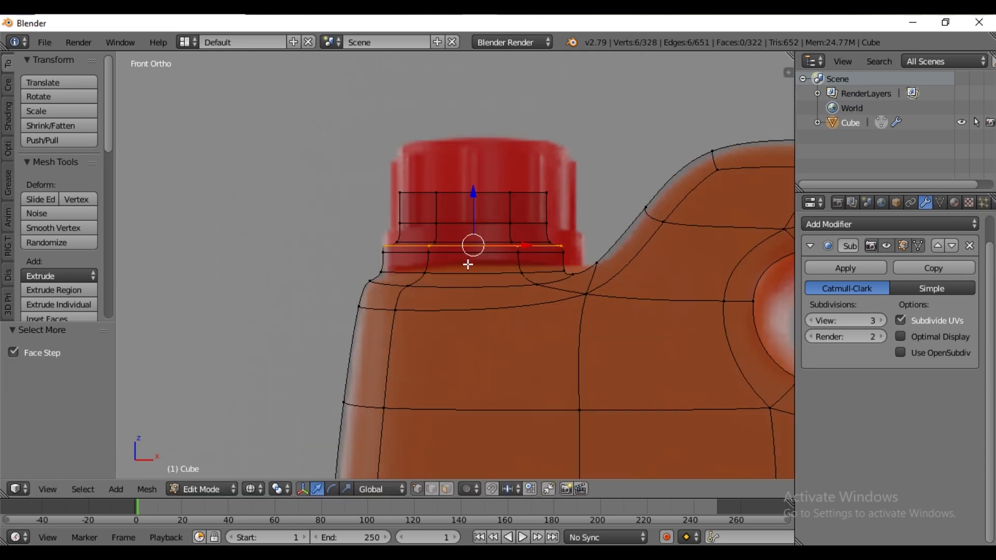
Duplicate the edge loop on the collar's upper rim in place and scale the copy by 1.05.
key(e)
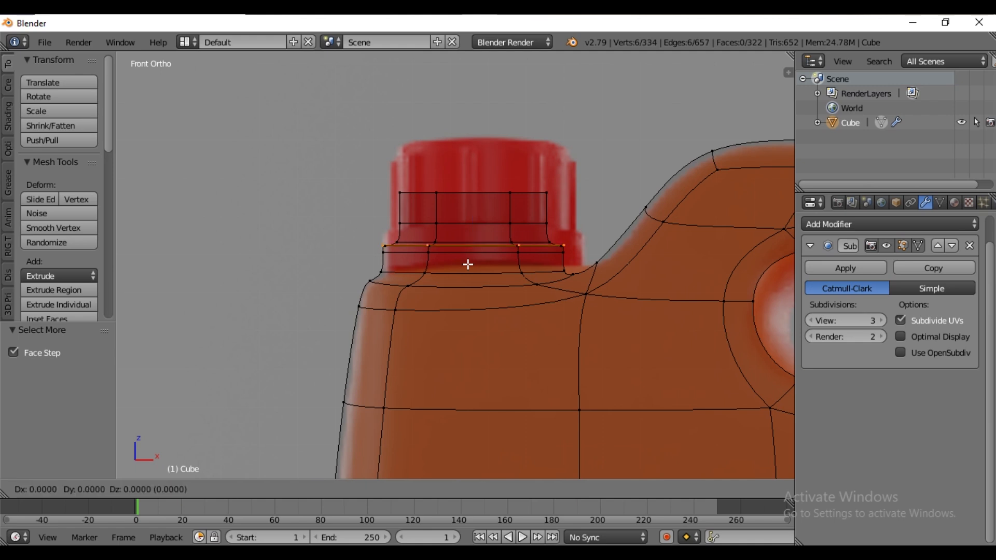
right_click(468, 265)
key(z)
middle_drag(485, 275, 497, 304)
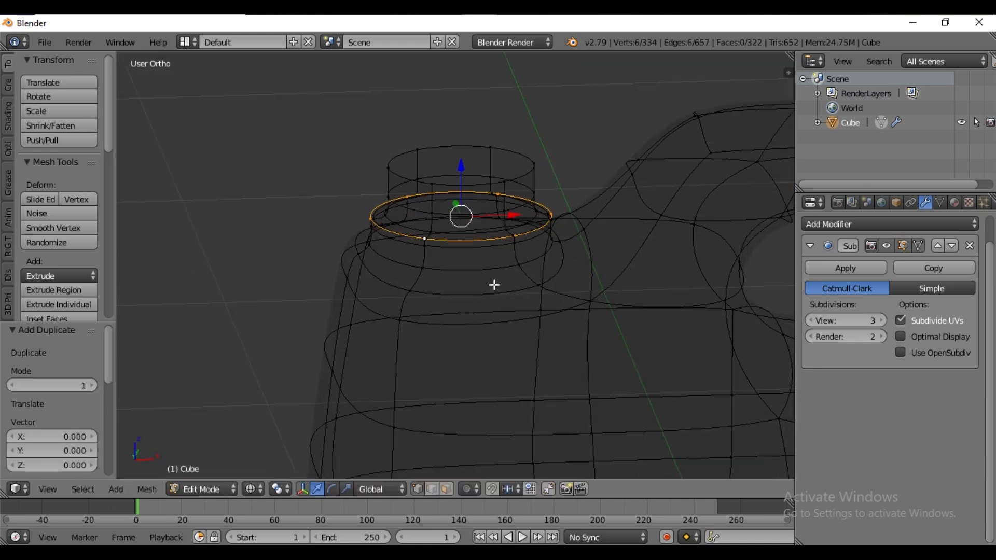
text(s1.05)
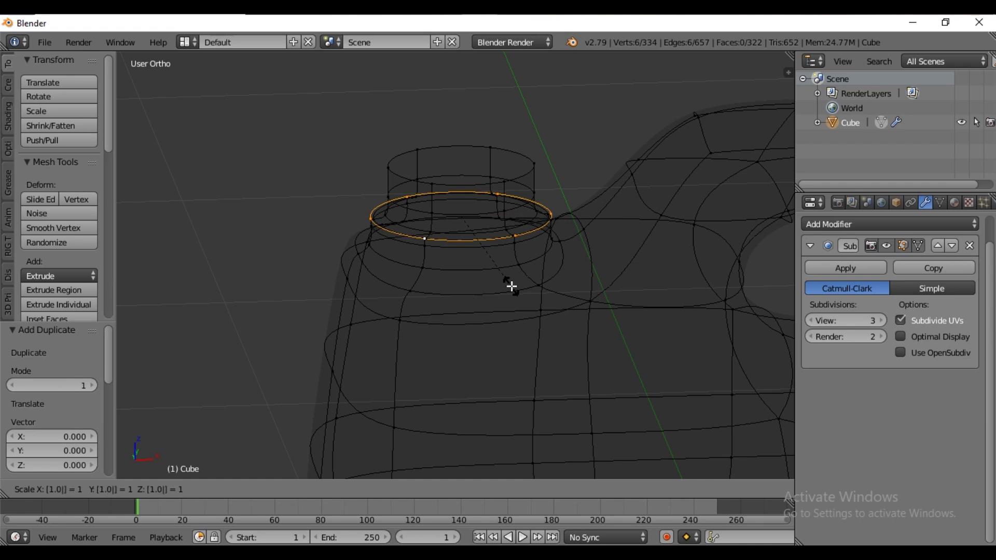
key(Return)
key(KP_1)
key(z)
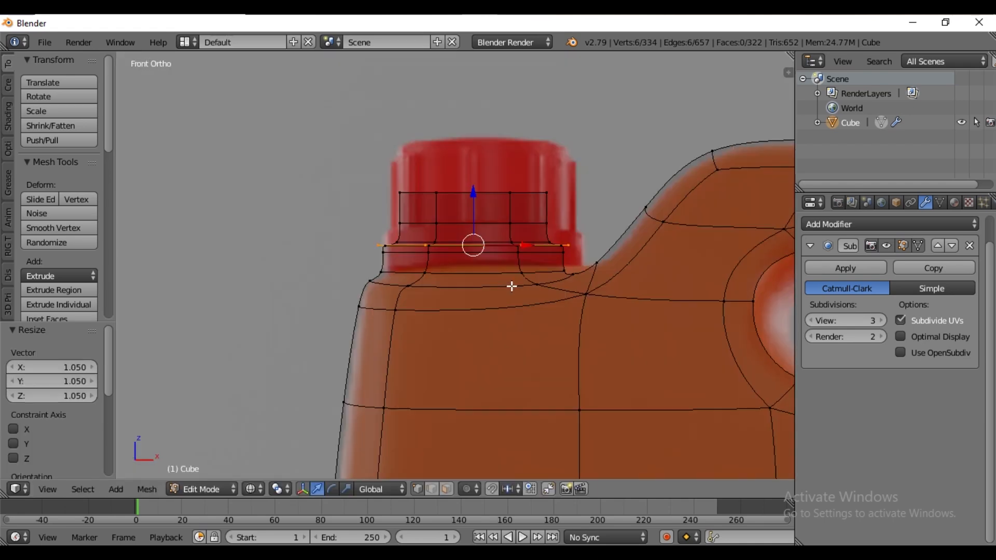
Lower the duplicated loop to the collar's base, extrude it, and raise the new loop 0.065 along Z.
mouse_move(473, 193)
mouse_down()
mouse_move(474, 218)
mouse_move(479, 207)
mouse_up()
key(e)
right_click(507, 290)
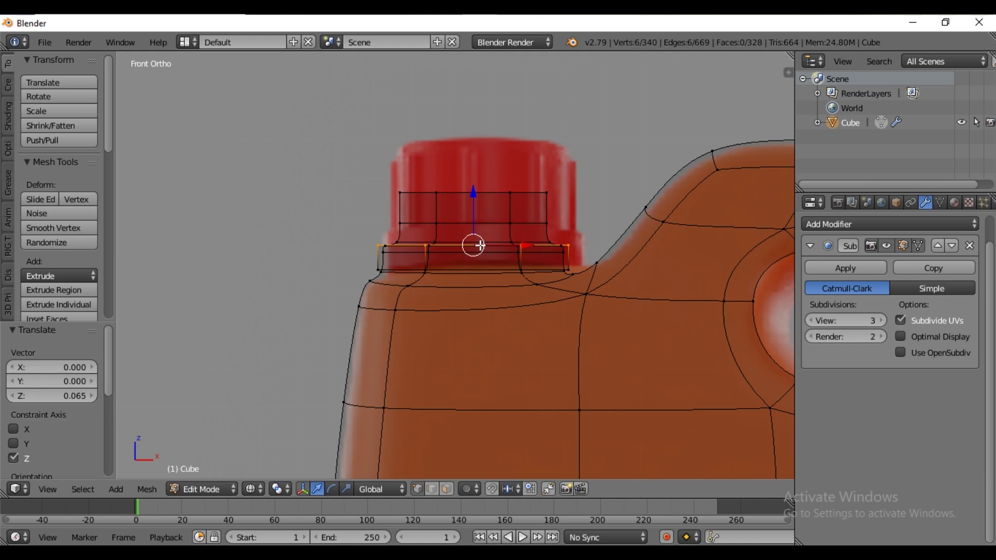
Grow the selection to the whole ring around the collar, separate it into its own object, and select it in Object Mode.
key(ctrl+KP_Add)
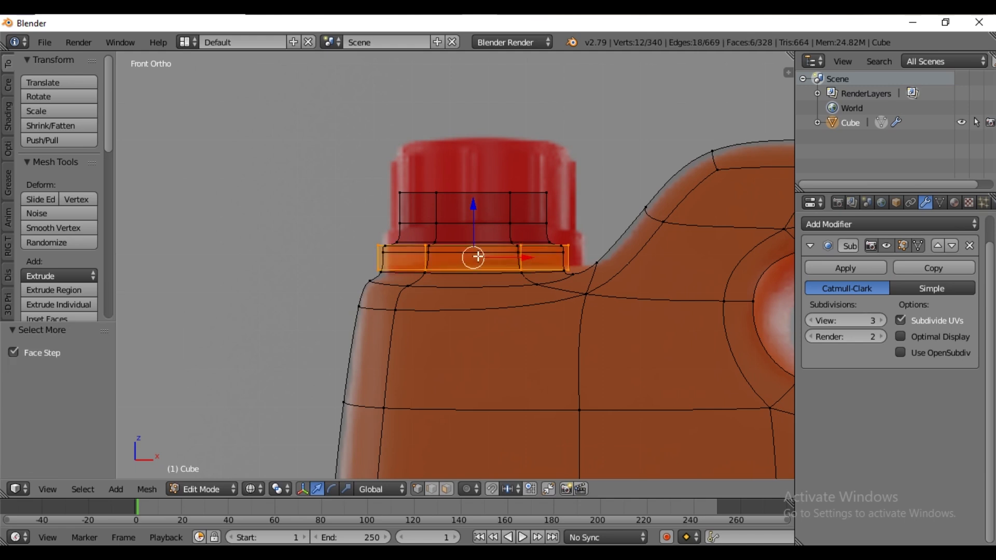
key(p)
click(478, 256)
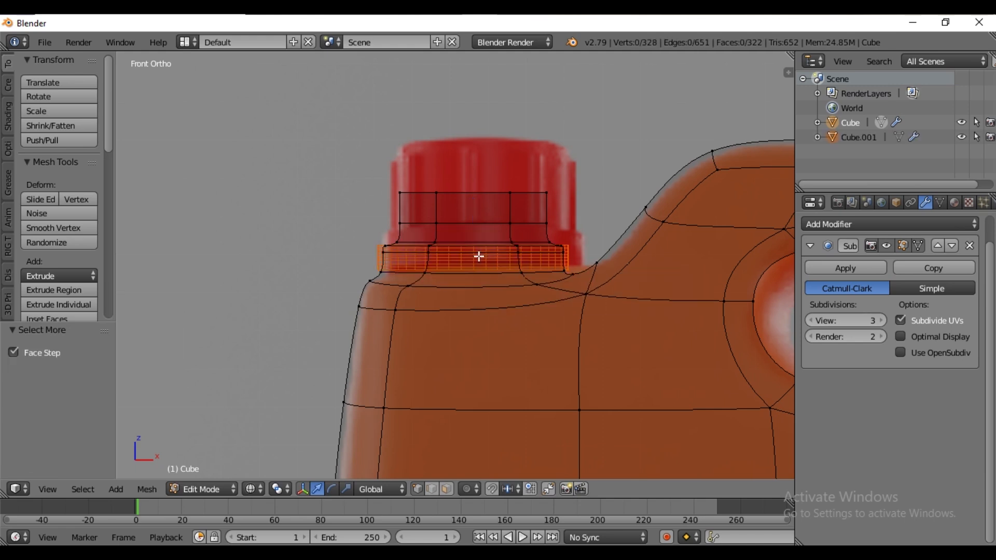
key(Tab)
right_click(478, 256)
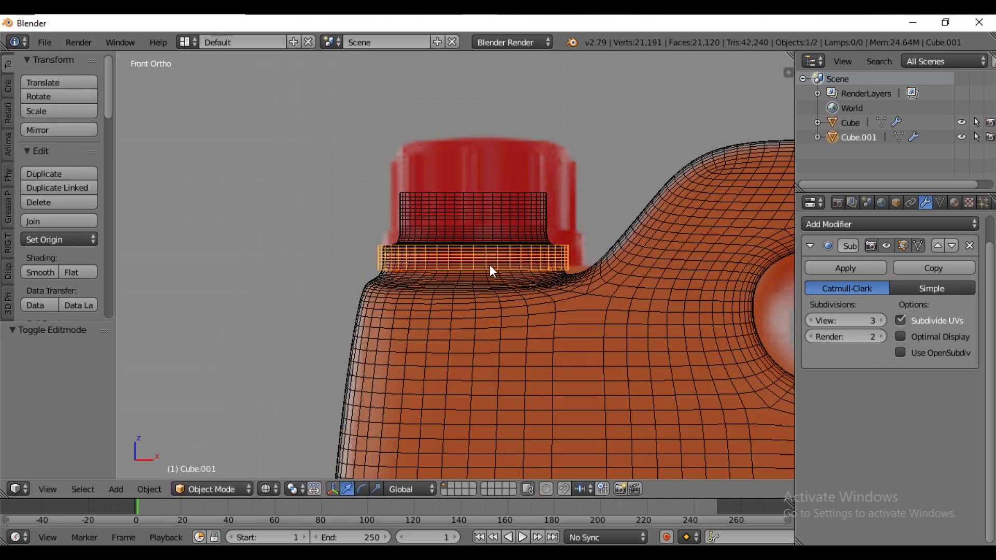
Rename the separated ring object as "cap support" and the can body as "jerry can".
double_click(854, 138)
text(cap suppor)
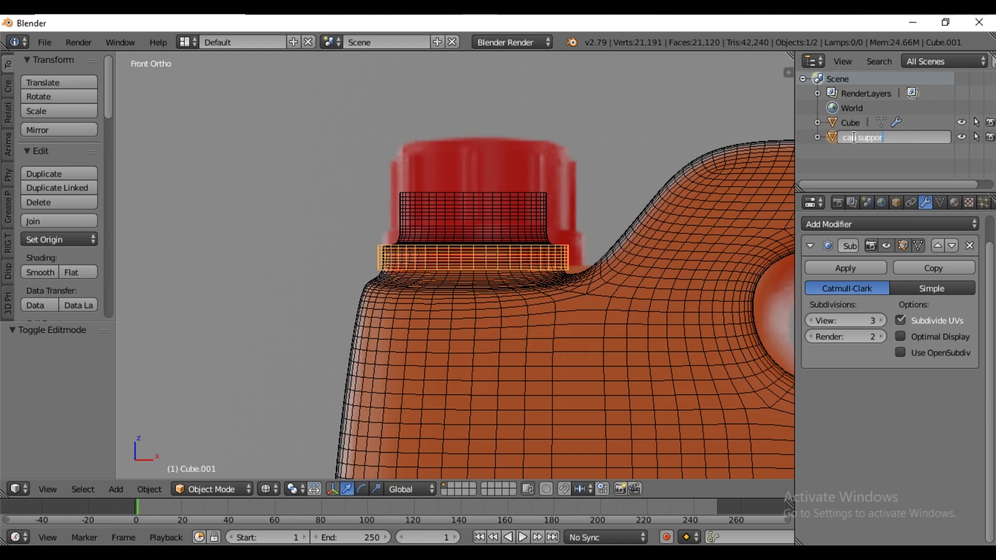
key(Return)
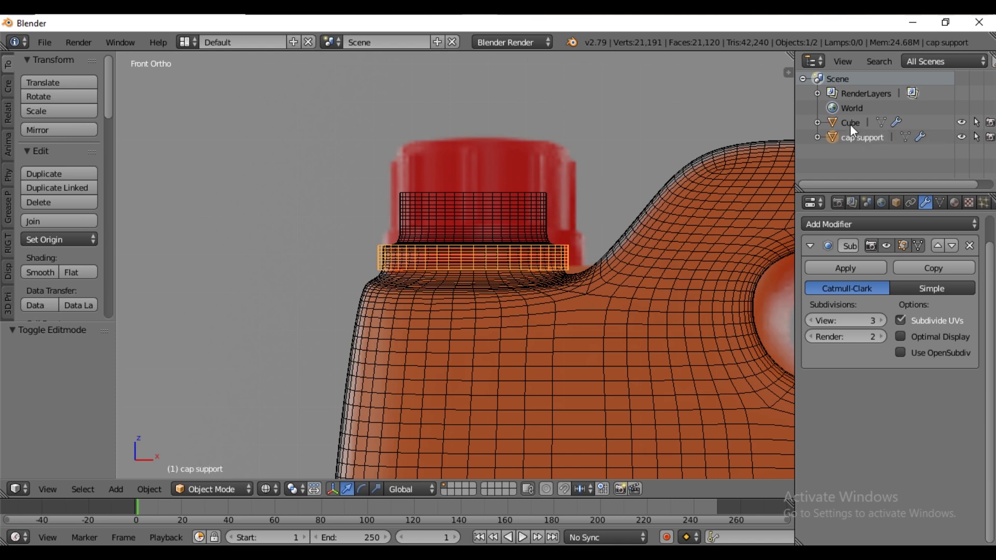
double_click(852, 123)
text(jerry can)
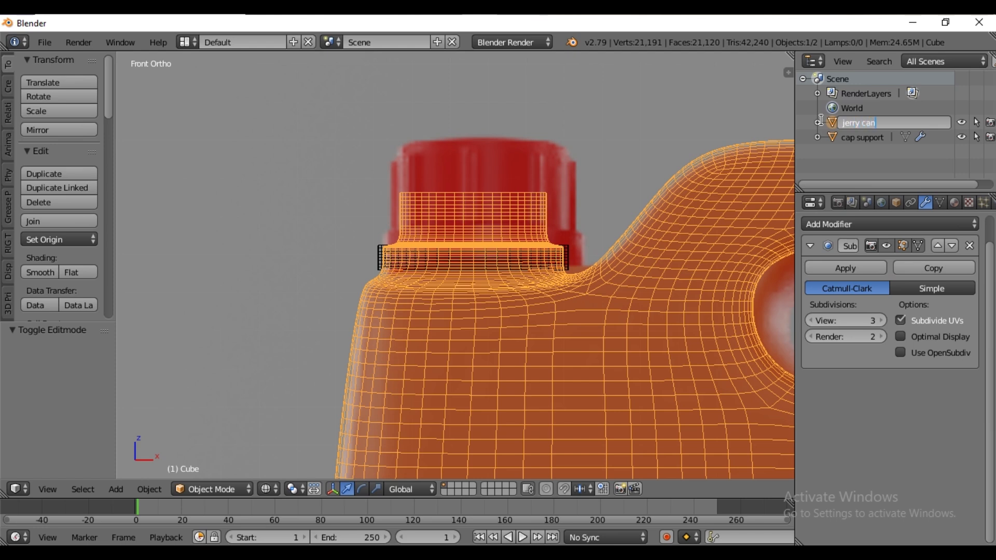
key(Return)
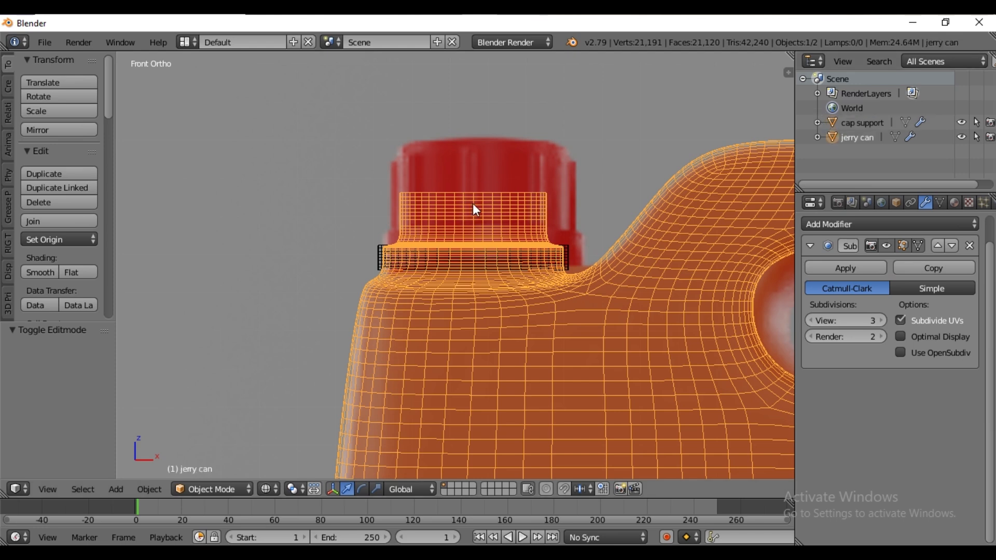
In the cap support mesh, duplicate the upper edge loop in place and scale the copy by 0.831.
right_click(513, 264)
key(Tab)
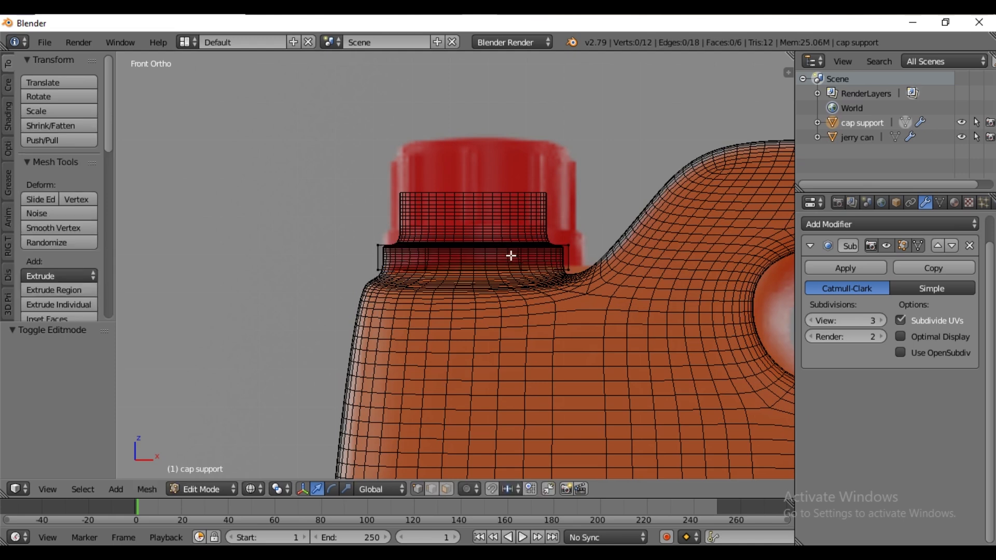
alt+right_click(510, 248)
key(shift+d)
right_click(509, 247)
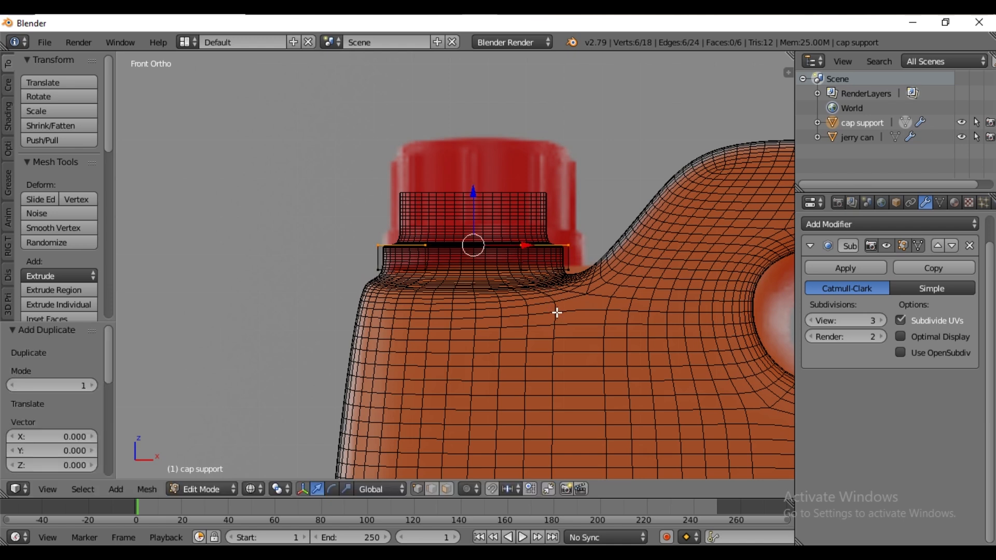
key(s)
click(548, 293)
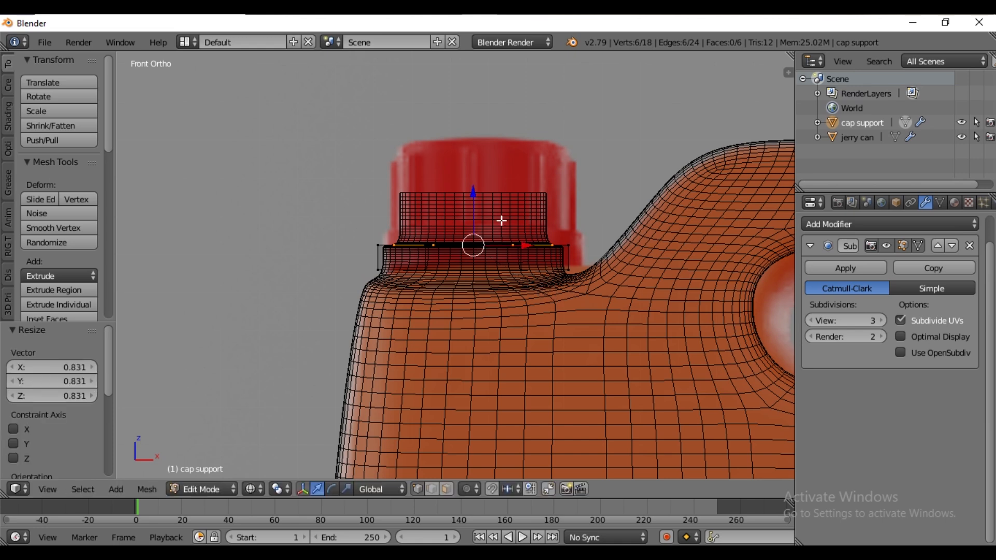
Extrude the cap support's duplicated inner loop and raise the new loop 0.127 along Z.
scroll(499, 218, up, 4)
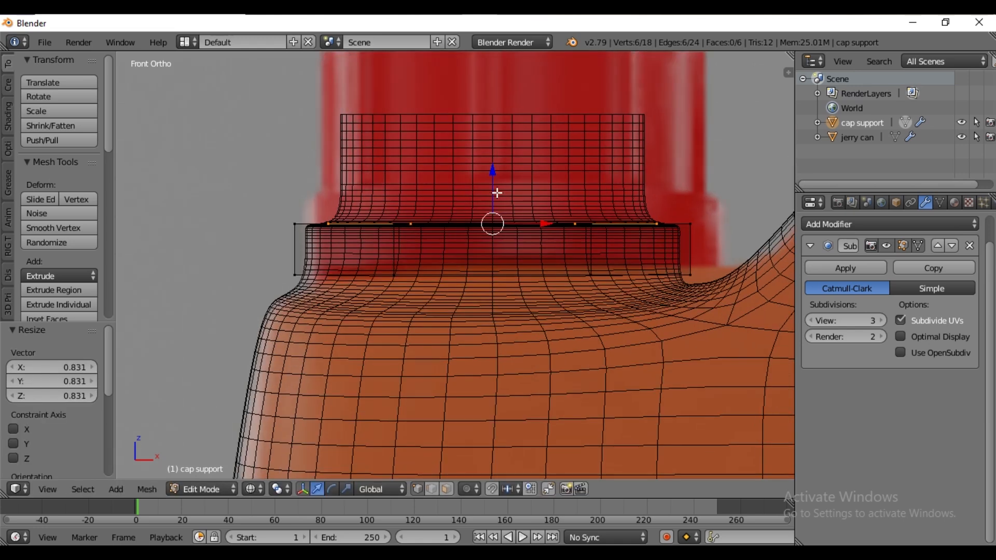
key(e)
key(z)
click(512, 80)
scroll(526, 207, down, 5)
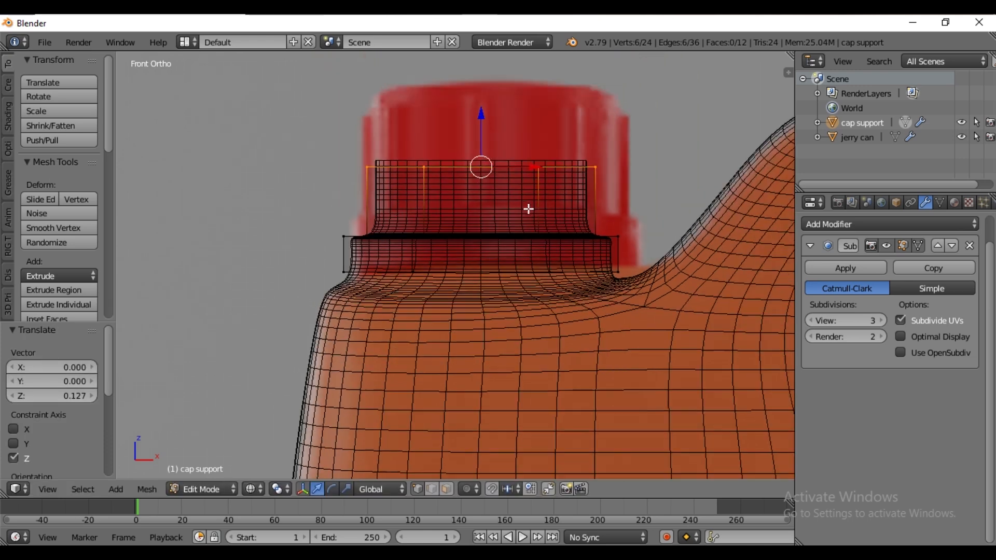
Raise the top loop of the cap's inner wall about 0.12 along Z toward the reference cap's top.
key(e)
key(z)
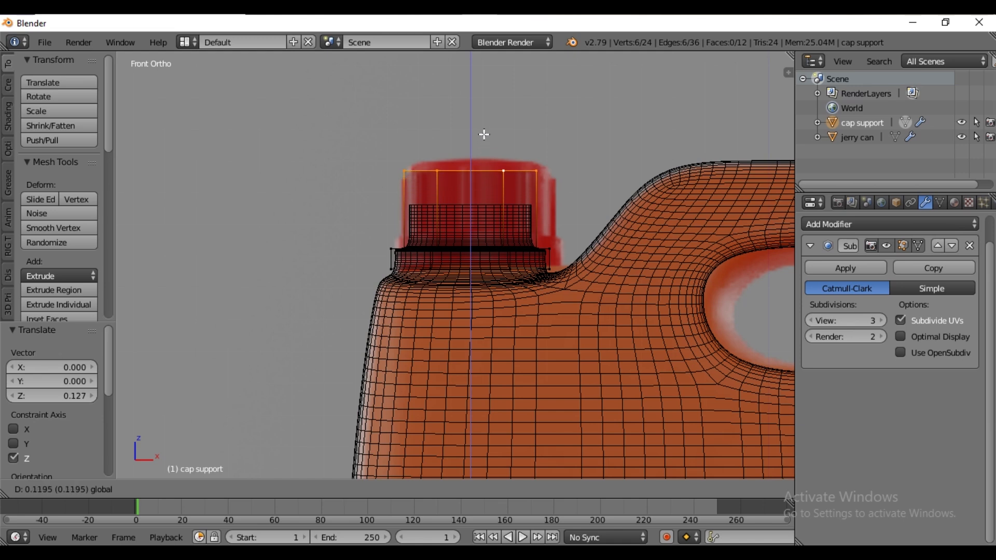
Raise the cap's top rim by 0.129 and another 0.009 along Z, adding an edge loop just below it.
click(484, 131)
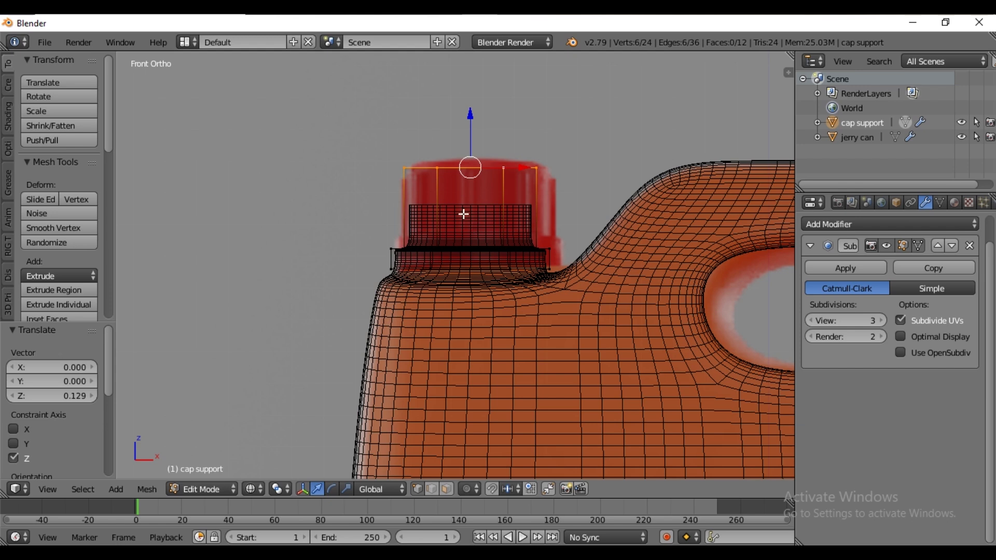
key(ctrl+r)
click(460, 207)
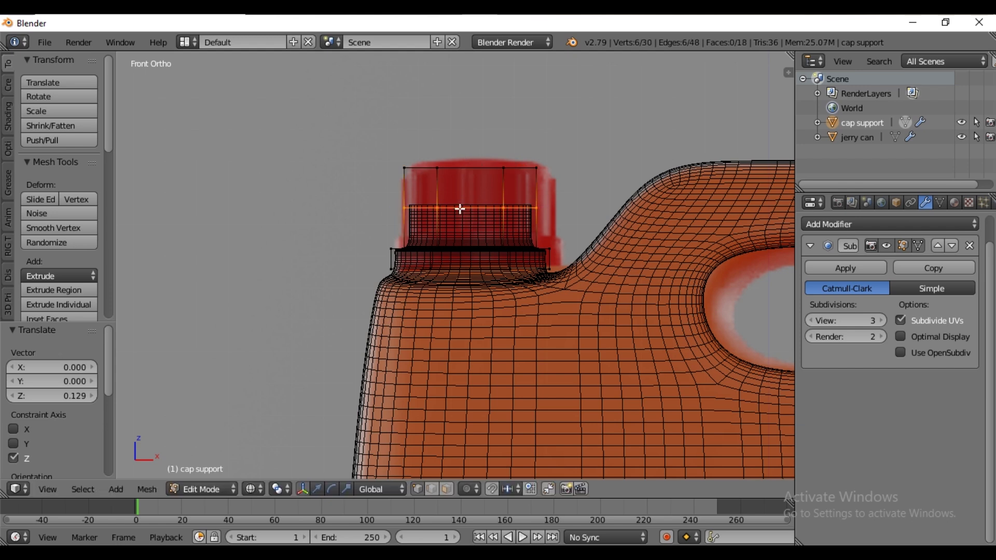
click(463, 162)
alt+shift+right_click(463, 167)
drag(470, 145, 470, 142)
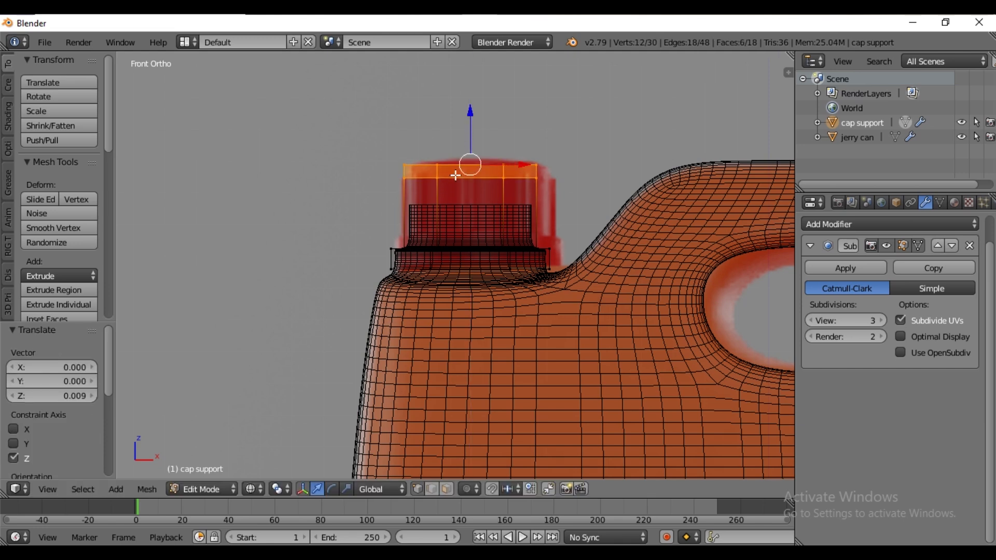
Add an edge loop near the cap's lower edge and move the bottom loop by -0.011 along Z.
right_click(455, 175)
alt+right_click(463, 256)
key(ctrl+r)
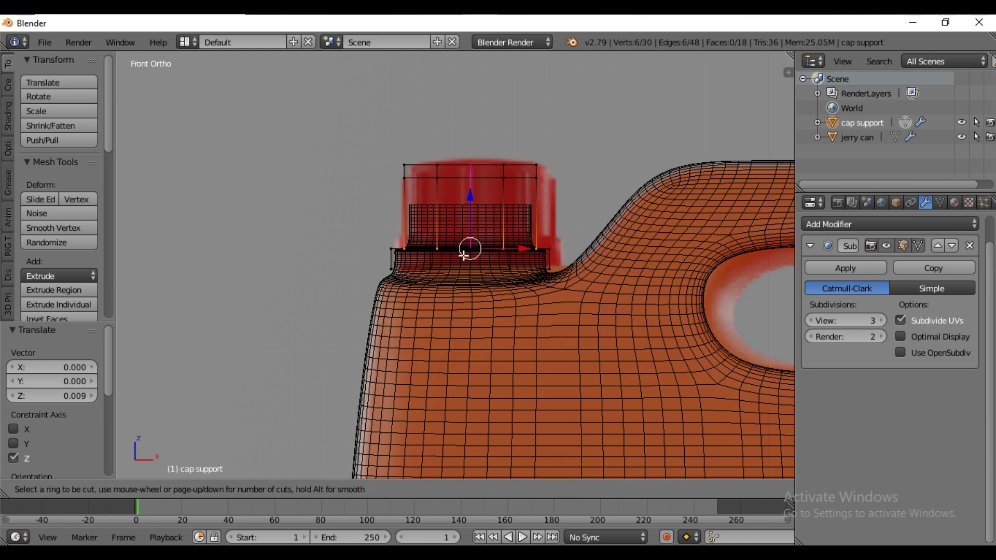
click(419, 236)
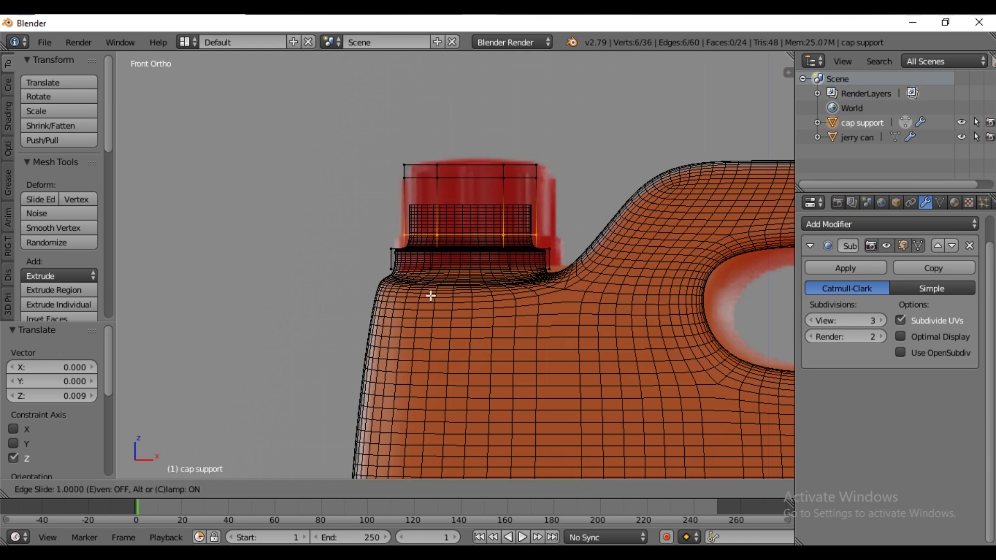
click(431, 295)
key(g)
key(z)
click(475, 200)
Show the model in solid shading and separate all of the upper cap cylinder's geometry from the cap support into its own object.
click(254, 489)
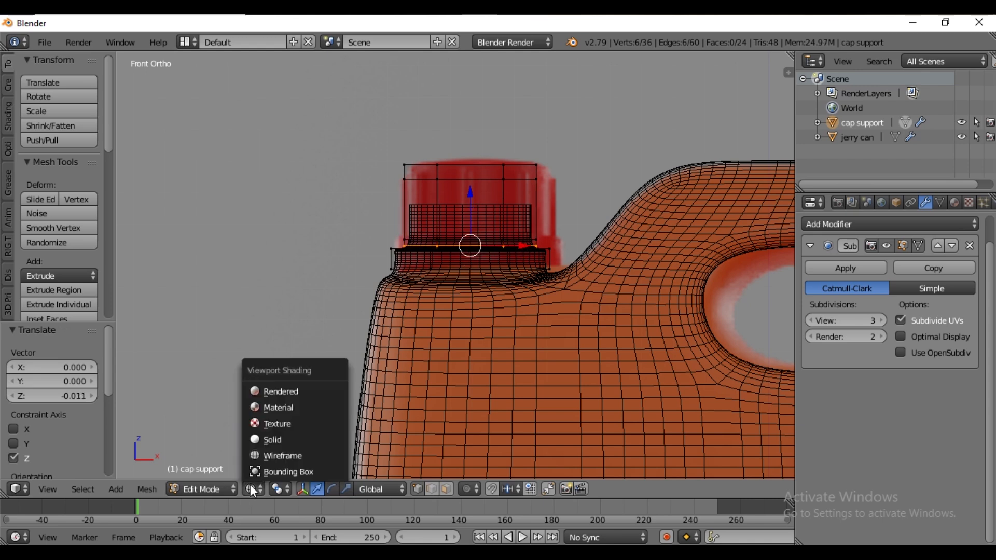
click(266, 437)
middle_drag(428, 307, 464, 234)
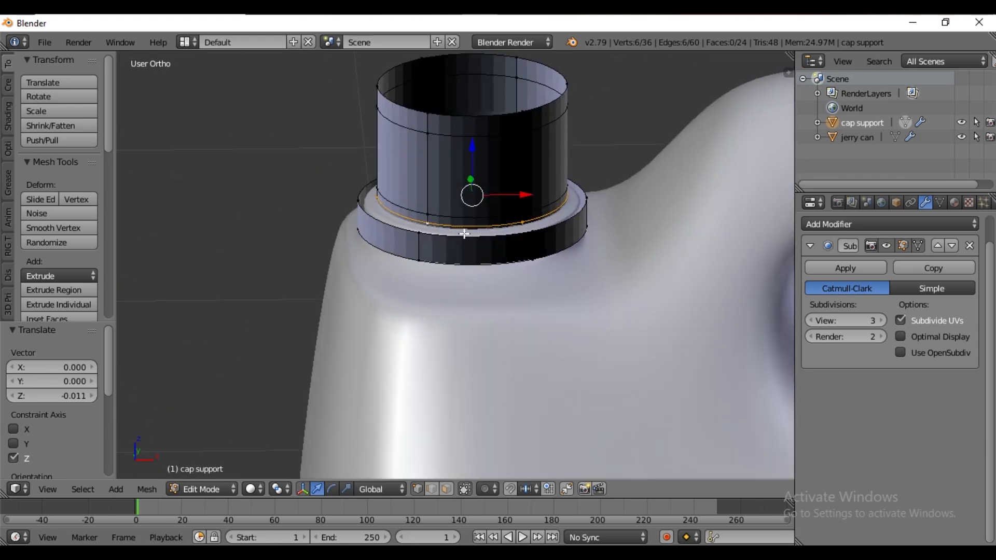
key(ctrl+KP_Add)
key(ctrl+KP_Add)
key(ctrl+KP_Add)
key(p)
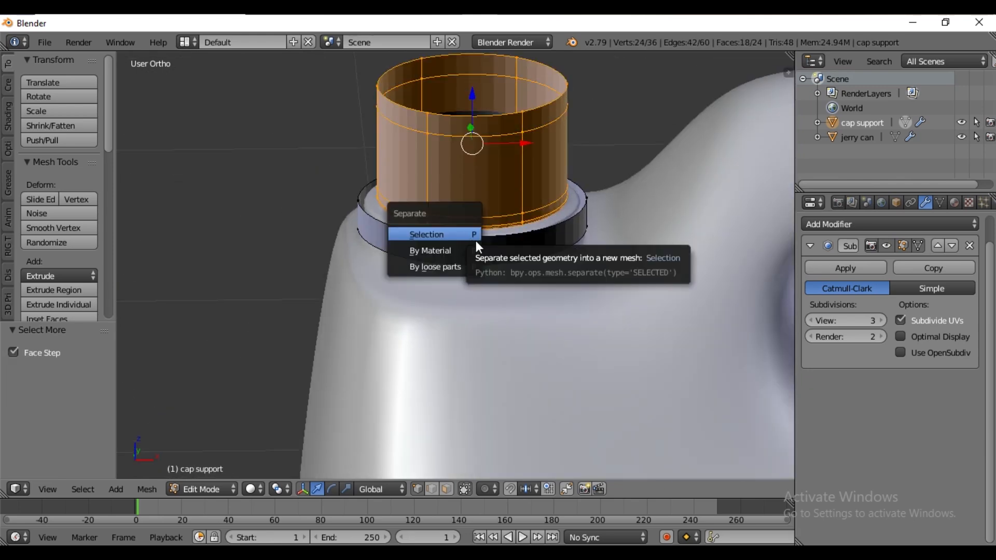
click(473, 237)
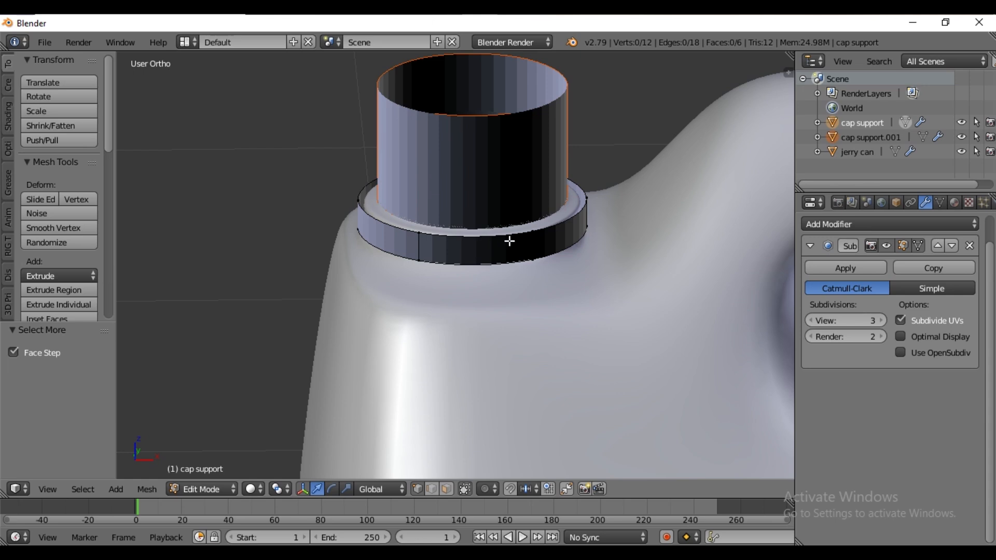
key(Tab)
Rename the separated cylinder object to "cap".
right_click(488, 171)
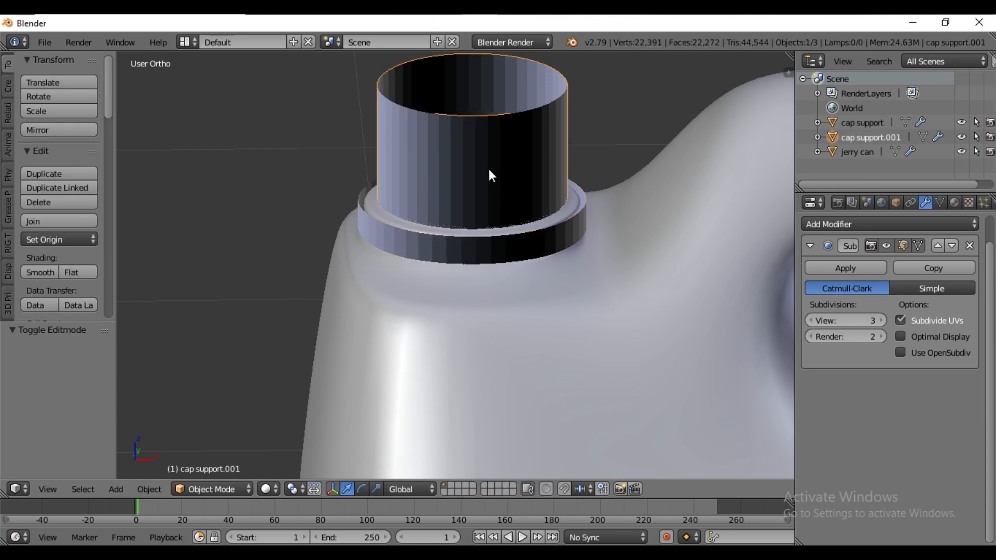
double_click(872, 138)
text(cap)
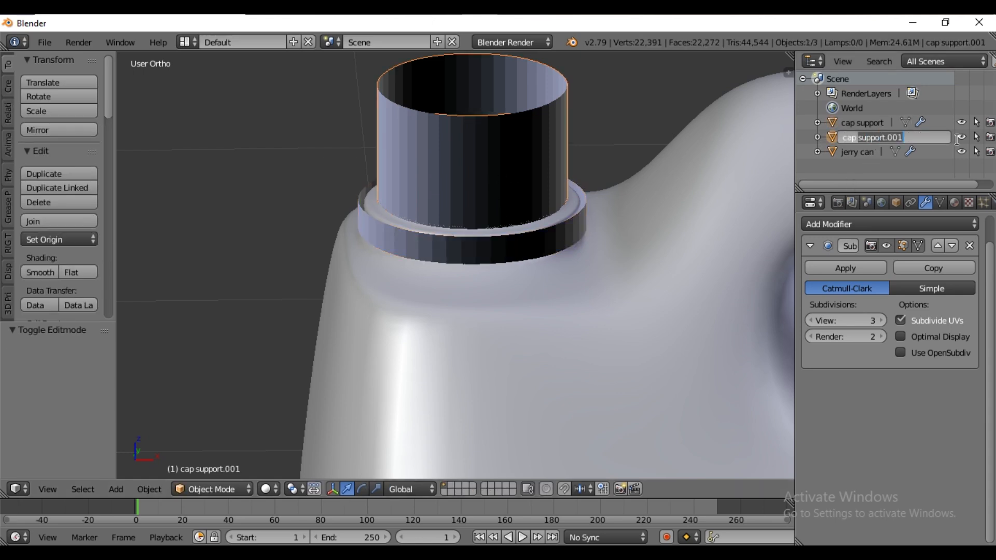
key(Return)
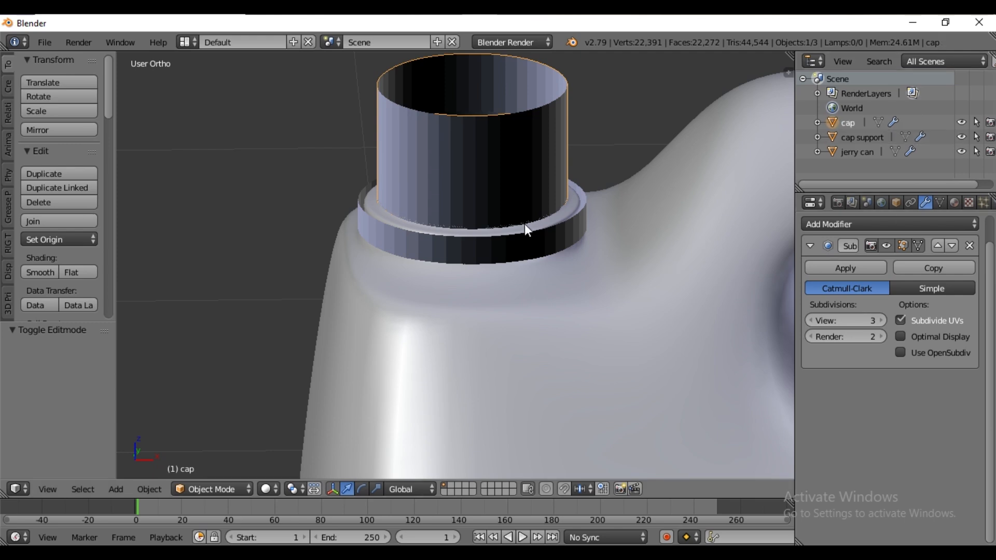
Set the cap's Subdivision Surface levels to 1 for both view and render.
scroll(528, 213, down, 1)
middle_drag(534, 231, 516, 246)
scroll(524, 222, up, 2)
key(Tab)
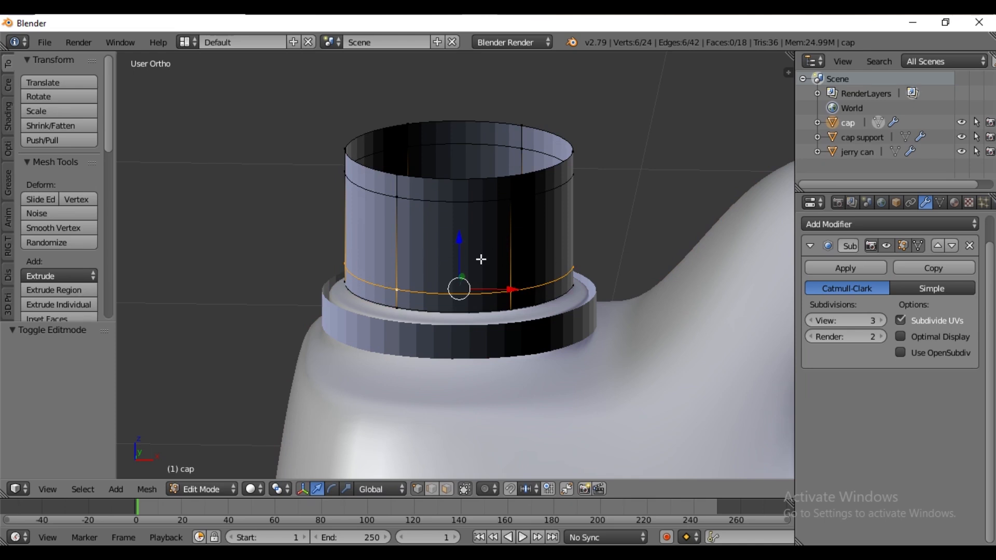
key(Tab)
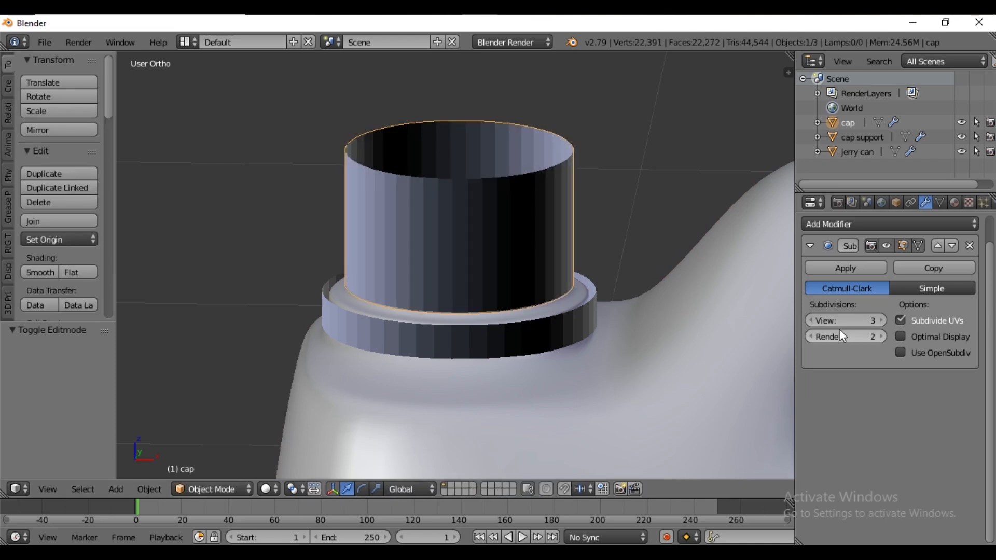
click(809, 319)
click(809, 319)
click(810, 337)
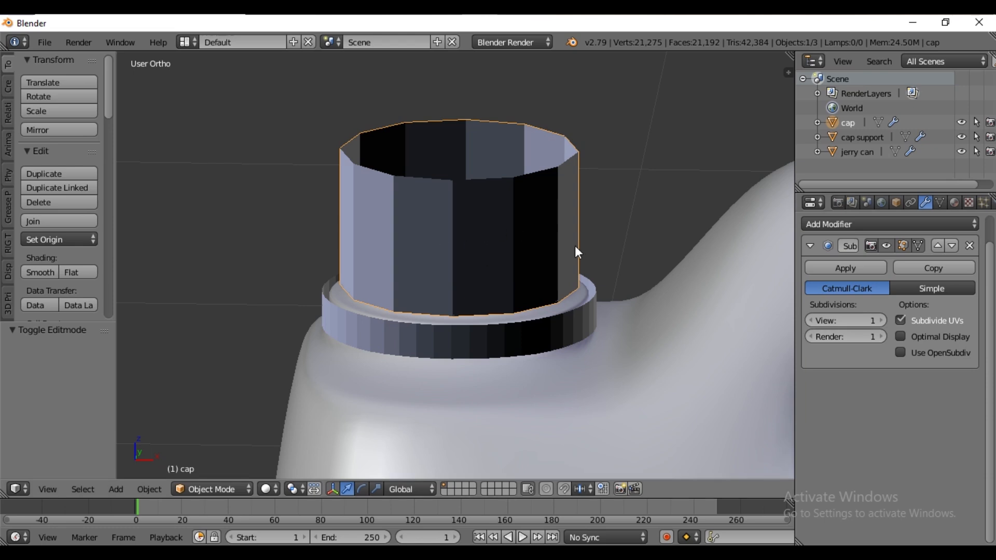
Compare the cap with the reference image in front wireframe view and apply its Subdivision Surface modifier.
key(KP_1)
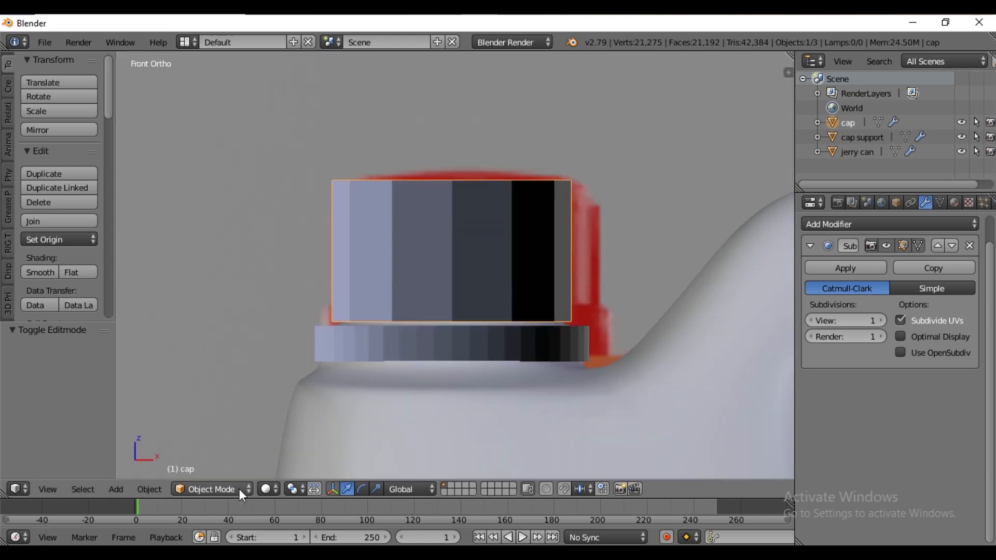
click(266, 488)
click(300, 455)
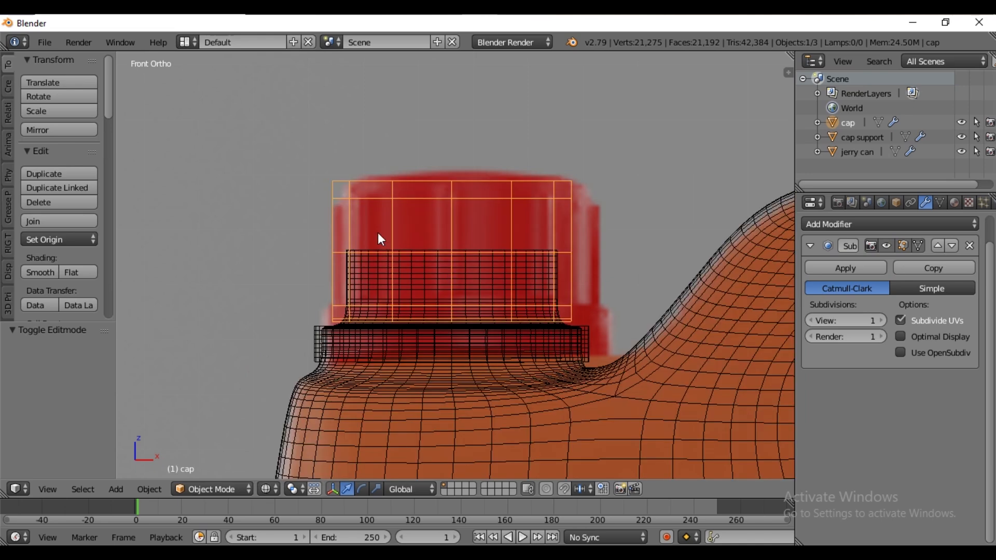
click(836, 269)
In solid shading, extrude the cap's open top edge loop inward twice, scaling it to 0.938 and then 0.725.
middle_drag(555, 250, 550, 301)
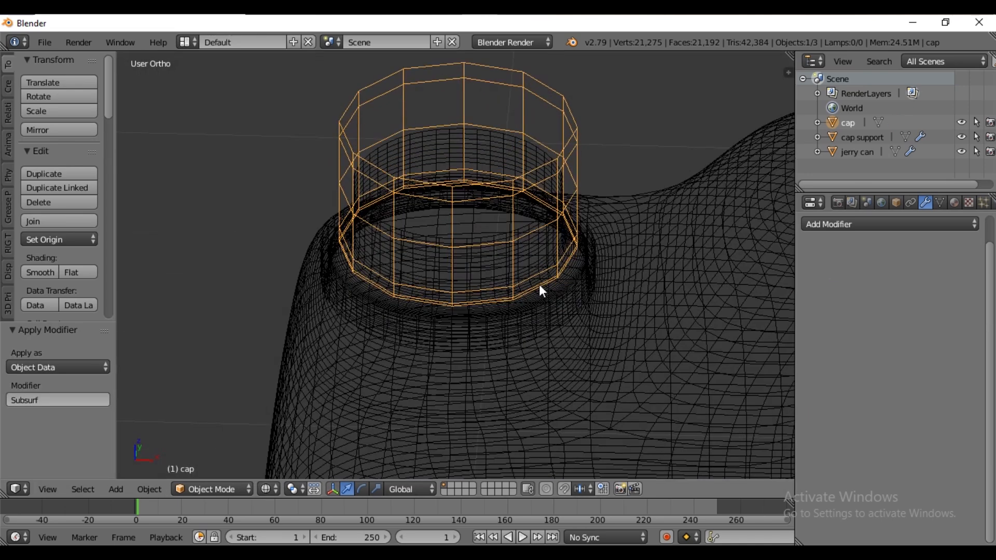
key(Tab)
click(253, 489)
click(274, 436)
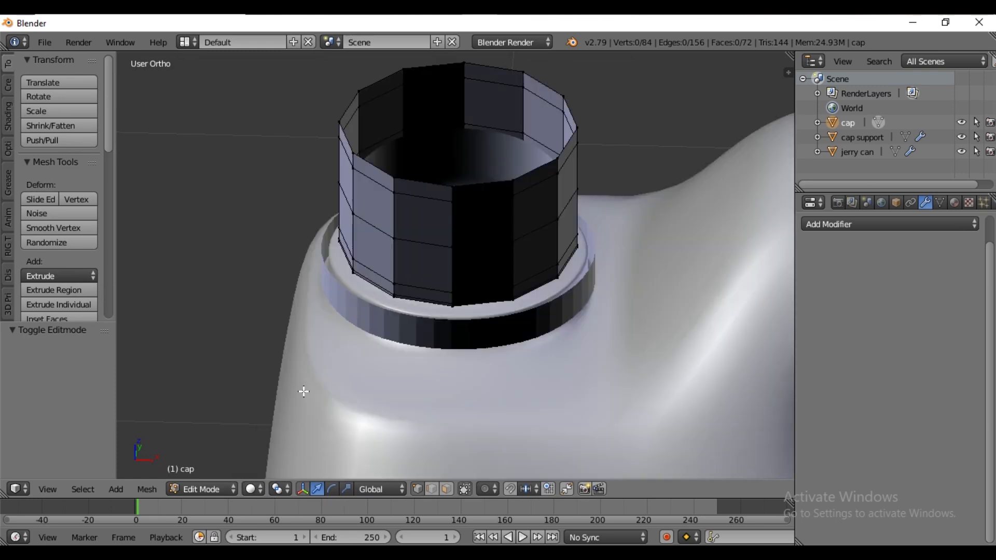
scroll(473, 202, down, 1)
alt+right_click(474, 197)
key(e)
key(s)
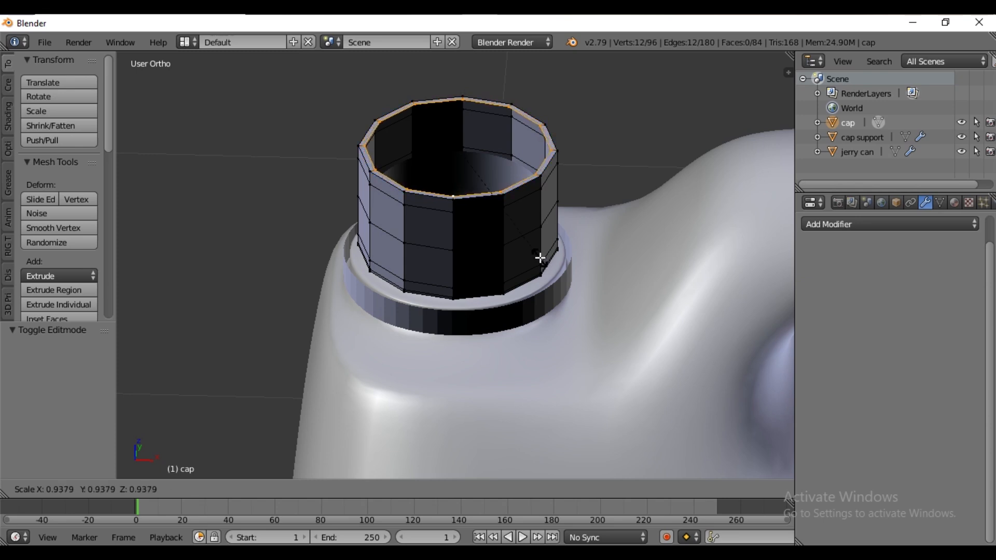
click(540, 258)
key(e)
key(s)
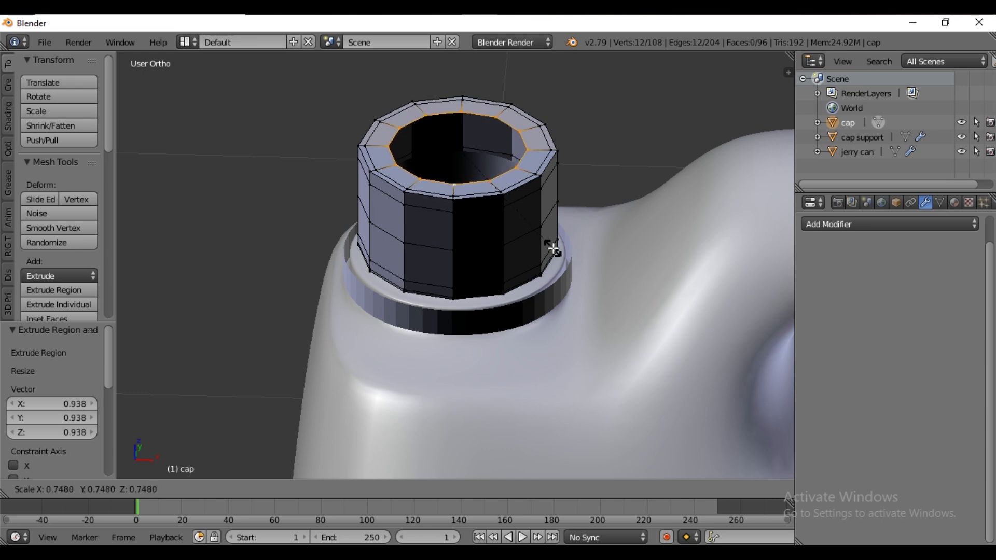
click(552, 245)
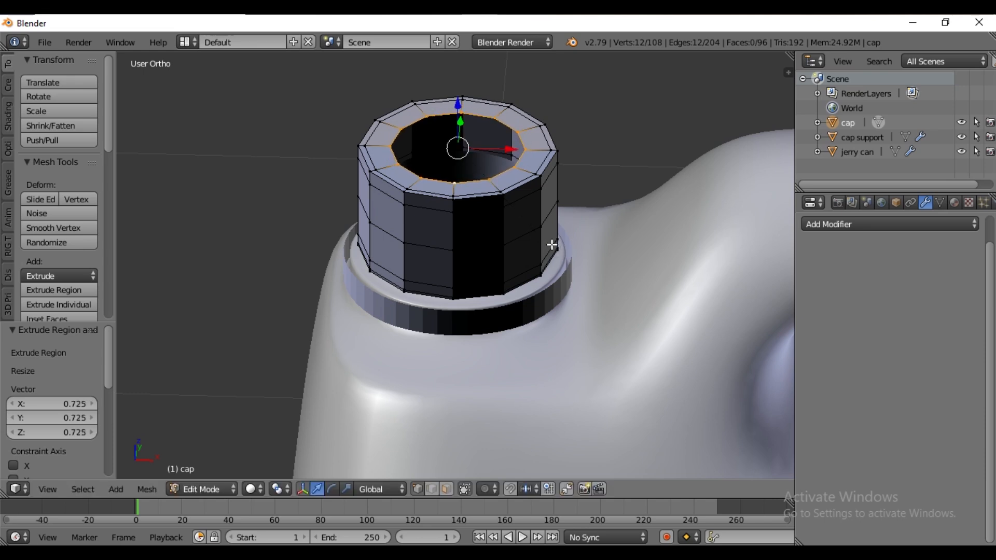
Close the remaining hole in the cap's top with a Grid Fill using a span of 3.
key(ctrl+f)
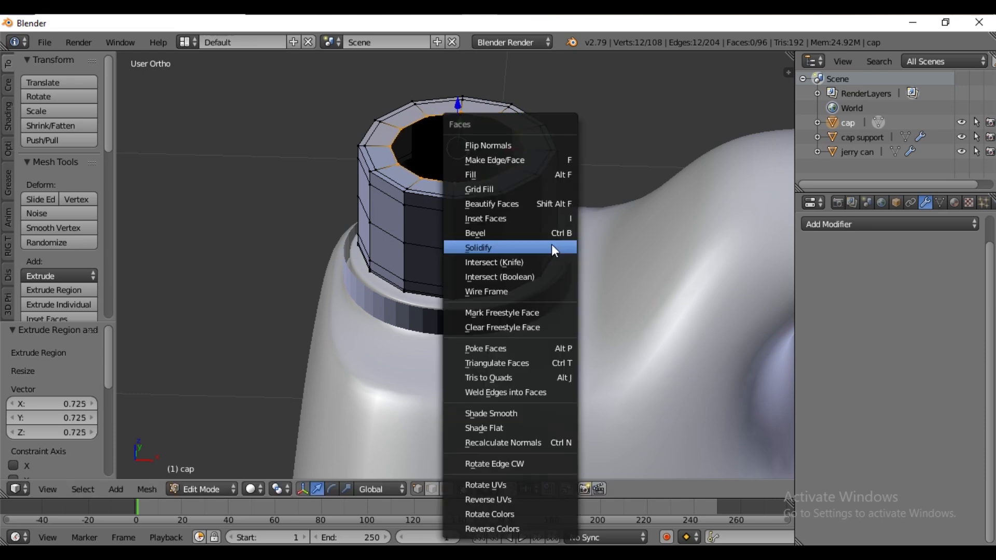
click(522, 190)
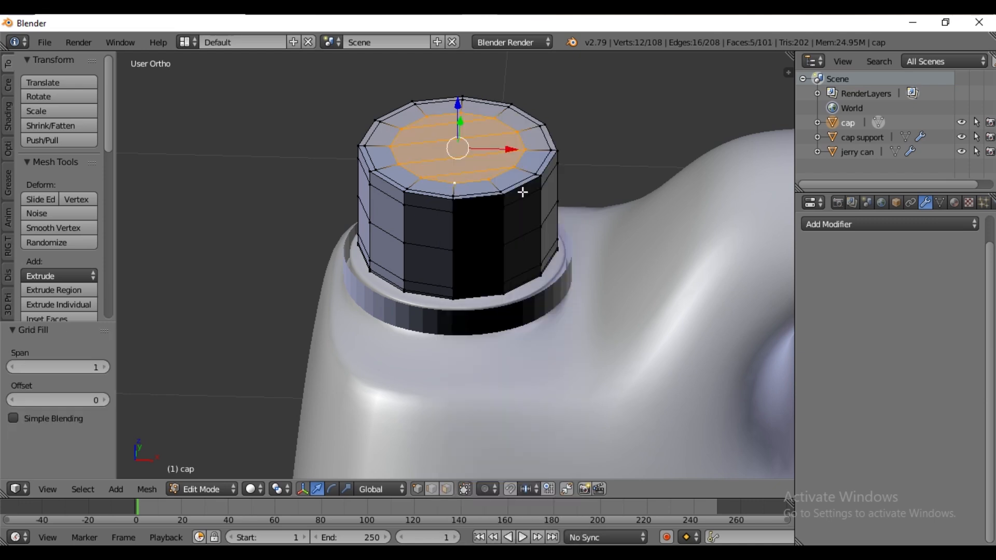
click(105, 367)
click(105, 367)
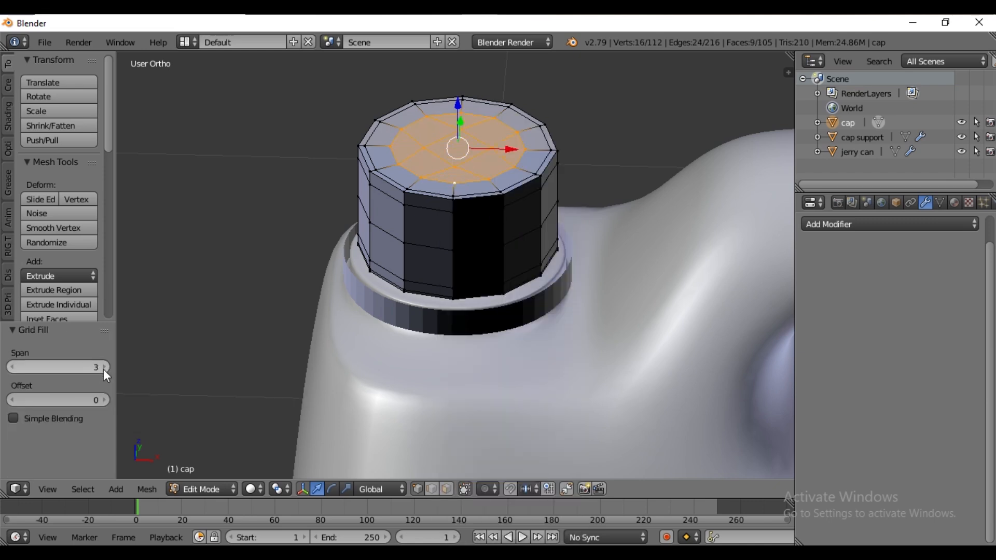
Add a new Subdivision Surface modifier to the cap object and inspect its top surface.
middle_drag(524, 288, 500, 250)
key(Tab)
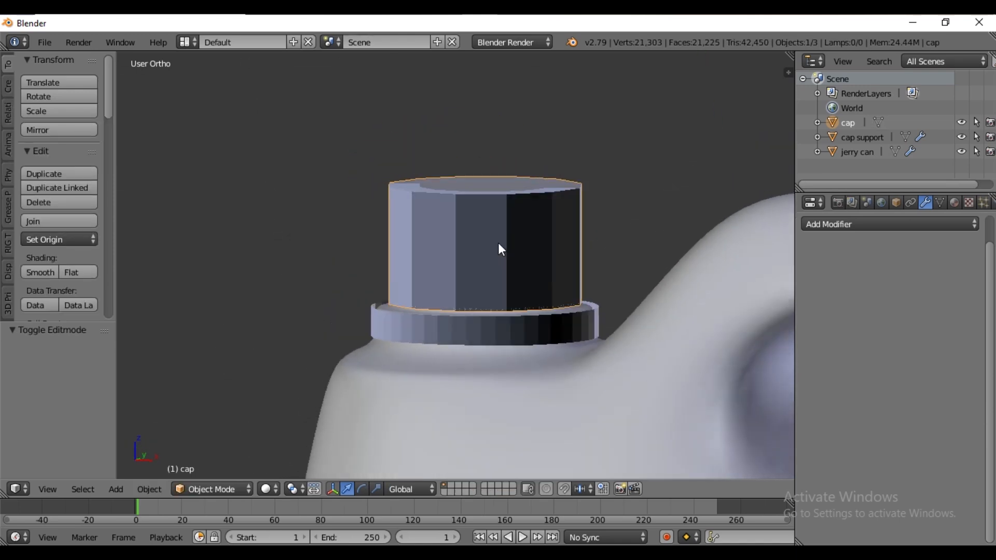
click(870, 223)
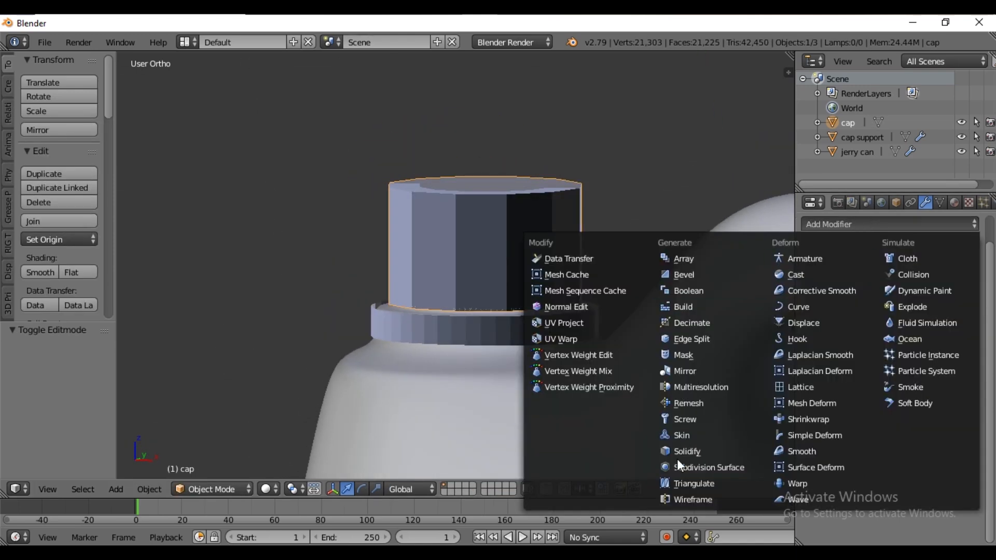
click(711, 466)
middle_drag(563, 307, 495, 231)
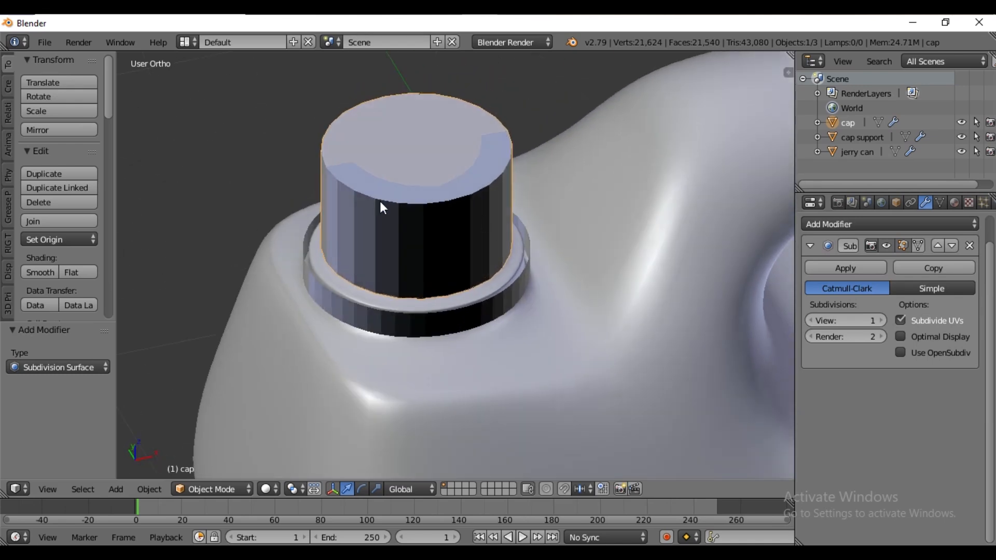
middle_drag(380, 202, 370, 216)
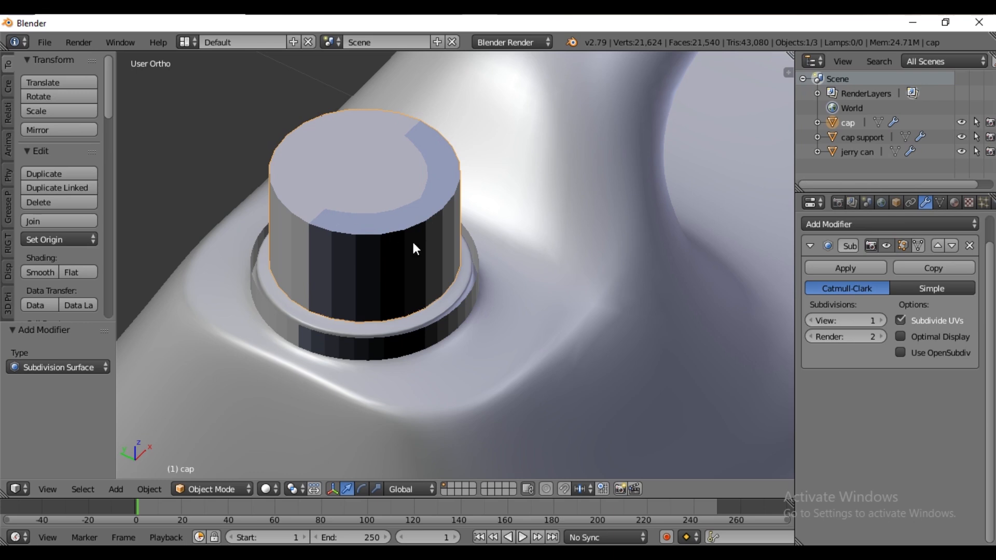
Select the cap's entire mesh and recalculate its normals so that all faces point outward.
key(Tab)
key(a)
key(a)
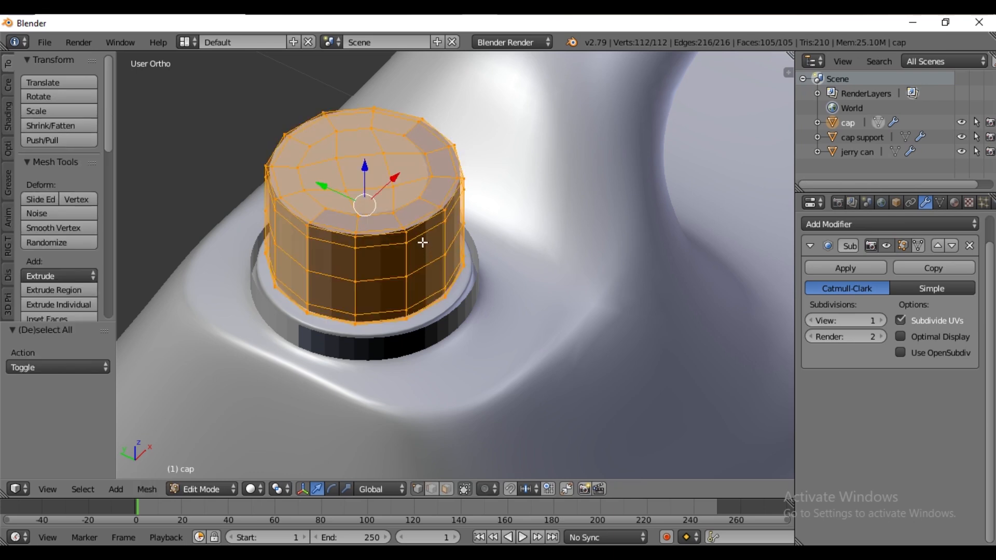
key(Tab)
mouse_move(437, 247)
middle_down()
mouse_move(369, 211)
mouse_move(449, 241)
middle_up()
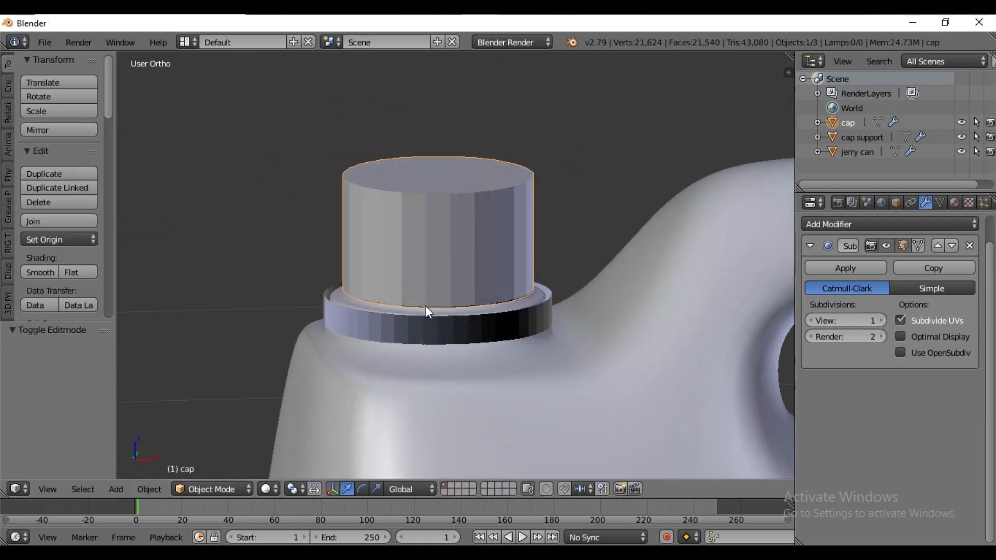
Recalculate the normals of the whole cap support ring mesh so that its faces point outward.
middle_drag(425, 307, 414, 322)
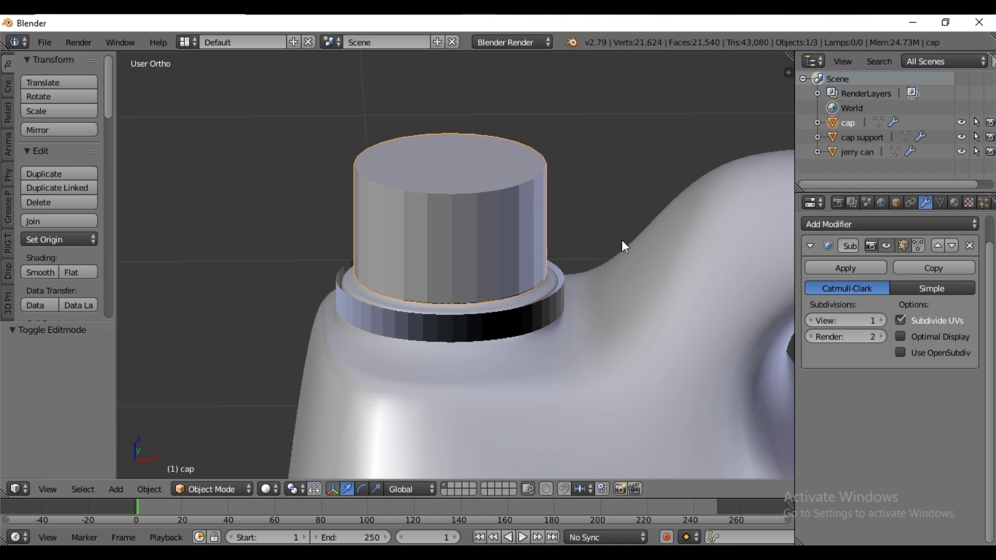
right_click(473, 325)
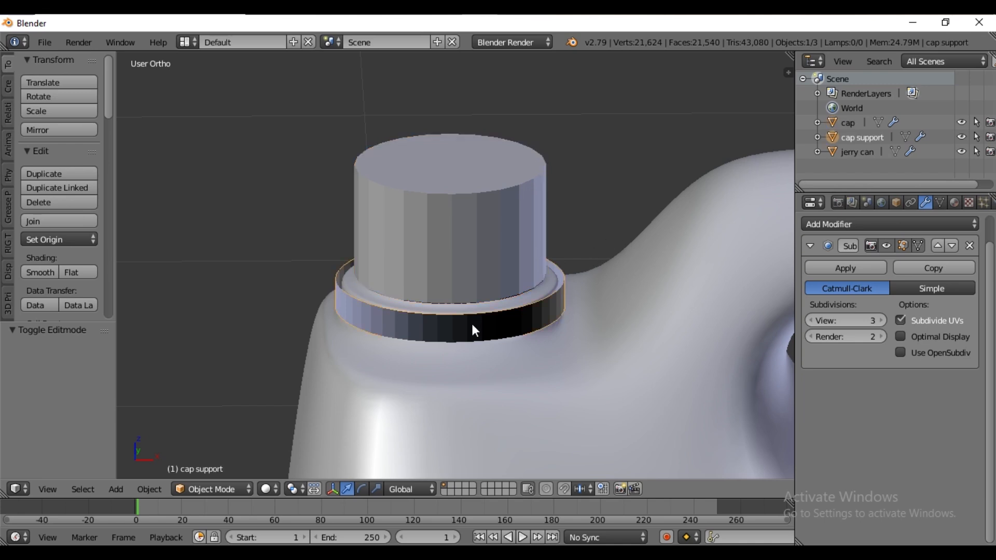
key(Tab)
key(a)
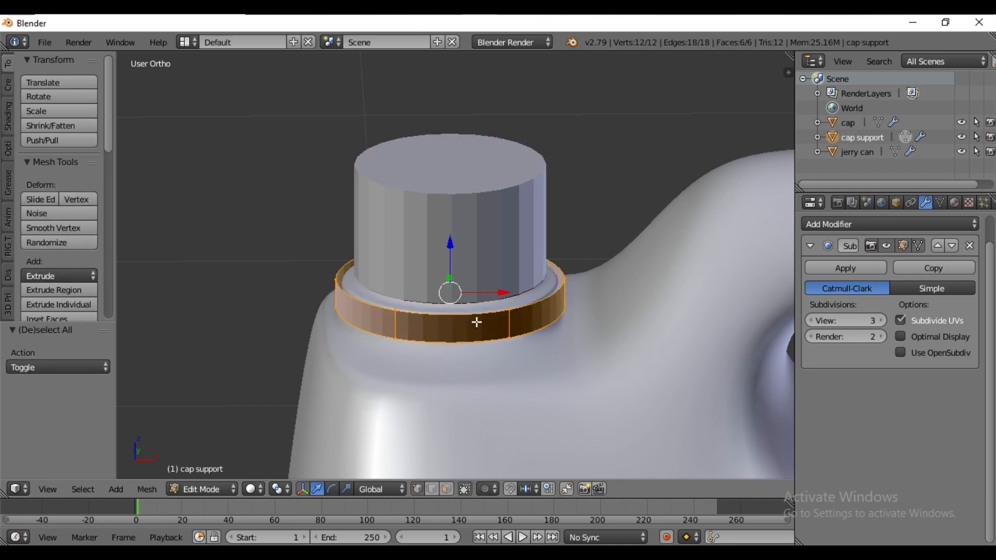
key(Tab)
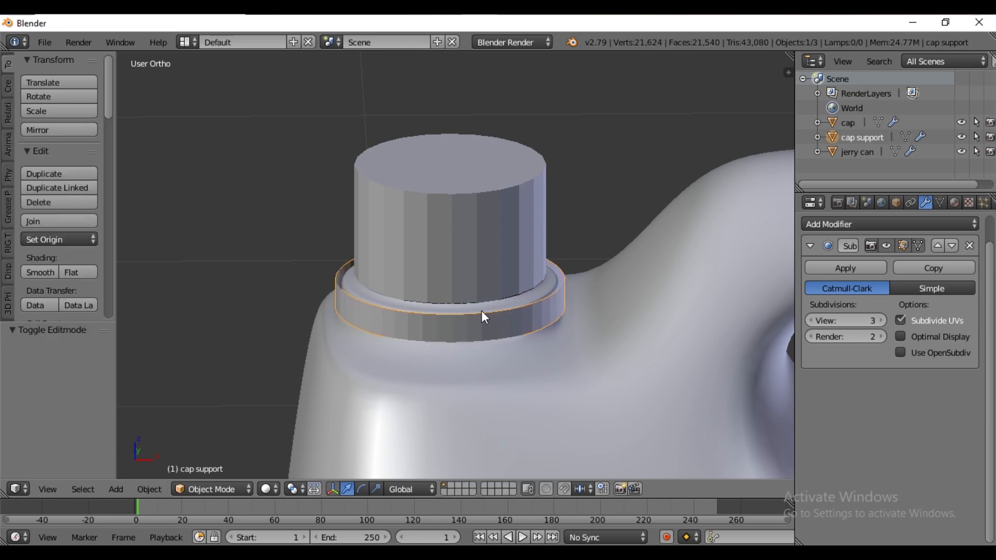
Add a Solidify modifier to the cap support ring.
middle_drag(473, 299, 501, 306)
click(864, 226)
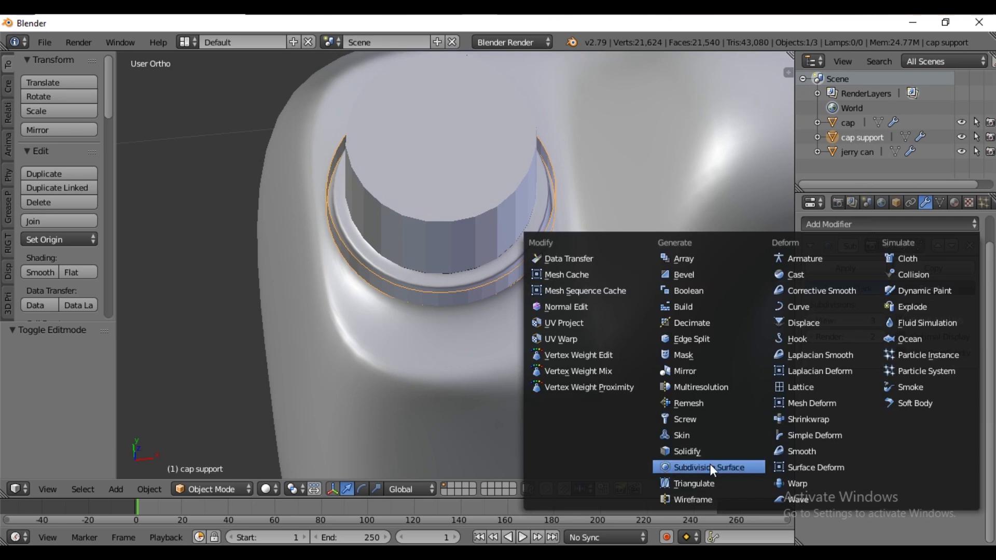
click(704, 450)
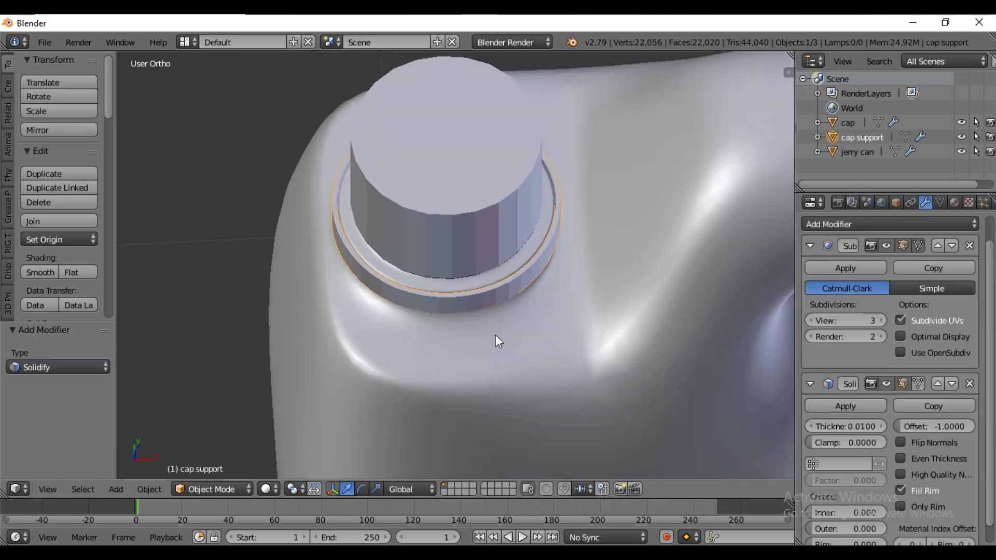
scroll(496, 334, up, 5)
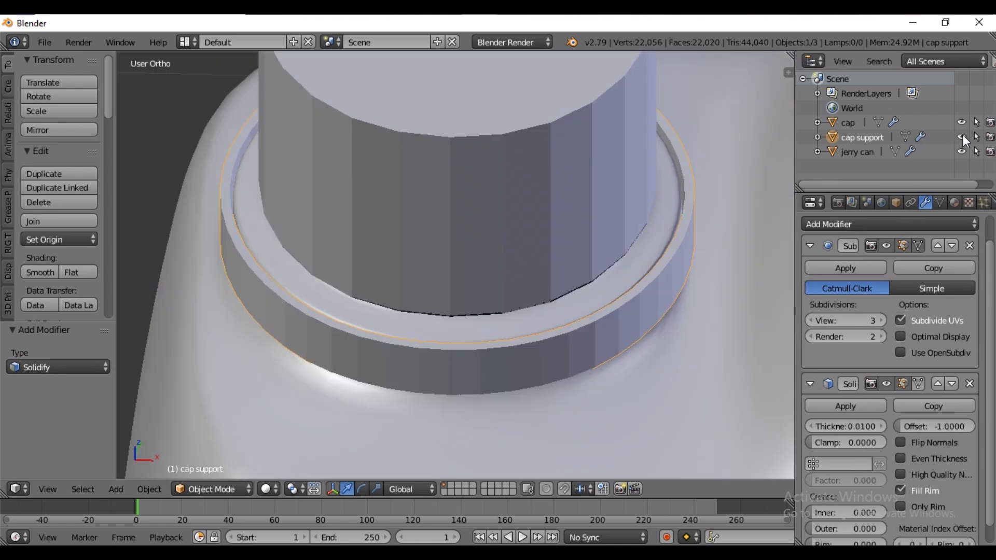
Hide the cap and set the cap support ring's Solidify thickness to 0.0120.
click(961, 122)
middle_drag(385, 270, 372, 372)
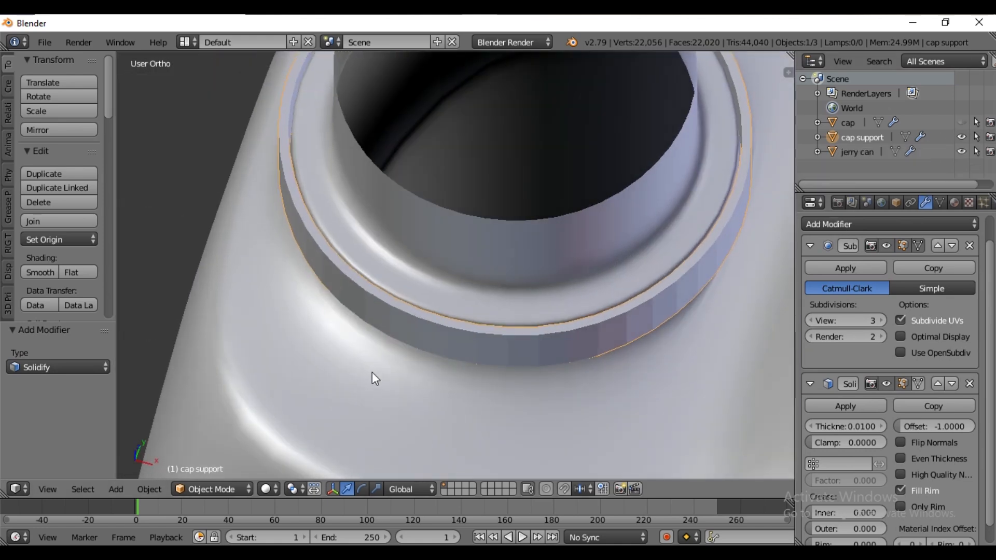
click(879, 426)
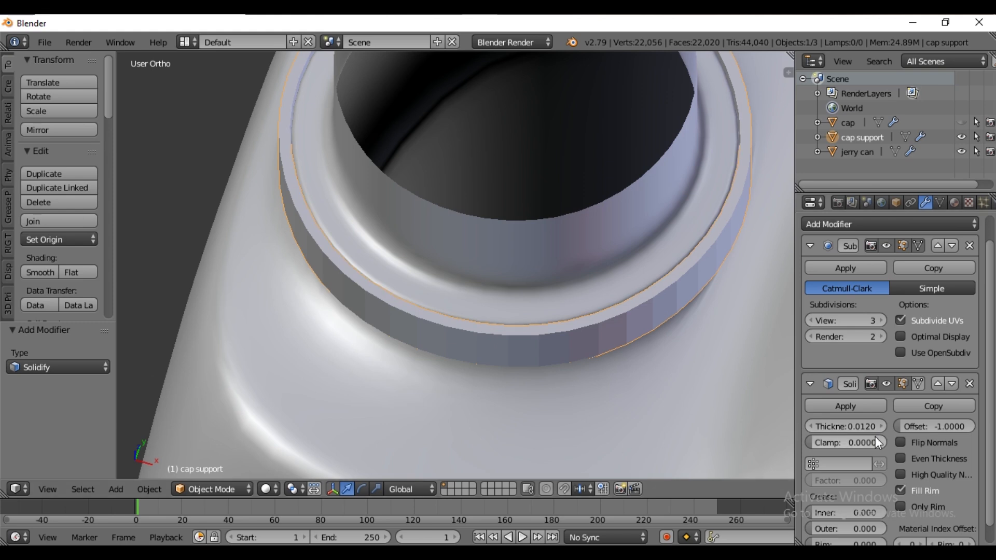
scroll(823, 438, down, 1)
scroll(433, 332, up, 2)
scroll(433, 332, down, 2)
Apply smooth shading to the cap support ring and show the cap again.
middle_drag(434, 332, 445, 392)
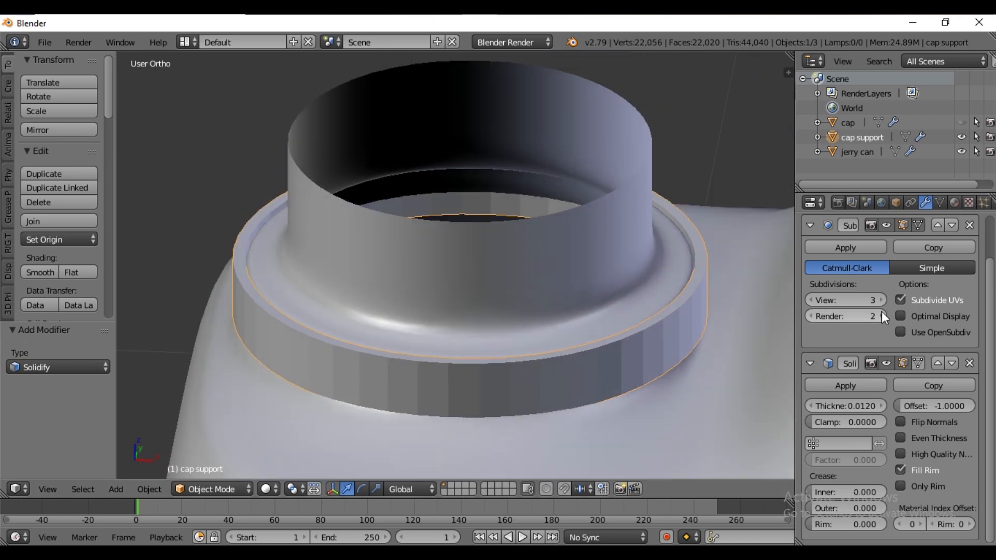
click(36, 272)
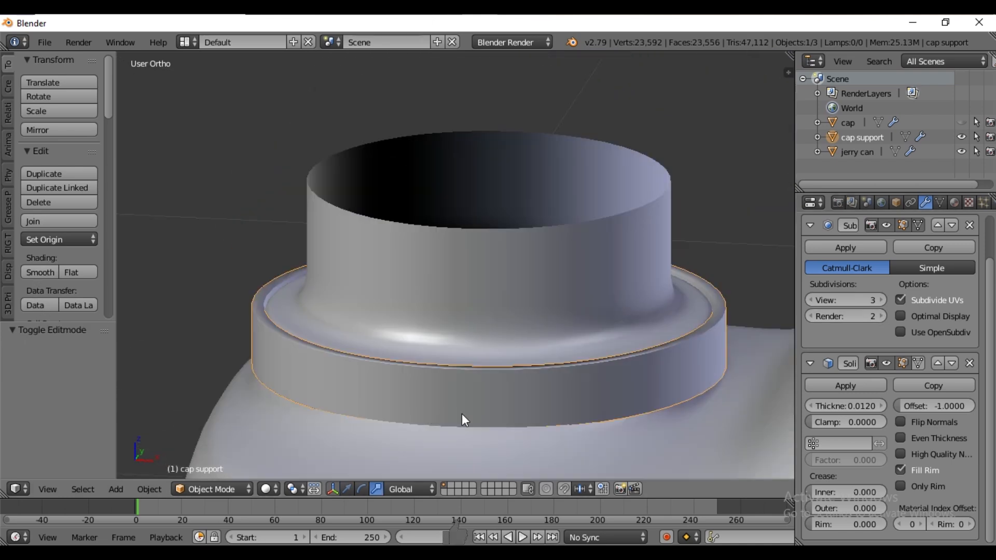
mouse_move(461, 413)
middle_down()
mouse_move(429, 379)
mouse_move(435, 394)
middle_up()
scroll(435, 394, down, 2)
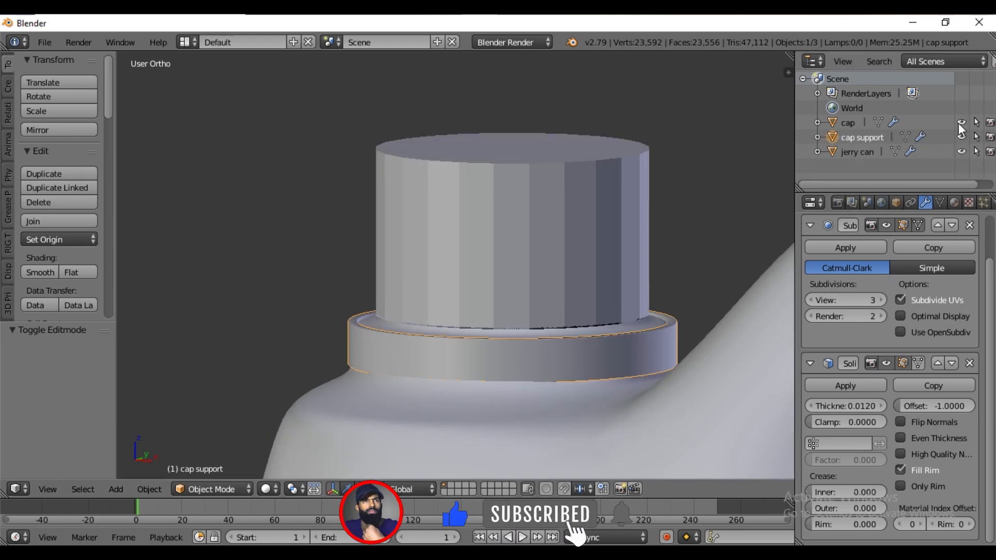
Select the cap and move its lowest side edge loop down by 0.008, close to the bottom edge.
right_click(604, 226)
middle_drag(677, 272, 682, 293)
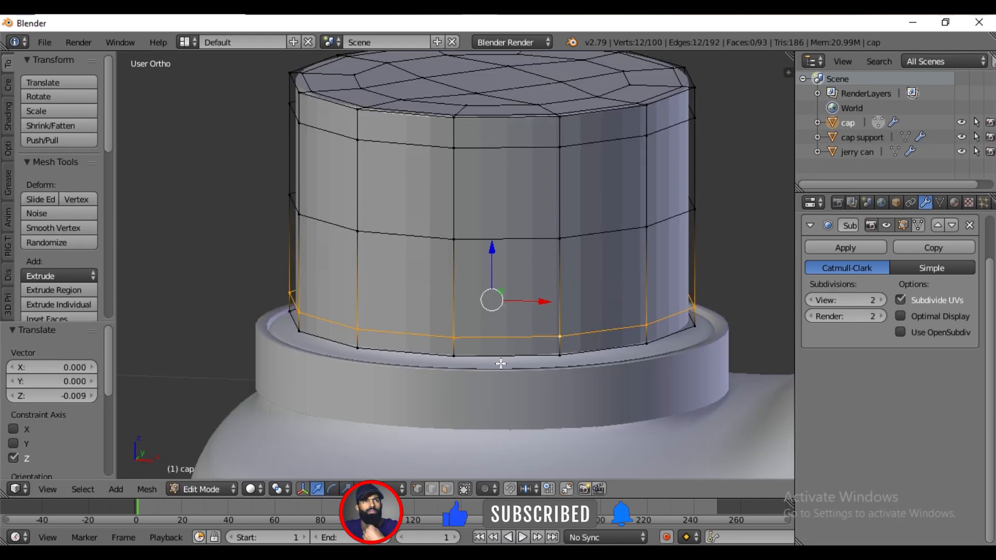
drag(492, 249, 491, 261)
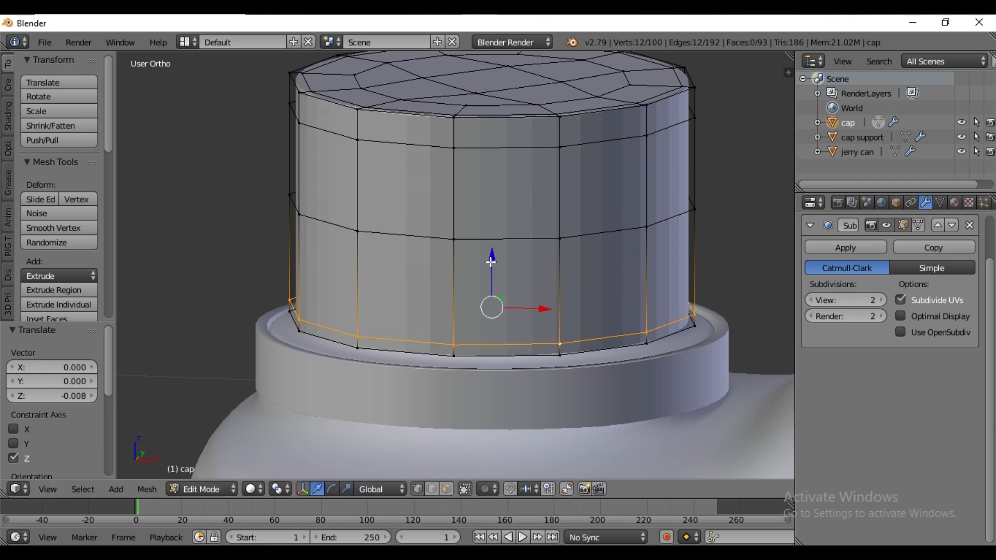
Extrude the cap's narrow bottom band outward at scale 1.041 and lower the middle edge loop by 0.102 to just above it.
alt+shift+click(503, 355)
key(e)
key(s)
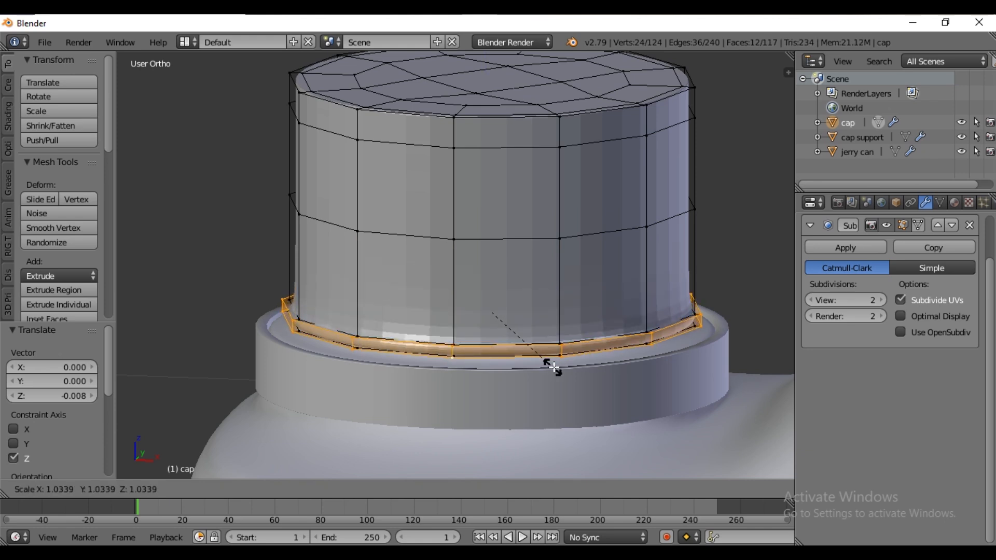
click(551, 362)
alt+click(488, 238)
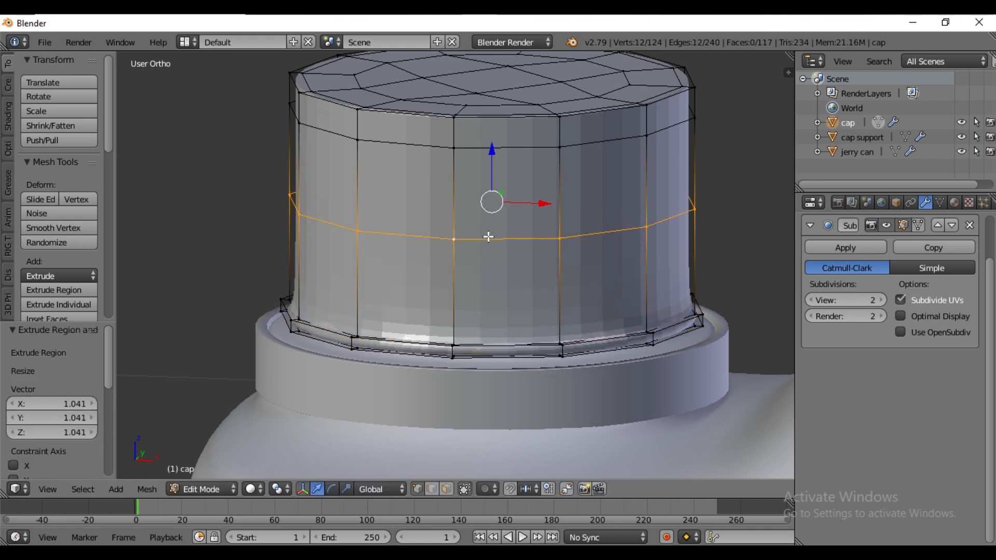
drag(493, 151, 511, 247)
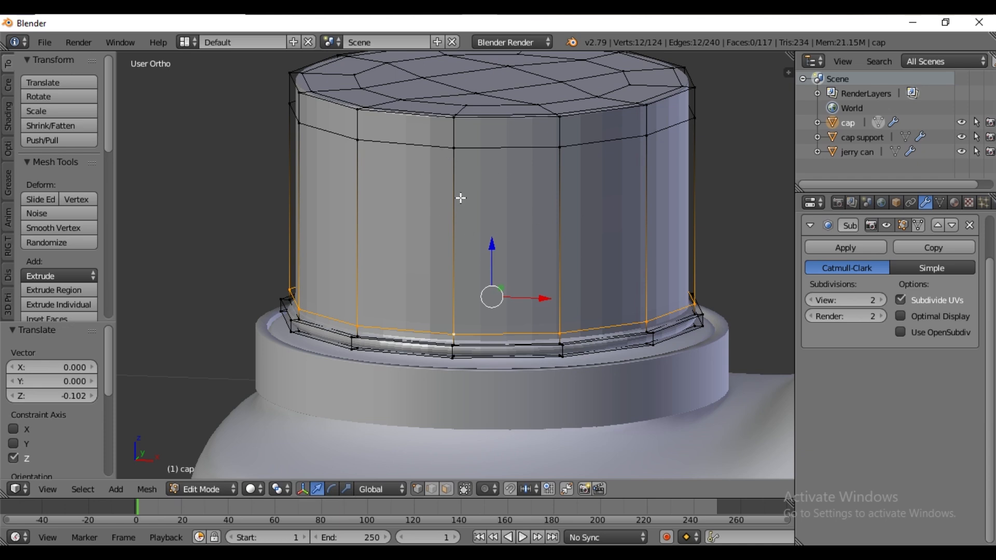
Select one long vertical edge on the cap's side and extend the selection to all edges of similar length.
right_click(457, 155)
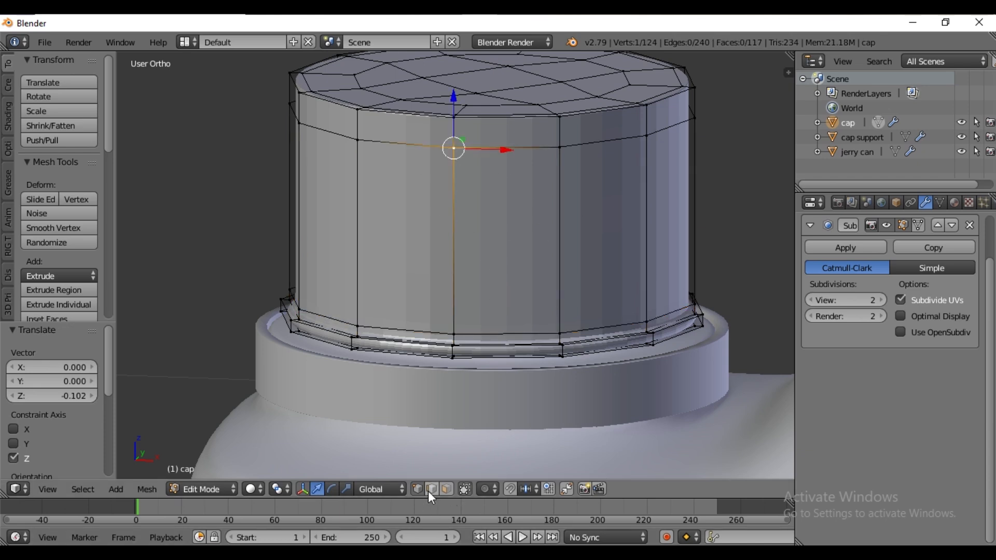
key(a)
right_click(452, 203)
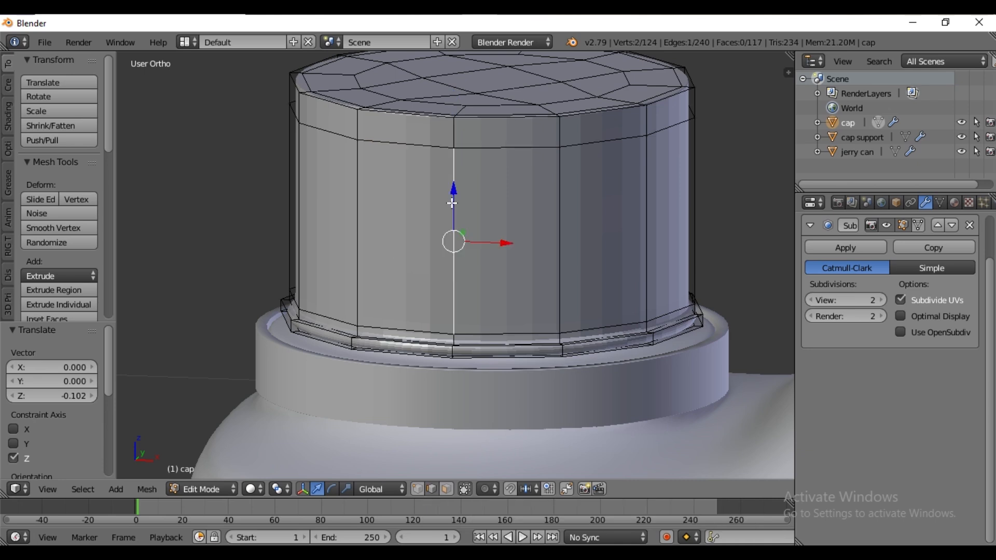
middle_drag(453, 228, 522, 237)
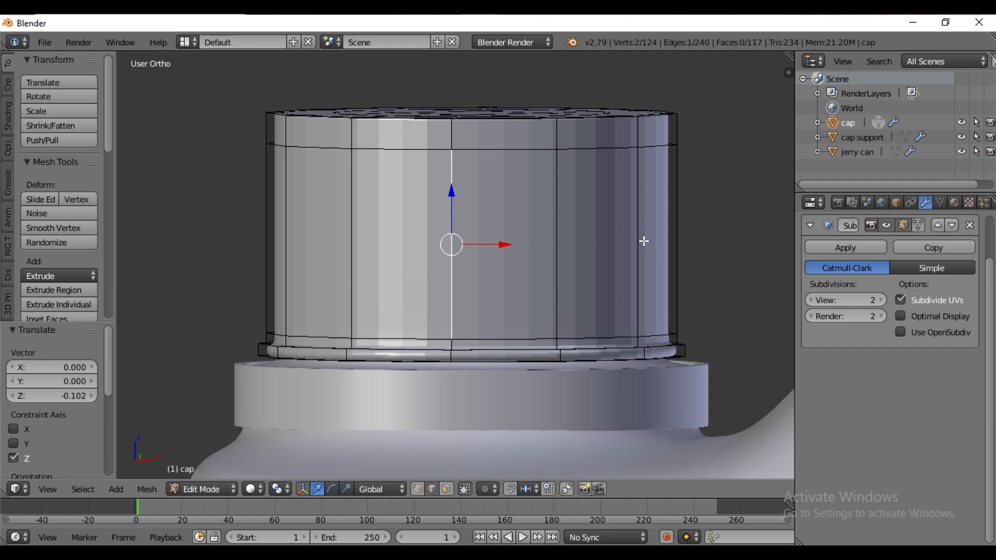
click(471, 228)
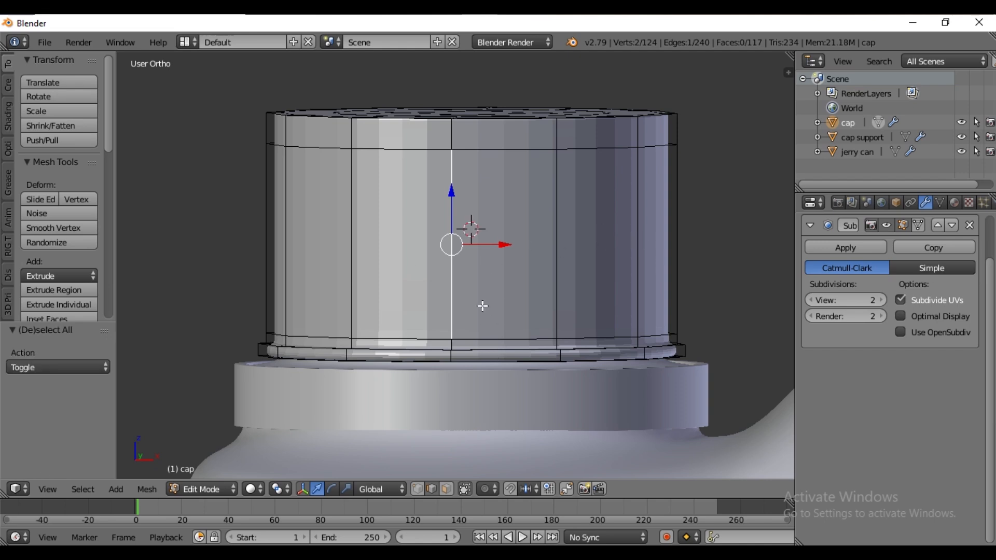
click(80, 489)
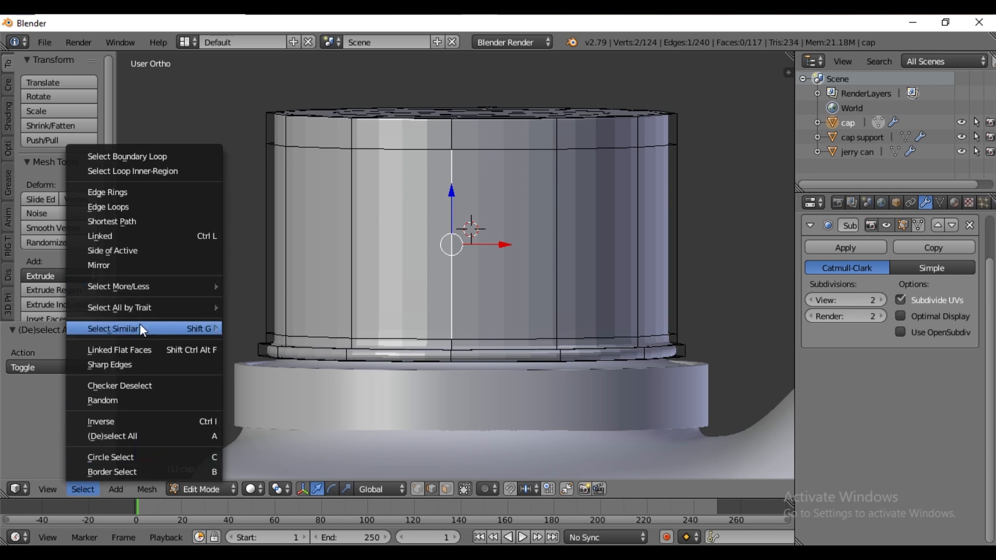
mouse_move(141, 327)
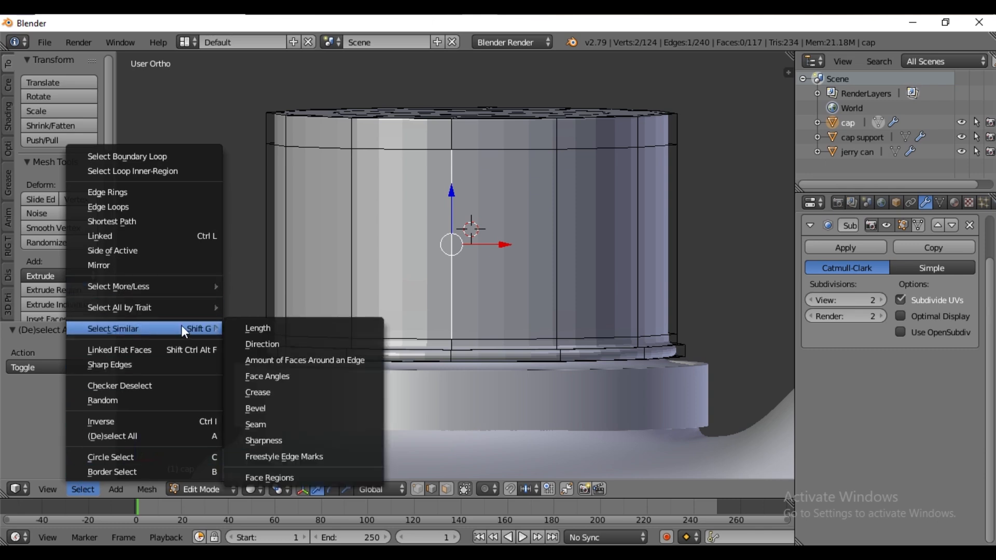
click(260, 329)
Bevel the selected vertical edges of the cap by 0.013 with one segment.
middle_drag(518, 281, 398, 301)
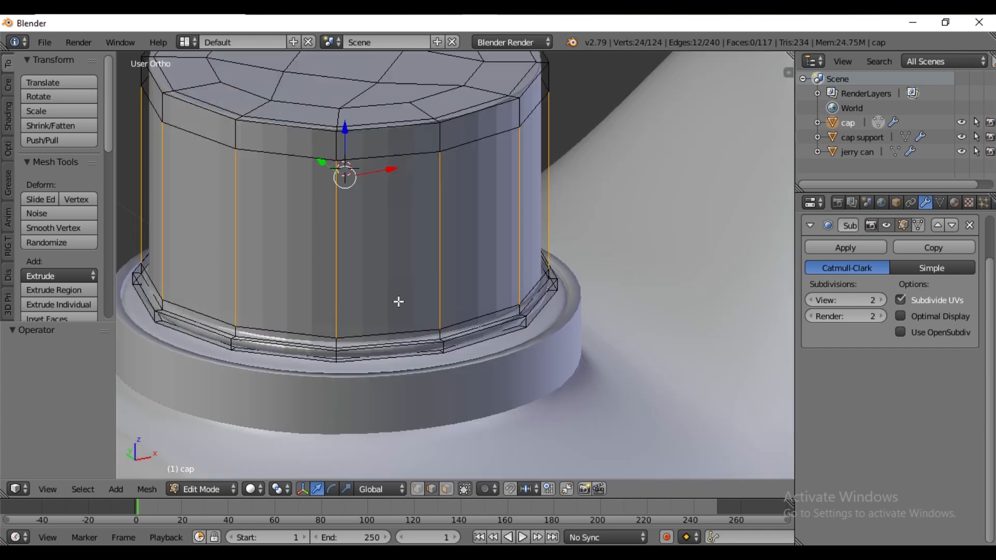
key(ctrl+b)
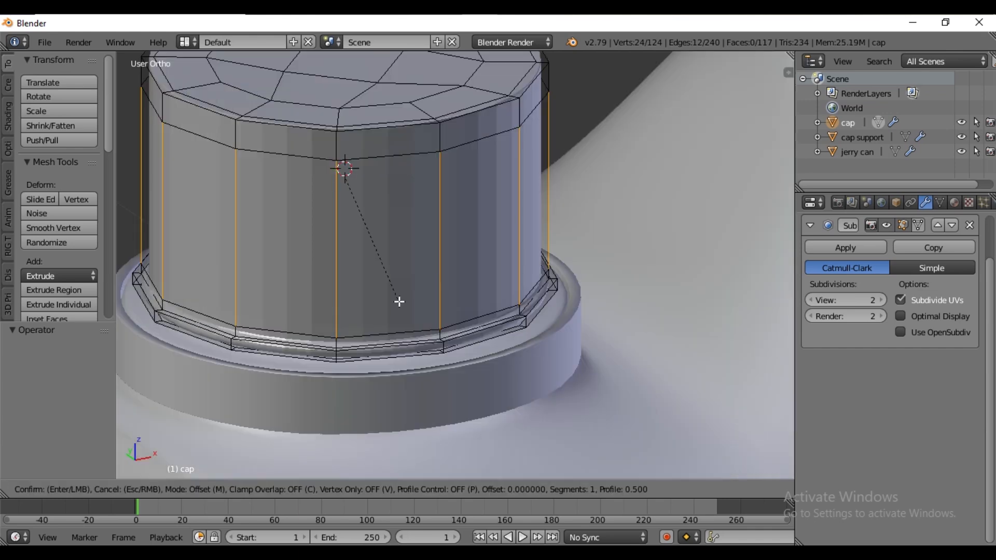
click(411, 312)
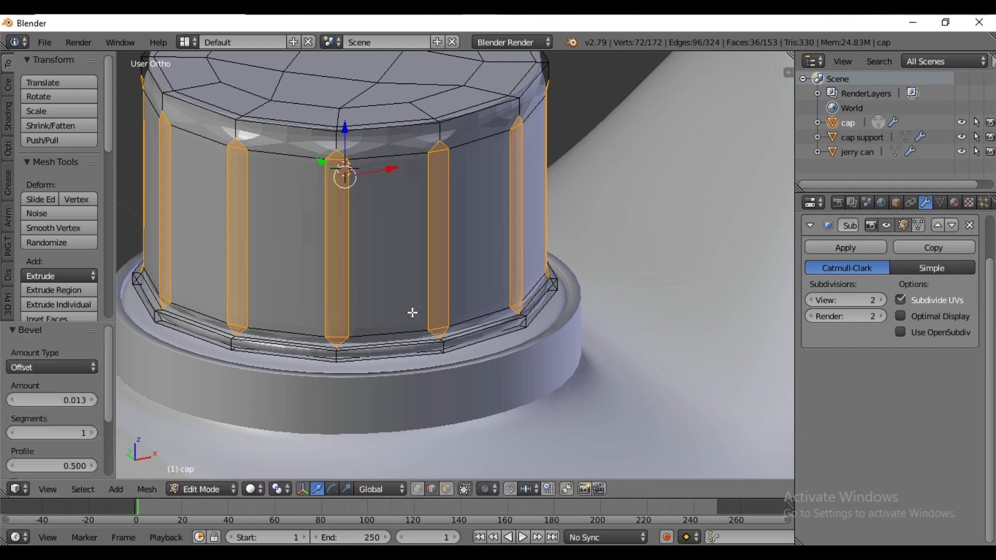
middle_drag(412, 312, 450, 326)
Set the pivot to Individual Origins and extrude the beveled strips outward by about 0.024 to form grip ribs.
click(261, 489)
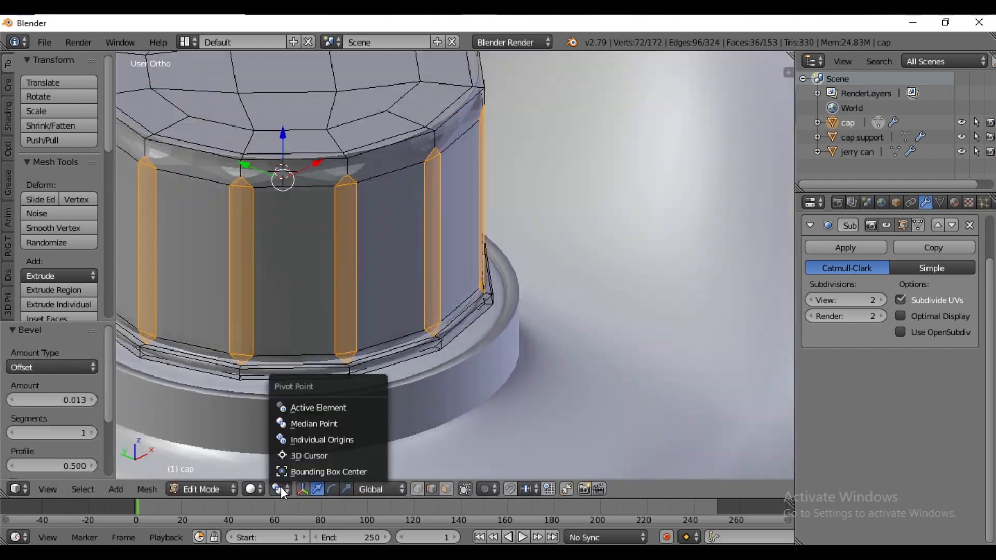
click(317, 436)
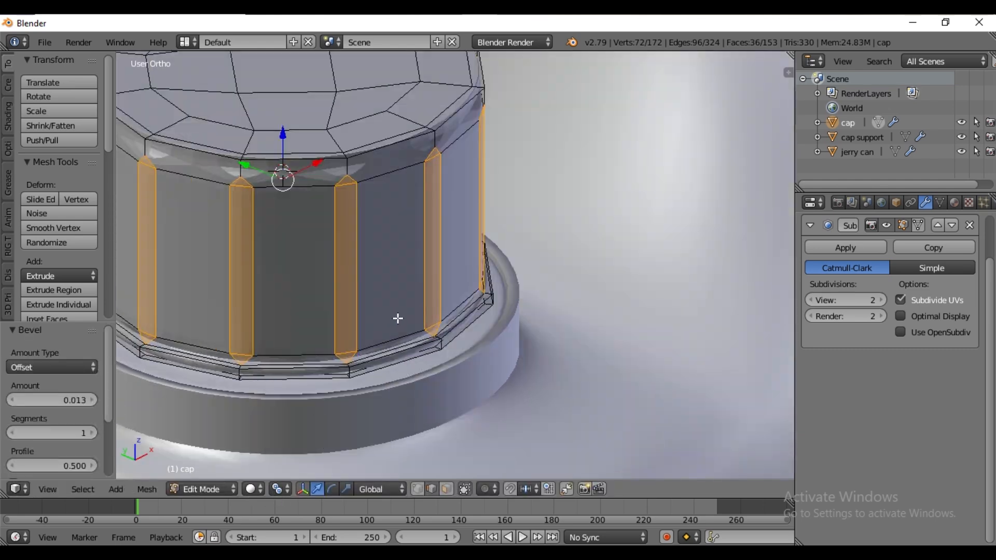
key(alt+s)
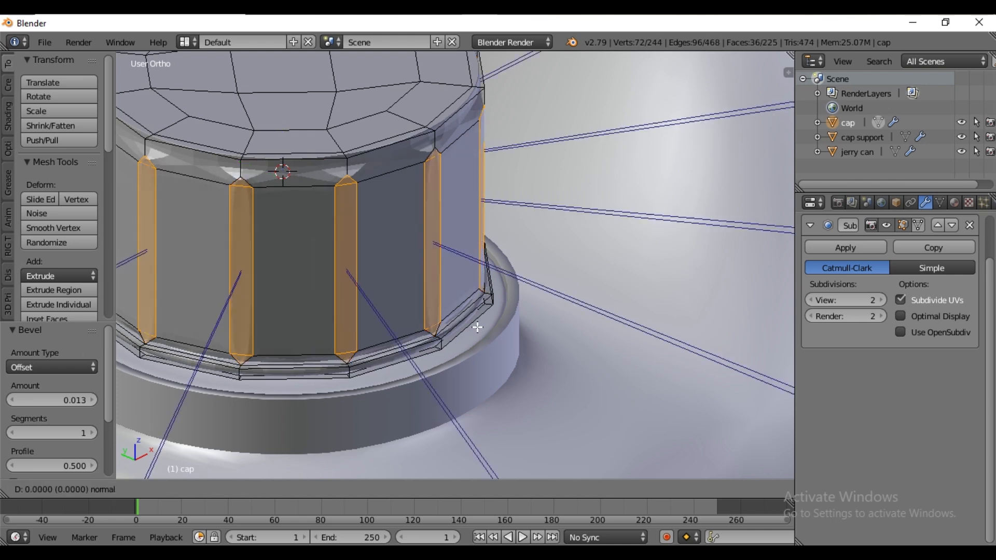
click(469, 350)
middle_drag(467, 349, 409, 307)
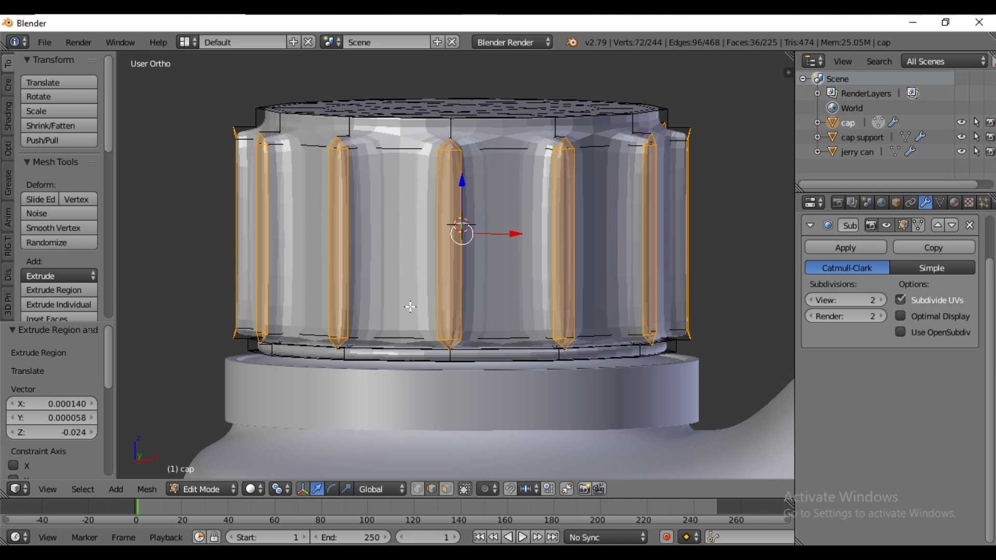
Return to Object Mode and apply smooth shading to the ribbed cap.
key(Tab)
middle_drag(546, 292, 514, 232)
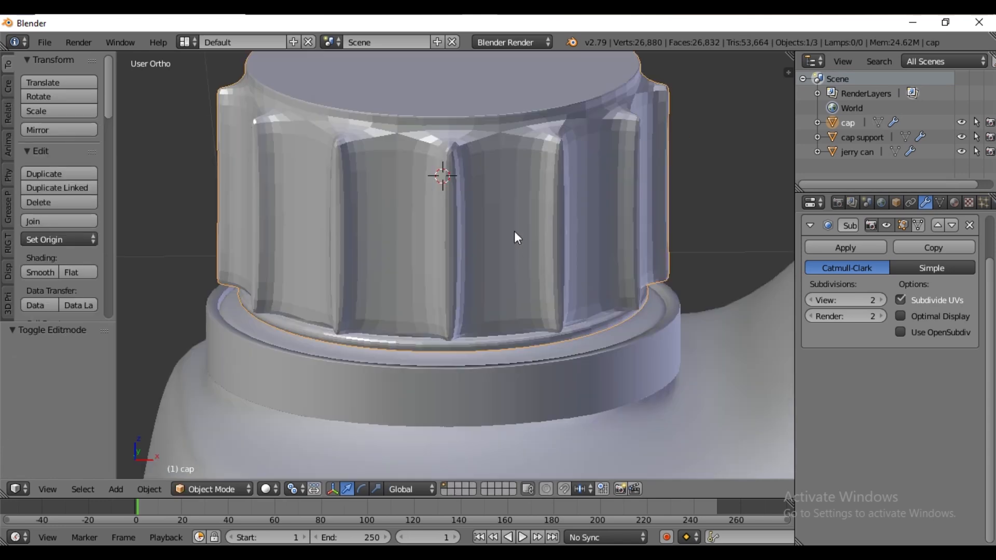
click(55, 273)
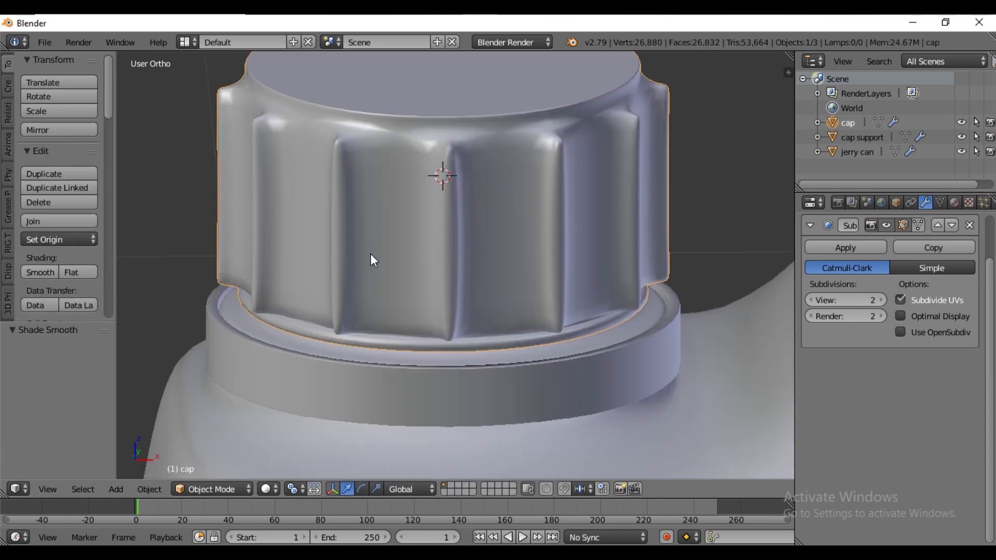
middle_drag(371, 253, 478, 247)
Add two loop cuts around the cap's ribbed side, one slid near the ribs' upper ends and one toward their lower ends.
key(Tab)
middle_drag(366, 185, 354, 178)
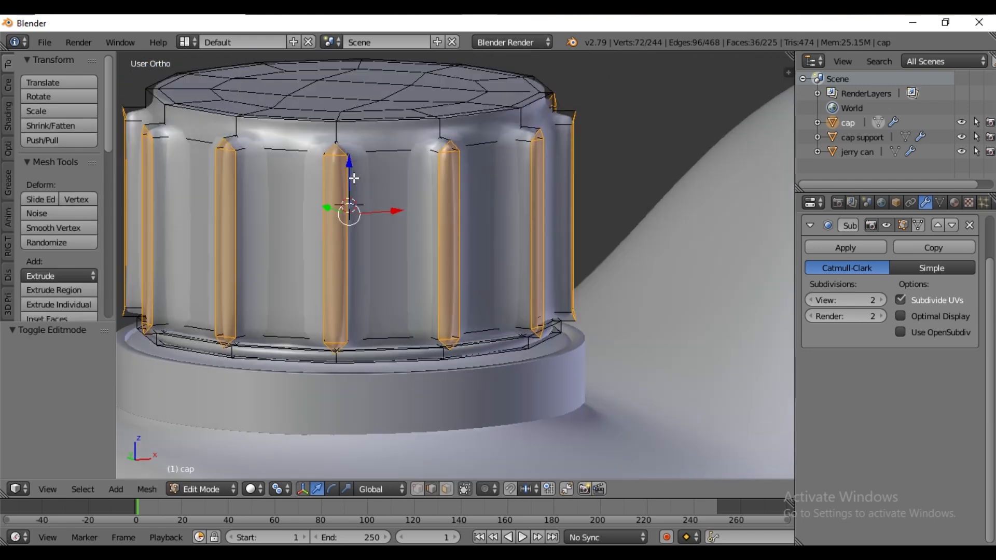
key(ctrl+r)
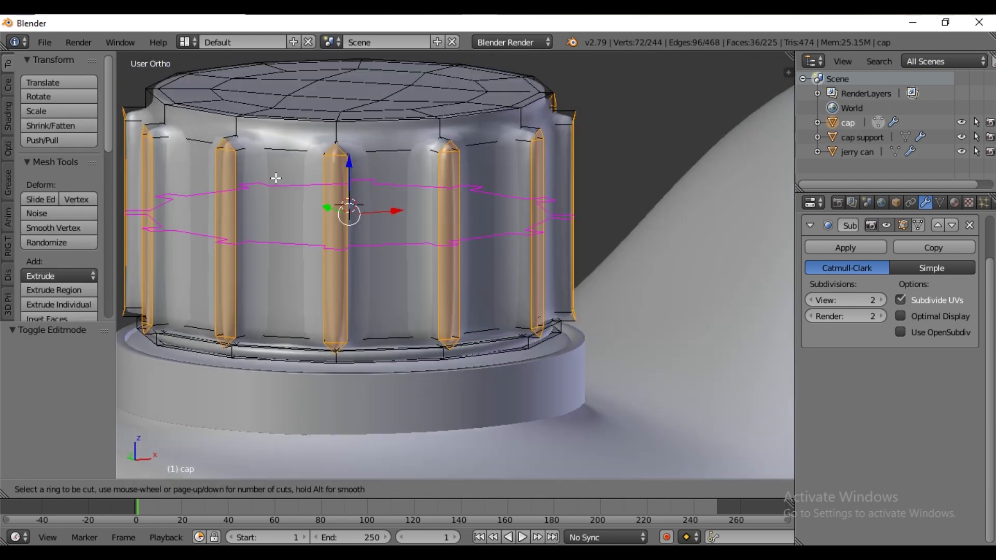
click(349, 226)
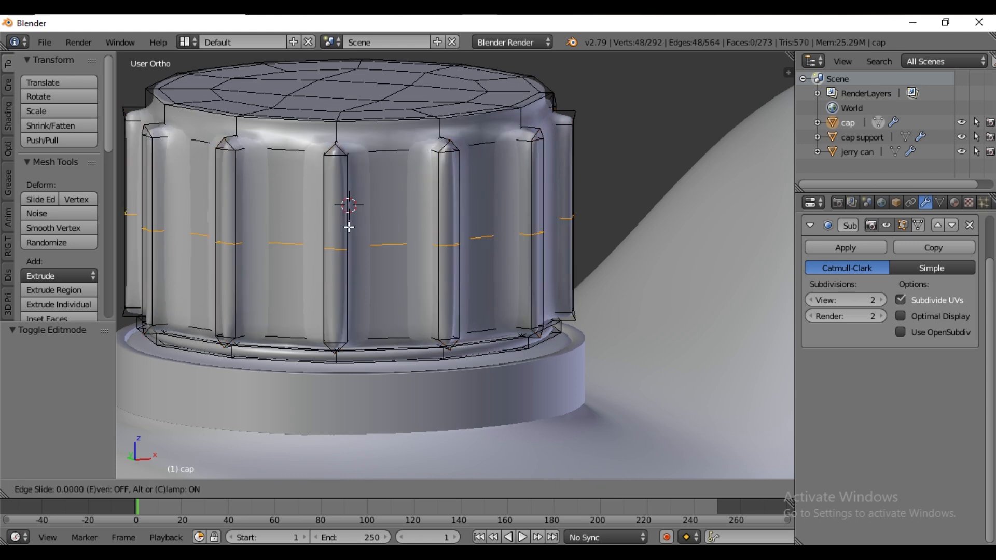
click(359, 146)
key(ctrl+r)
click(355, 212)
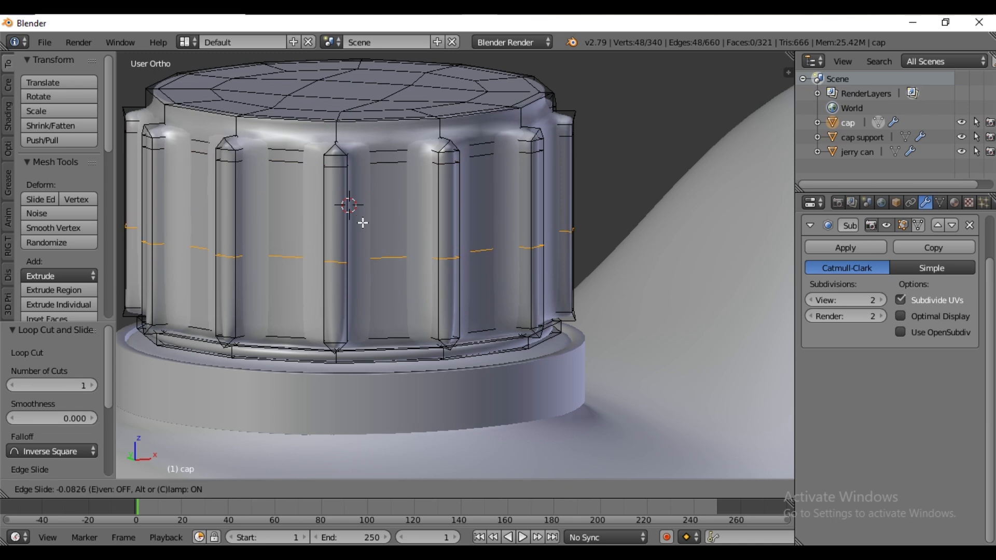
click(369, 284)
key(Tab)
scroll(465, 244, down, 4)
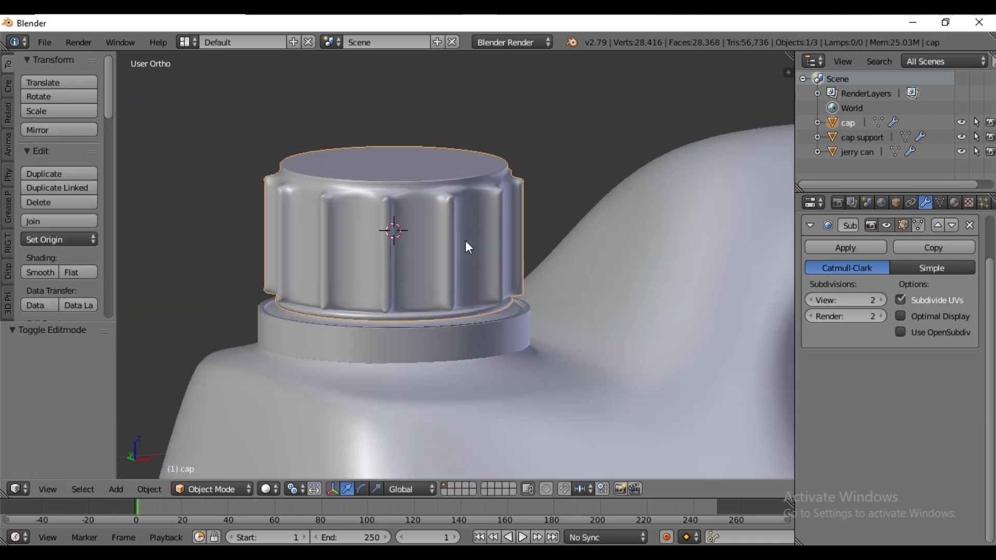
scroll(458, 277, up, 4)
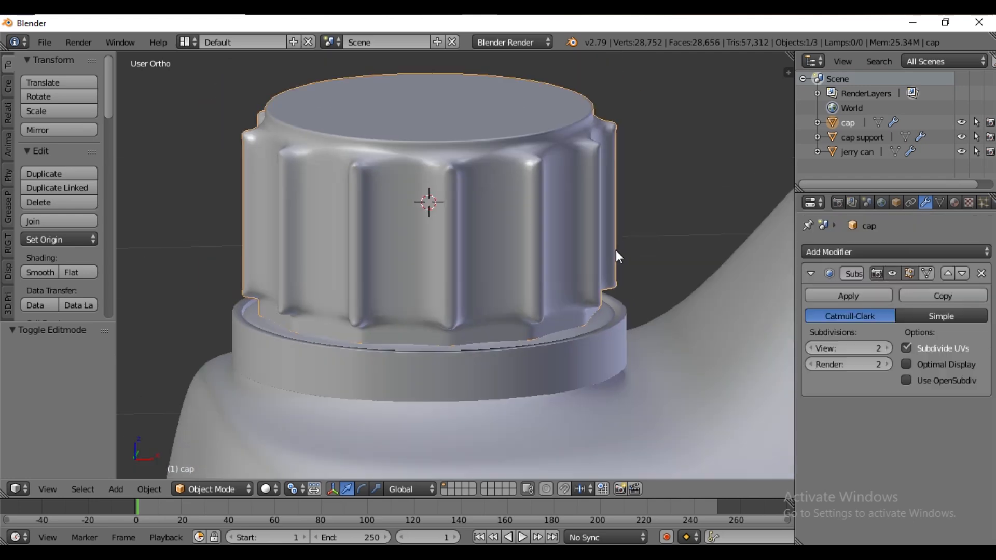
Hide the cap support and jerry can, and add a Solidify modifier to the cap.
click(961, 137)
click(961, 152)
middle_drag(777, 207, 695, 355)
click(867, 251)
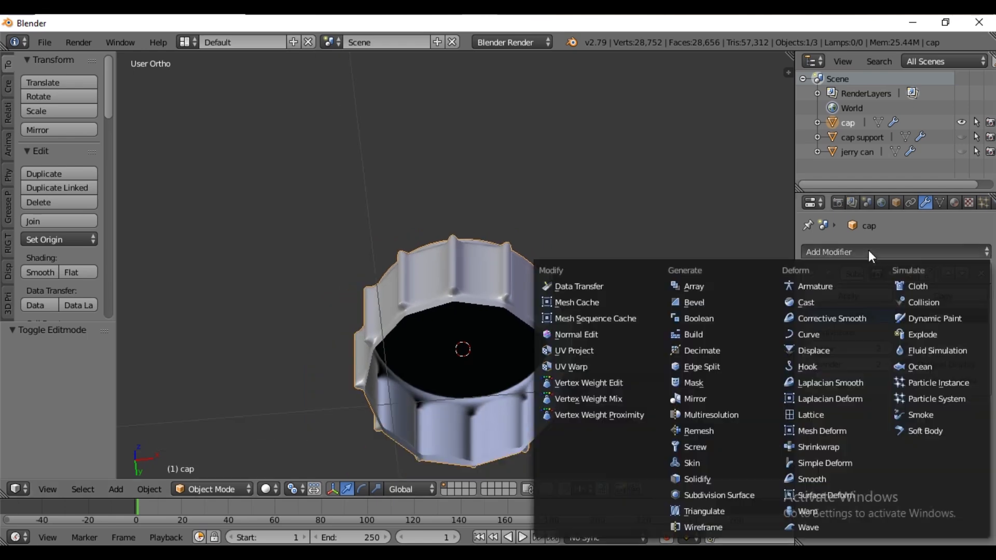
click(701, 479)
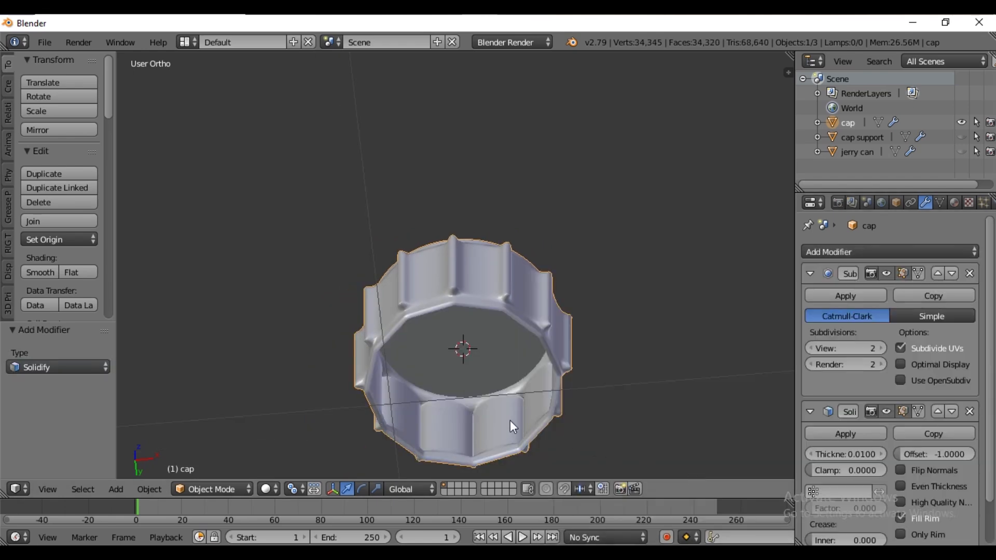
scroll(509, 420, up, 2)
scroll(436, 320, down, 3)
middle_drag(455, 334, 466, 388)
scroll(467, 389, up, 5)
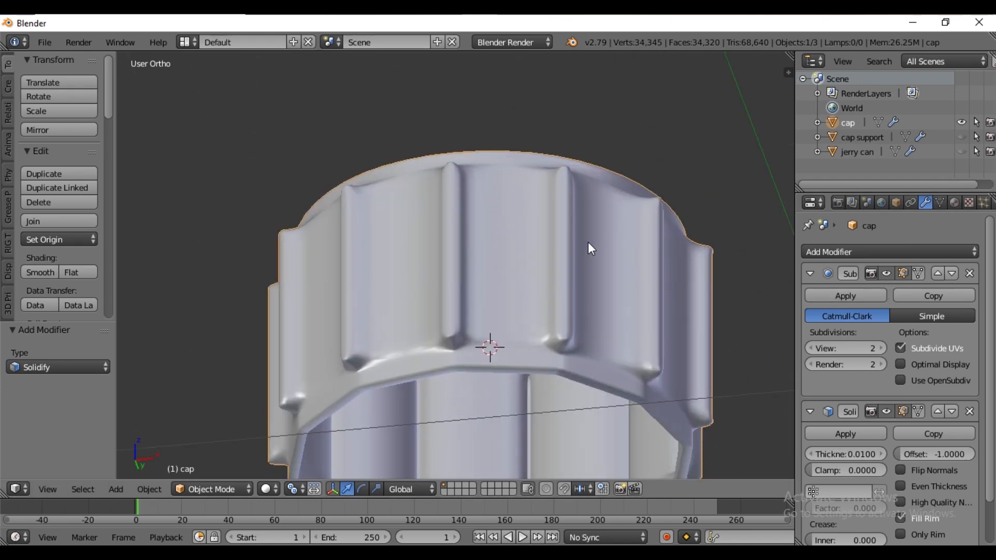
scroll(587, 242, down, 3)
Hide the cap, show the jerry can body again and add a Solidify modifier to it.
click(961, 122)
click(961, 151)
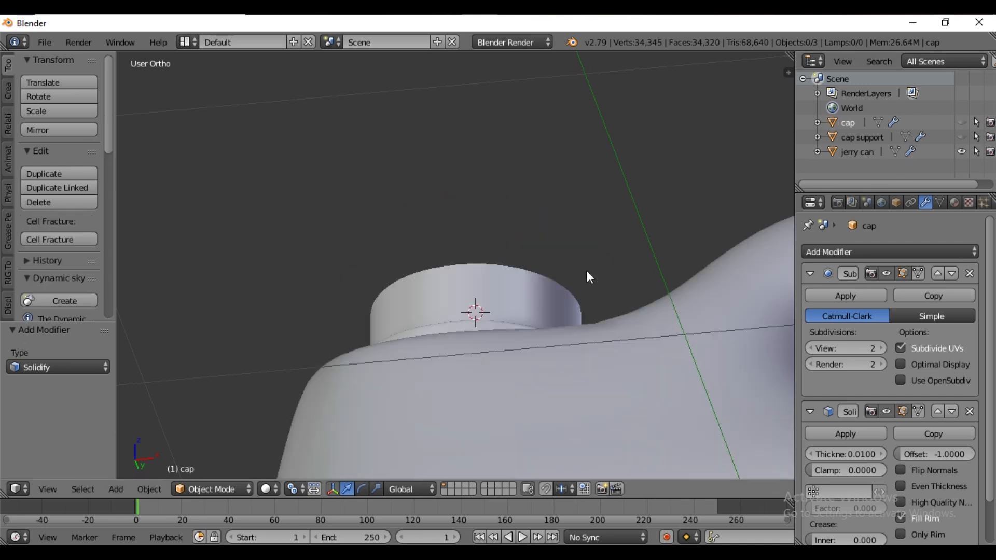
middle_drag(586, 270, 618, 406)
scroll(618, 406, up, 2)
right_click(594, 343)
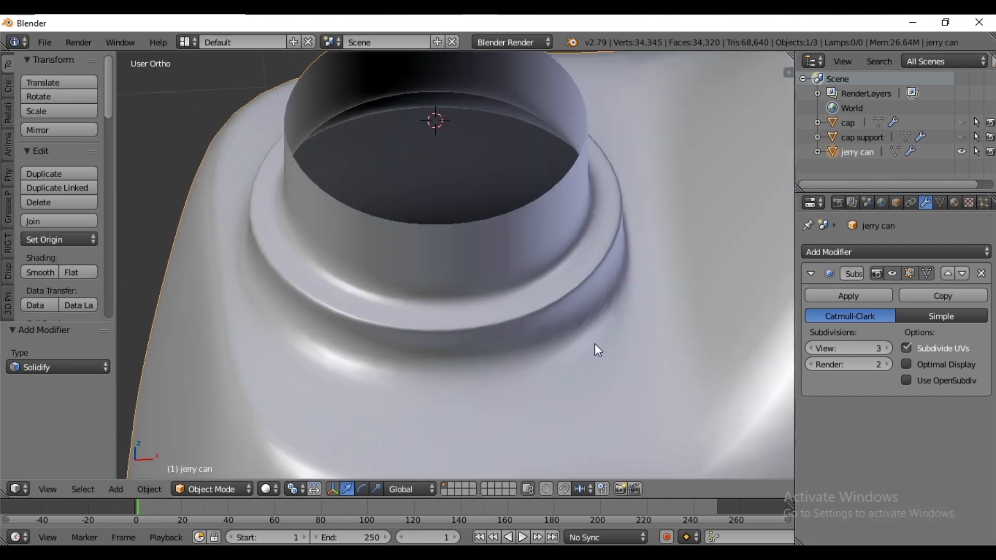
click(889, 254)
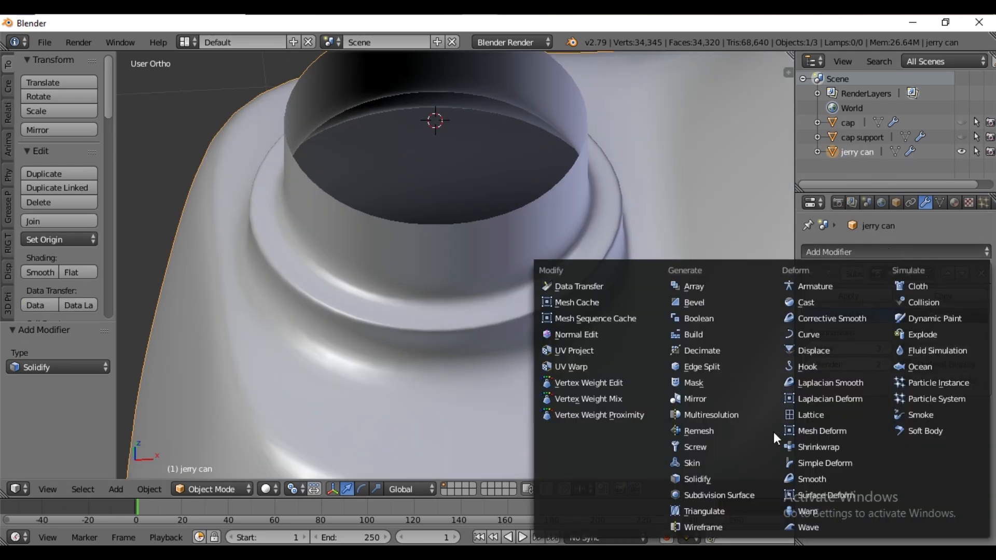
click(712, 473)
middle_drag(542, 276, 515, 290)
scroll(513, 288, down, 3)
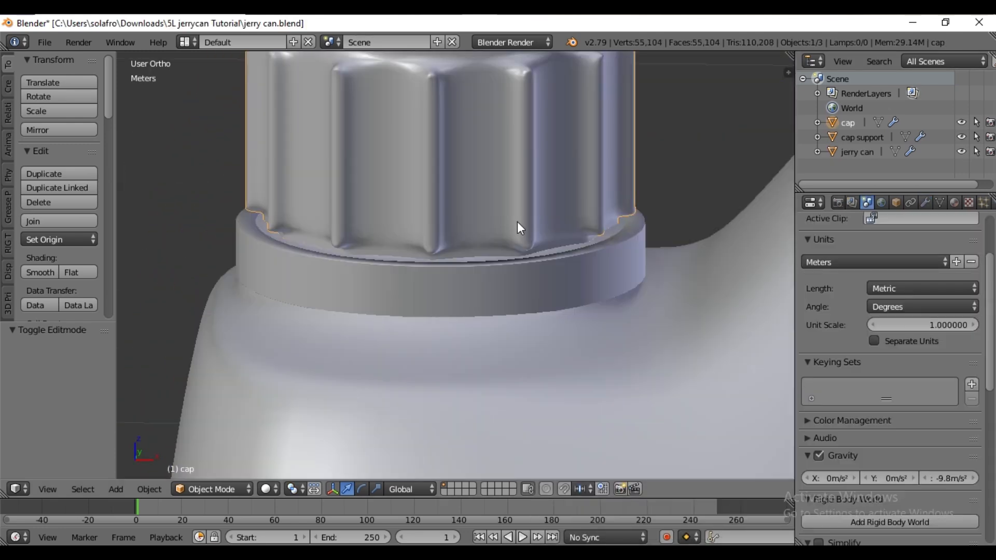
Add a plane mesh at the origin and scale its geometry up by about 5.23 to form a floor.
scroll(517, 223, down, 3)
scroll(513, 269, up, 3)
scroll(513, 269, down, 6)
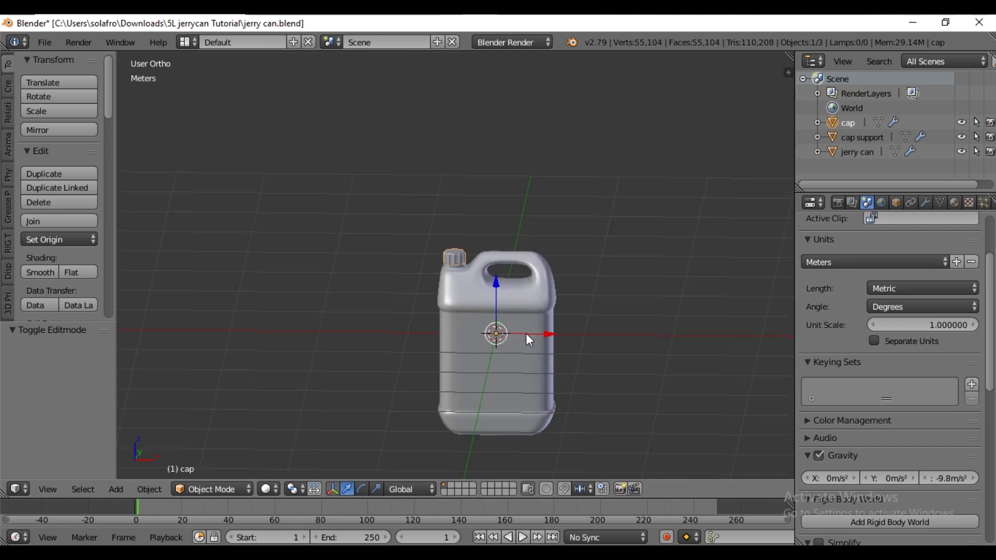
key(shift+a)
mouse_move(543, 228)
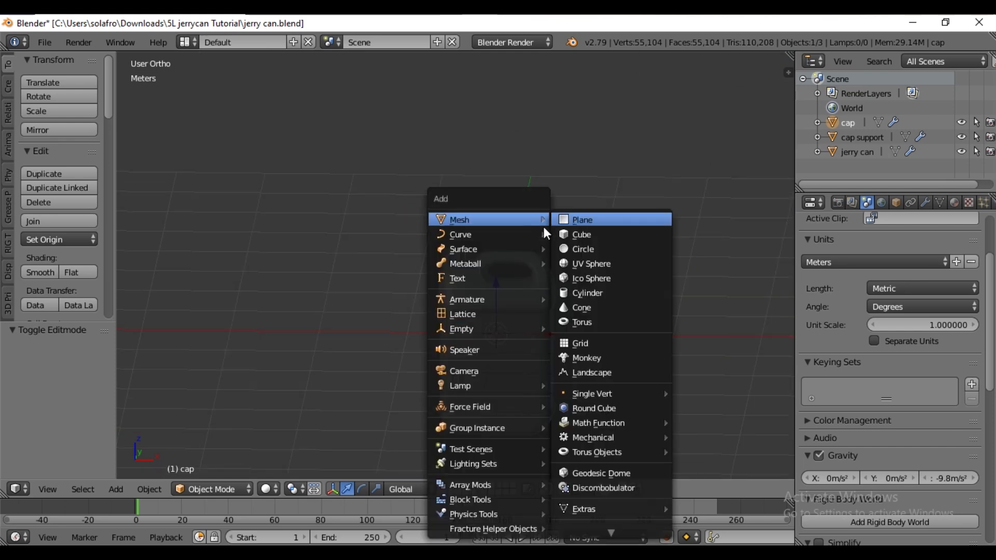
click(597, 221)
scroll(578, 365, up, 1)
key(Tab)
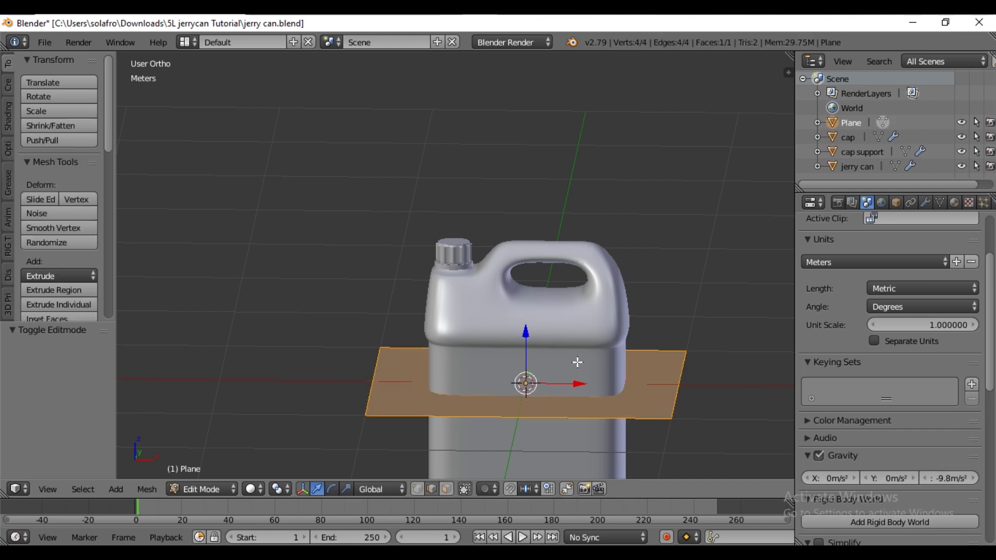
scroll(580, 364, down, 4)
key(s)
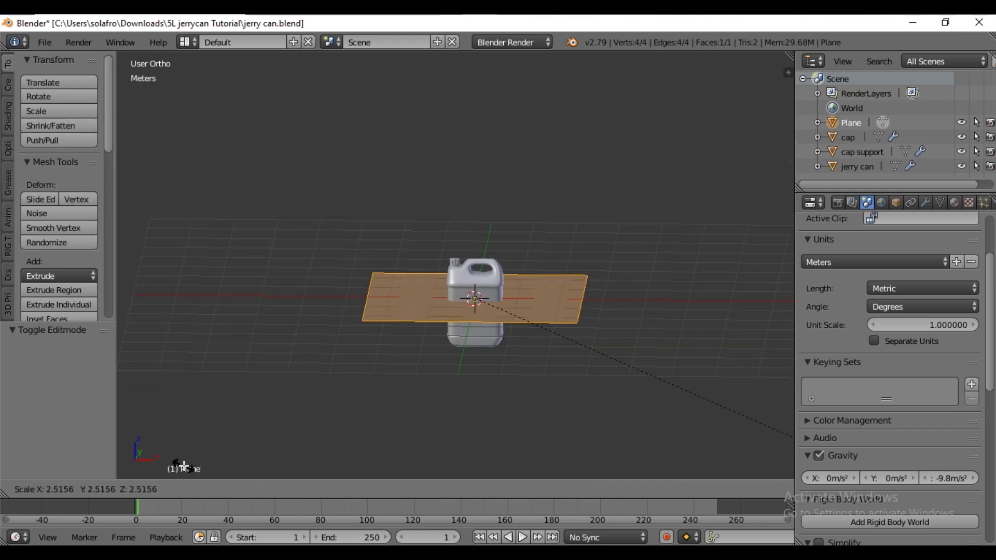
click(572, 273)
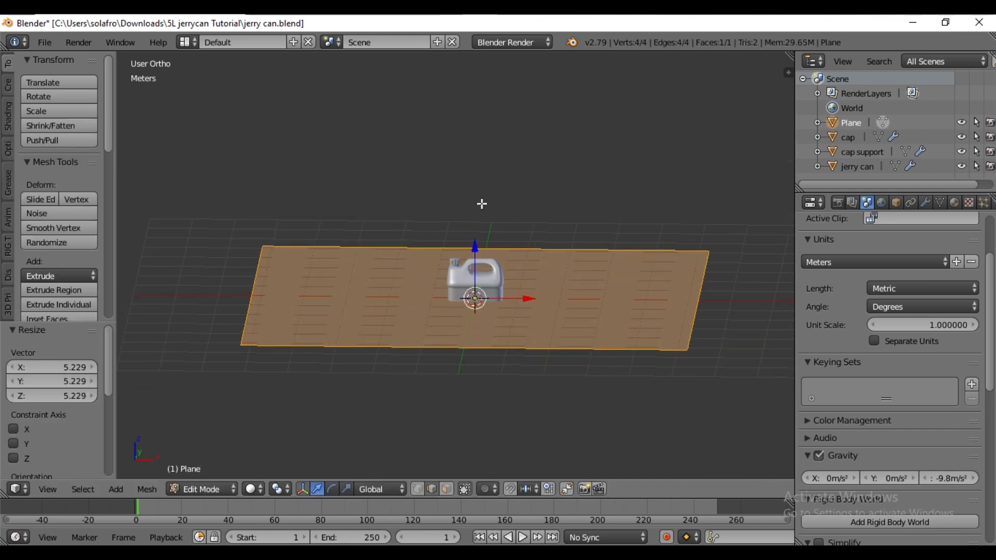
middle_drag(482, 204, 473, 250)
key(Tab)
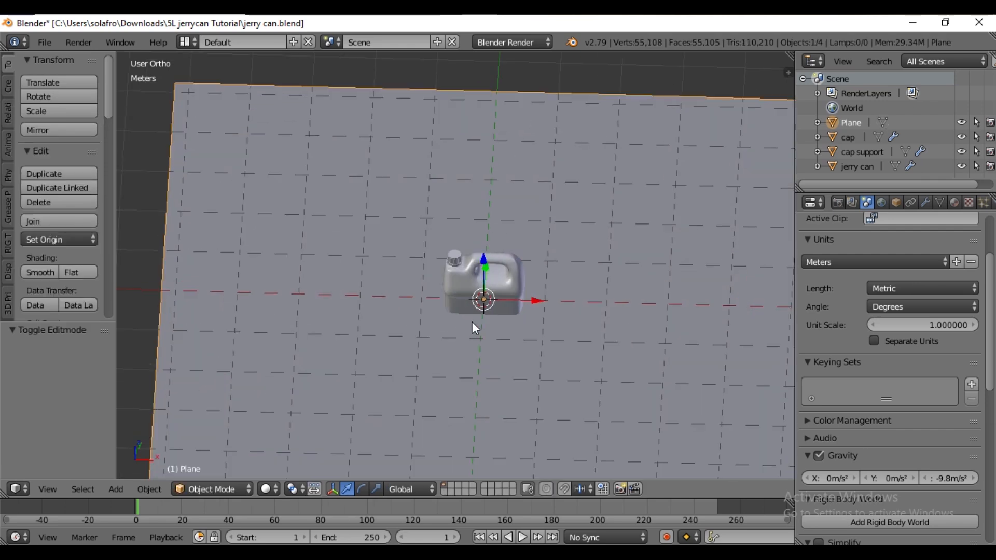
Select the jerry can, cap and cap support together and raise them 1 m along Z onto the floor plane.
middle_drag(472, 322, 499, 291)
right_click(499, 291)
shift+right_click(456, 264)
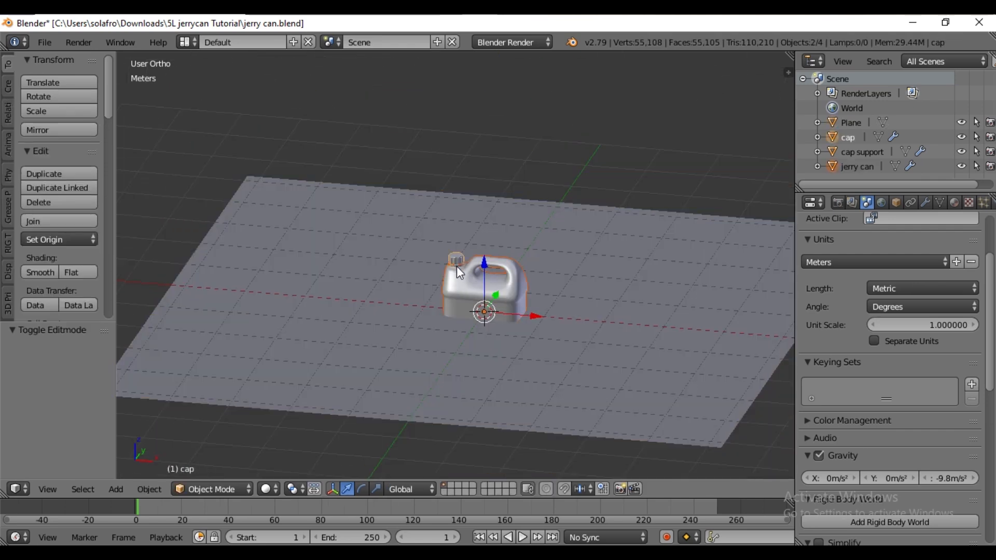
shift+right_click(452, 270)
scroll(446, 278, up, 13)
shift+right_click(454, 275)
scroll(471, 275, down, 12)
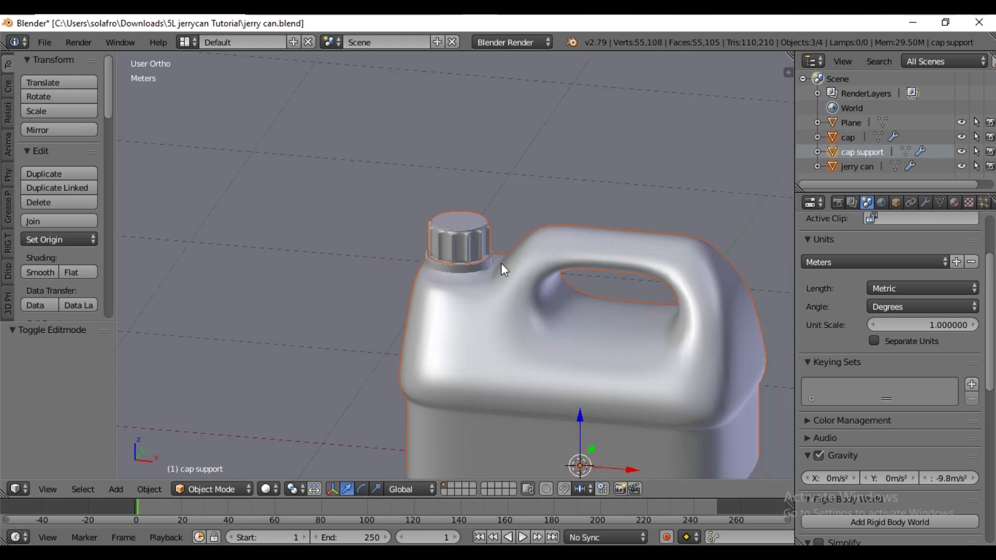
key(g)
key(z)
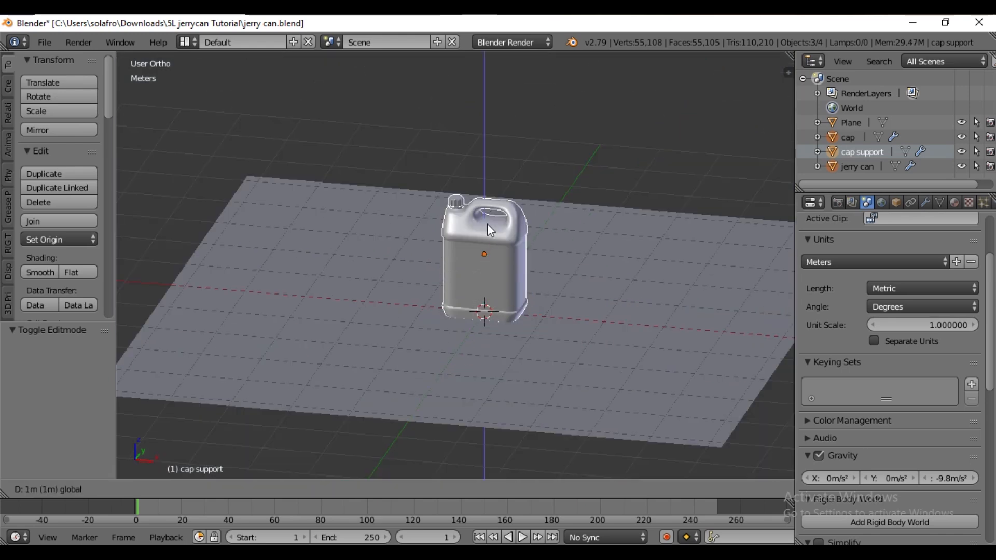
click(487, 223)
Extrude the floor plane's back edge straight up along Z into a backdrop wall about 5 m high.
middle_drag(487, 223, 381, 234)
right_click(370, 276)
key(Tab)
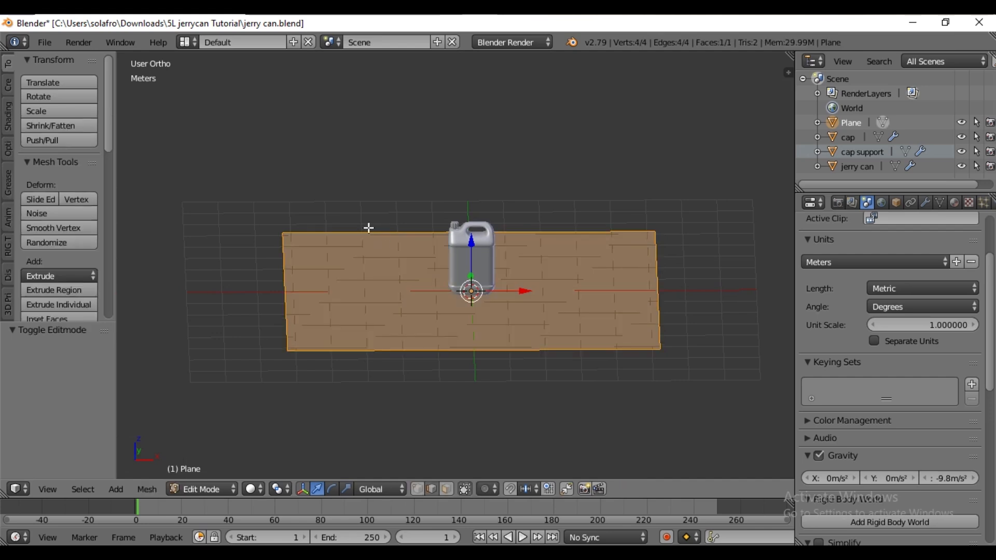
right_click(368, 228)
scroll(470, 238, down, 1)
key(e)
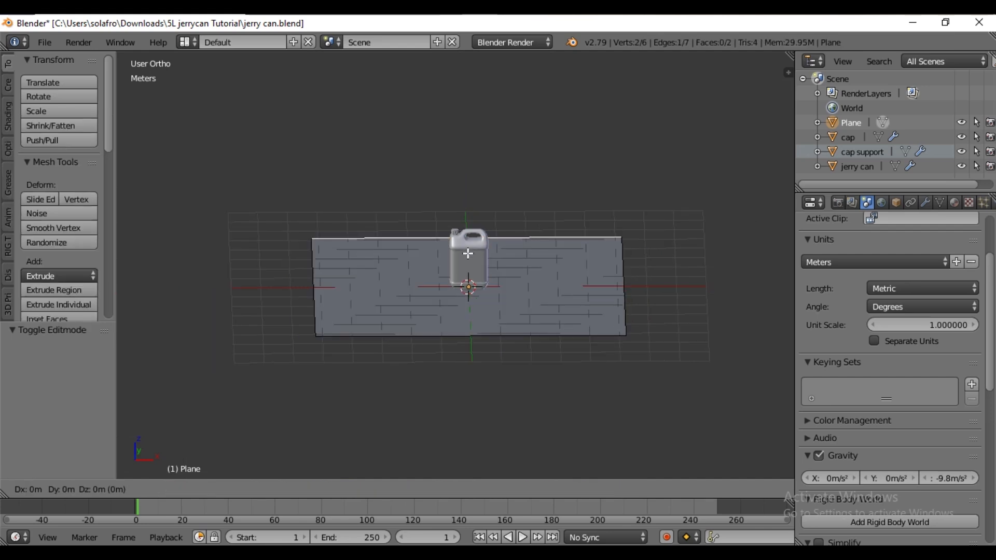
key(z)
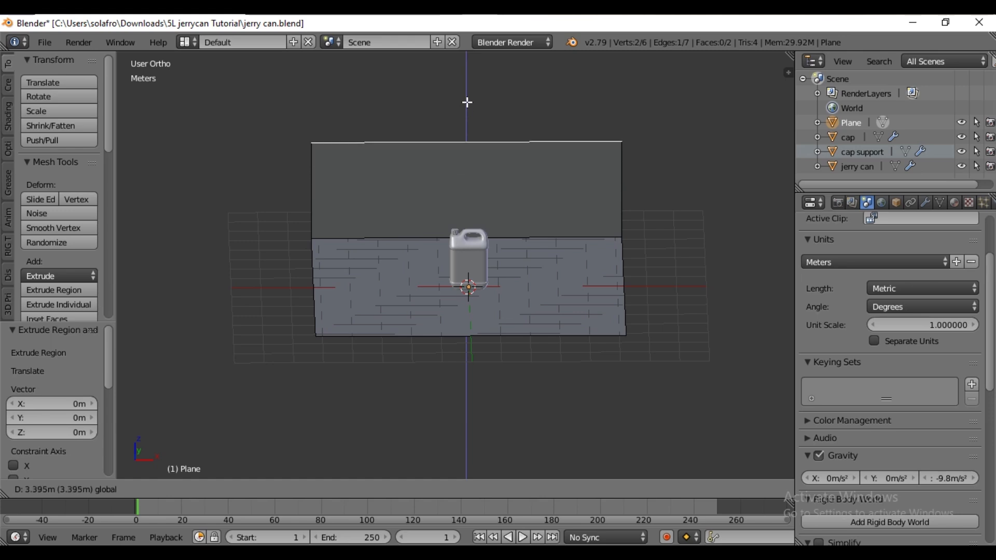
click(468, 103)
Bevel the edge between floor and wall by about 1.16 with 7 segments, and apply smooth shading to the backdrop.
middle_drag(537, 224, 633, 290)
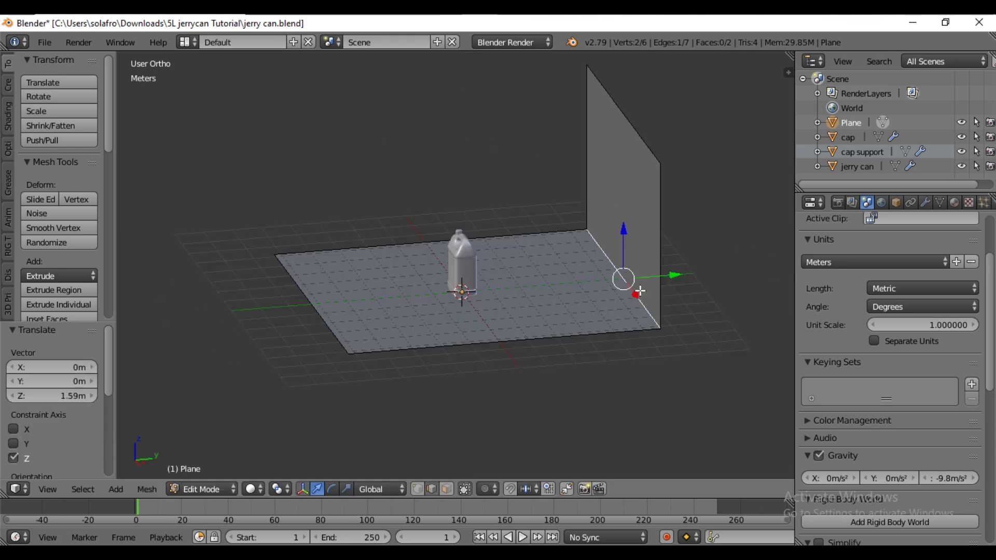
key(ctrl+b)
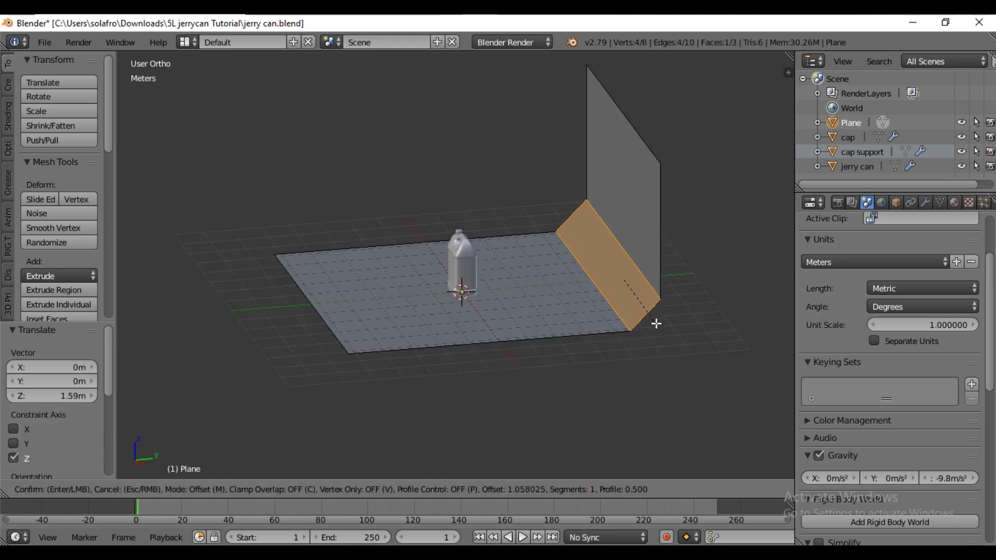
scroll(656, 328, up, 6)
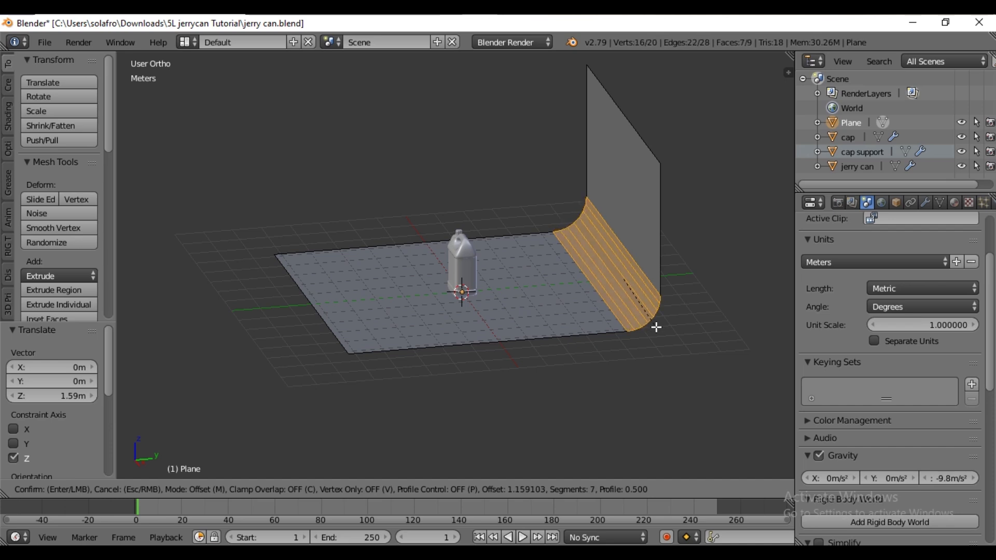
click(656, 327)
key(Tab)
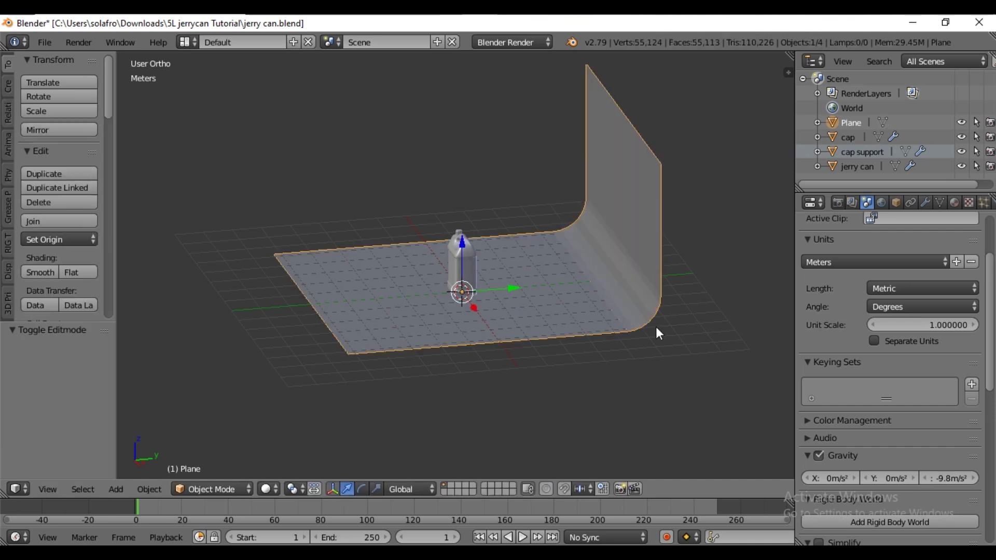
middle_drag(544, 336, 600, 344)
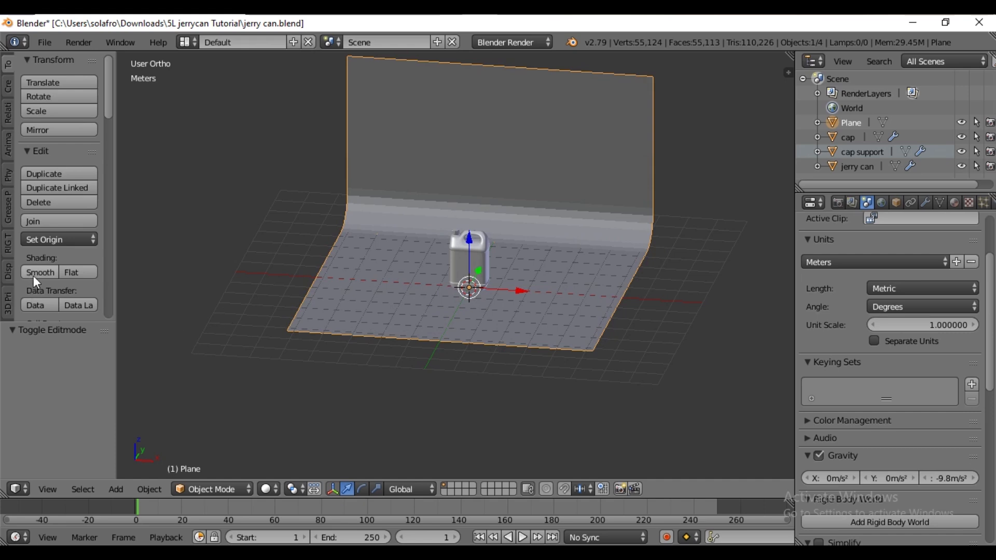
click(32, 276)
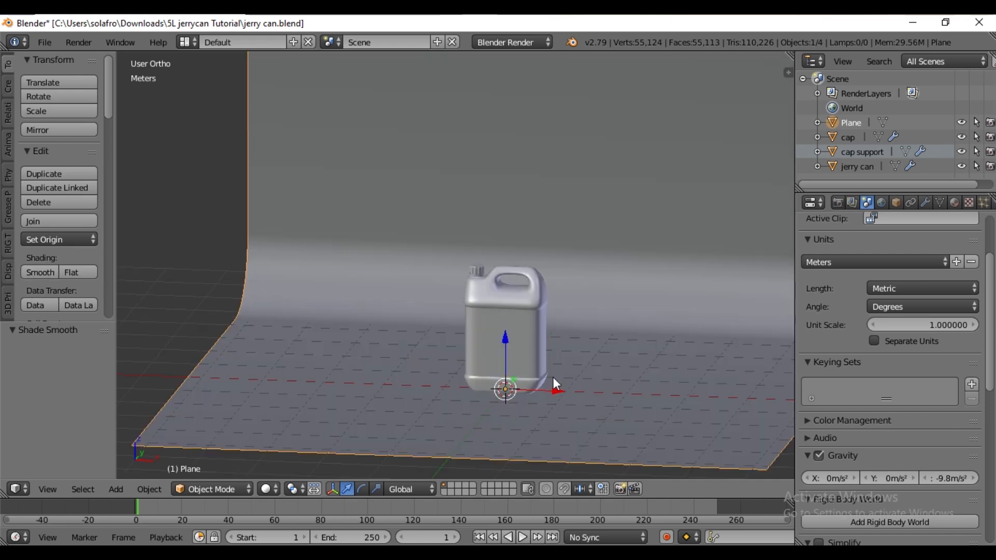
Add a camera at the origin aligned to the front view and display its transform properties.
key(KP_1)
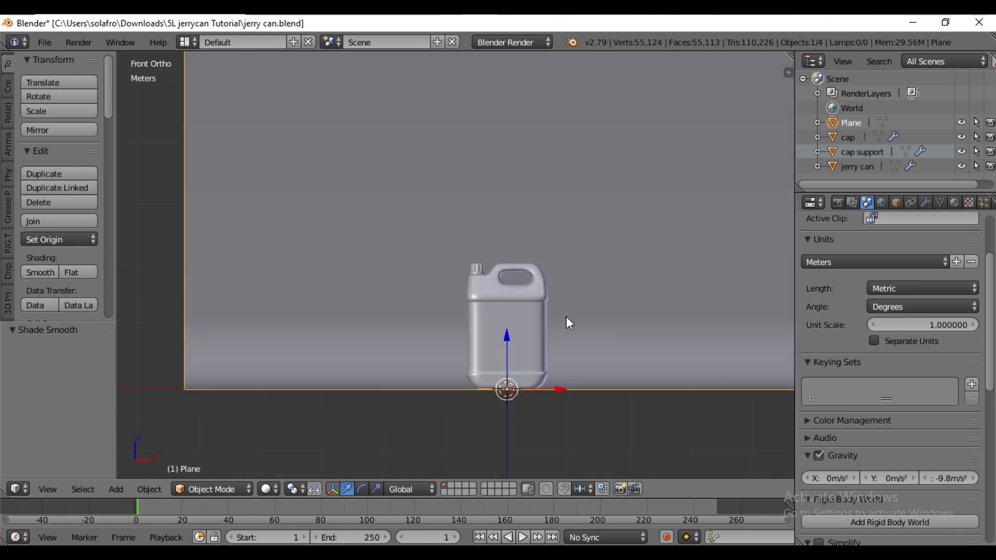
key(Home)
key(shift+a)
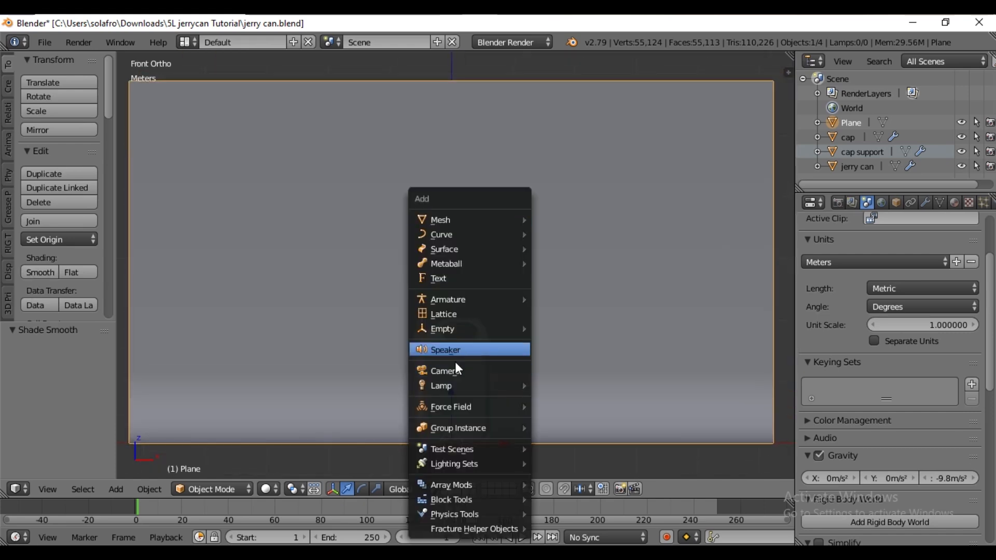
click(445, 370)
key(n)
middle_drag(381, 300, 307, 339)
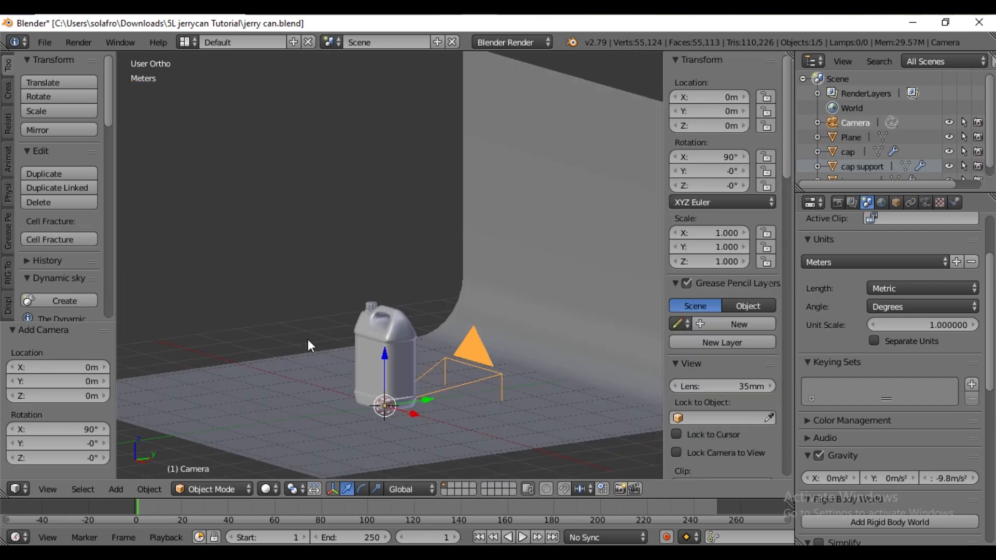
Move the camera along Y to about -4.57 m, in front of the jerry can.
key(KP_7)
key(g)
key(y)
click(442, 422)
key(KP_1)
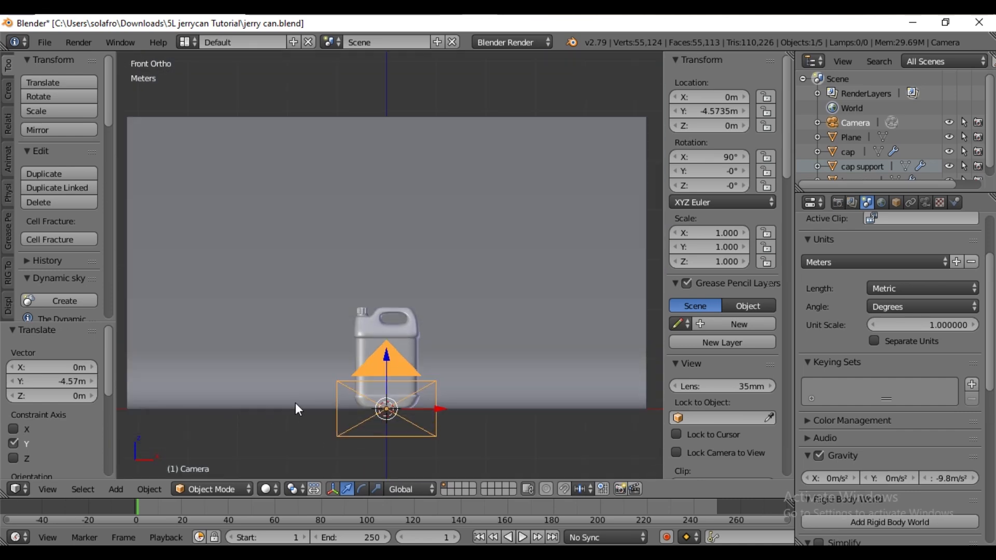
Set the camera's focal length to 110 mm and check its field of view from above.
click(925, 202)
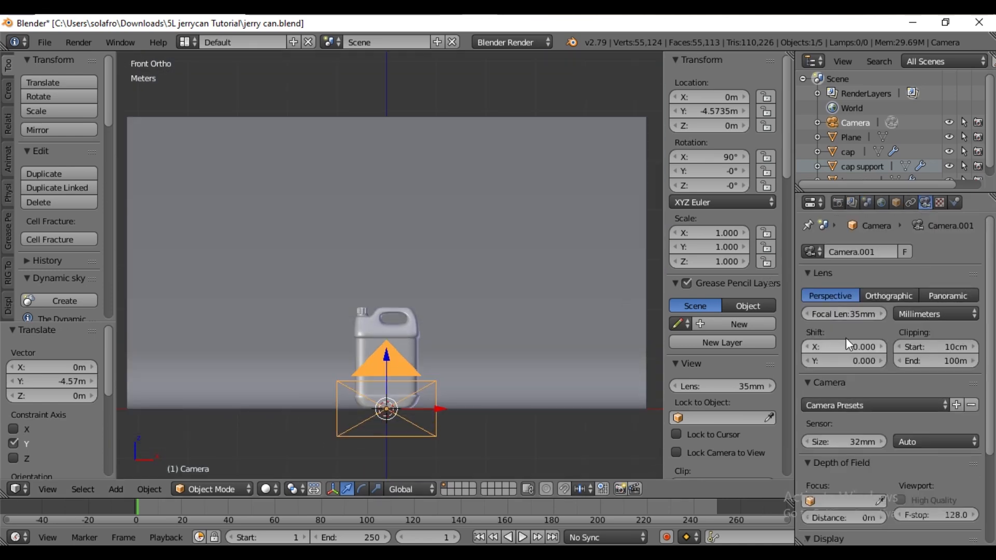
click(848, 313)
text(110)
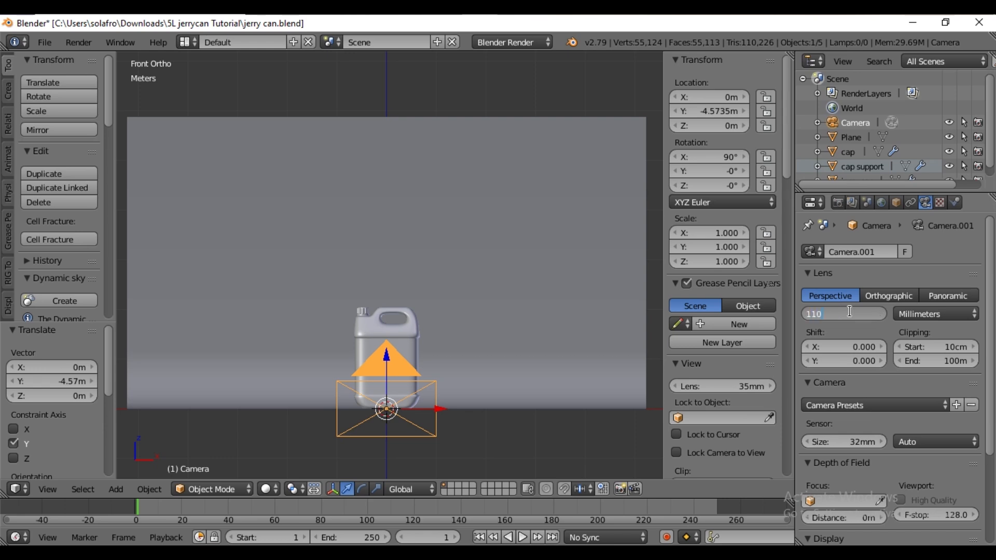
key(Return)
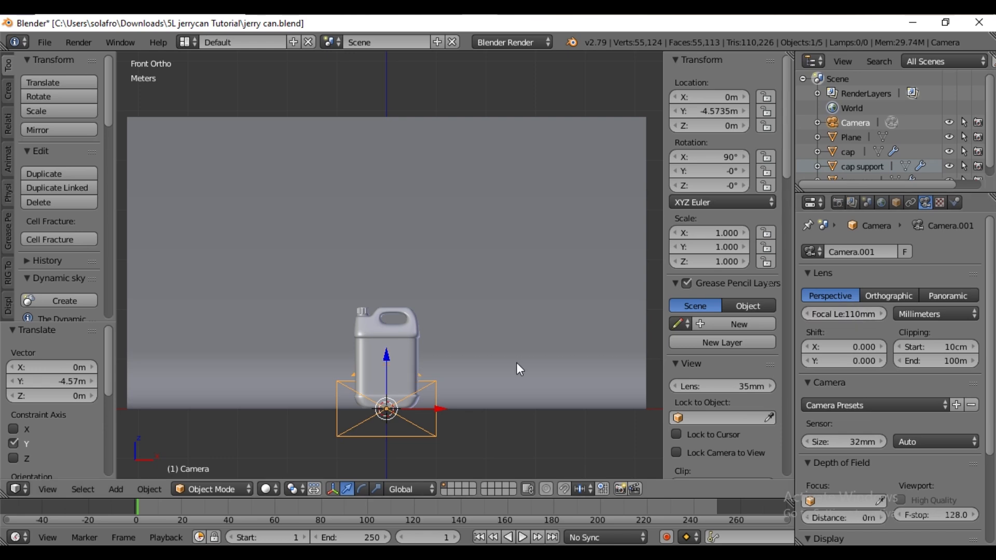
key(KP_7)
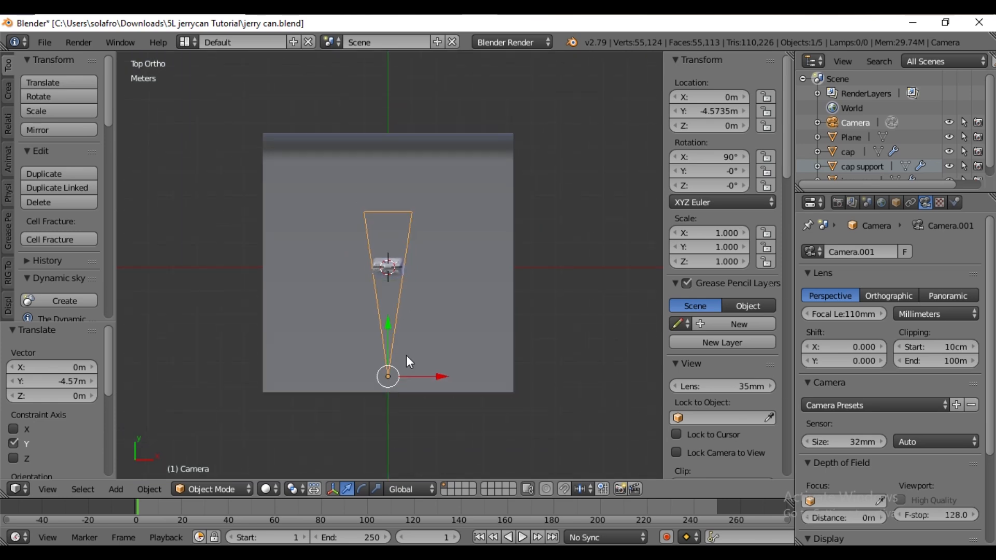
Look through the camera and raise its Z location to about 84 cm.
click(49, 488)
click(86, 438)
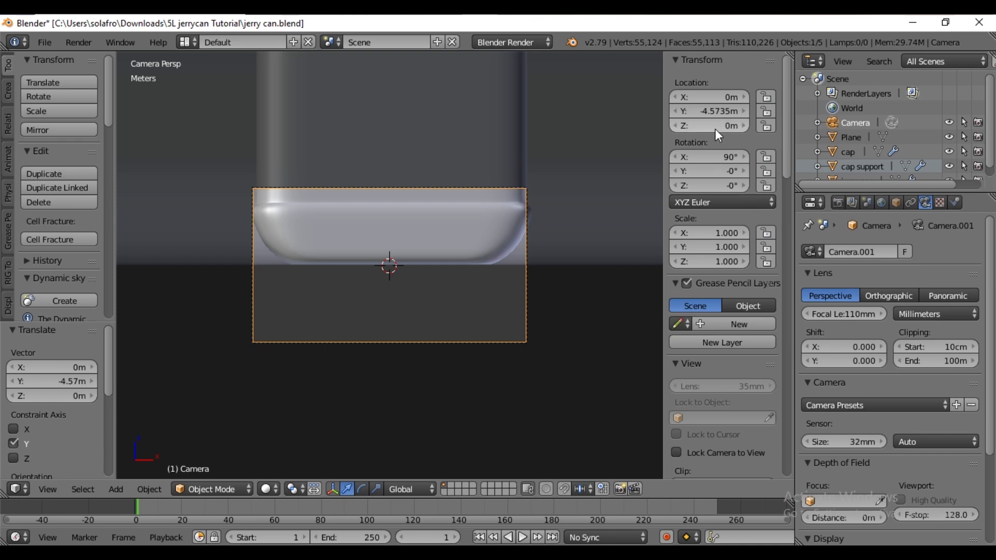
drag(714, 128, 775, 128)
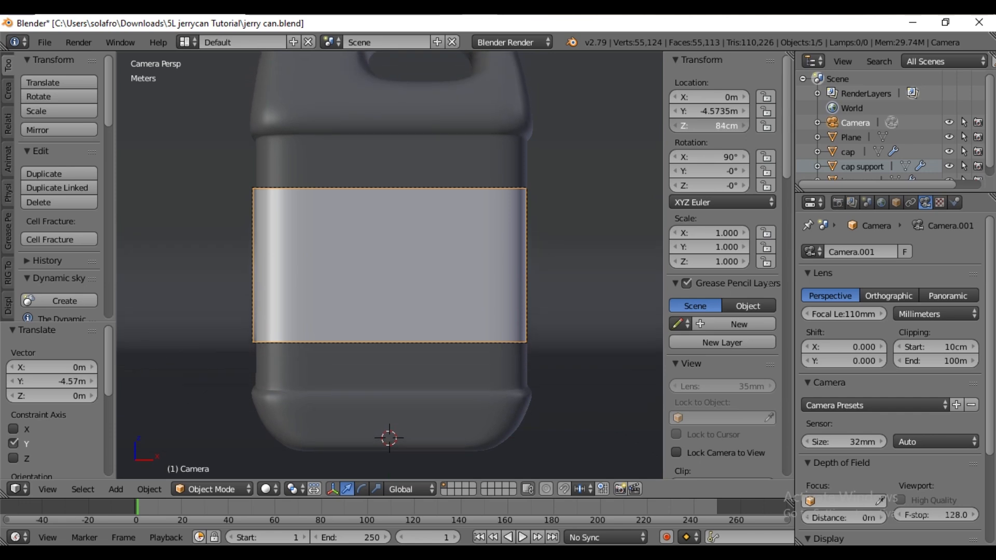
Move the camera back along Y to about -8.54 m and set the render's X resolution to 1080 px.
drag(715, 113, 625, 113)
click(837, 202)
double_click(844, 364)
text(10)
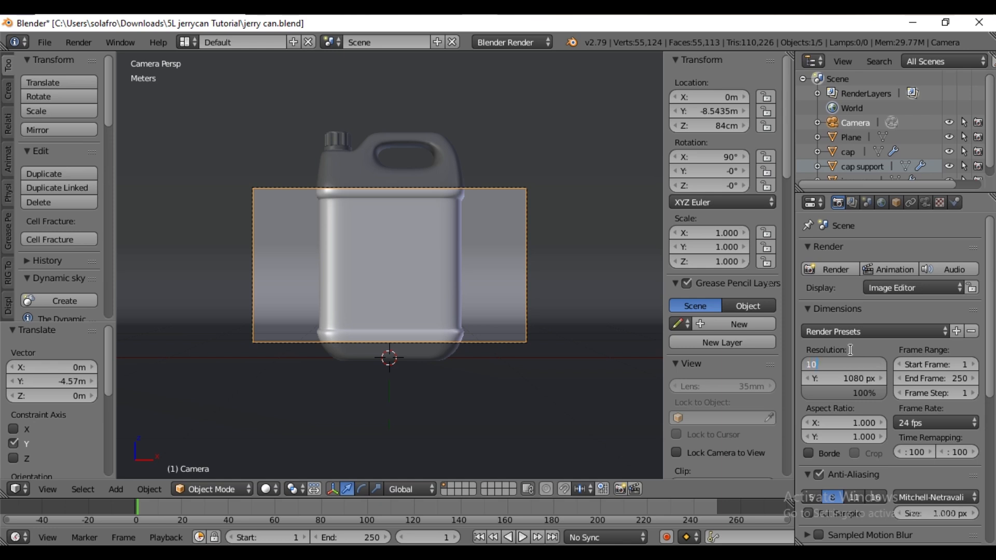
text(80)
key(Return)
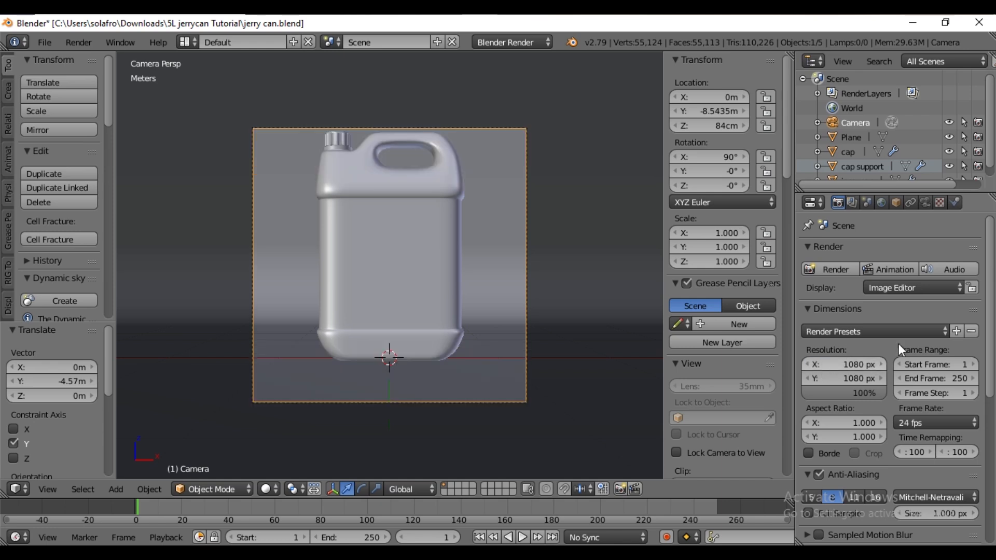
Reposition the camera at Y about -10.09 m and Z 1.12 m, and enable its Center composition guide.
drag(694, 125, 713, 125)
drag(708, 125, 718, 126)
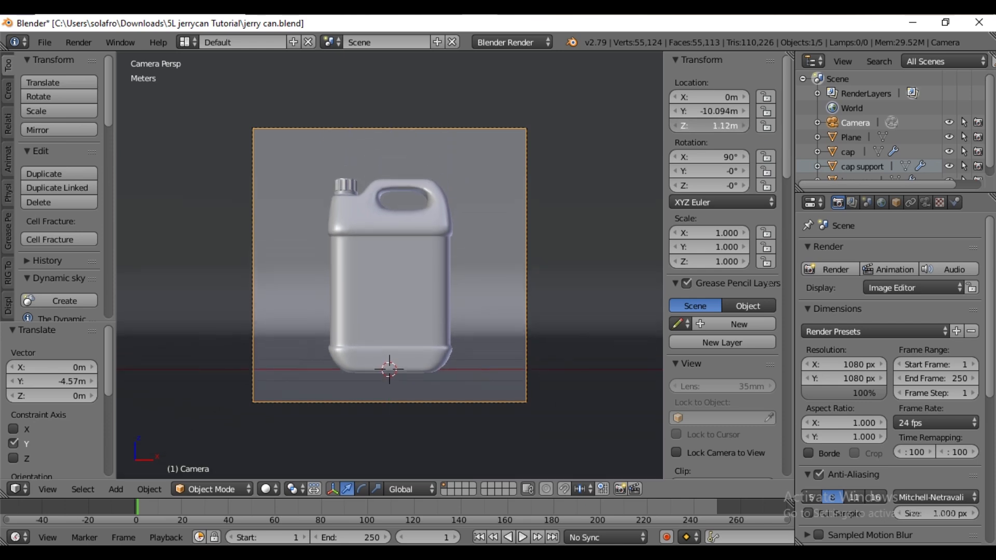
click(924, 202)
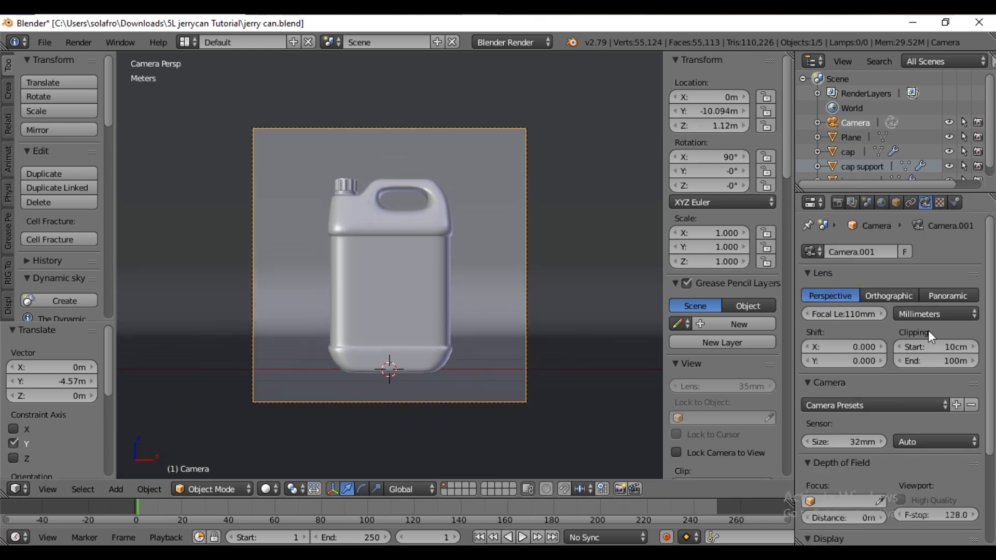
scroll(928, 330, down, 4)
scroll(896, 363, down, 2)
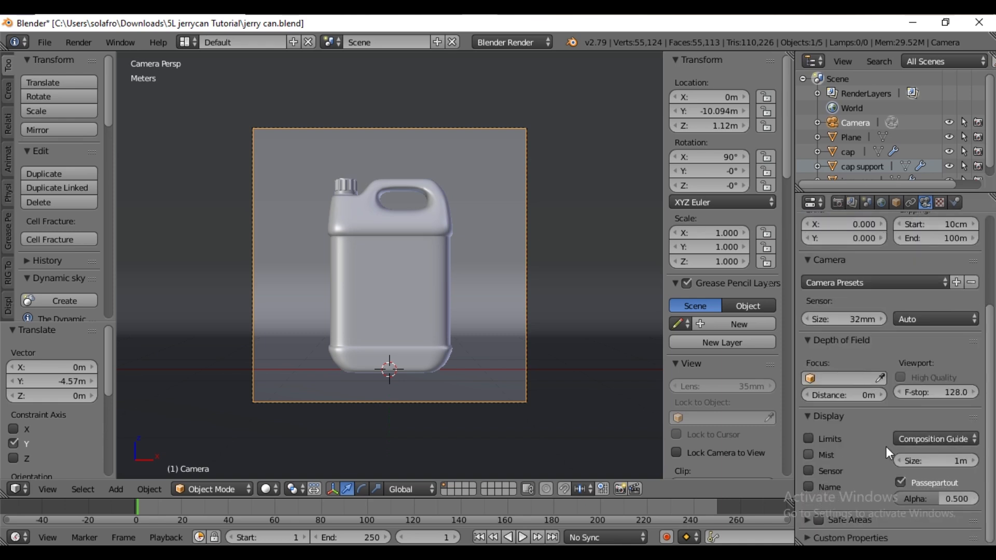
click(938, 438)
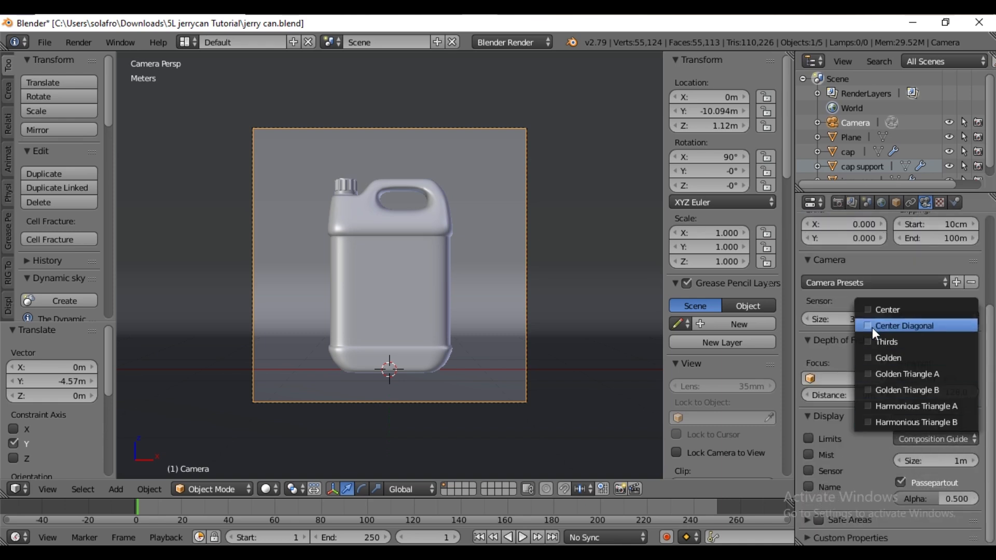
click(866, 311)
scroll(456, 270, up, 3)
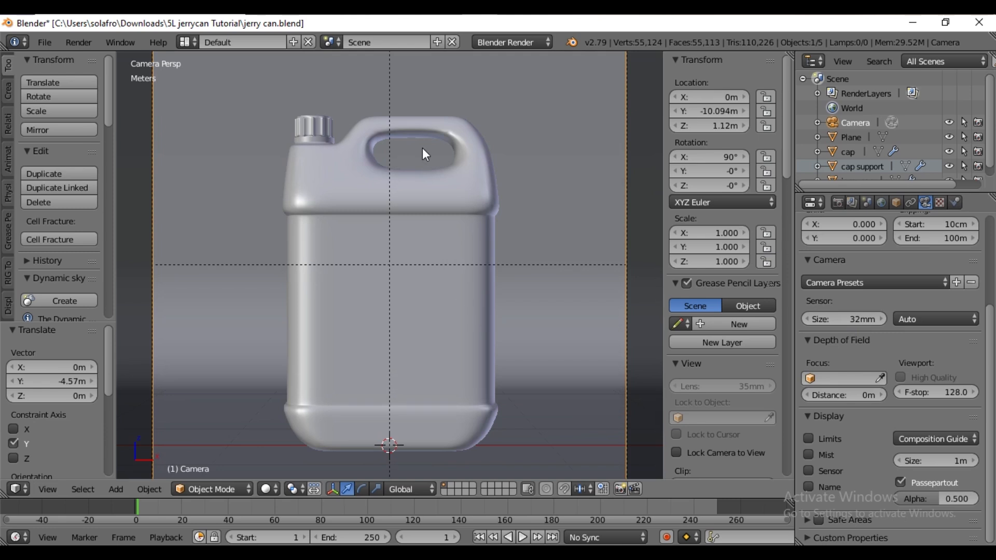
scroll(418, 270, down, 2)
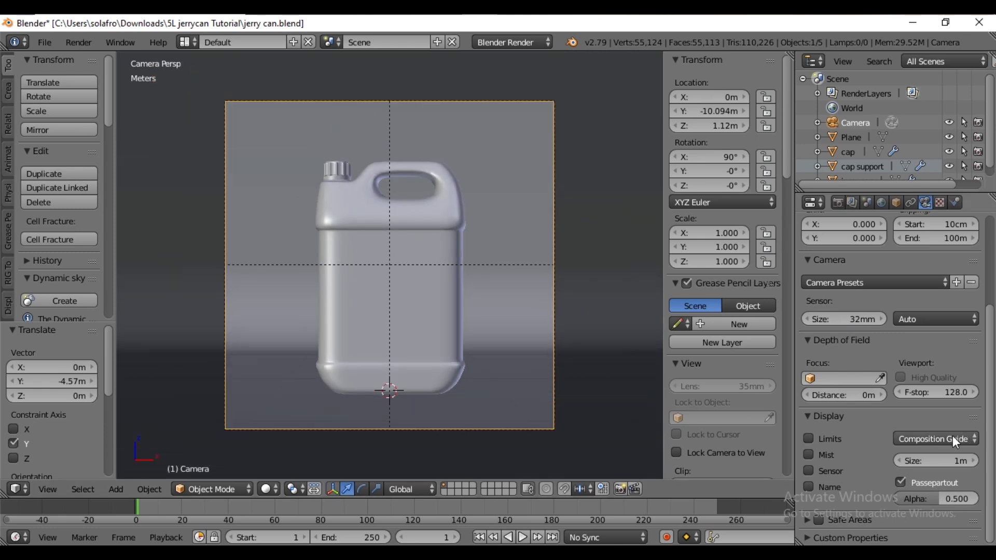
Split the 3D view into two side-by-side viewports with hidden side panels, one through the camera and one orbited to see the scene.
key(n)
drag(792, 56, 395, 122)
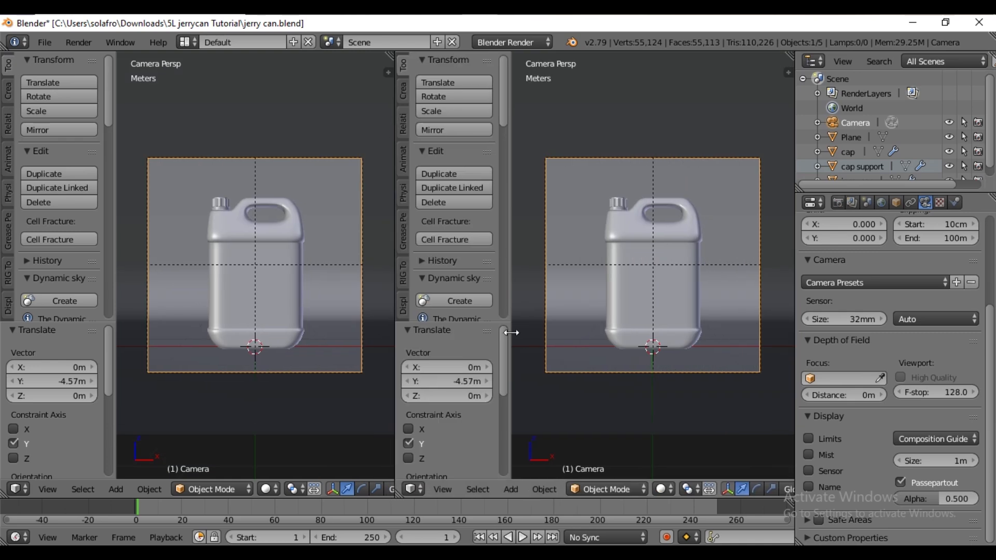
key(t)
key(t)
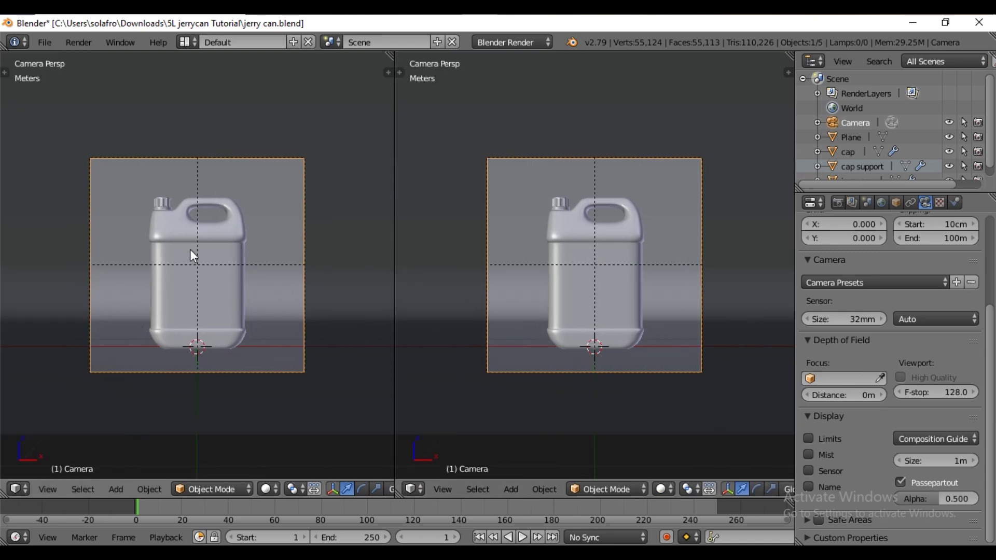
scroll(129, 291, up, 2)
middle_drag(559, 297, 577, 318)
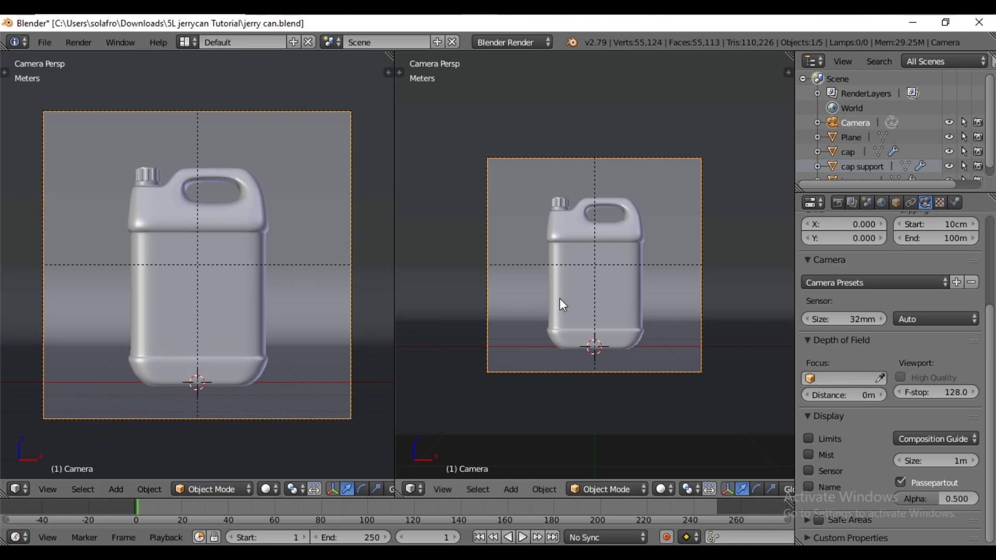
scroll(589, 313, up, 1)
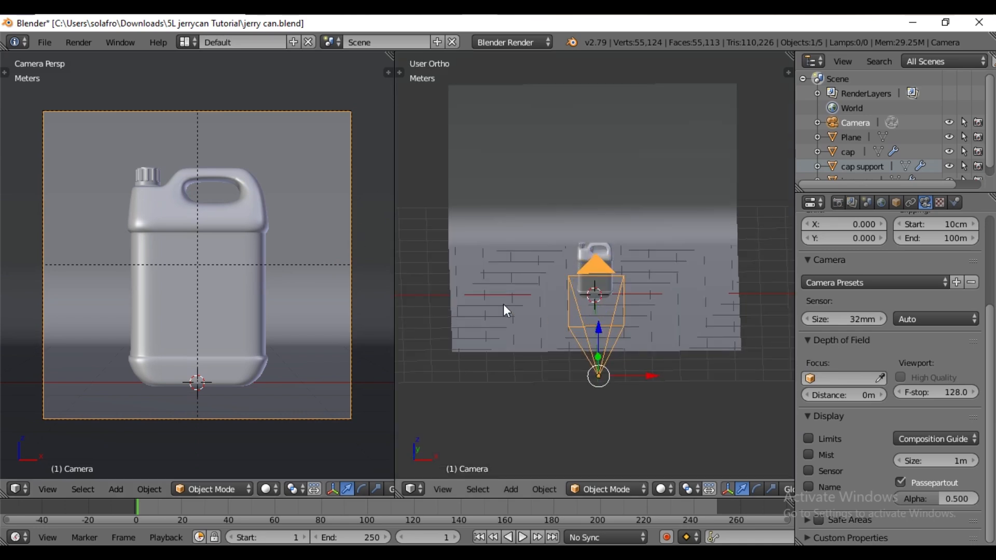
Switch the render engine to Cycles Render and set the camera viewport's shading to Rendered.
click(512, 41)
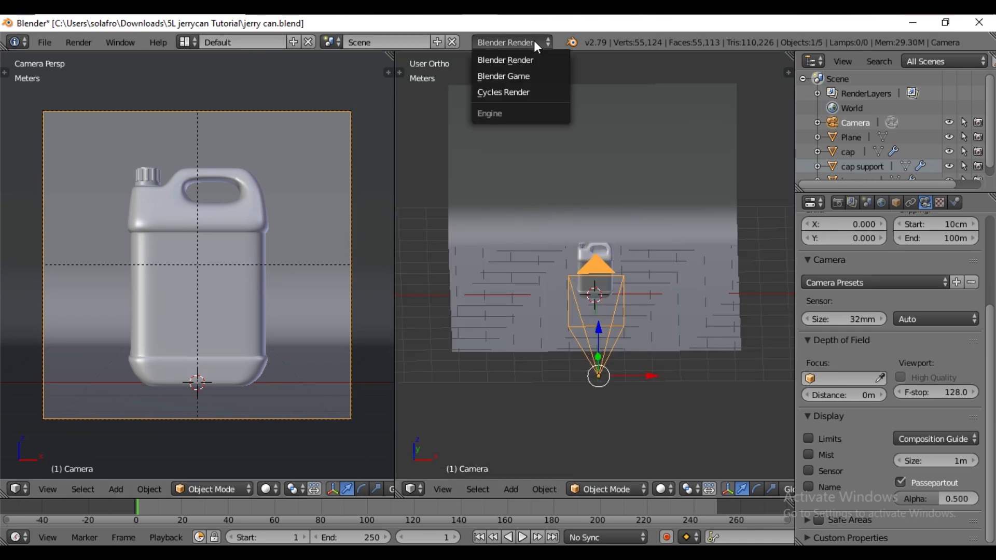
click(526, 90)
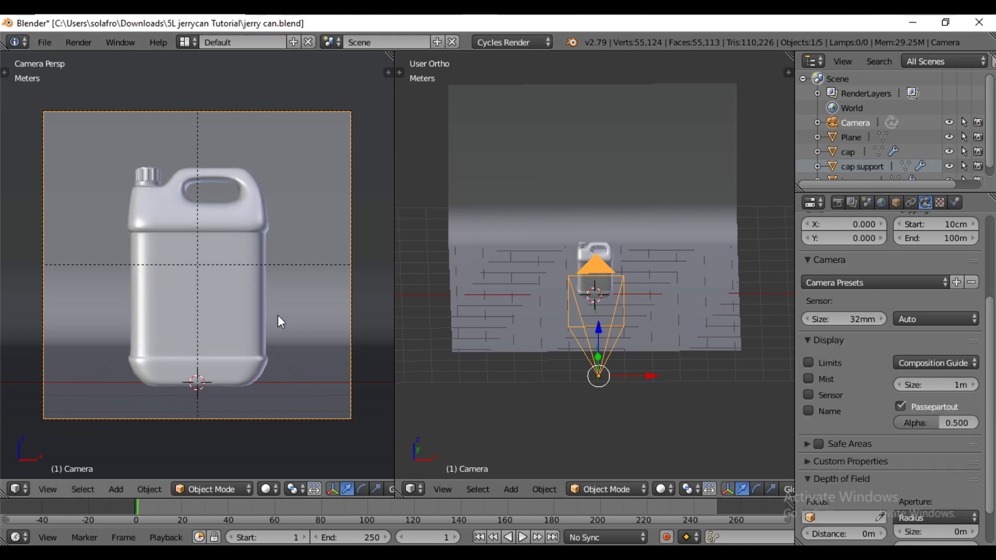
click(266, 489)
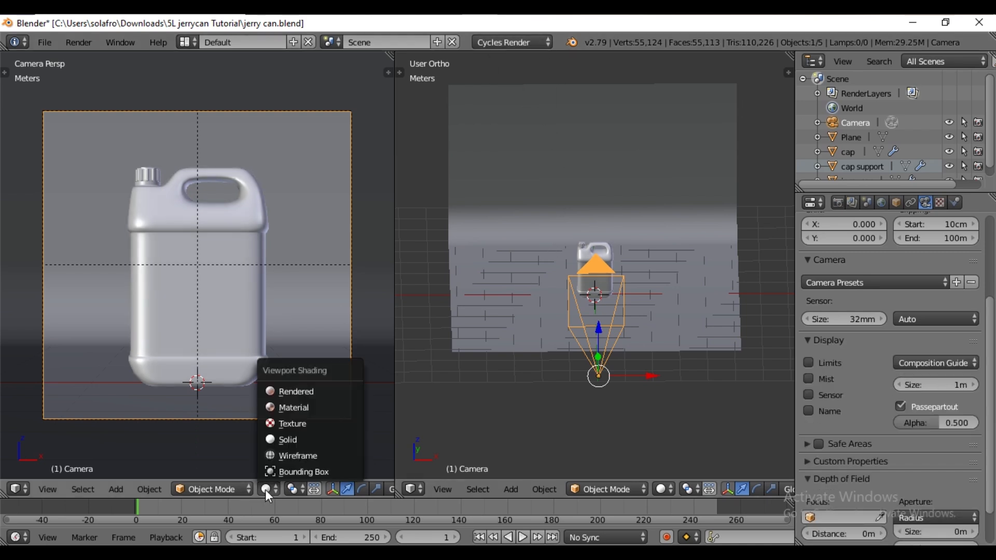
click(305, 396)
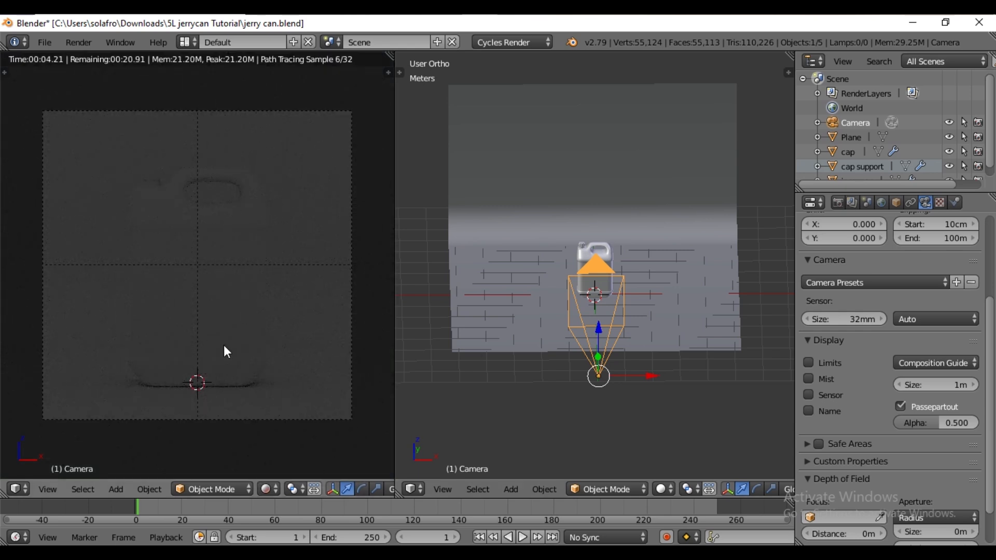
Enable nodes for the world surface and set the background strength to 0.
click(882, 202)
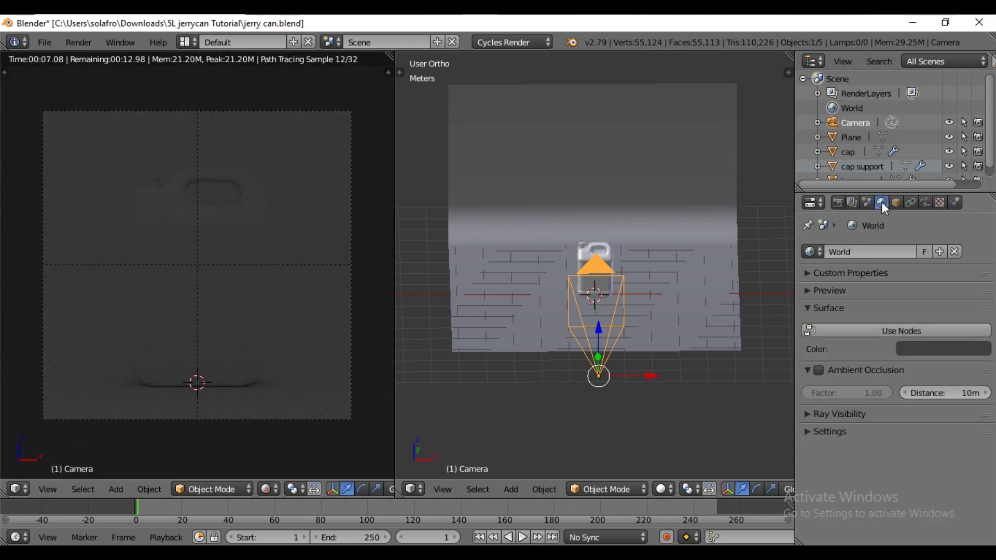
click(917, 331)
click(931, 377)
text(0)
key(Return)
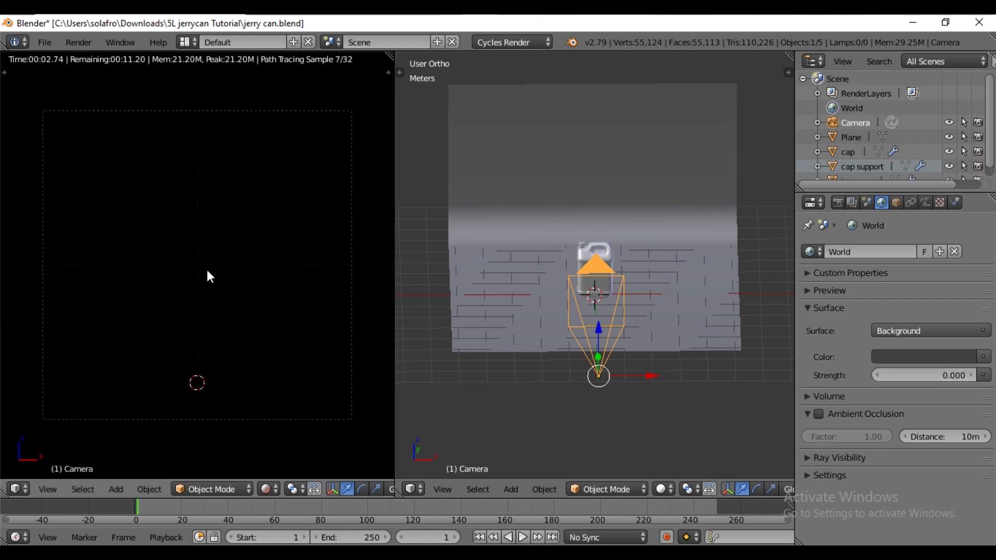
Add an area lamp at the origin and raise it along Z above the jerry can.
scroll(596, 317, up, 3)
key(shift+a)
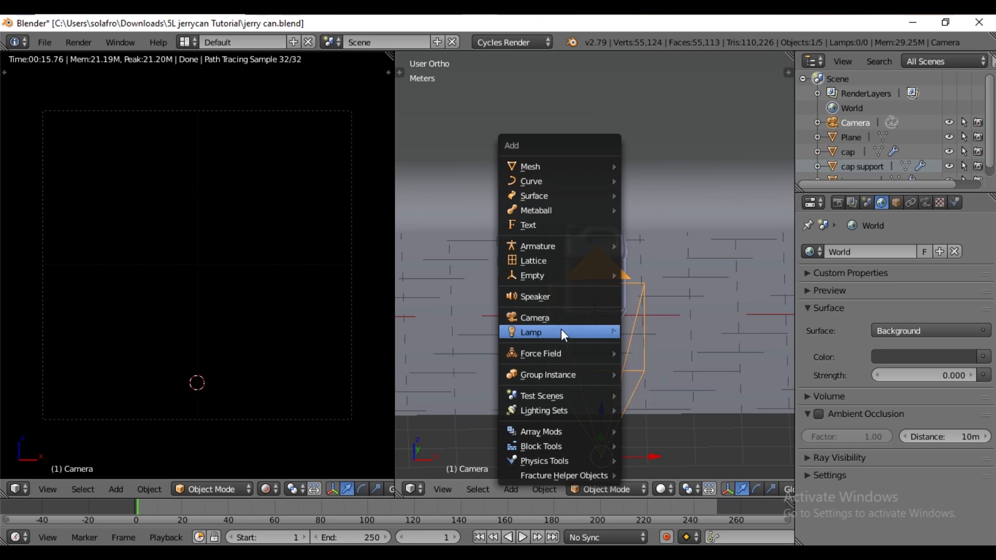
mouse_move(561, 329)
click(665, 394)
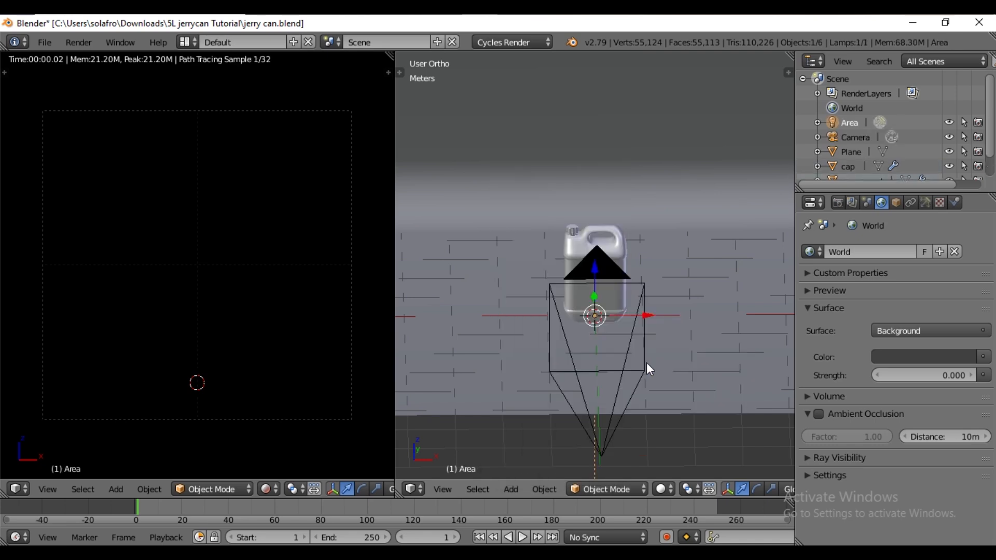
scroll(592, 270, down, 2)
drag(594, 253, 594, 149)
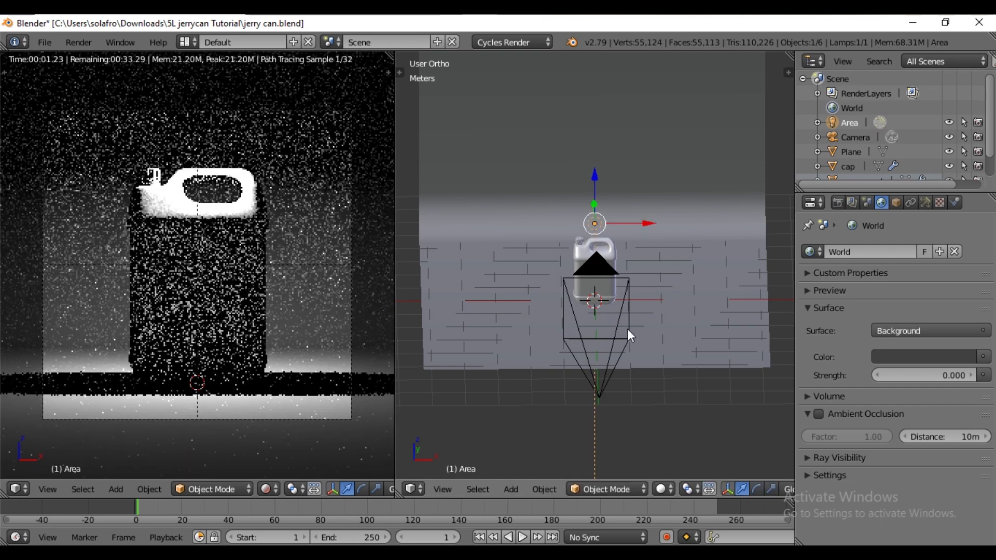
Rotate the area lamp -90° about global Y and move it beside the jerry can's cap side, around mid-height.
key(r)
key(y)
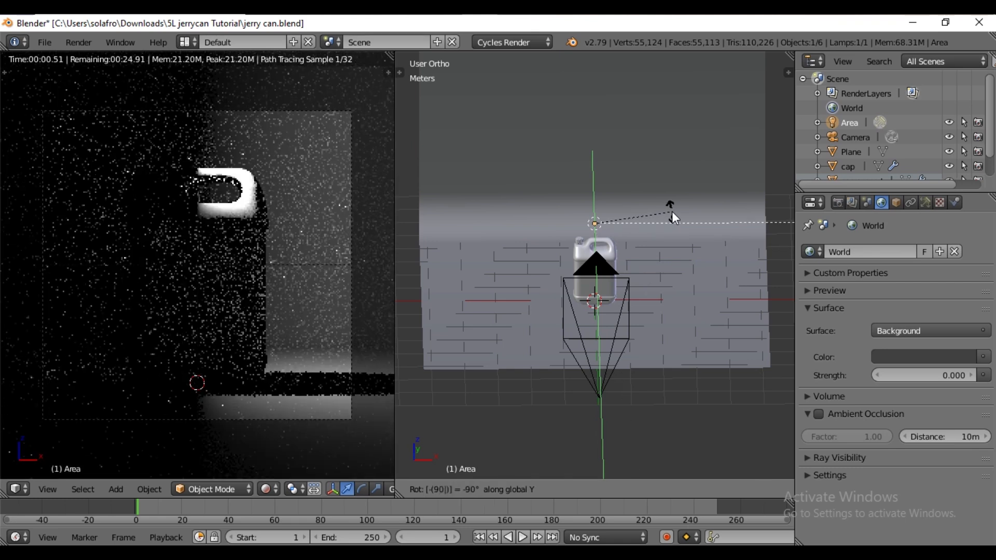
click(672, 212)
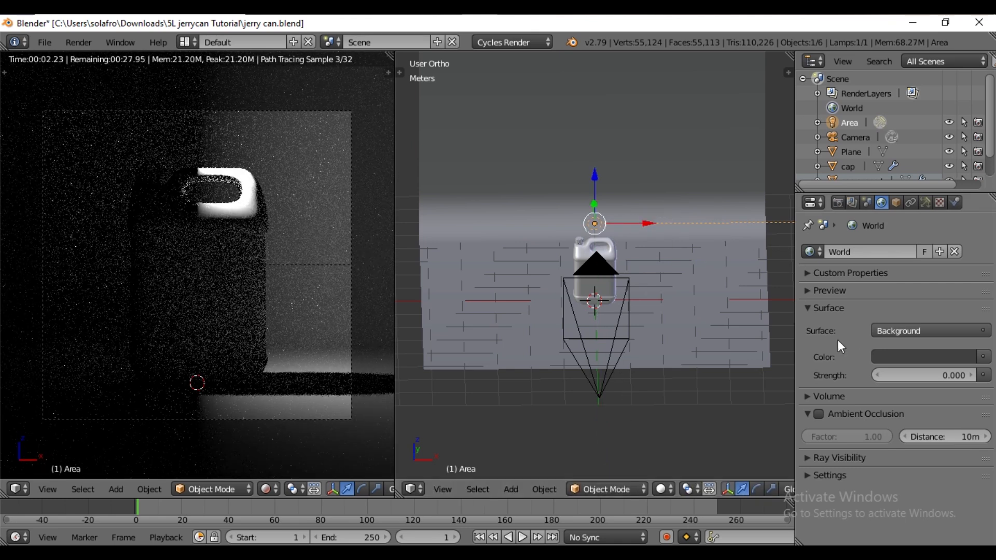
drag(645, 221, 517, 243)
drag(462, 176, 478, 224)
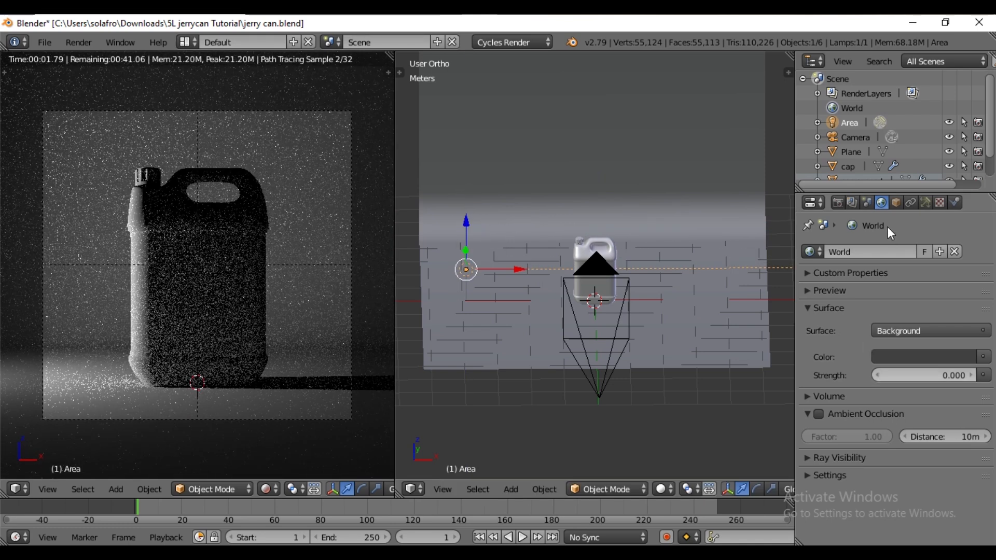
Change the area lamp's shape to Rectangle with Size X 2 m and Size Y 1 m.
click(925, 203)
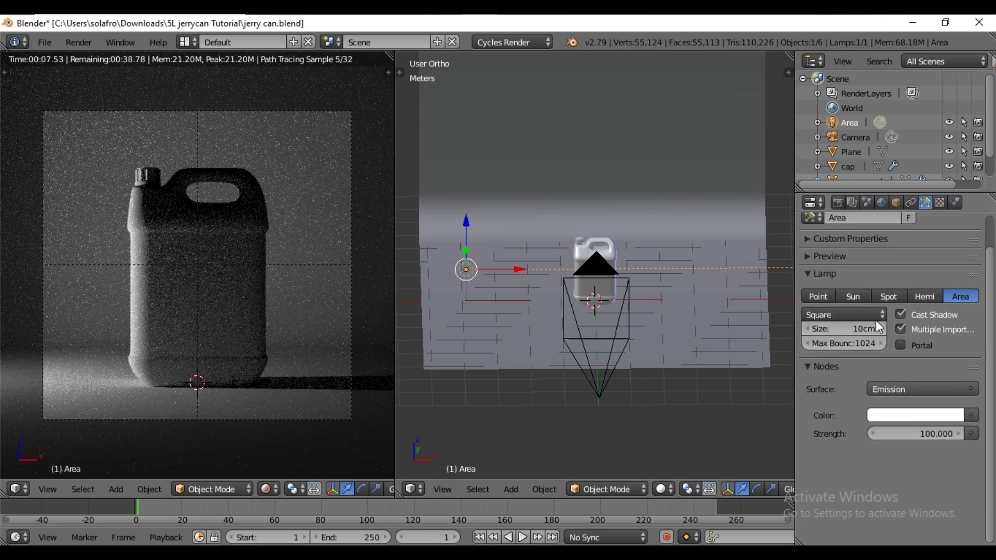
click(861, 315)
click(838, 282)
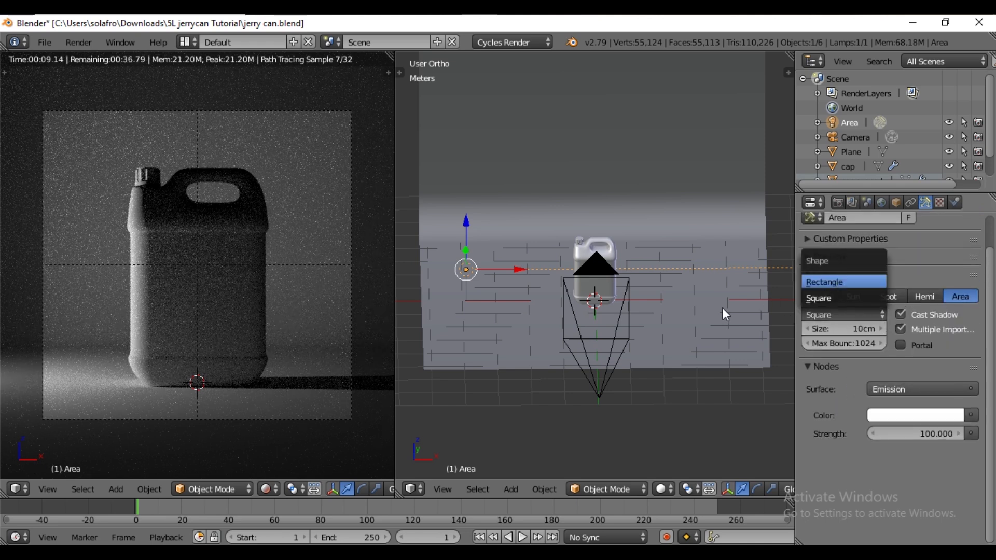
click(852, 328)
text(1)
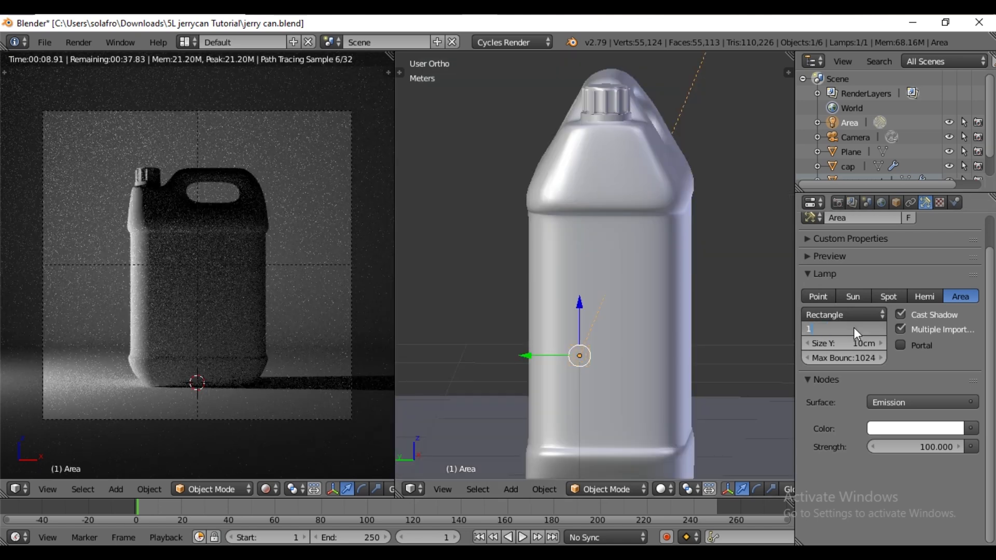
key(Return)
click(850, 343)
text(1)
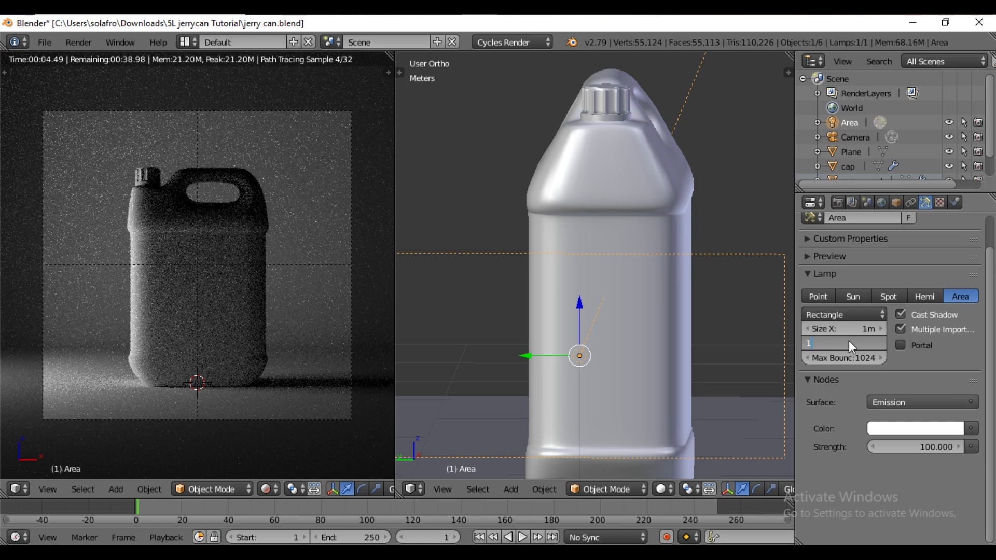
key(Return)
click(850, 329)
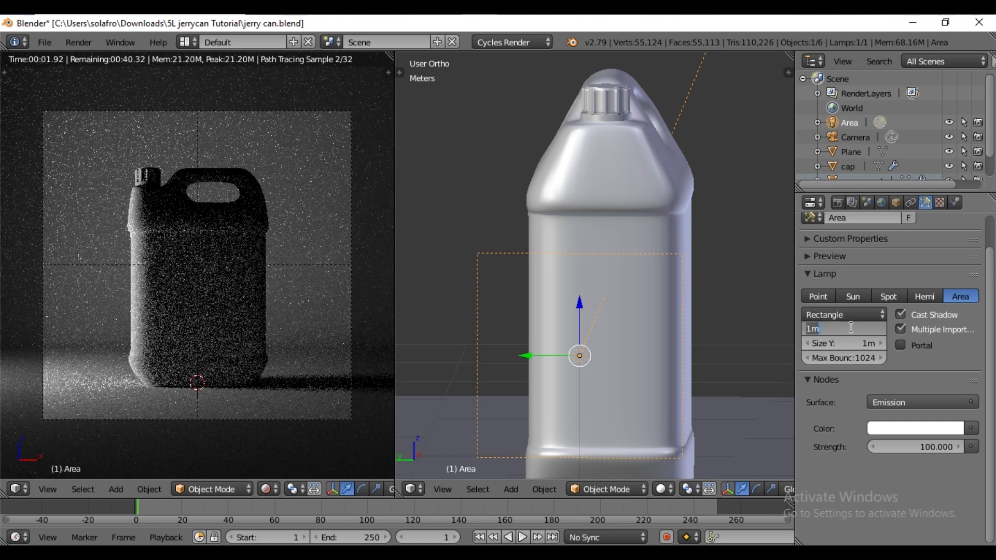
text(2)
key(Return)
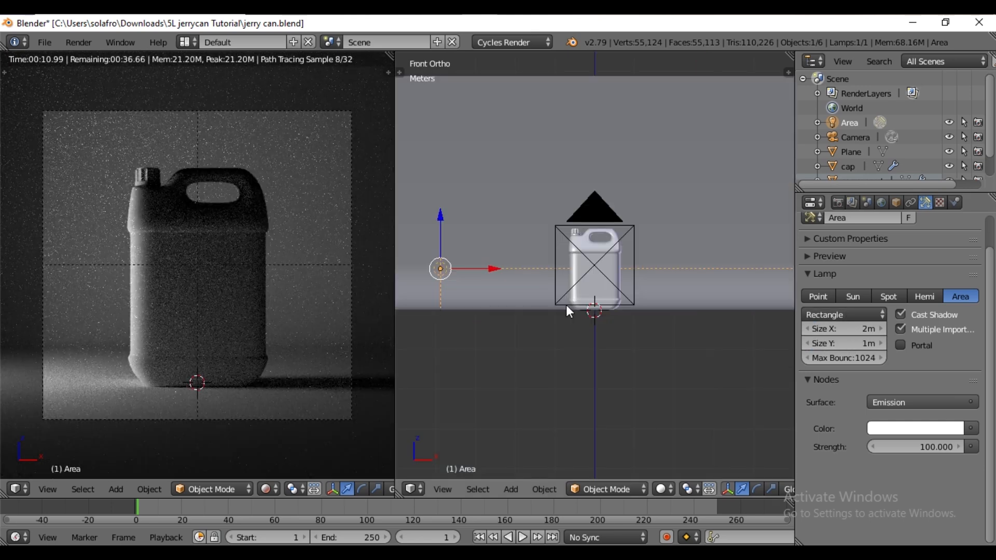
Duplicate the area lamp and move the copy along X to the opposite side of the jerry can.
key(shift+d)
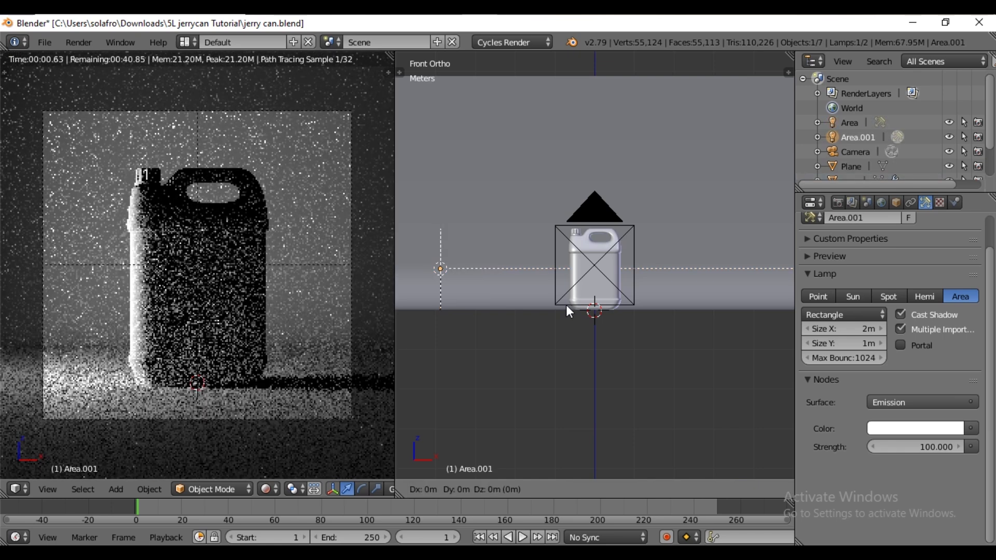
key(x)
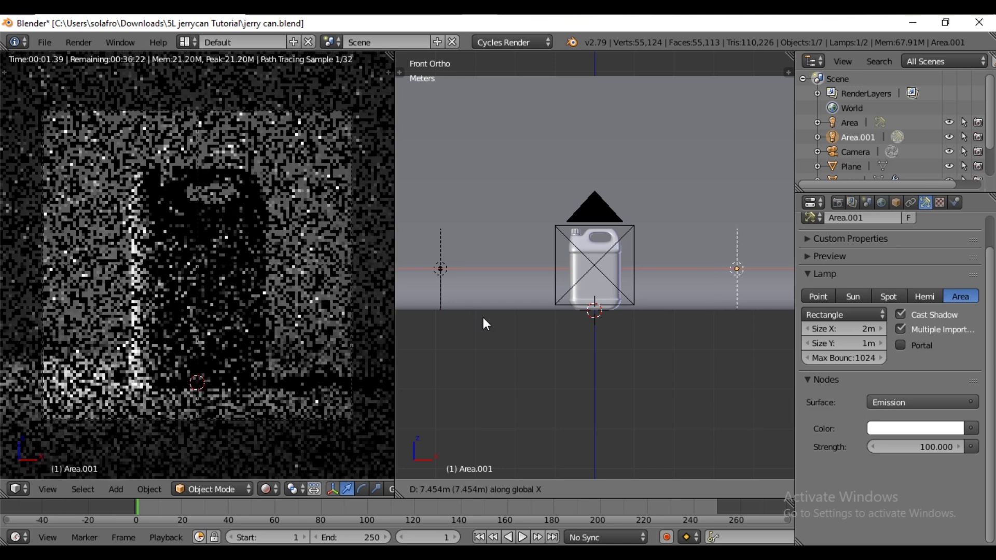
click(497, 318)
Rotate the duplicated lamp 180° in the top view so it faces the jerry can.
key(KP_7)
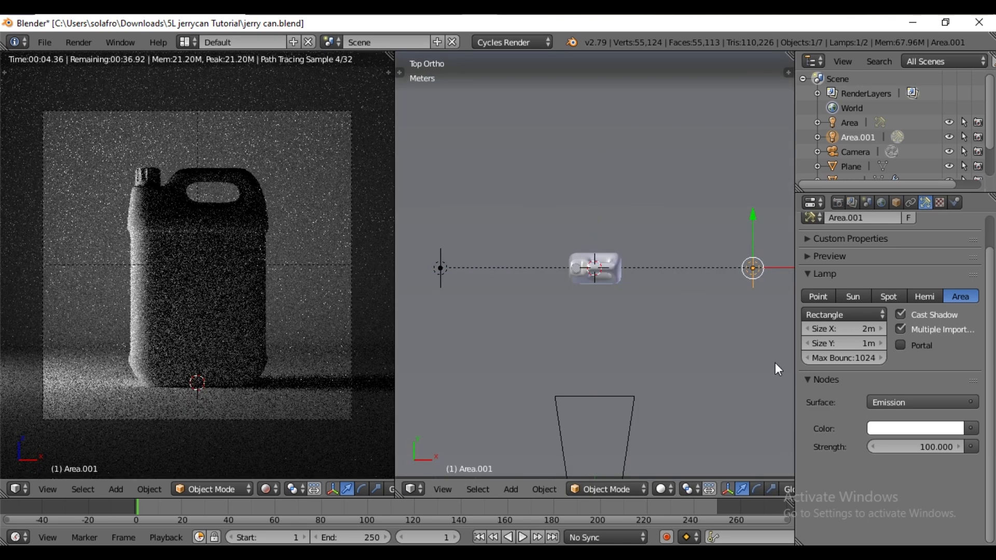
text(r180)
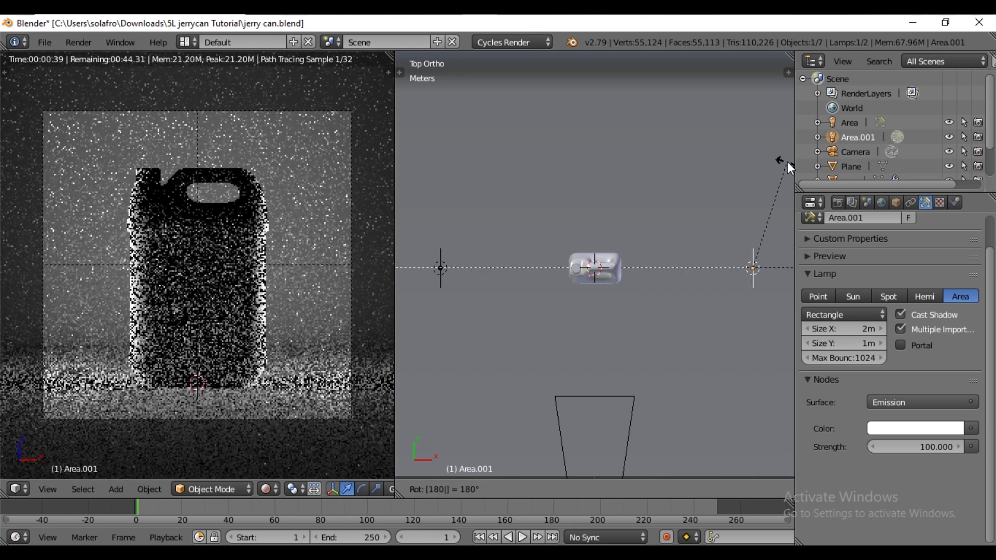
key(Return)
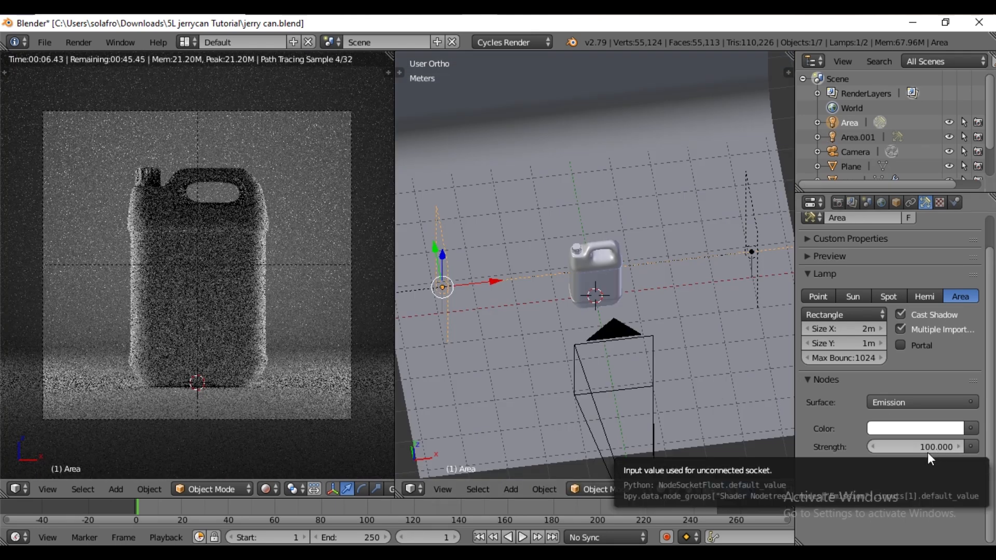
Set the emission strength of the area lamp on the jerry can's cap side to 150.
click(931, 449)
text(150)
key(Return)
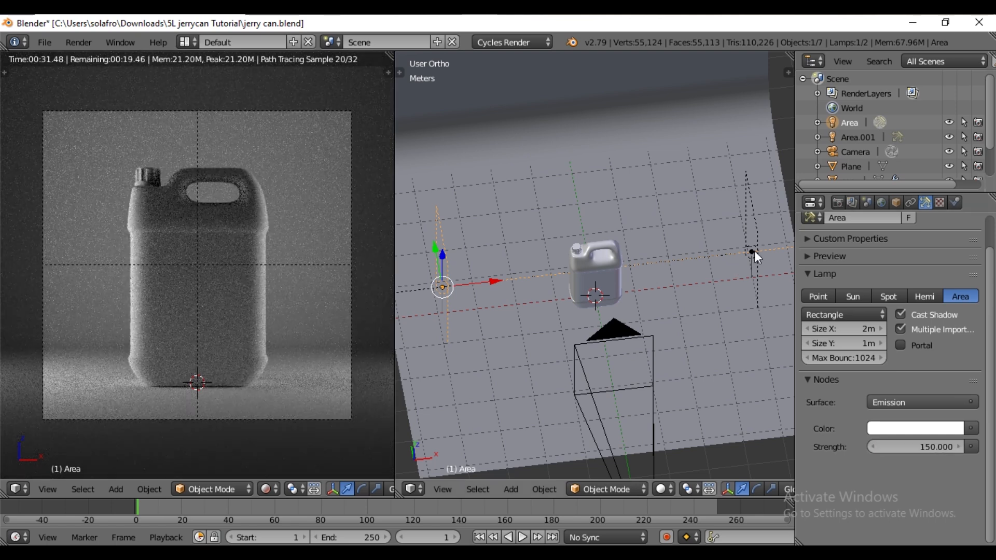
Duplicate the area lamp on the side opposite the cap and snap the copy to the 3D cursor.
right_click(753, 252)
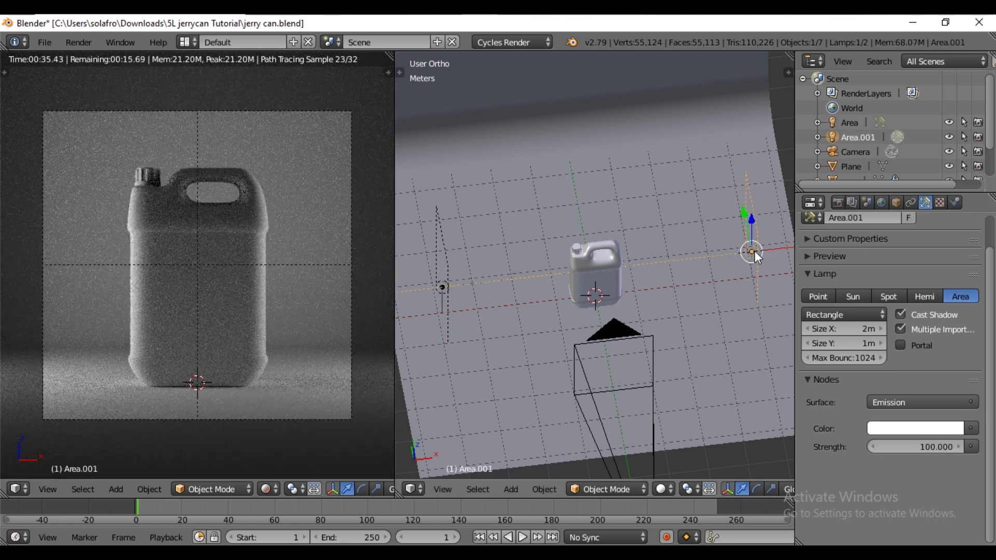
key(shift+d)
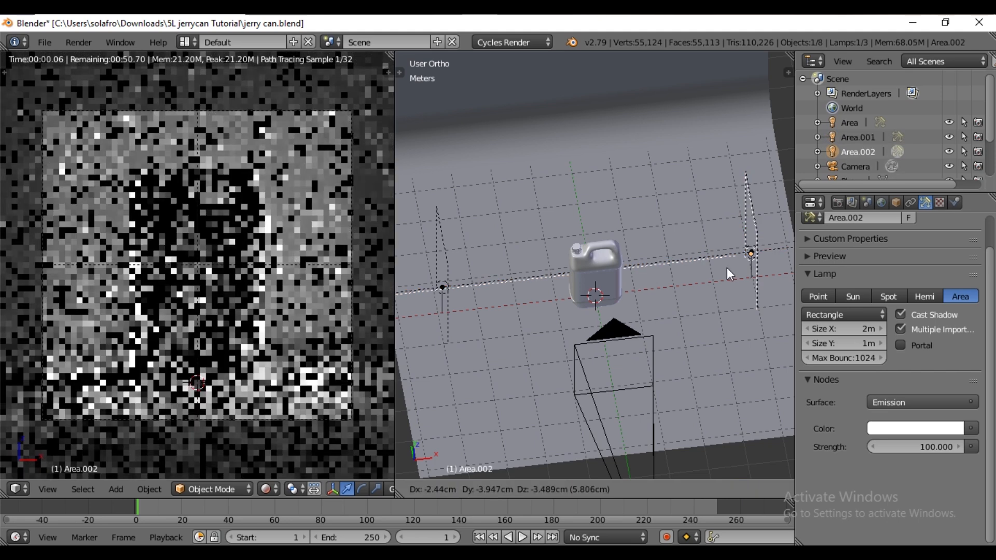
right_click(727, 268)
key(shift+s)
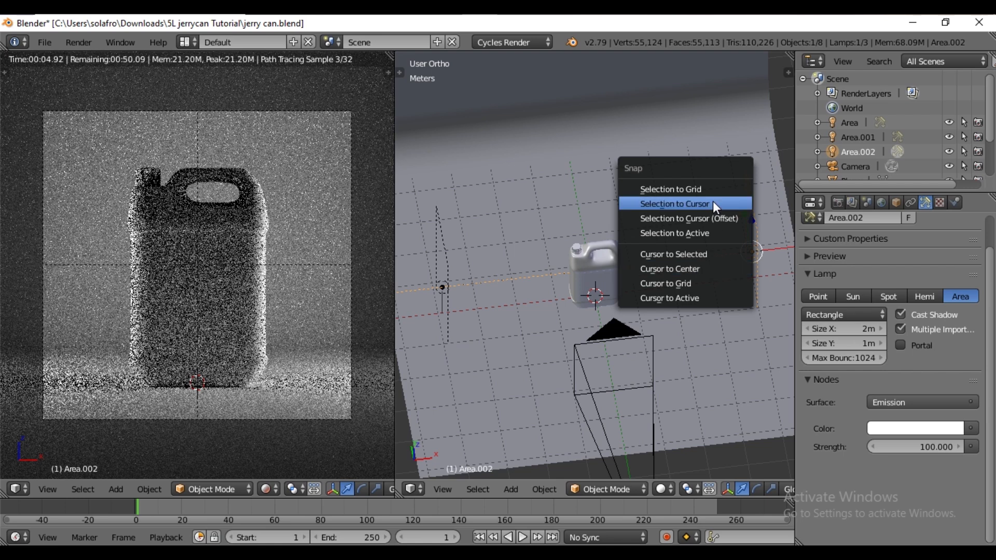
click(712, 203)
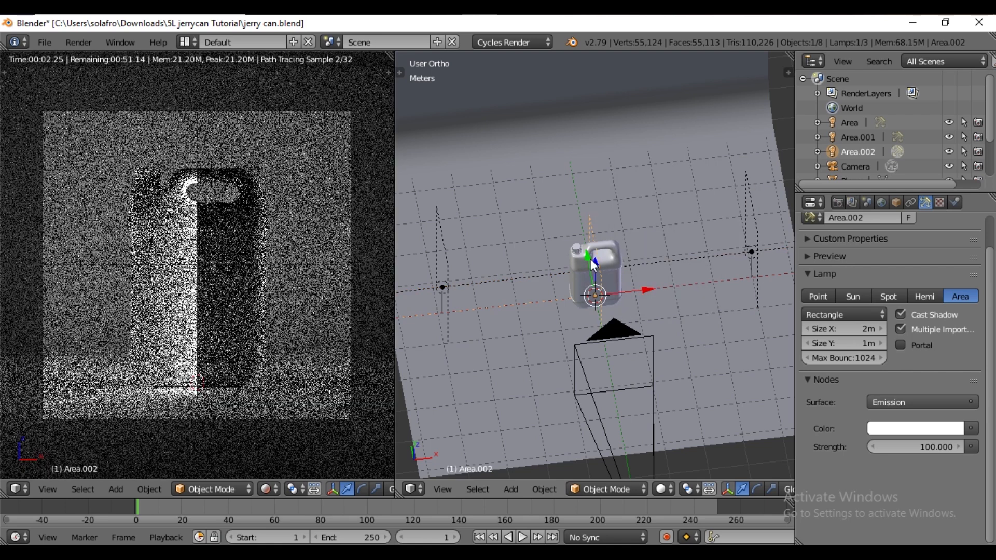
Move the copied lamp along Y to the front of the jerry can near the camera and rotate it 90° in the top view.
key(g)
key(y)
click(624, 397)
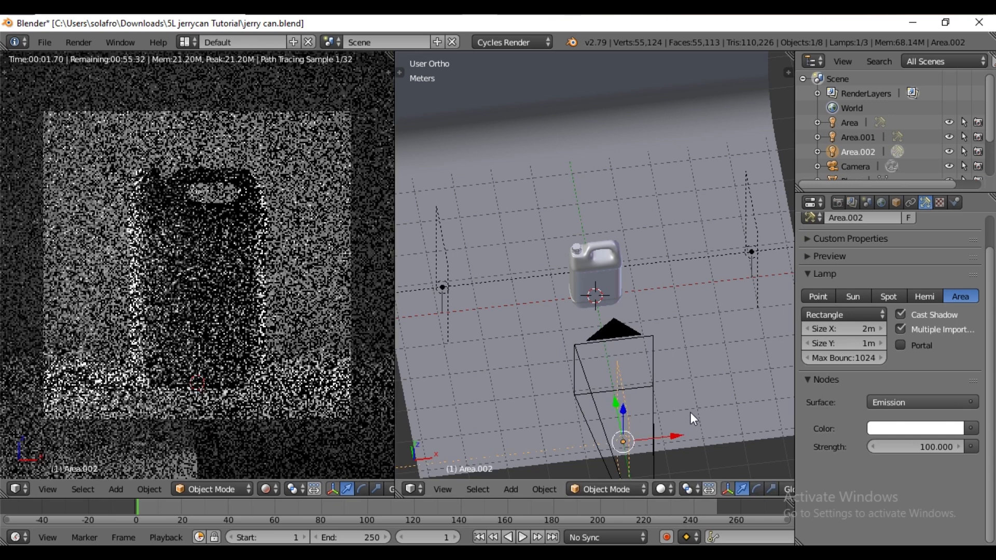
key(KP_7)
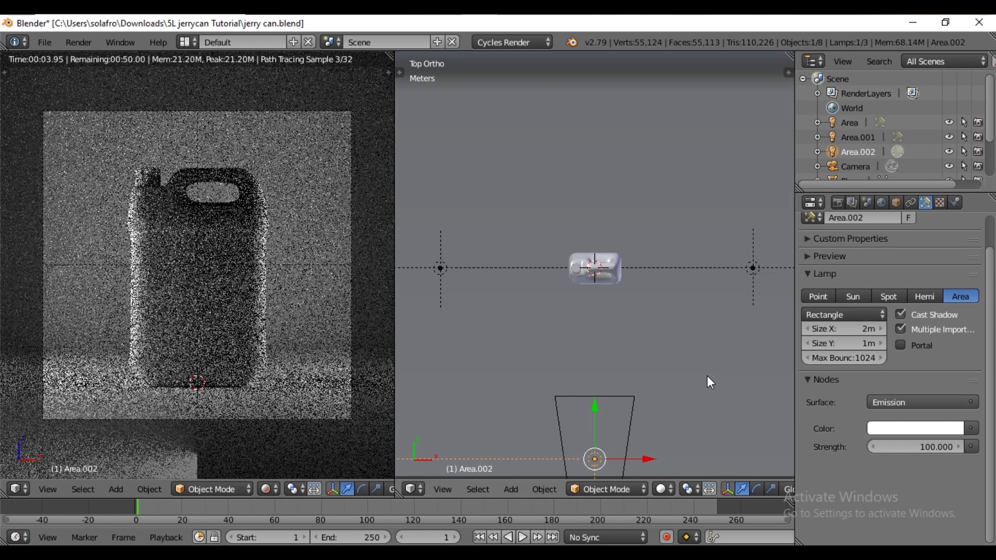
key(r)
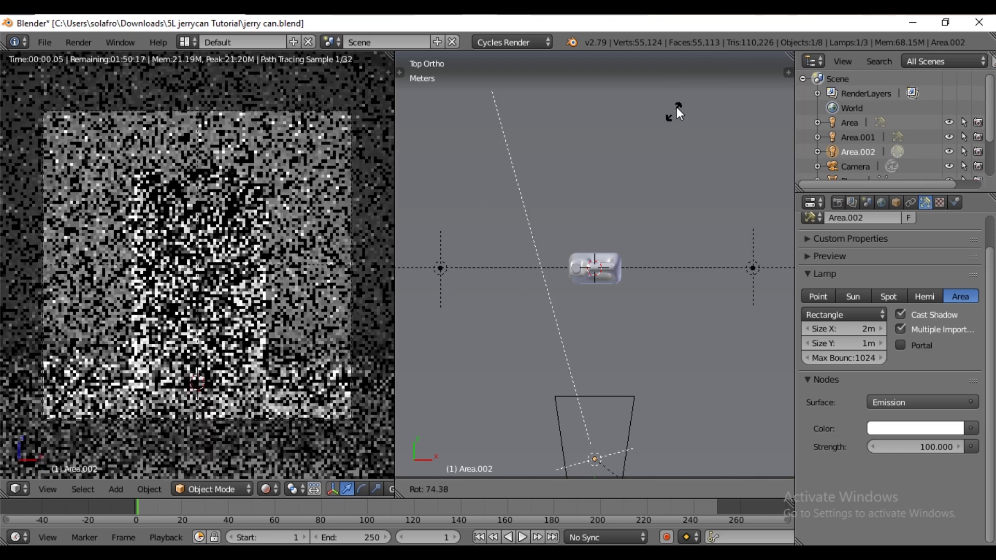
text(90)
key(Return)
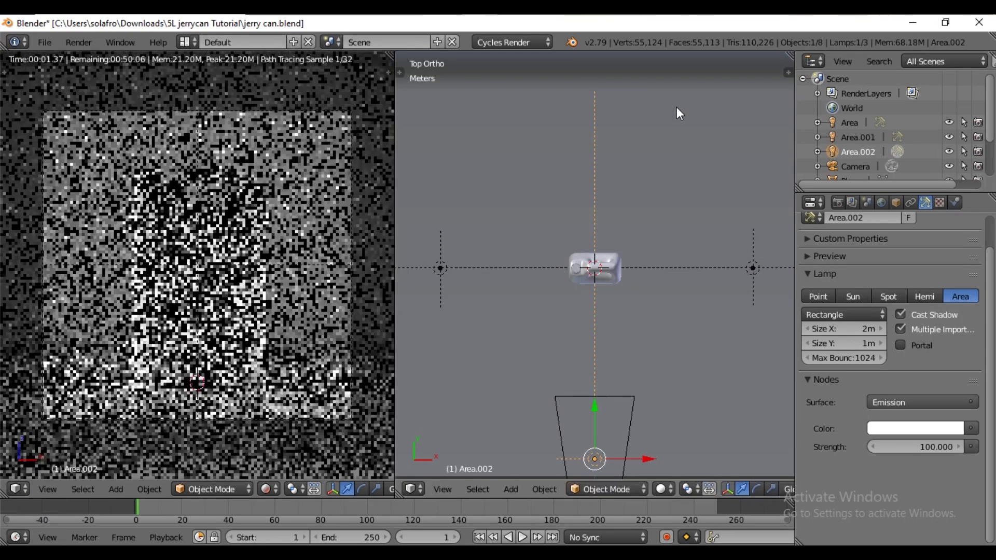
Try an emission strength of 250 on the front area lamp.
click(922, 447)
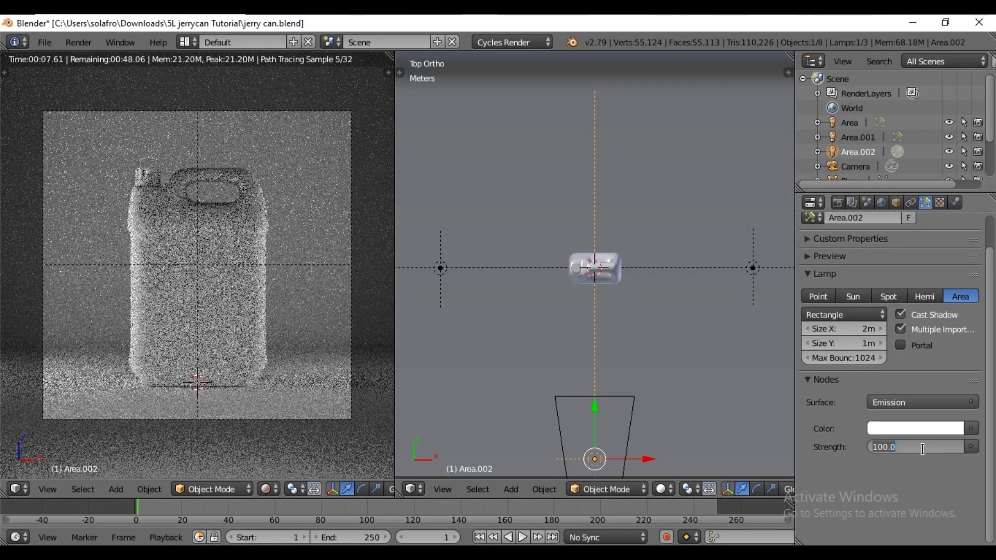
text(250)
key(Return)
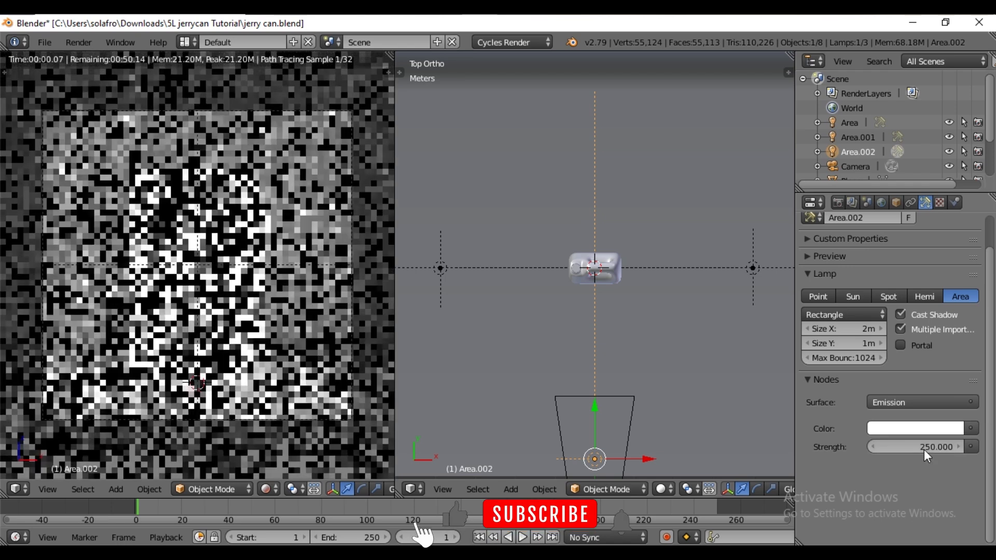
Set the front area lamp's emission strength to 200.
click(924, 448)
text(200)
key(Return)
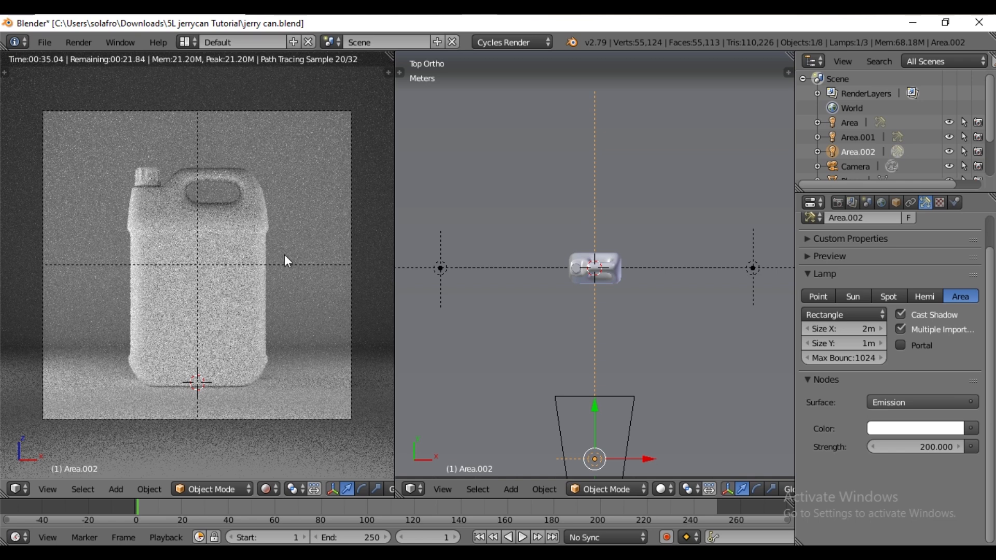
Add a new area lamp at the 3D cursor and raise it along Z well above the jerry can.
mouse_move(618, 279)
middle_down()
mouse_move(616, 317)
mouse_move(619, 287)
middle_up()
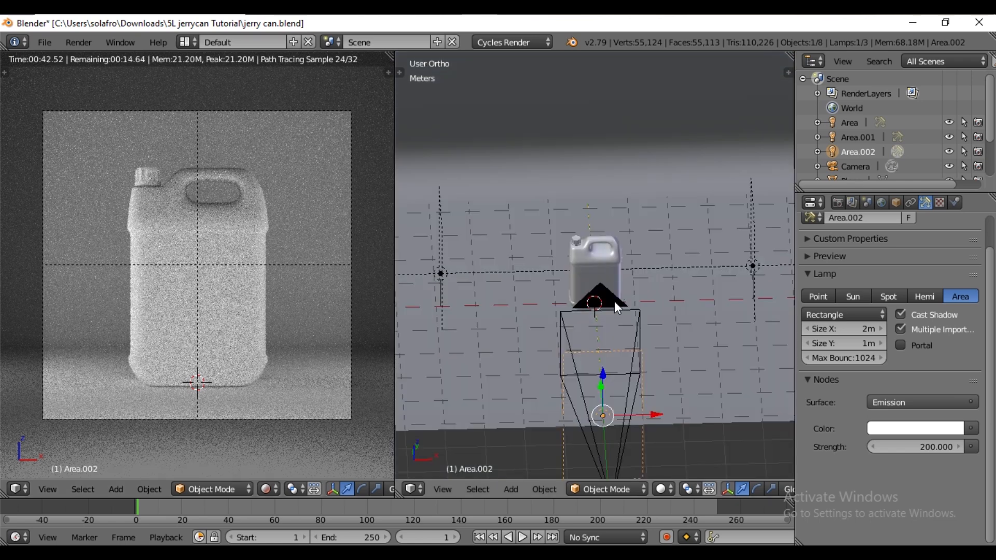
key(shift+a)
mouse_move(555, 304)
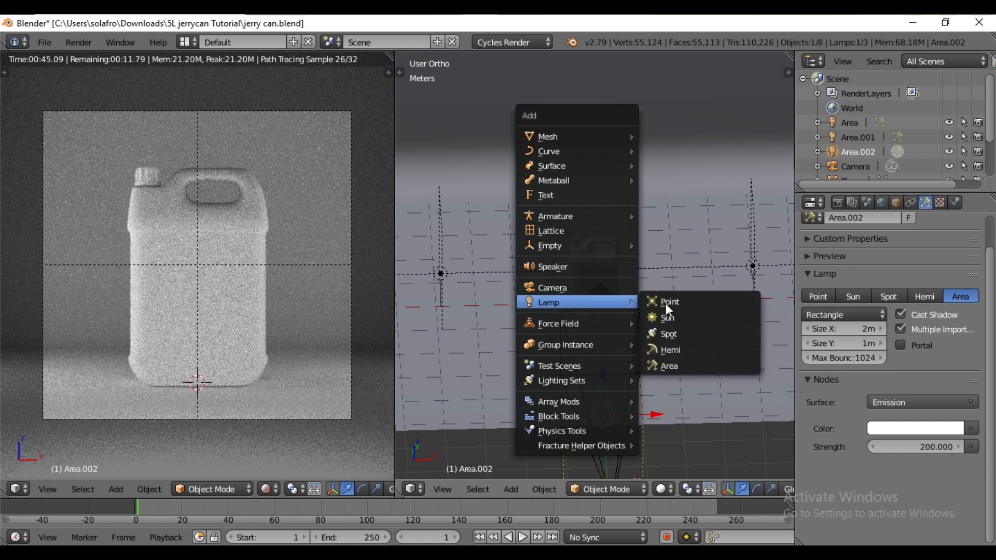
click(667, 366)
drag(596, 262, 596, 75)
key(KP_1)
Set the overhead area lamp's size to 5 m and its emission strength to 250.
click(836, 329)
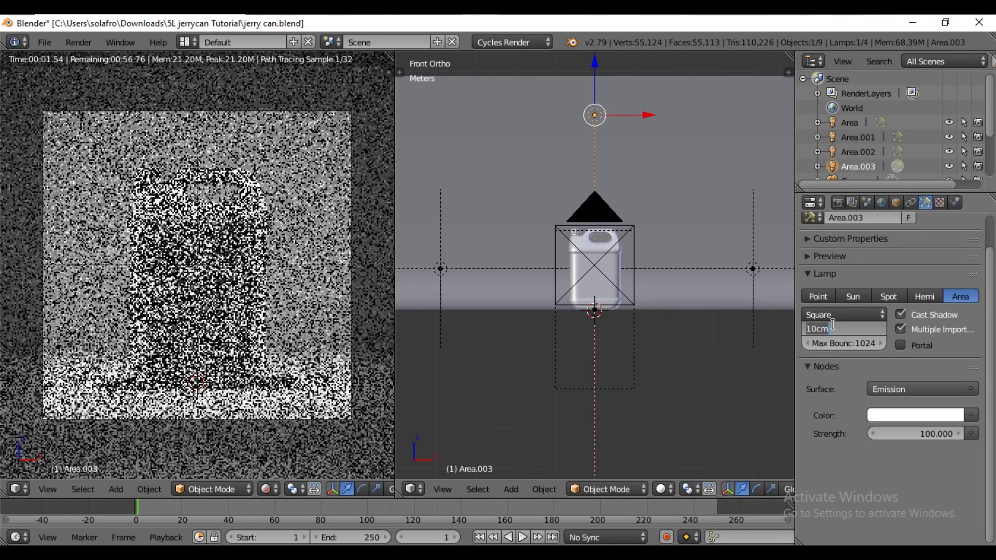
text(5)
key(Return)
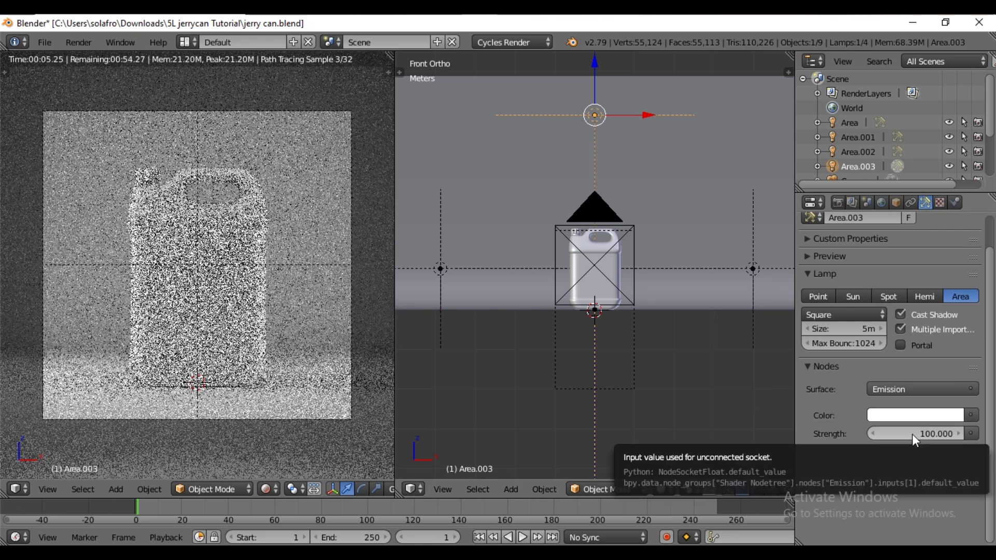
click(913, 433)
text(250)
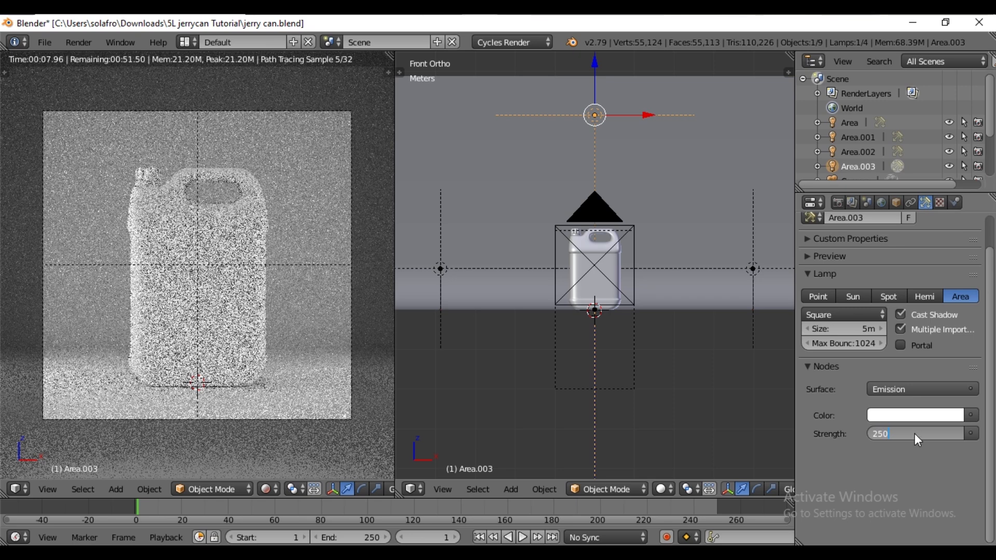
key(Return)
Set the overhead area lamp's size to 2 m and scale the lamp by a factor of 3.
click(844, 328)
text(2)
key(Return)
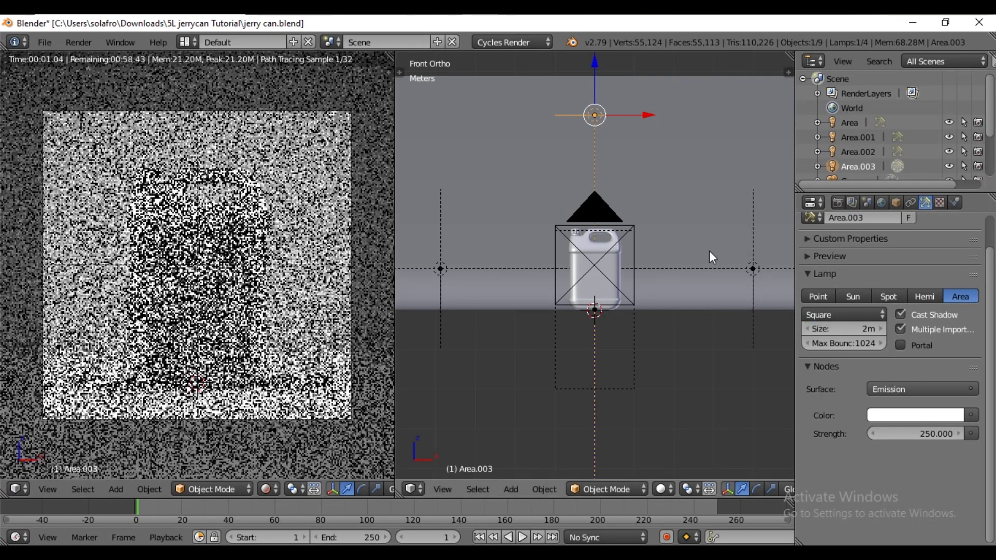
text(s3)
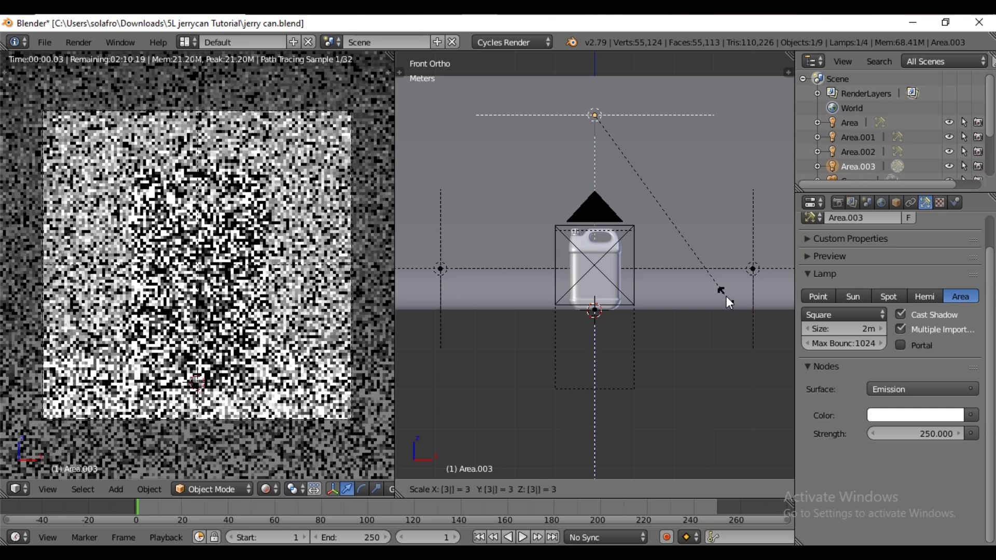
key(Return)
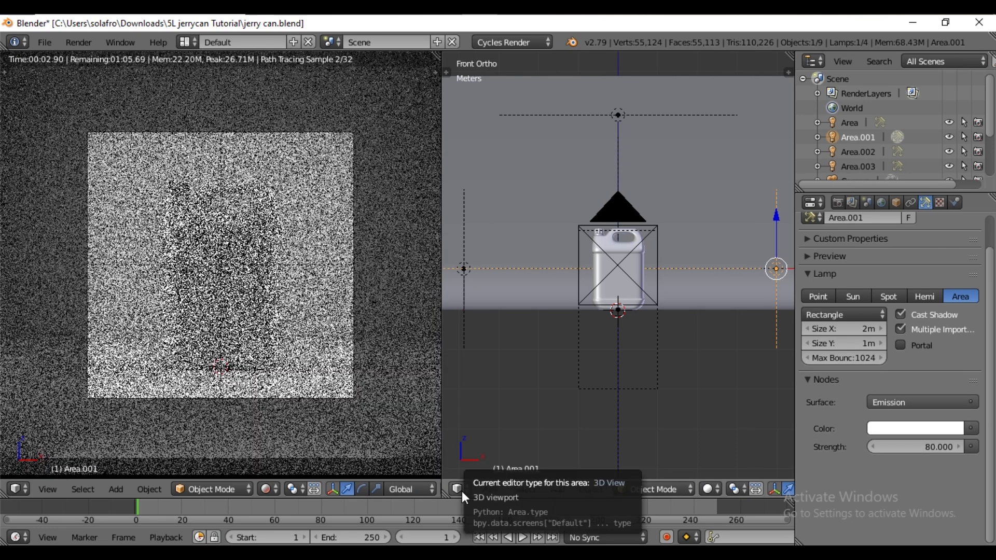
Change the front-view 3D viewport to the Node Editor and enable nodes for the jerry can's material.
click(462, 491)
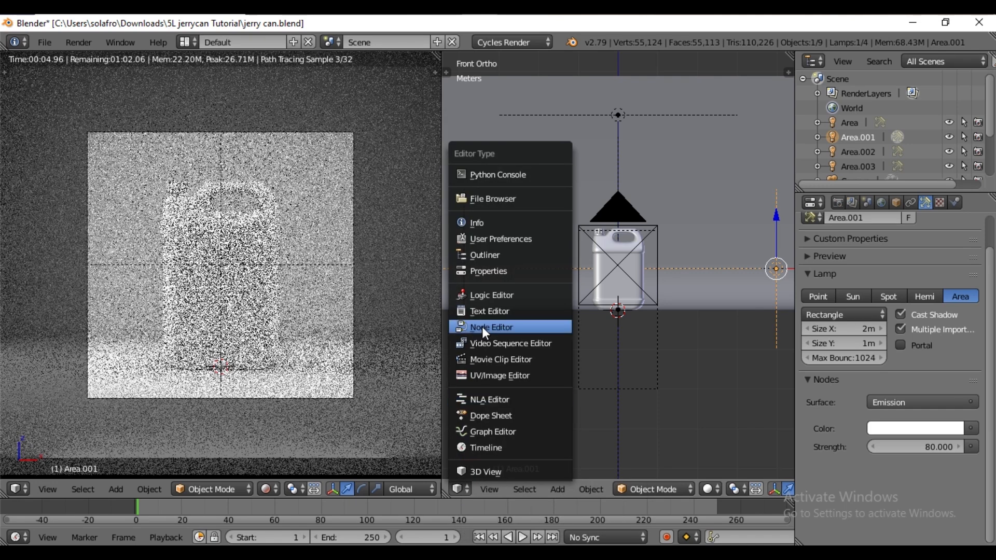
click(481, 326)
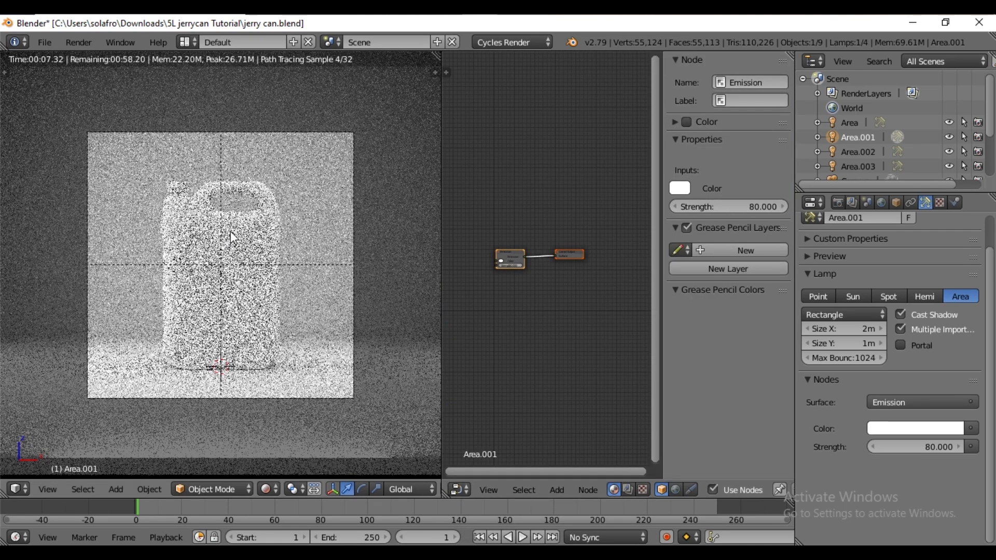
right_click(248, 227)
scroll(858, 161, down, 4)
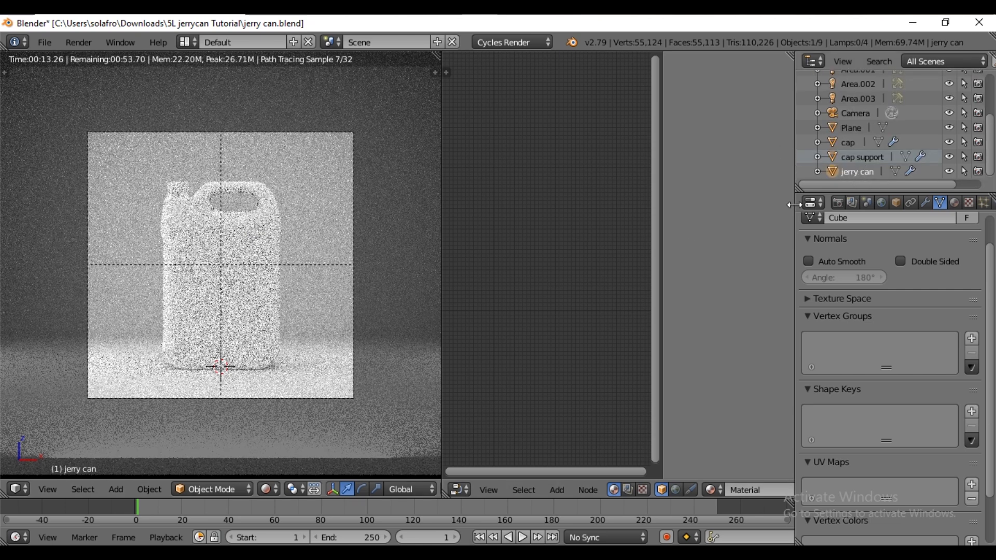
click(954, 203)
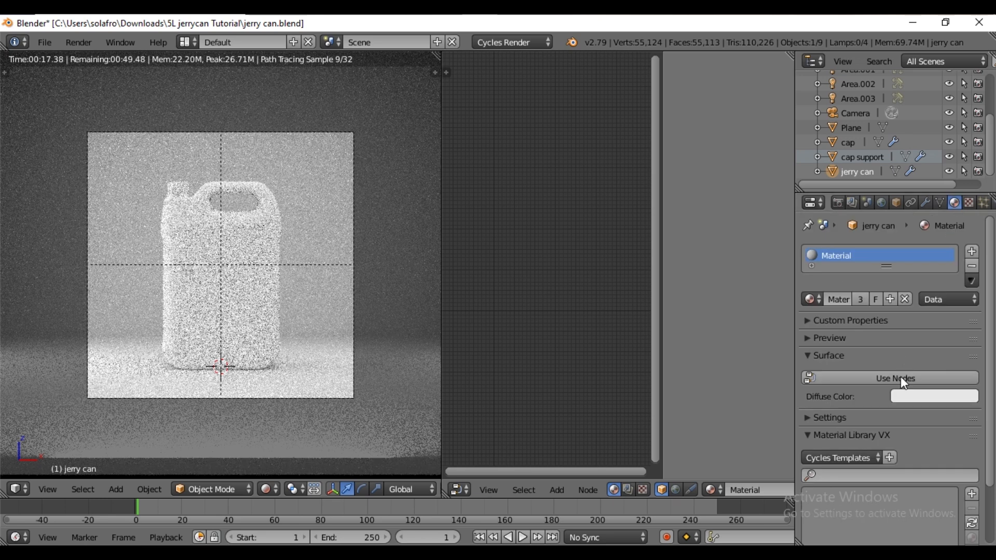
click(866, 378)
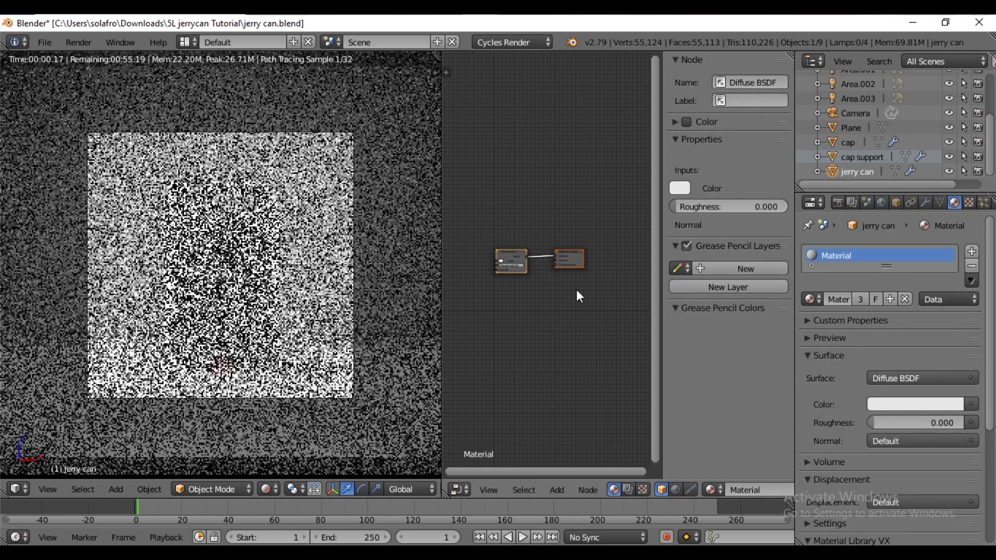
key(n)
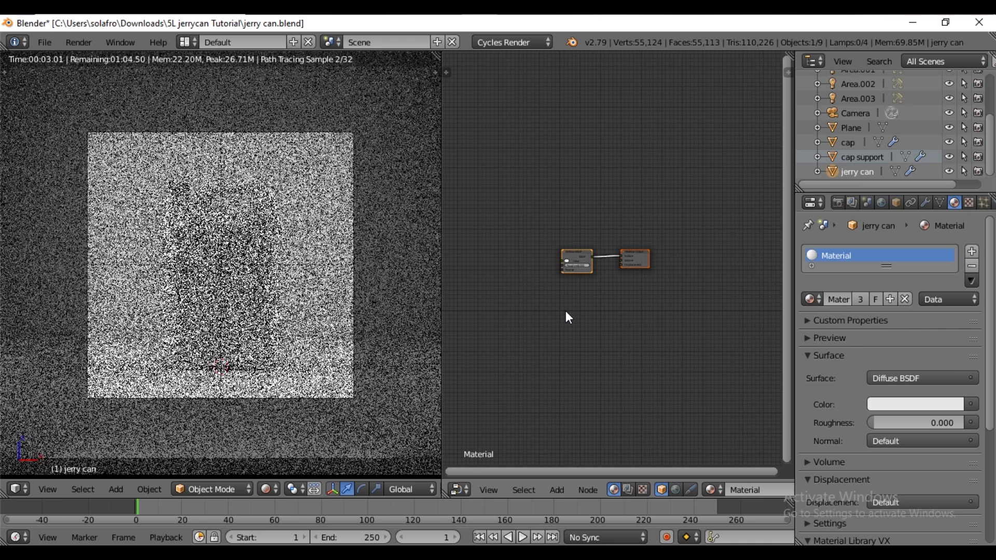
scroll(589, 256, up, 2)
middle_drag(560, 313, 638, 333)
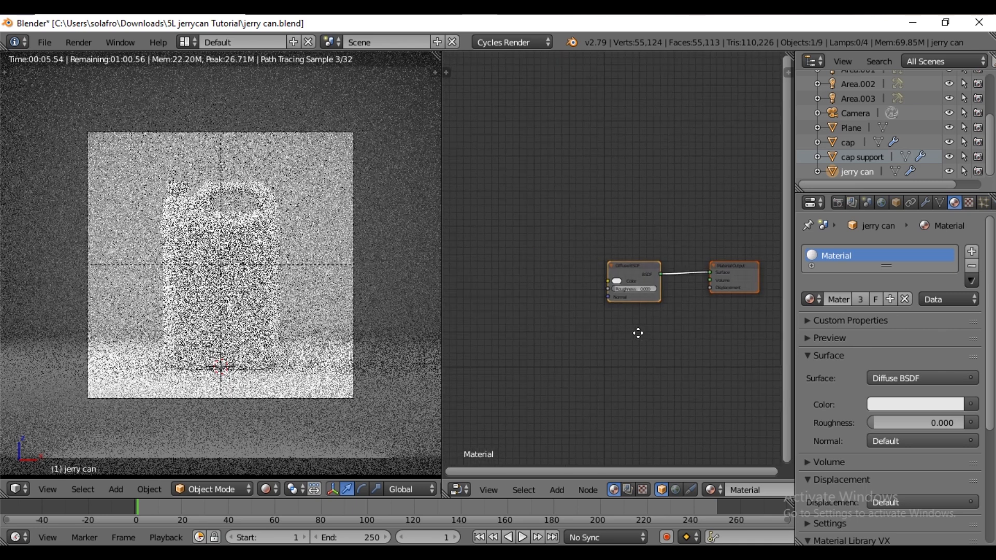
Limit the rendered preview to a border region around the jerry can's cap and handle and frame it closely.
key(ctrl+b)
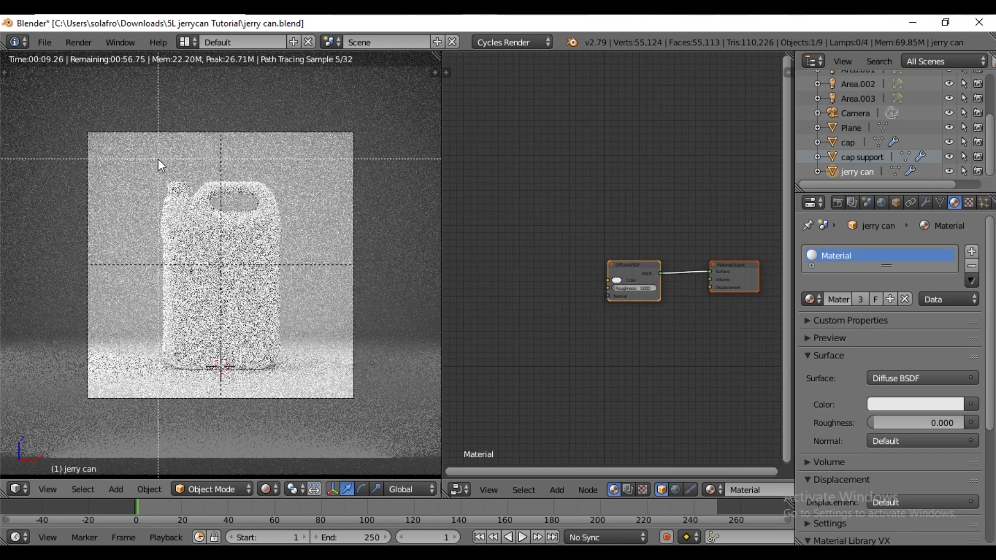
drag(151, 161, 286, 250)
scroll(212, 216, up, 5)
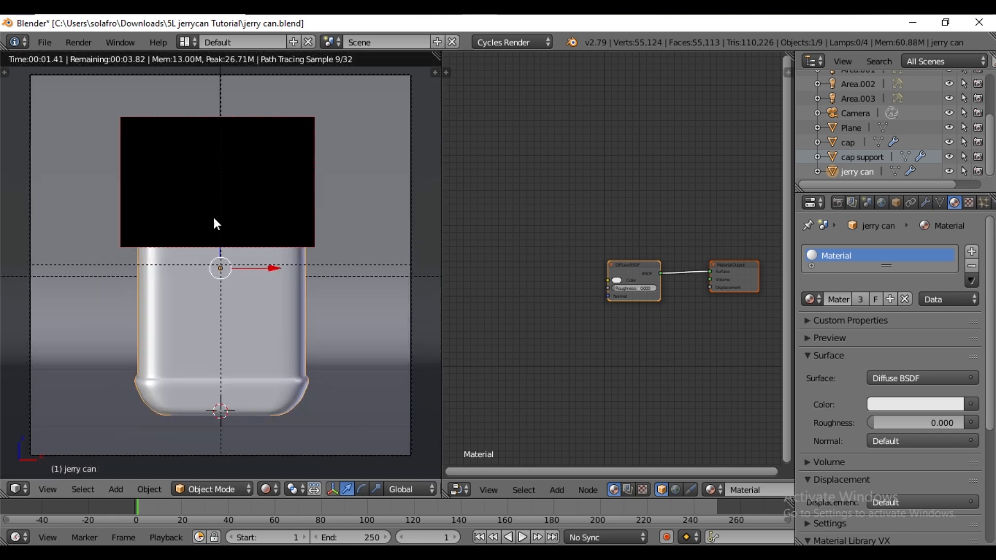
scroll(236, 213, down, 3)
shift+middle_drag(235, 213, 258, 282)
scroll(661, 299, up, 10)
Change the jerry can material's surface to Principled BSDF and set its base color to hex e75d1b.
click(892, 380)
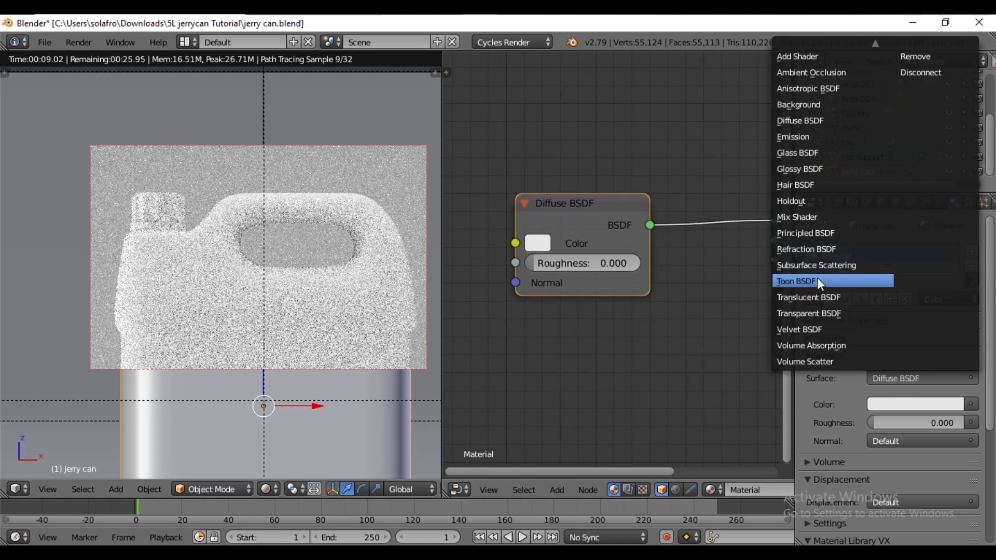
click(818, 235)
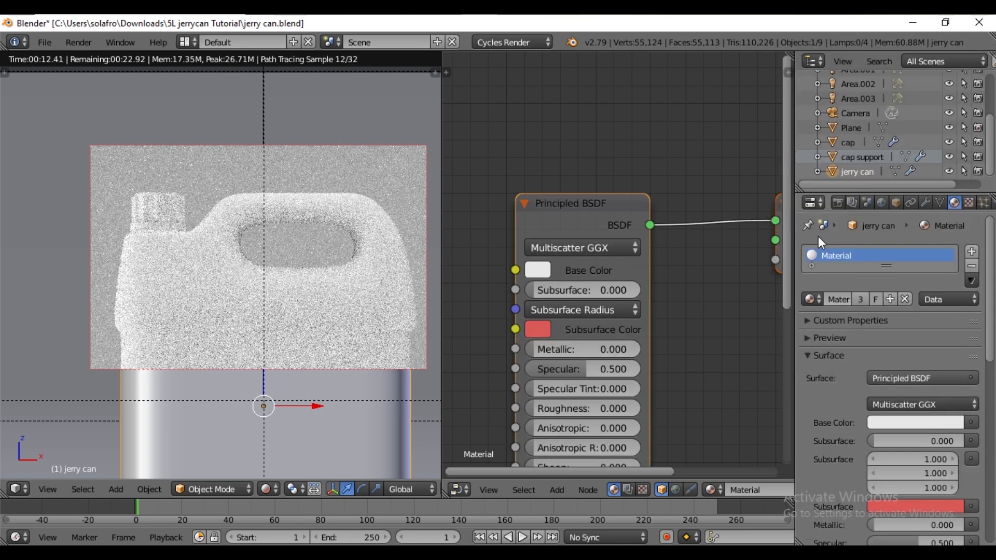
click(534, 270)
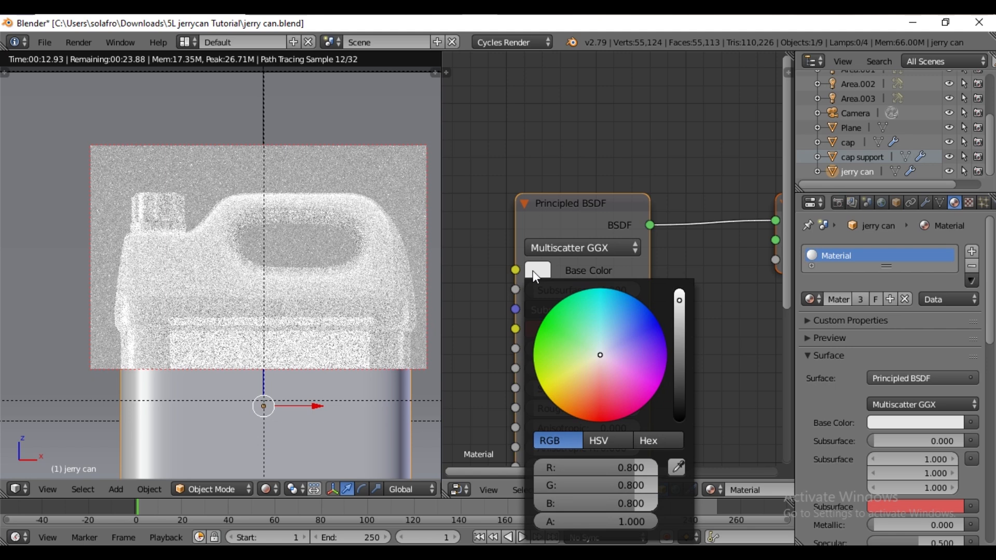
click(657, 440)
click(599, 469)
text(e75d1b)
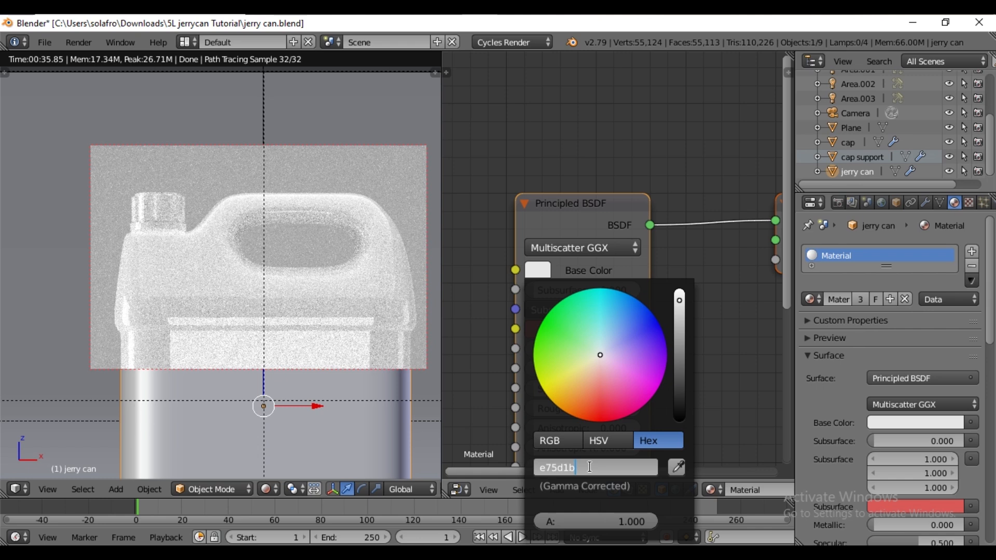
key(Return)
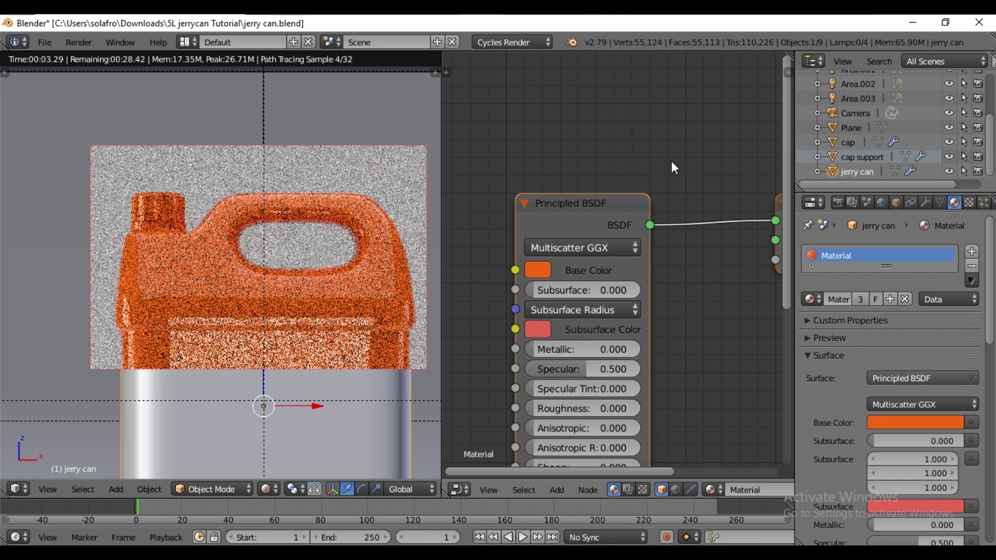
Set the roughness of the jerry can's orange Principled BSDF material to 0.4.
middle_drag(695, 338, 700, 297)
click(595, 320)
key(BackSpace)
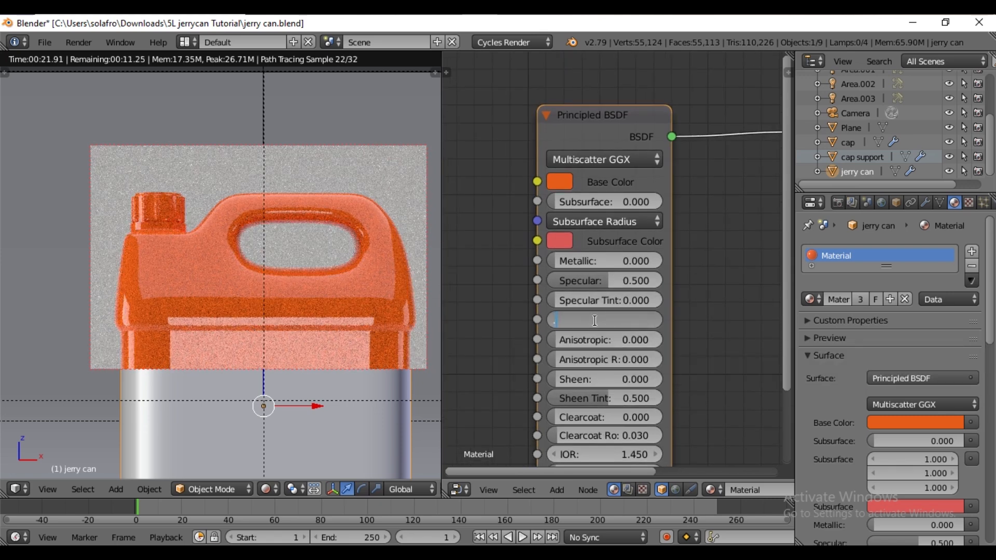
text(.4)
key(Return)
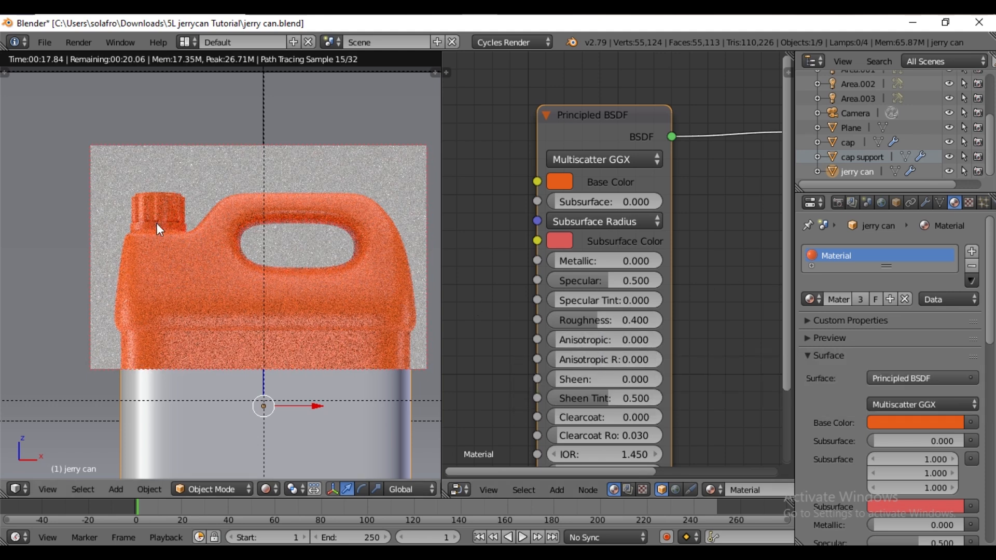
Add a second material slot to the cap support and create a new material with a Principled BSDF surface in it.
click(870, 155)
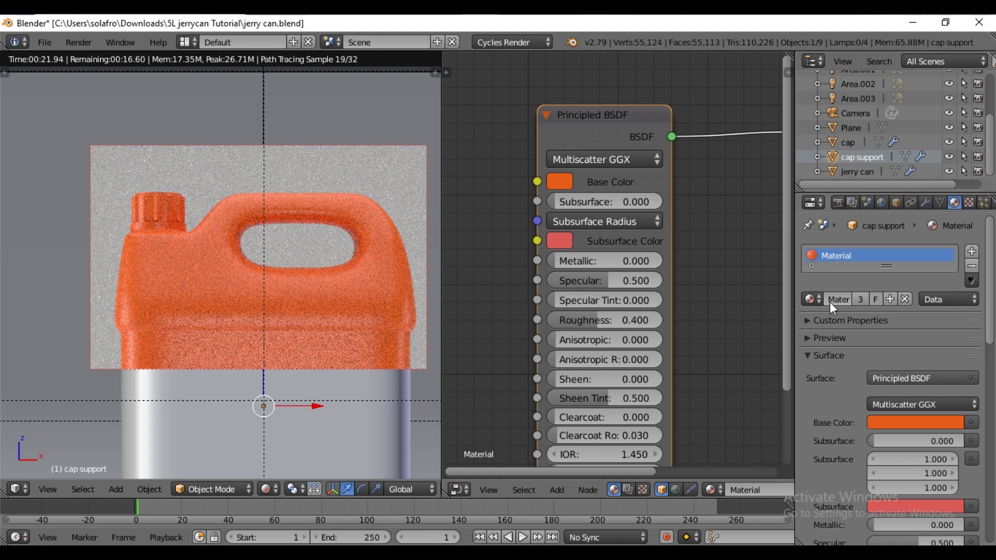
click(971, 250)
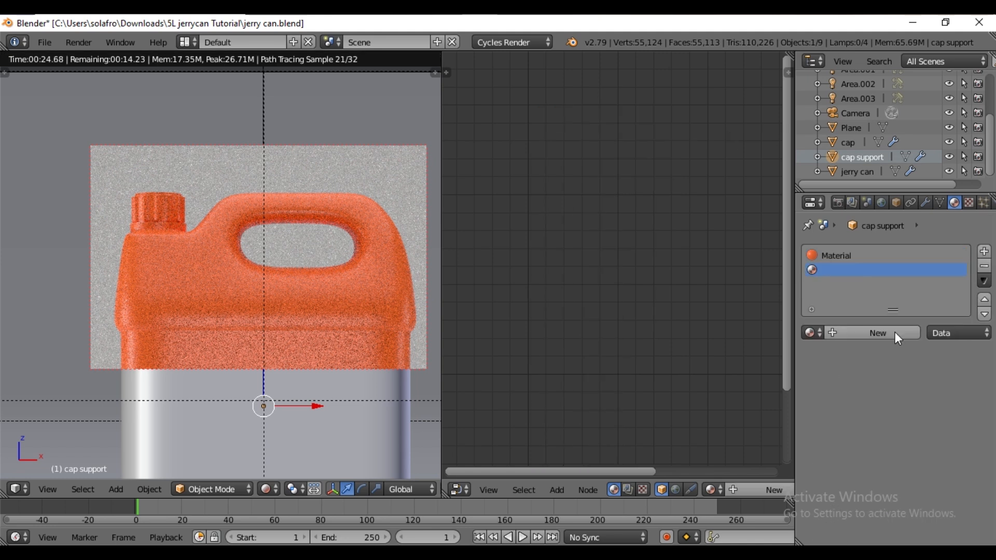
click(888, 336)
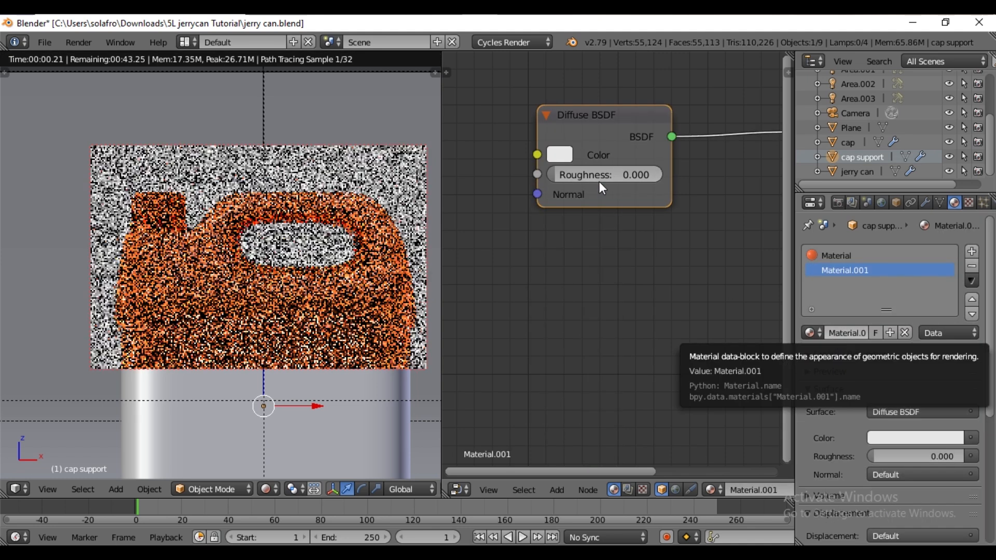
click(915, 415)
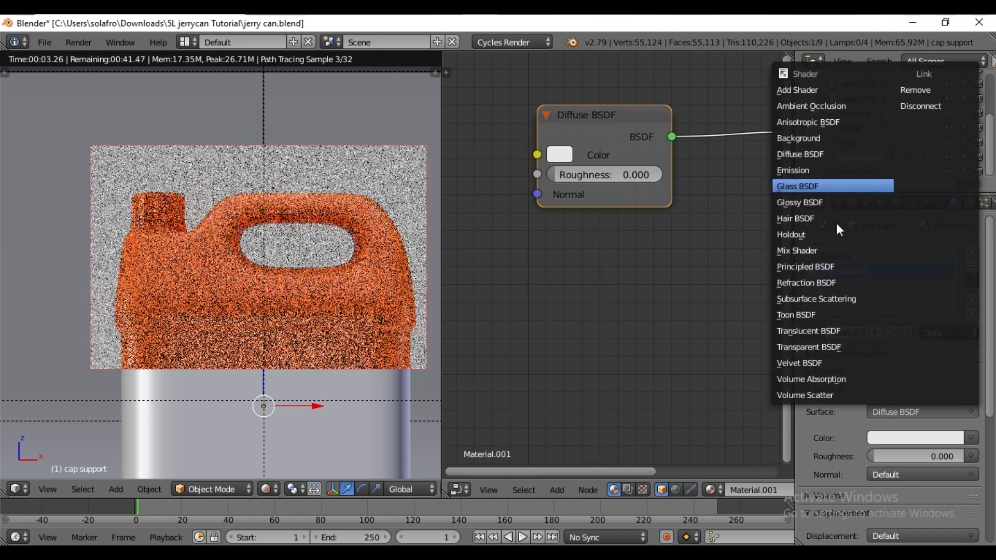
click(826, 267)
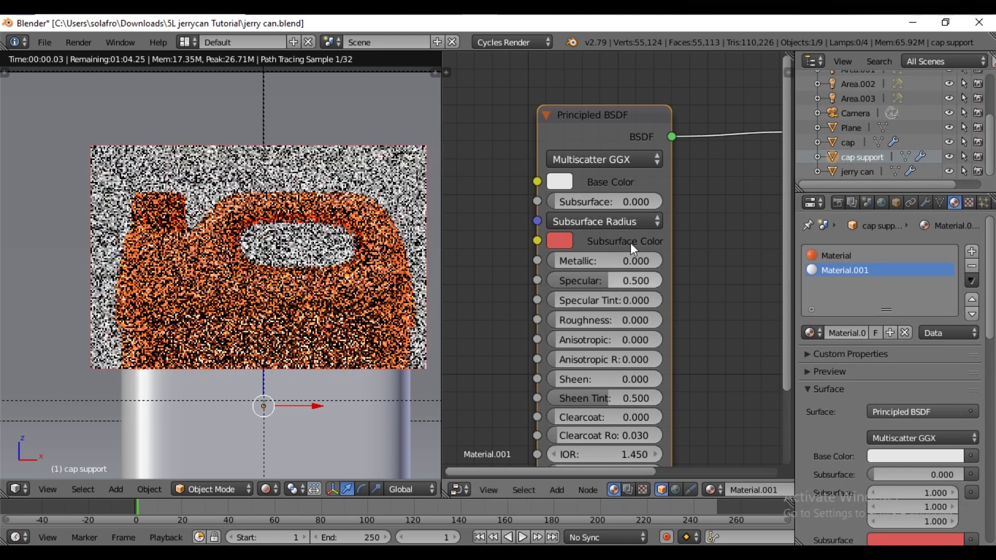
Set the base color of the cap support's new material to hex e70300.
click(553, 182)
click(641, 379)
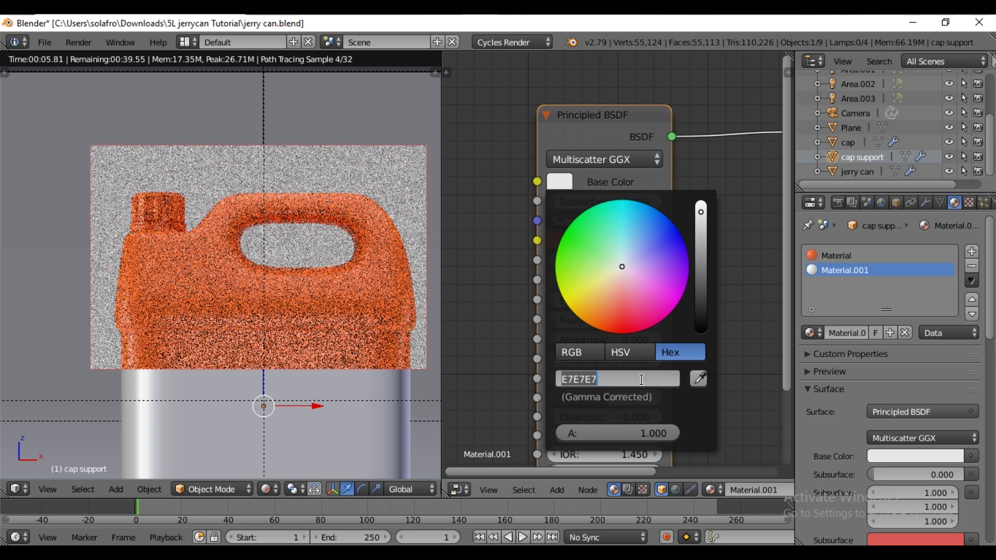
text(ex: E70)
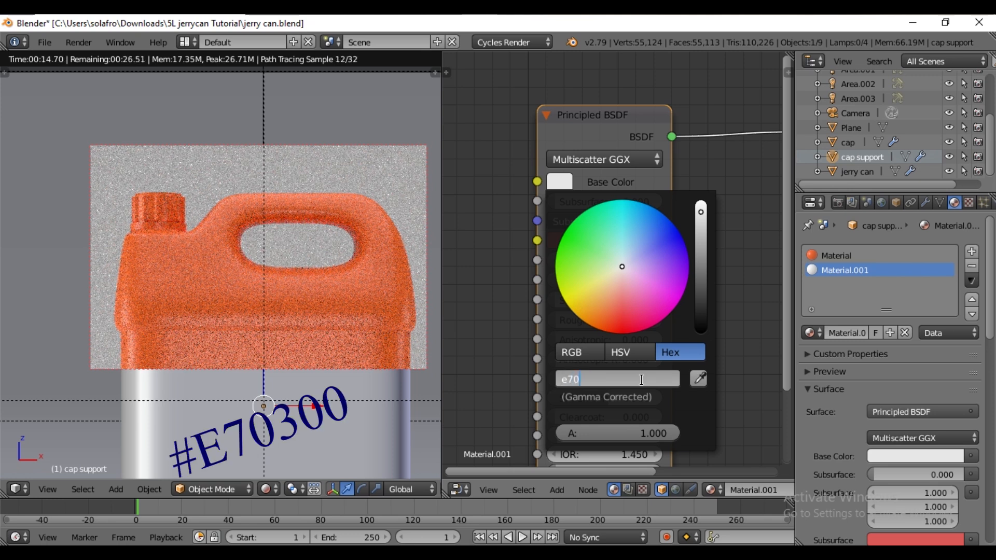
text(300)
key(Return)
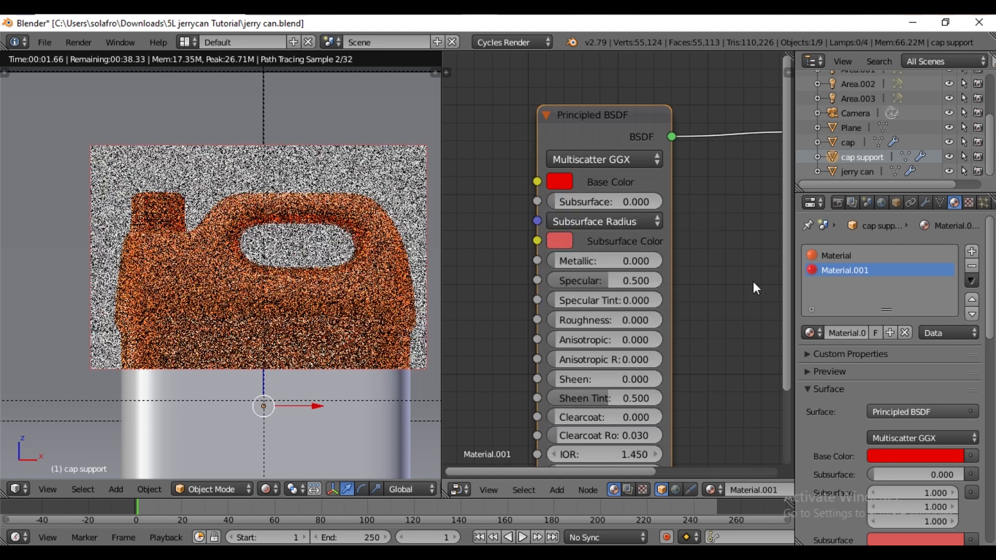
Assign the red material to all the cap support's faces in Edit Mode, then return to Rendered shading and Object Mode.
key(Tab)
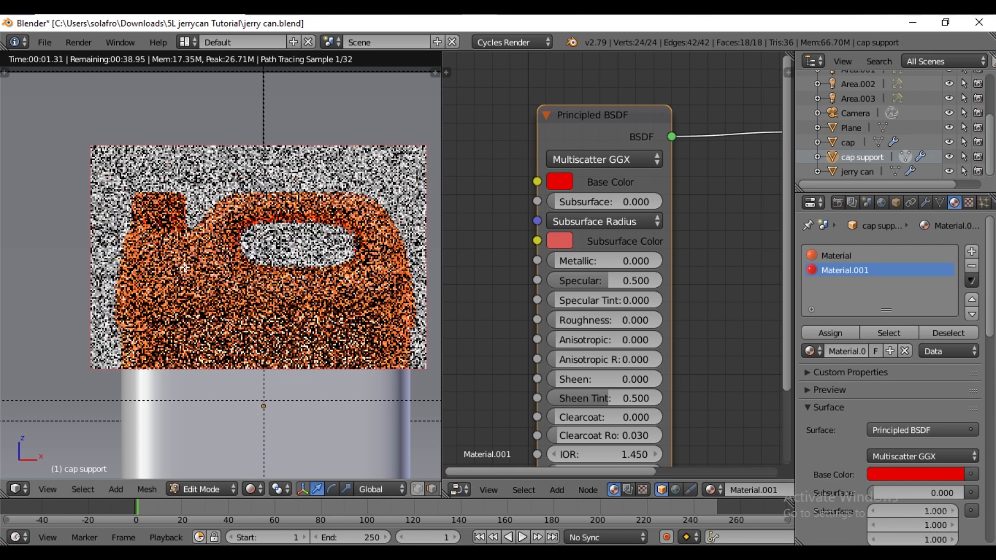
click(254, 489)
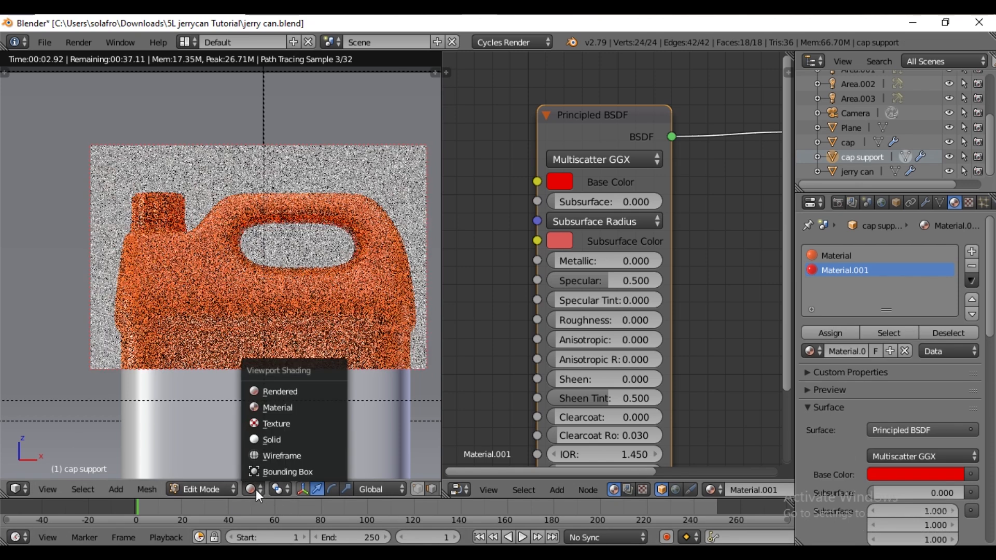
click(271, 438)
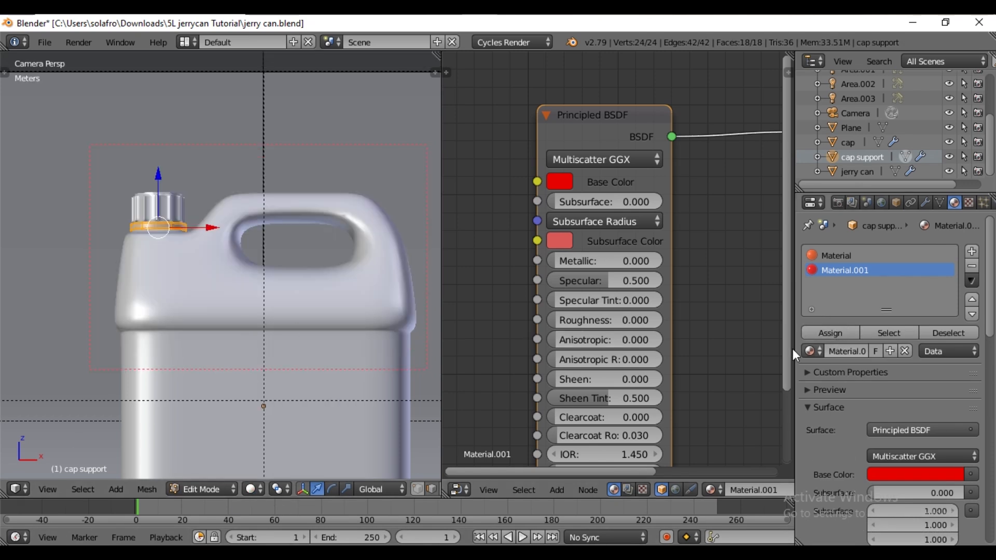
click(254, 490)
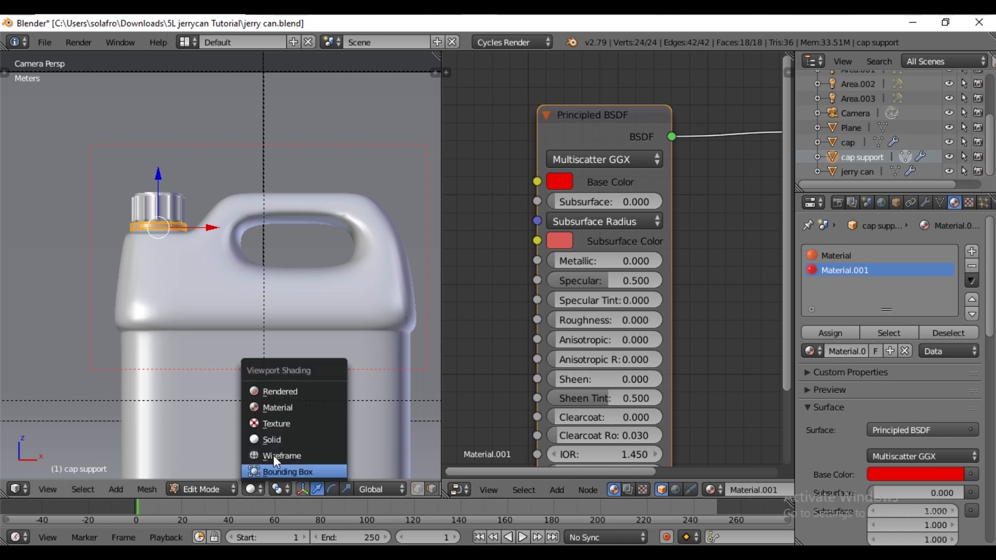
click(282, 390)
click(212, 490)
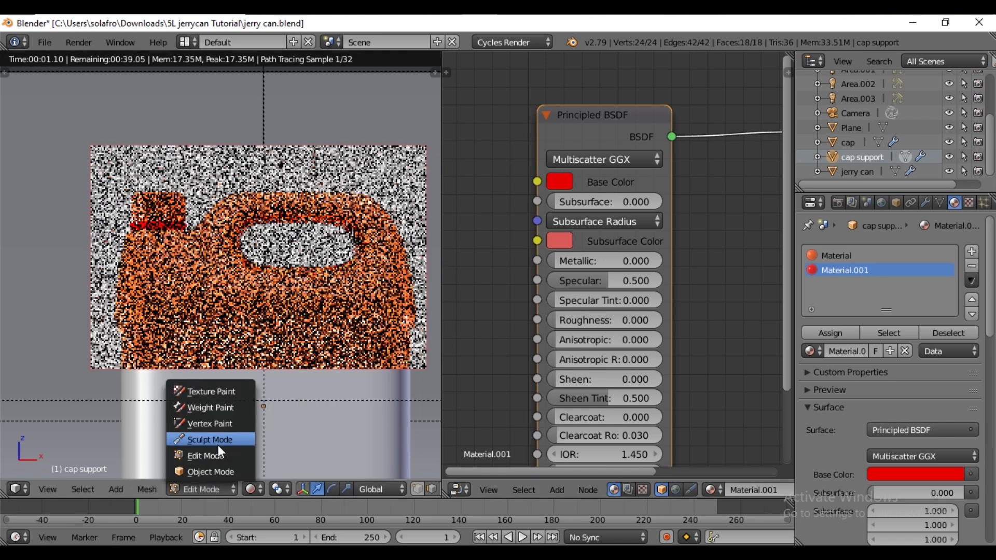
click(217, 470)
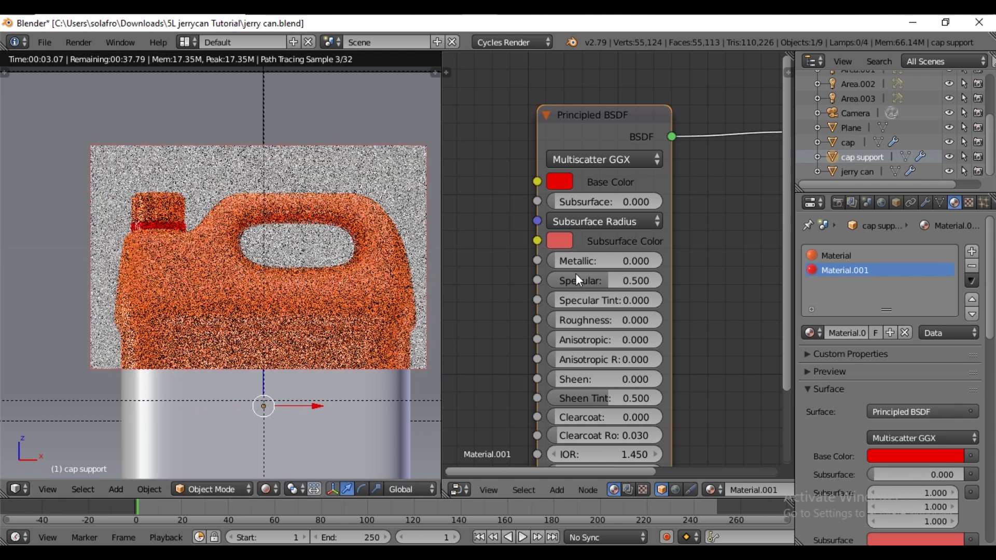
Set the roughness of the cap support's red material to 0.4.
click(591, 320)
text(0.0)
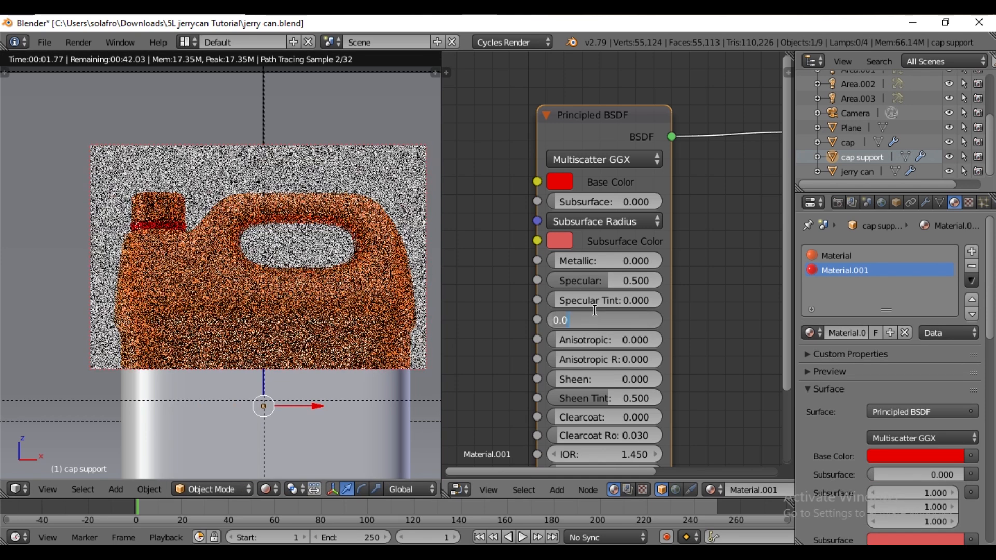
key(BackSpace)
key(BackSpace)
key(BackSpace)
text(.4)
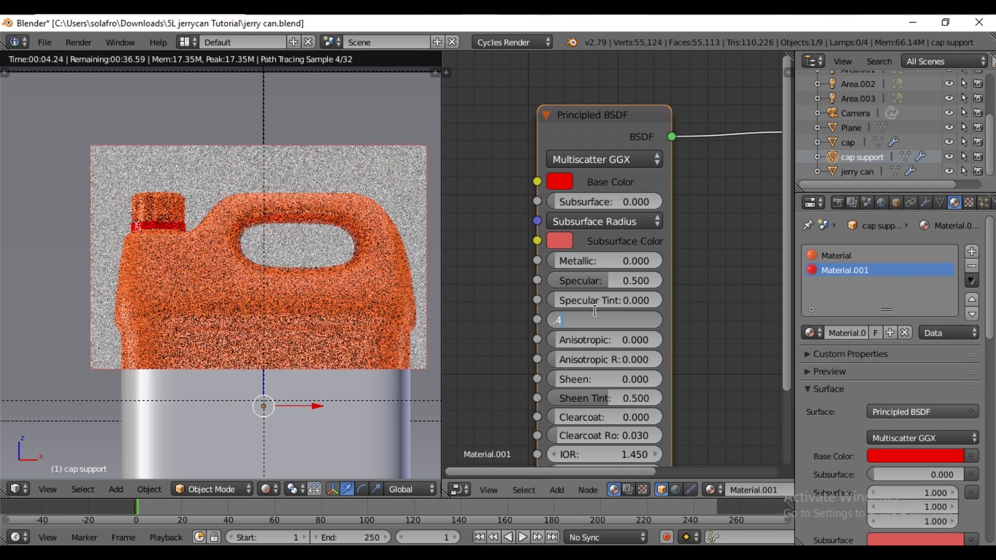
key(Return)
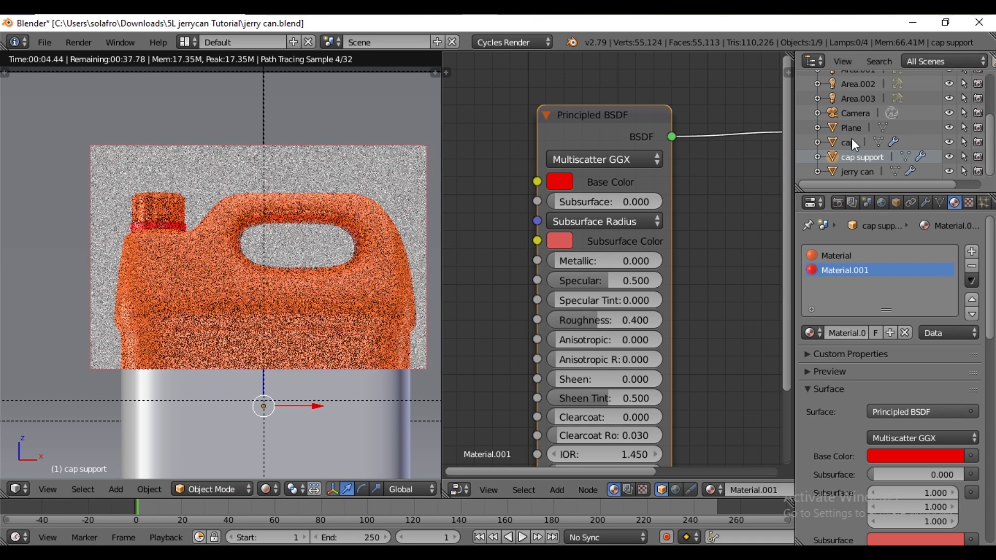
Replace the cap's orange material with the cap support's red material, Material.001.
click(850, 141)
click(812, 299)
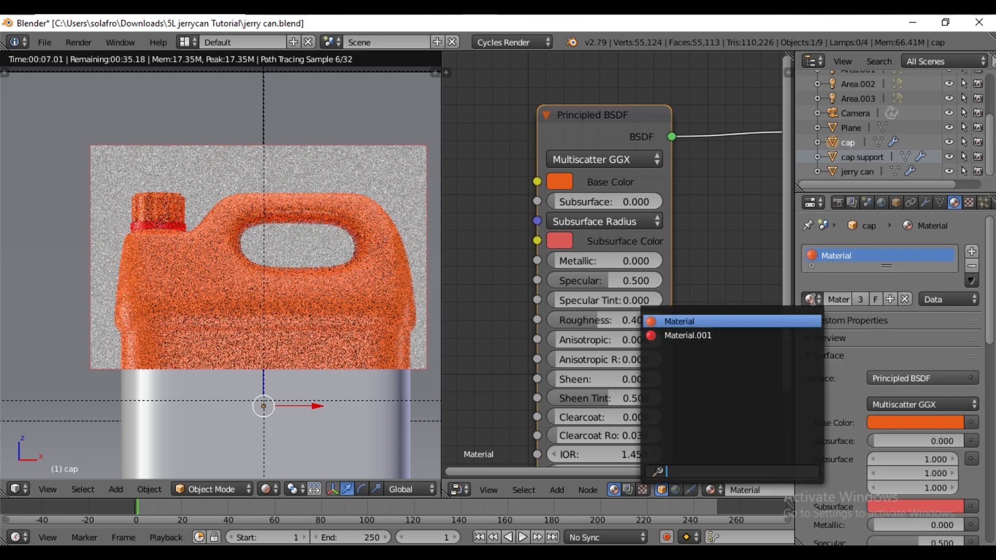
click(744, 335)
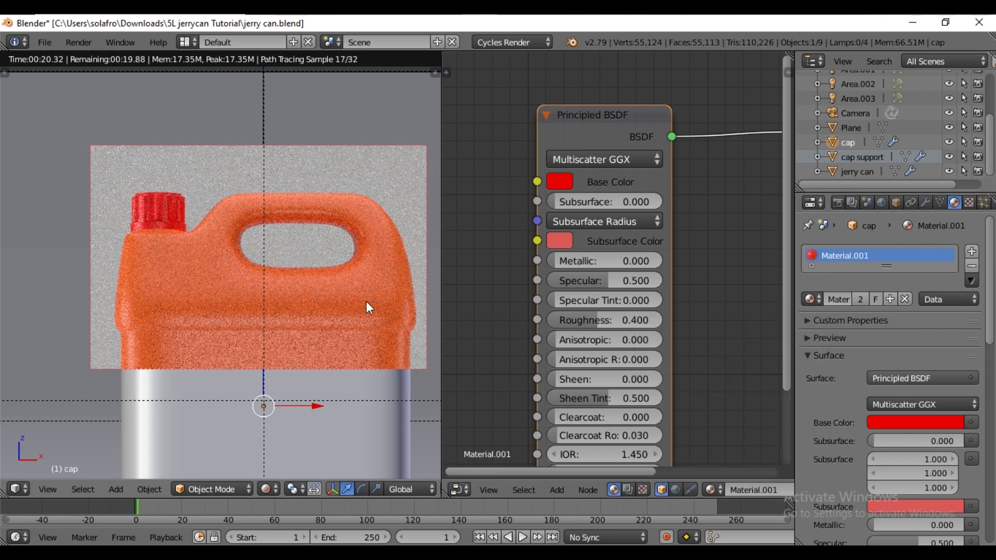
Give the backdrop plane a new material with a Principled BSDF surface.
scroll(365, 301, down, 3)
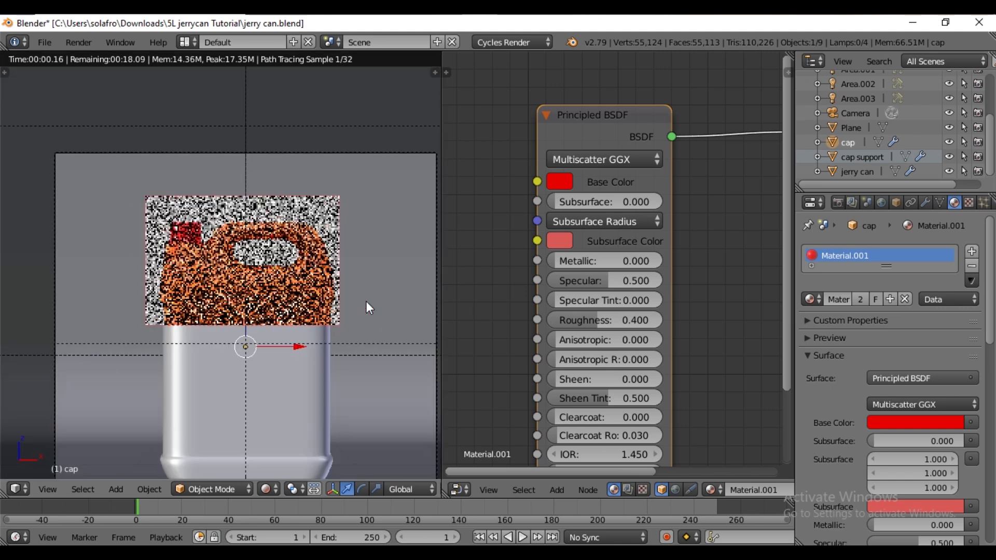
right_click(383, 253)
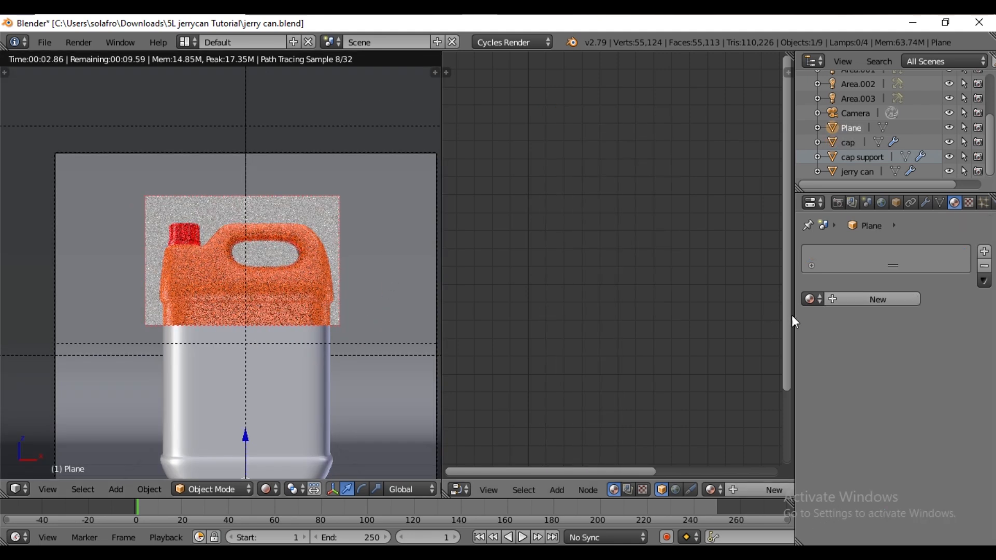
click(851, 299)
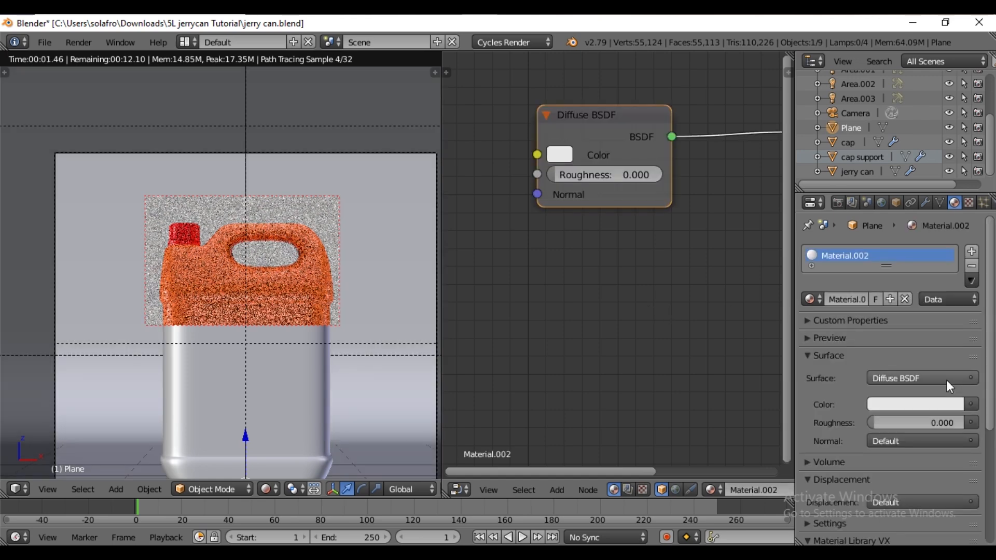
click(947, 380)
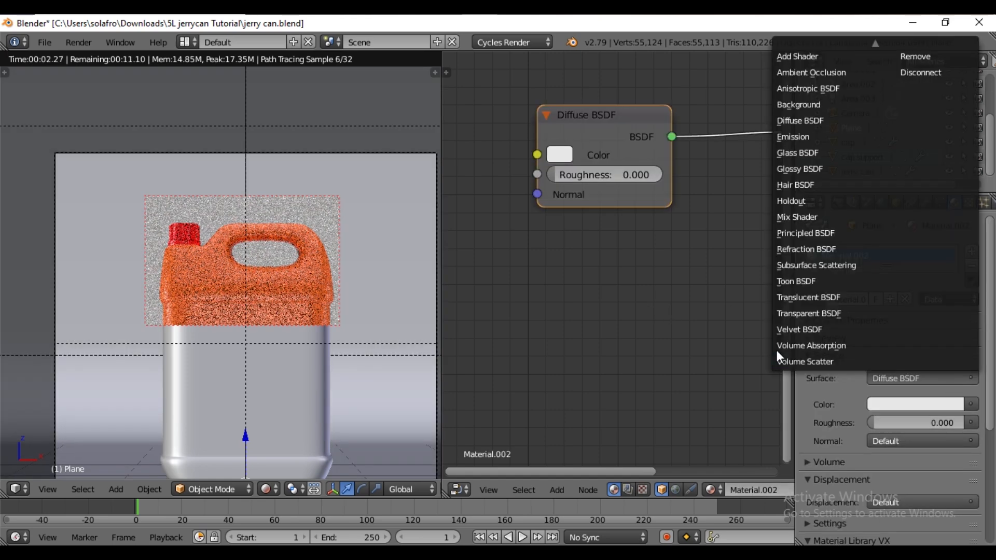
click(799, 234)
Set the plane material's specular to 0 and its roughness to 0.5.
drag(611, 287, 555, 284)
click(578, 324)
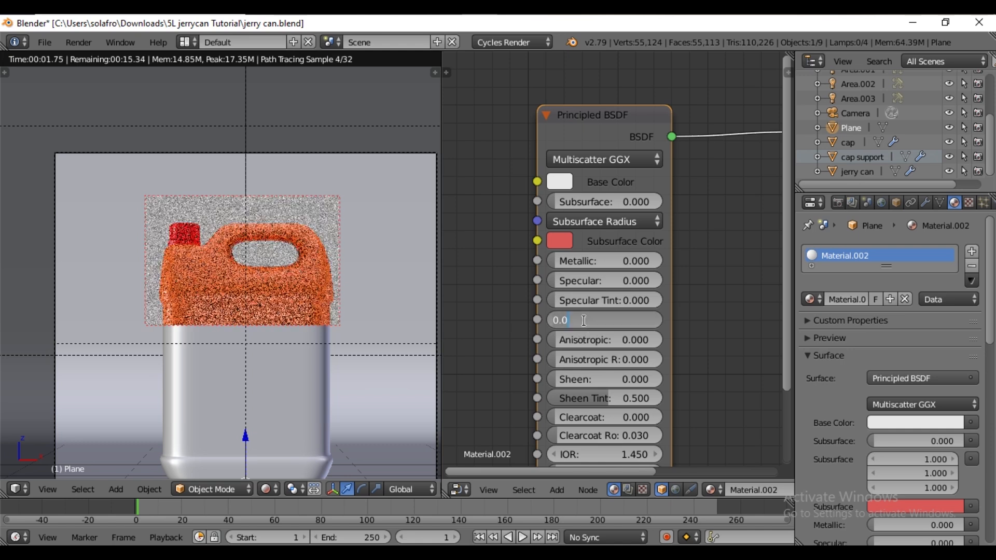
text(0.5)
key(Return)
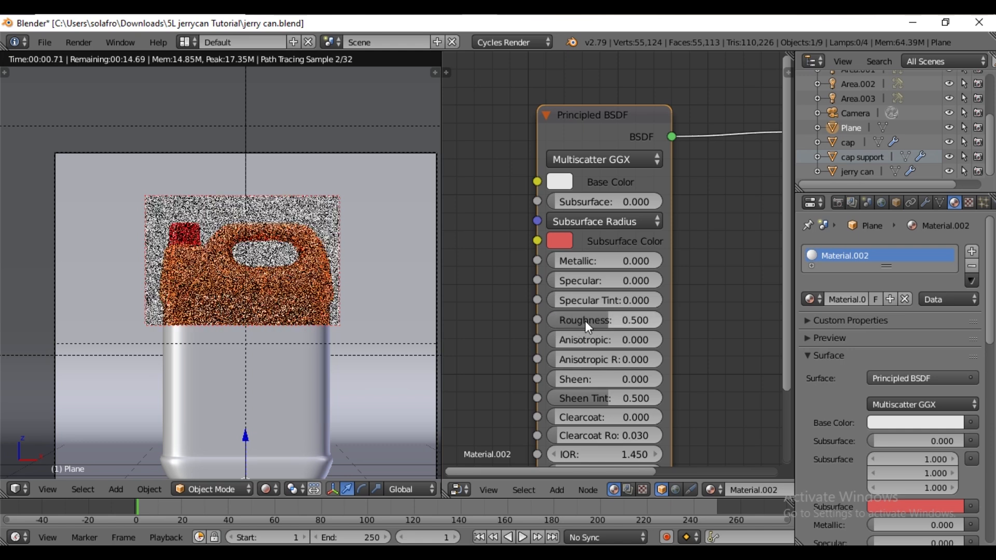
Set the base color of the plane's material to hex 26bda8.
click(568, 181)
click(630, 379)
text(26b)
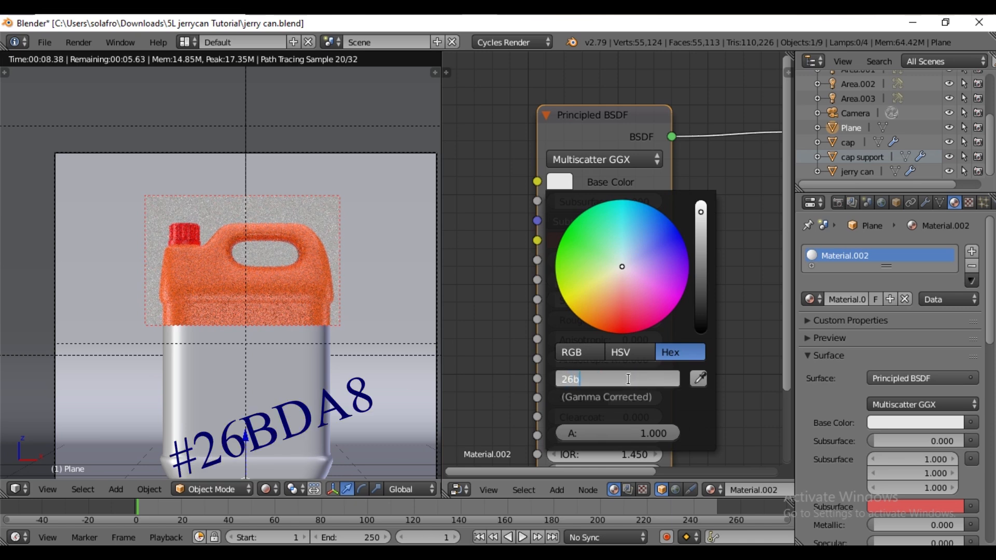
text(da8)
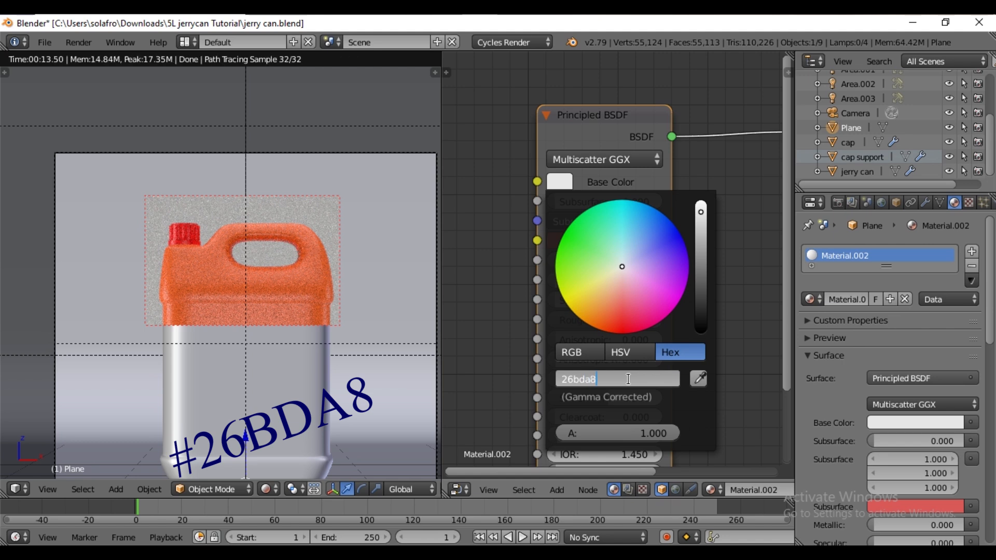
key(Return)
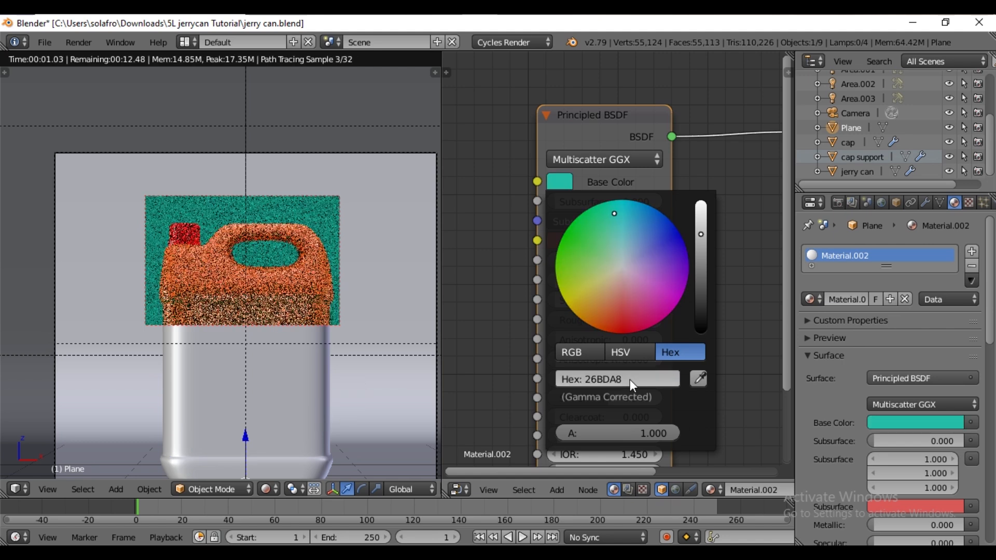